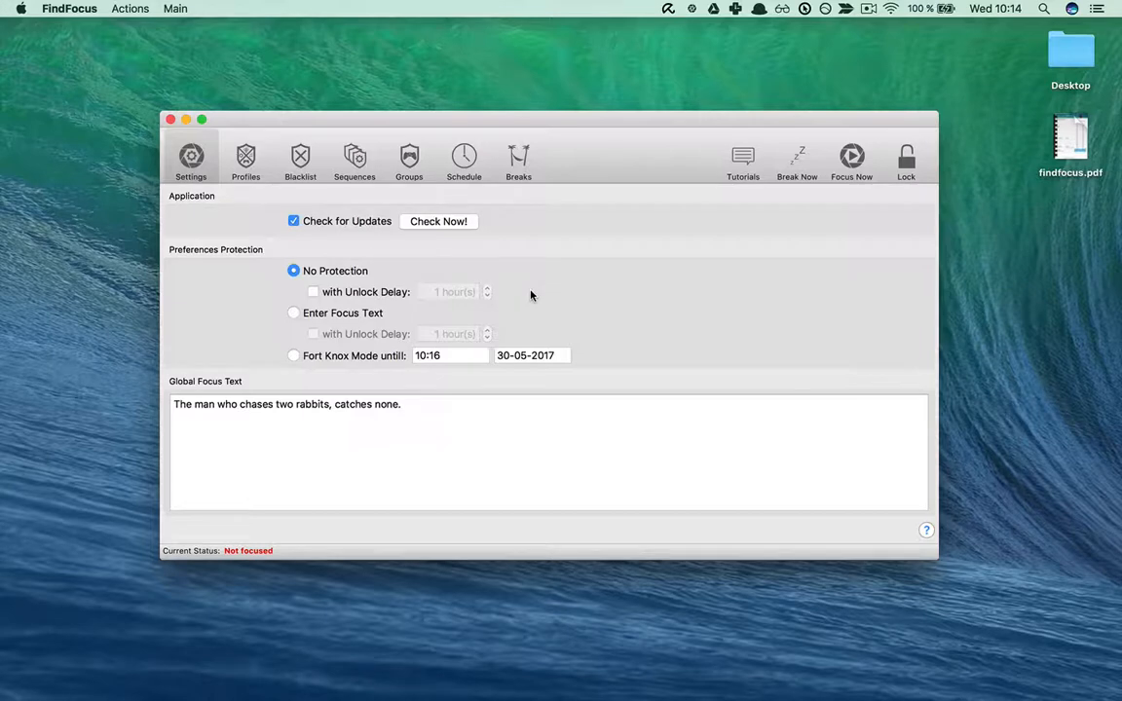
Create a new profile named "Facebook + Skype", keep its default description, and continue to the focus mode settings
click(190, 161)
click(247, 162)
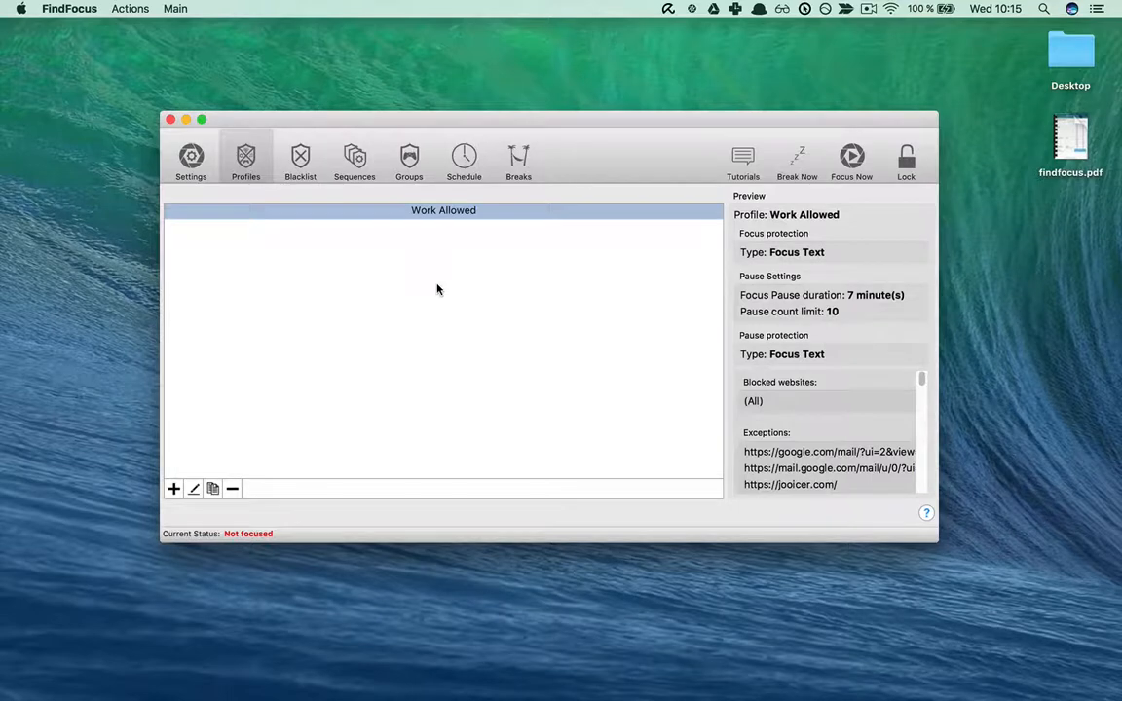
click(173, 489)
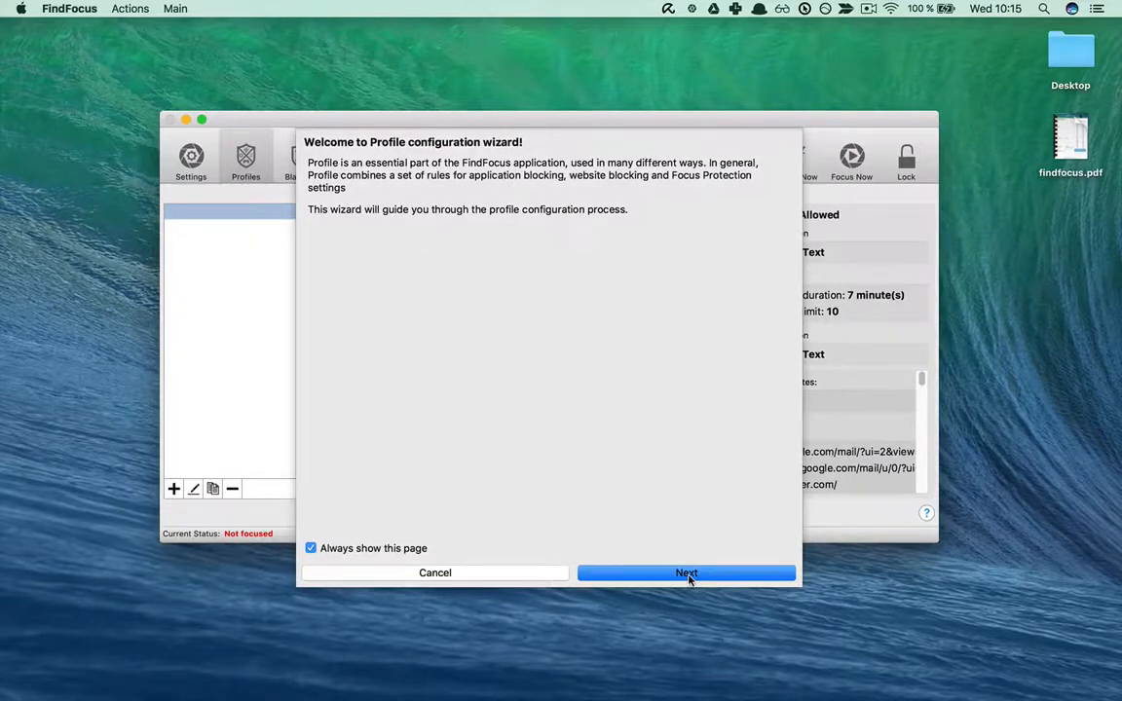
click(687, 574)
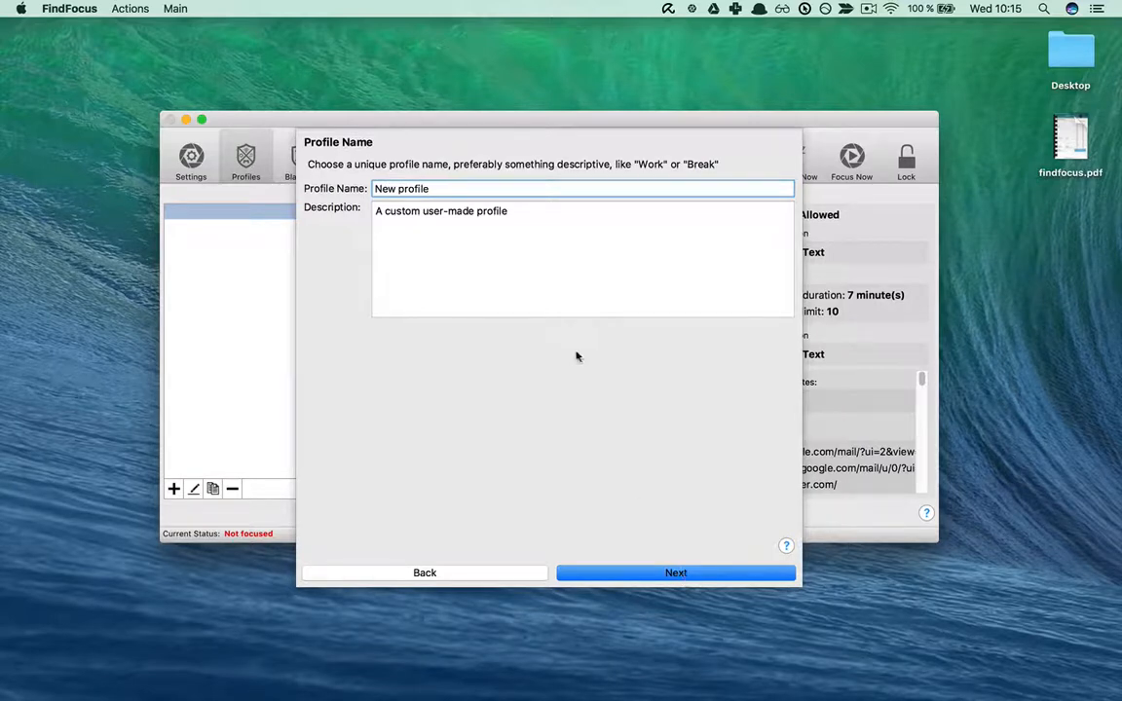
drag(463, 188, 247, 199)
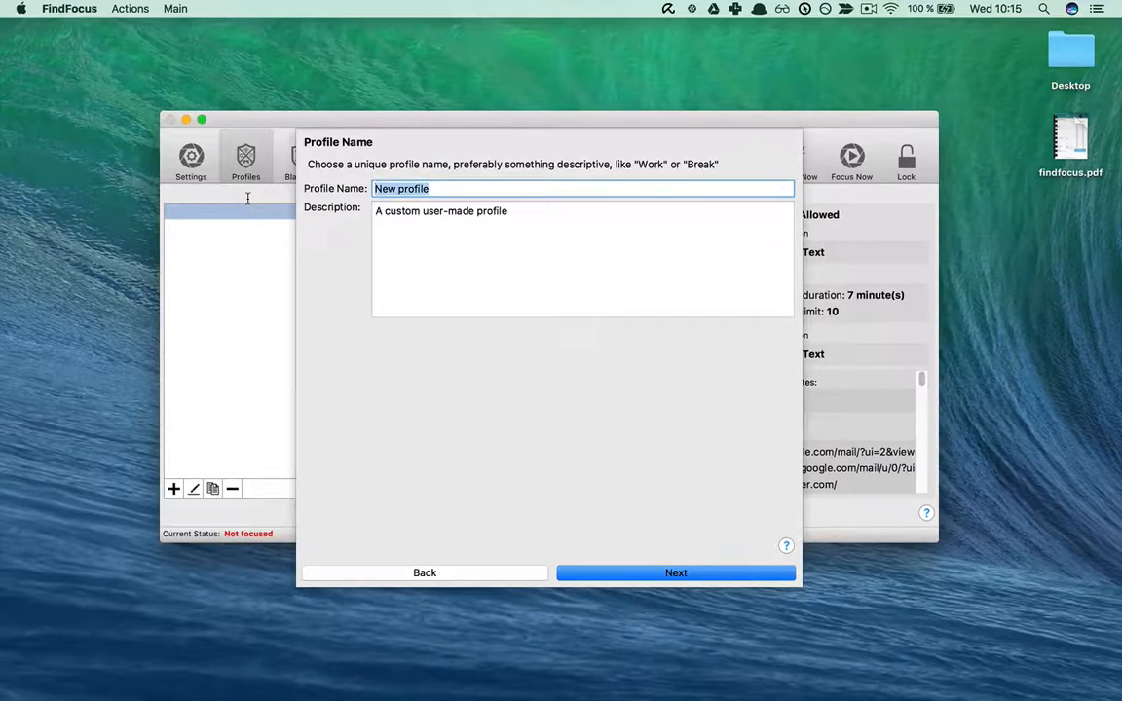
text(Facebook + Syp)
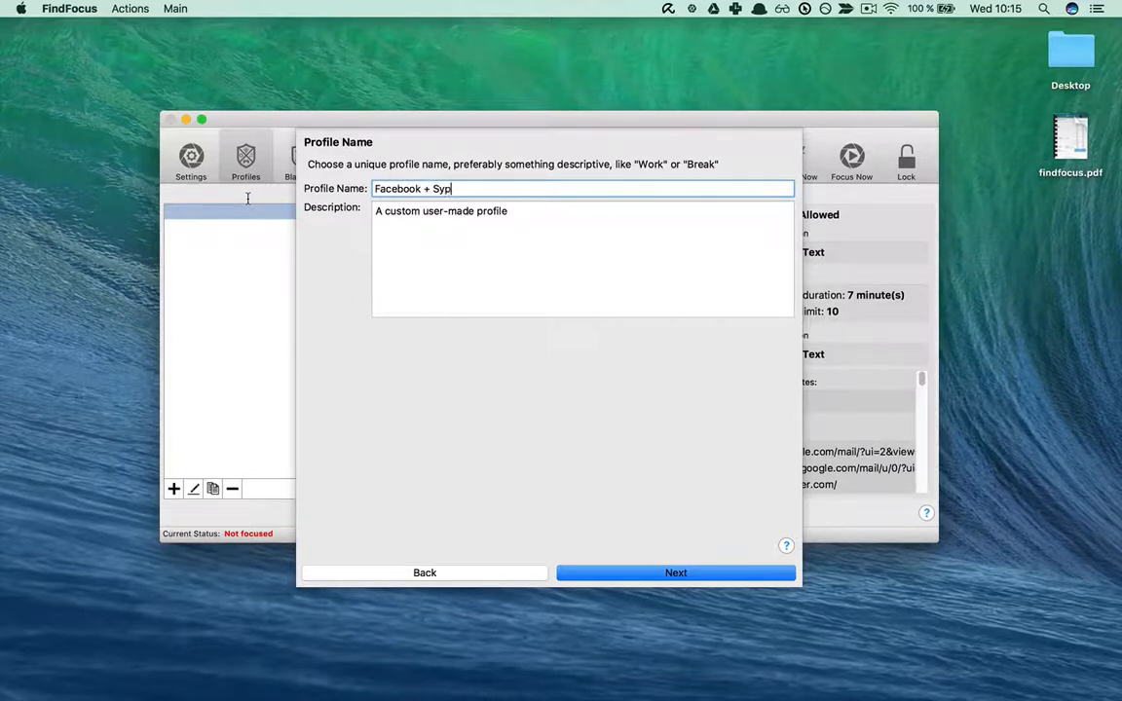
key(BackSpace)
key(BackSpace)
text(kype)
click(531, 211)
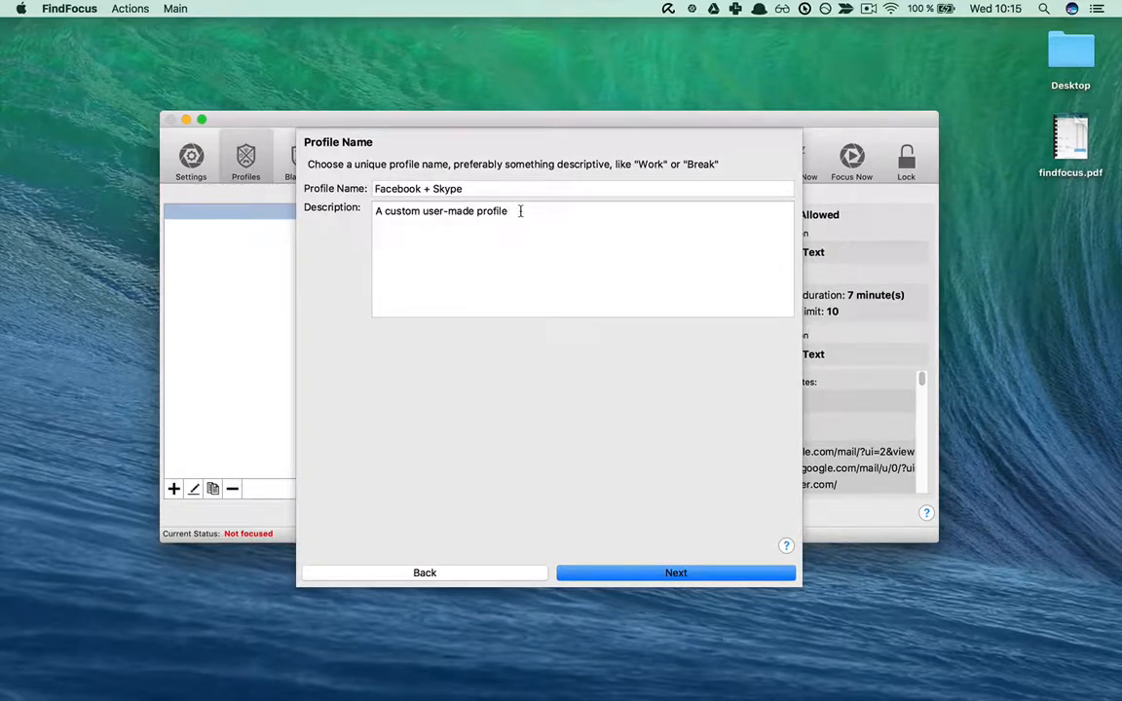
click(785, 546)
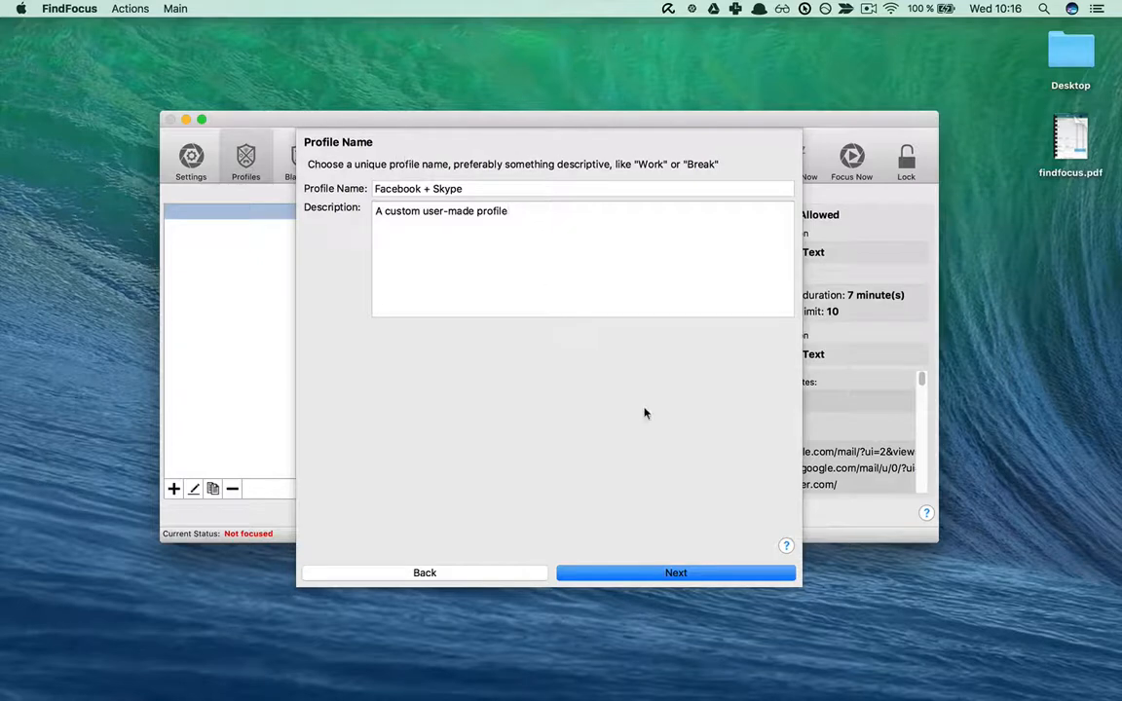
click(677, 573)
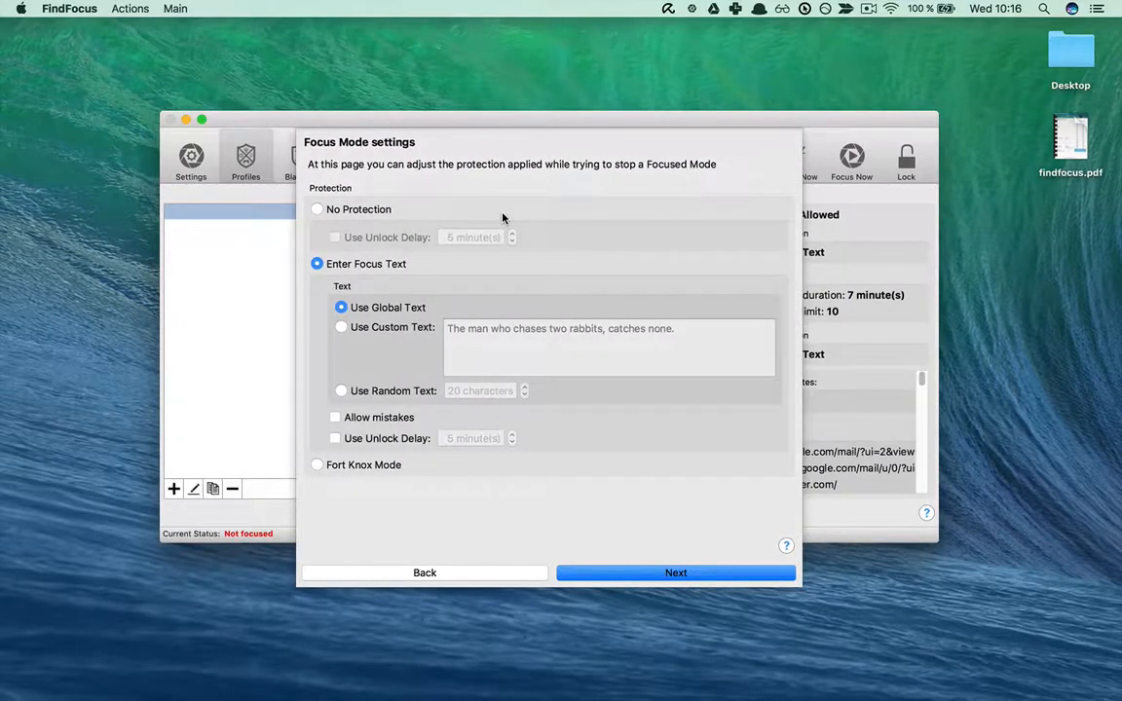
click(317, 209)
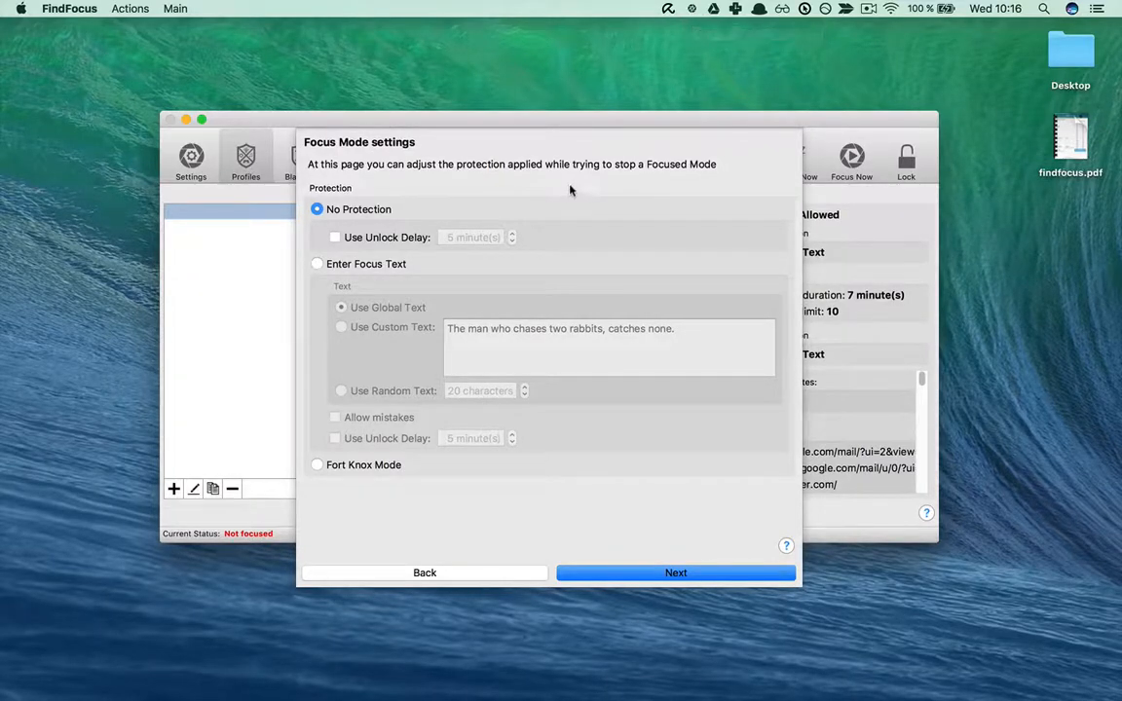
click(335, 238)
click(318, 264)
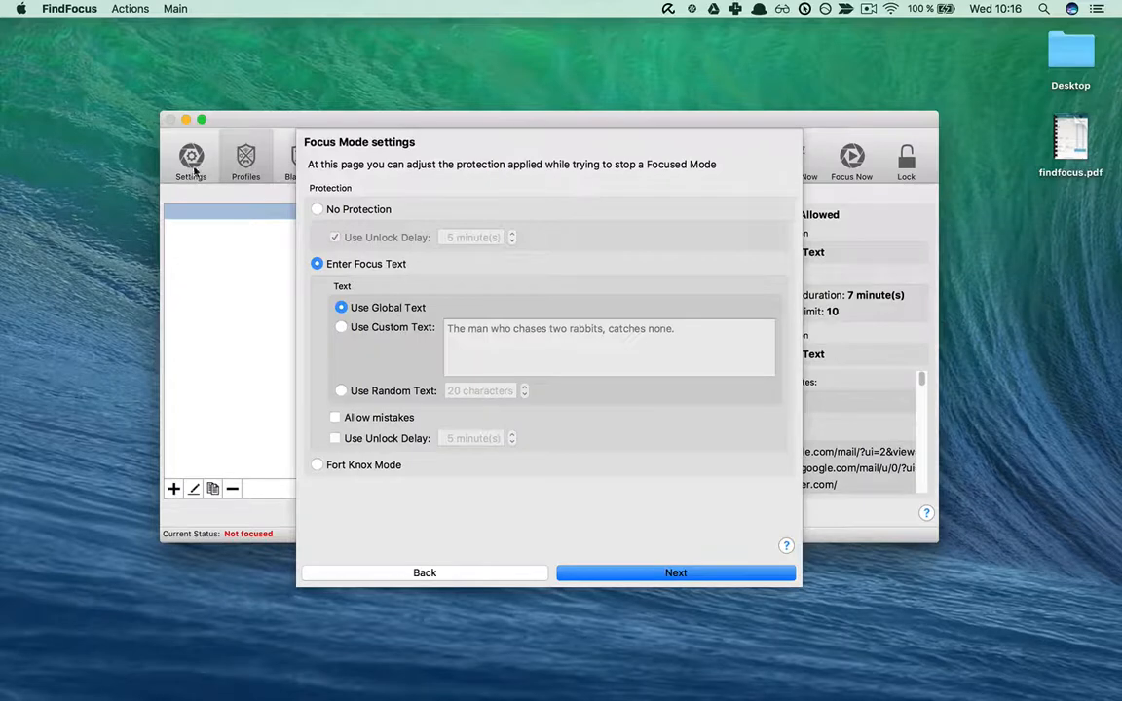
Use a custom focus text with the person's first name followed by ", do you really need to go to Facebook?" and allow mistakes
click(342, 329)
drag(693, 329, 433, 339)
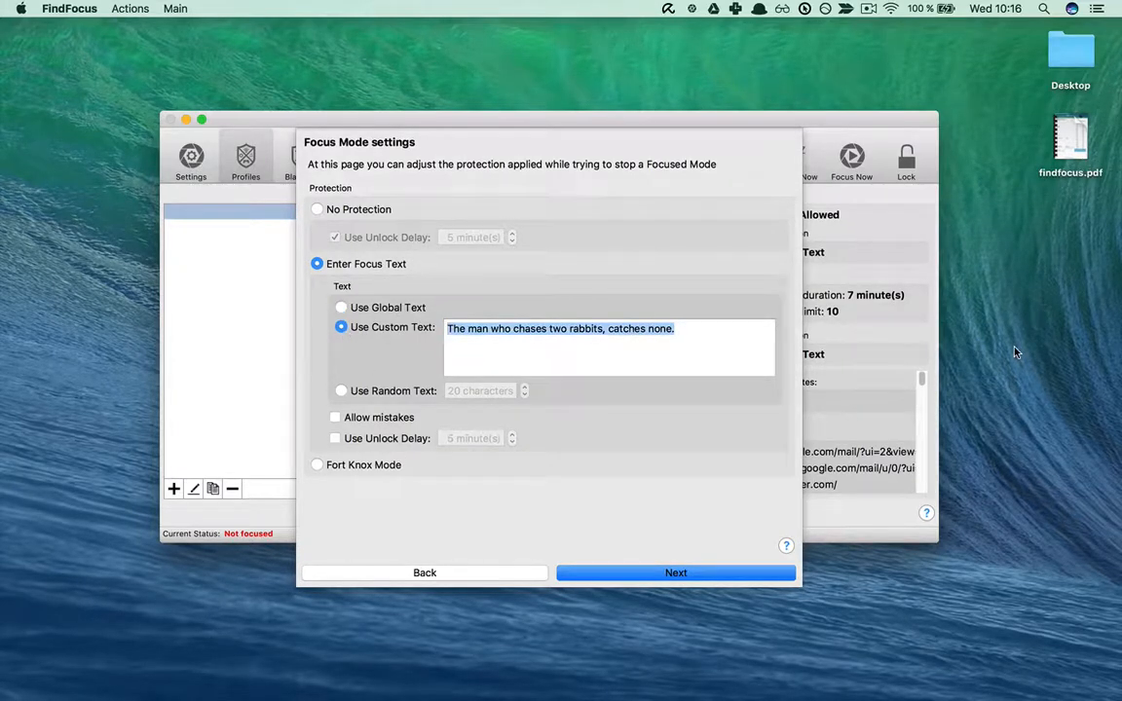
text(Martin, do)
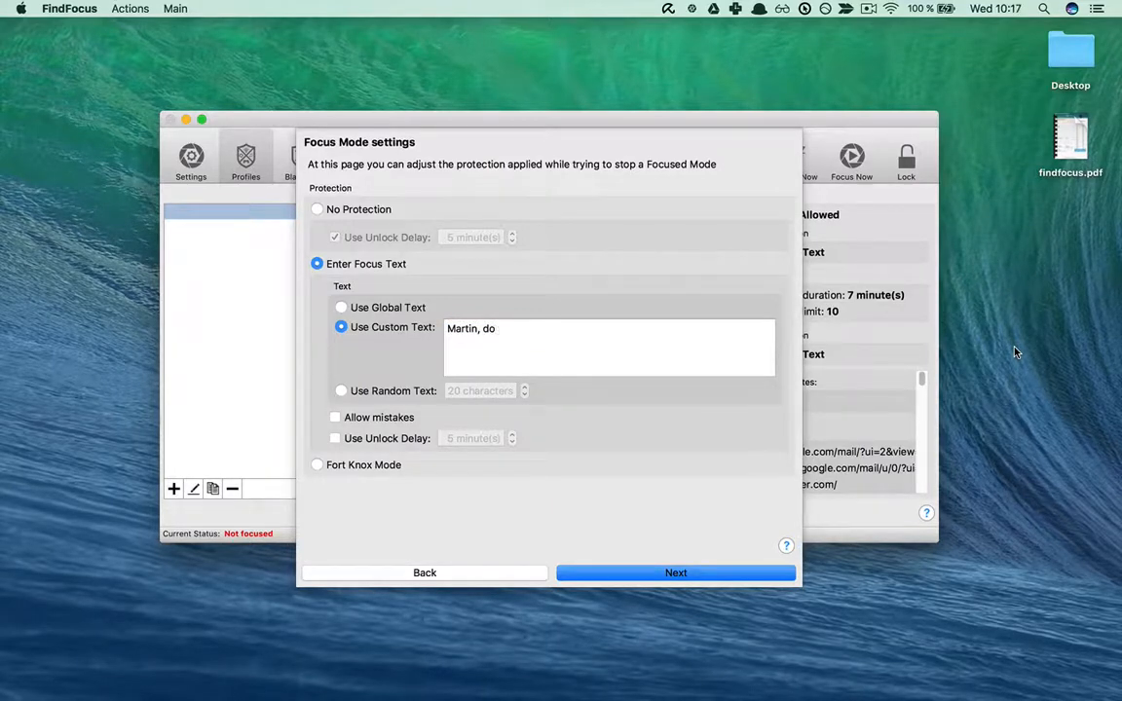
text( you really need to go to FAce)
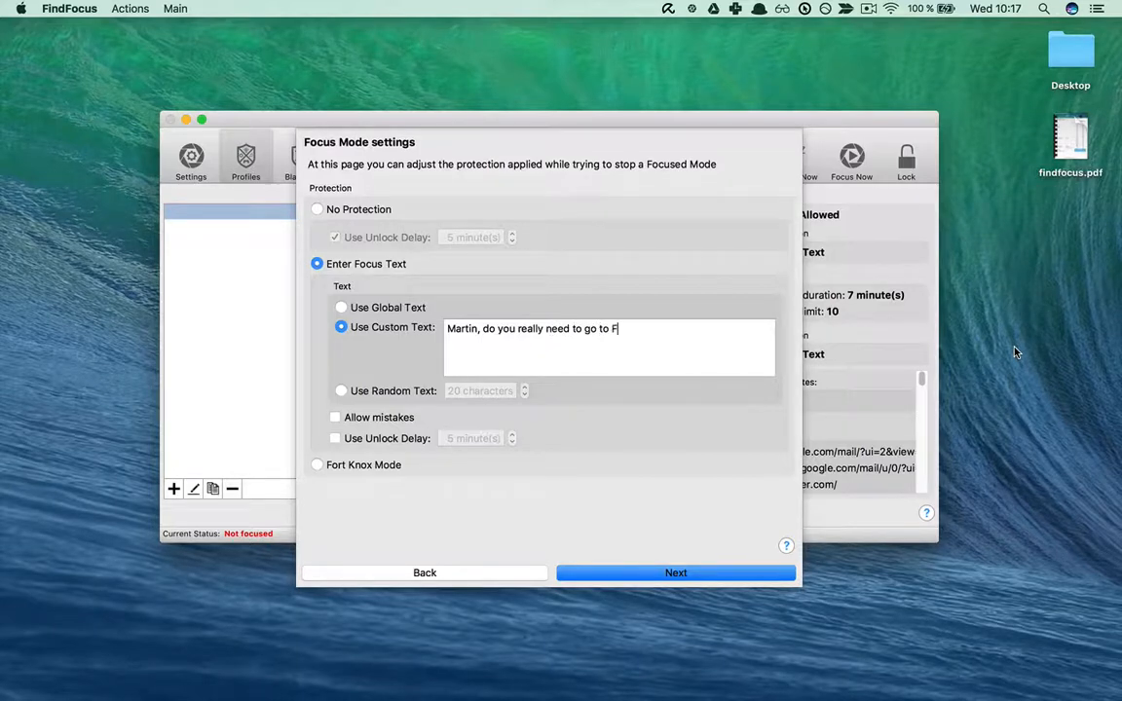
key(BackSpace)
key(BackSpace)
key(BackSpace)
text(acebook?)
click(335, 418)
click(336, 439)
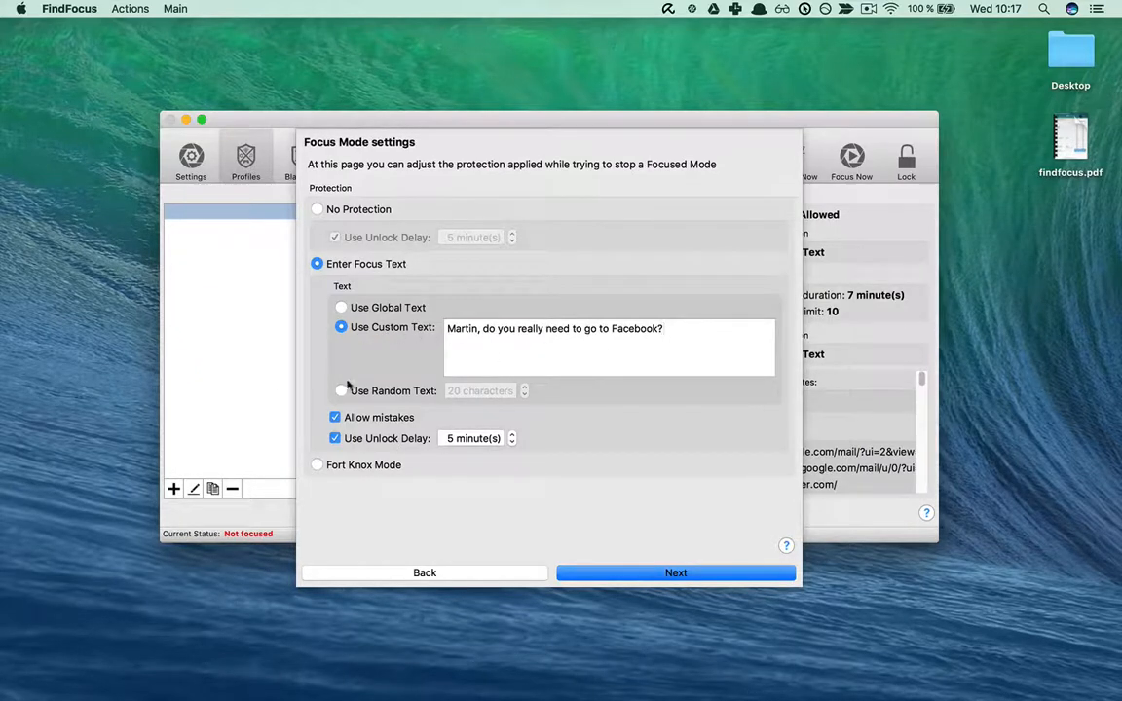
click(671, 328)
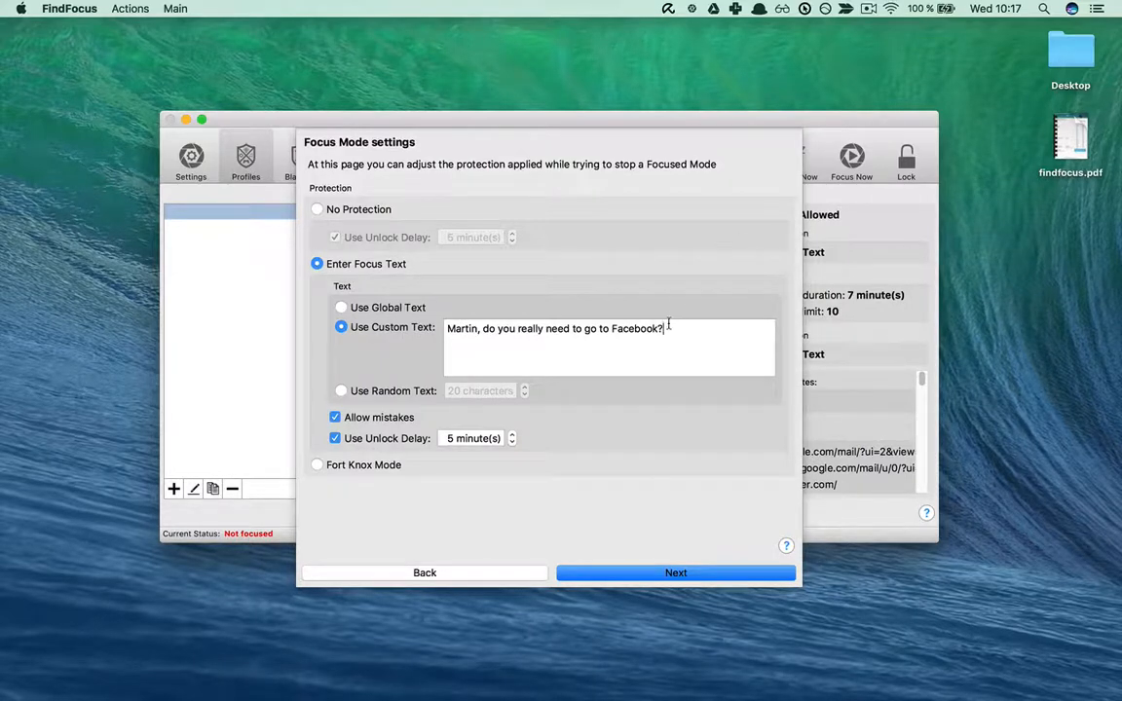
click(514, 436)
click(514, 436)
click(512, 443)
click(317, 465)
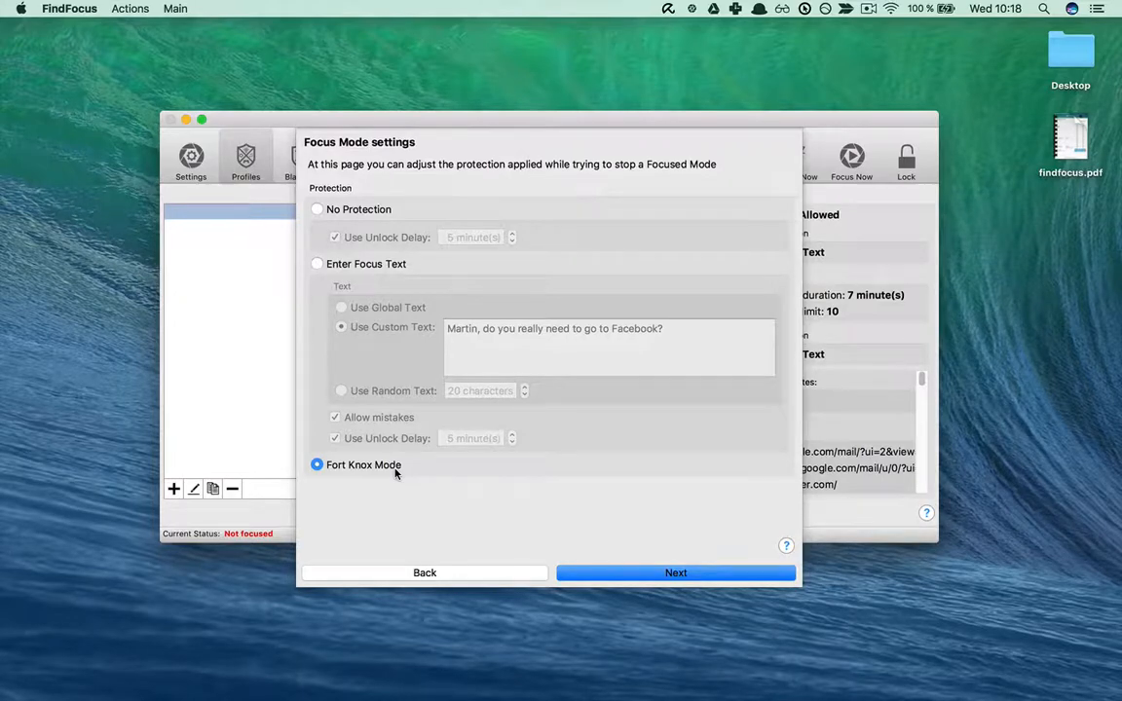
click(317, 264)
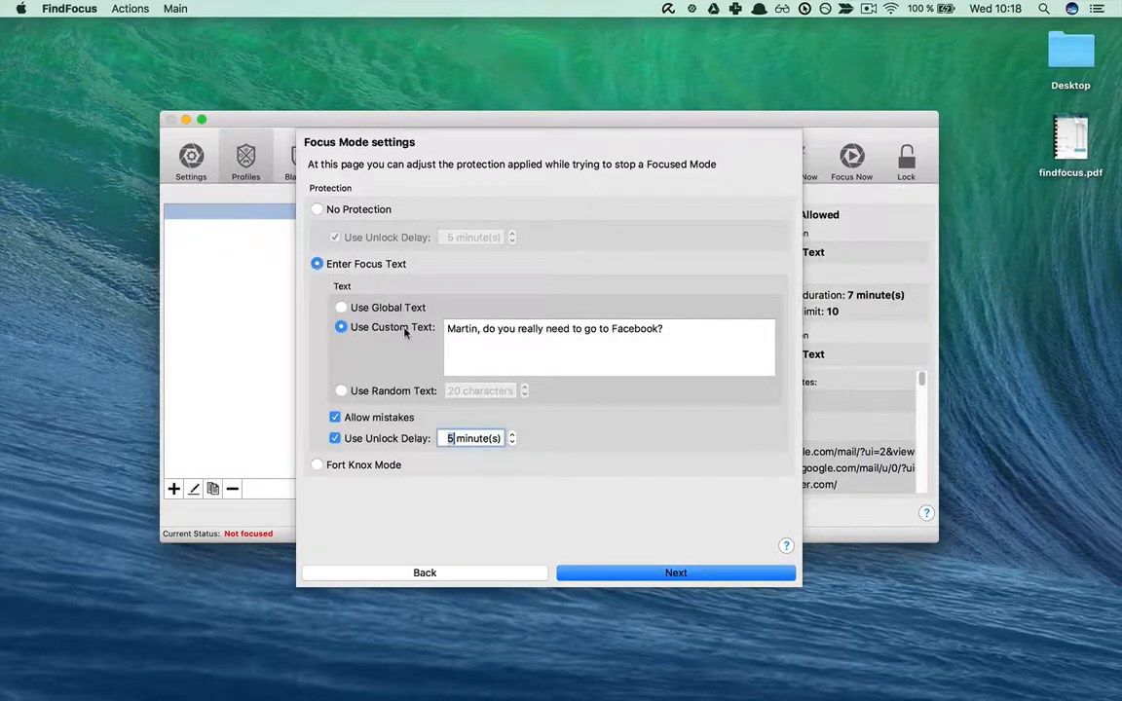
Turn off the focus text unlock delay and continue to the focus pause settings
click(336, 439)
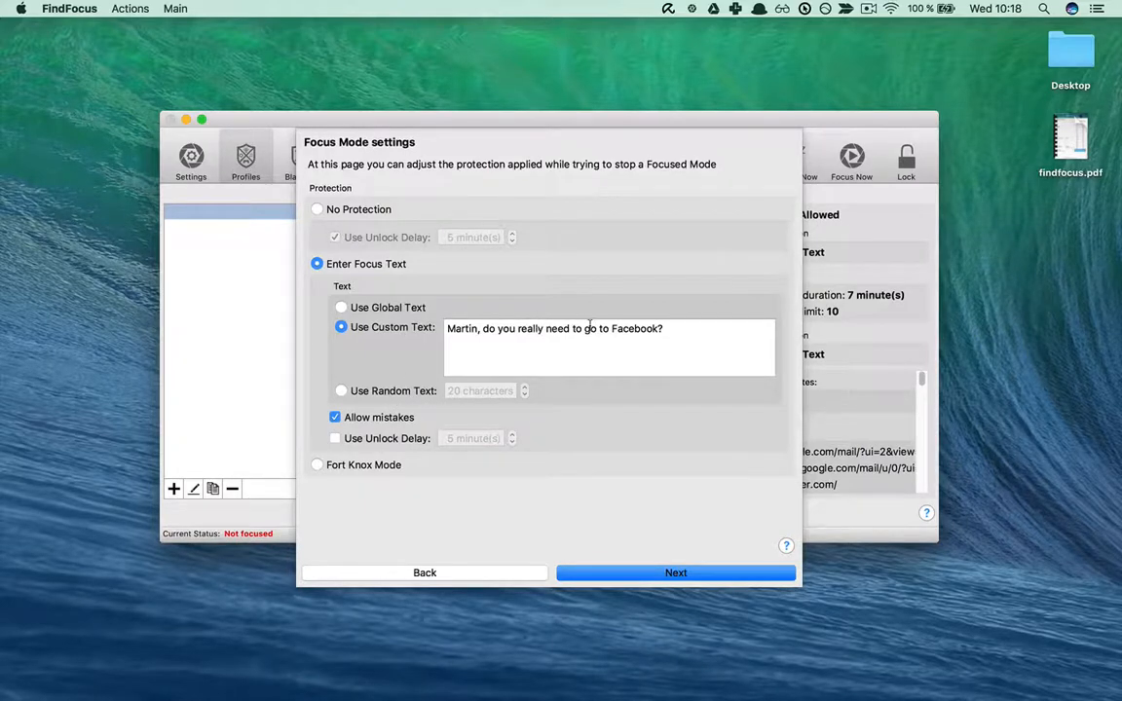
click(675, 574)
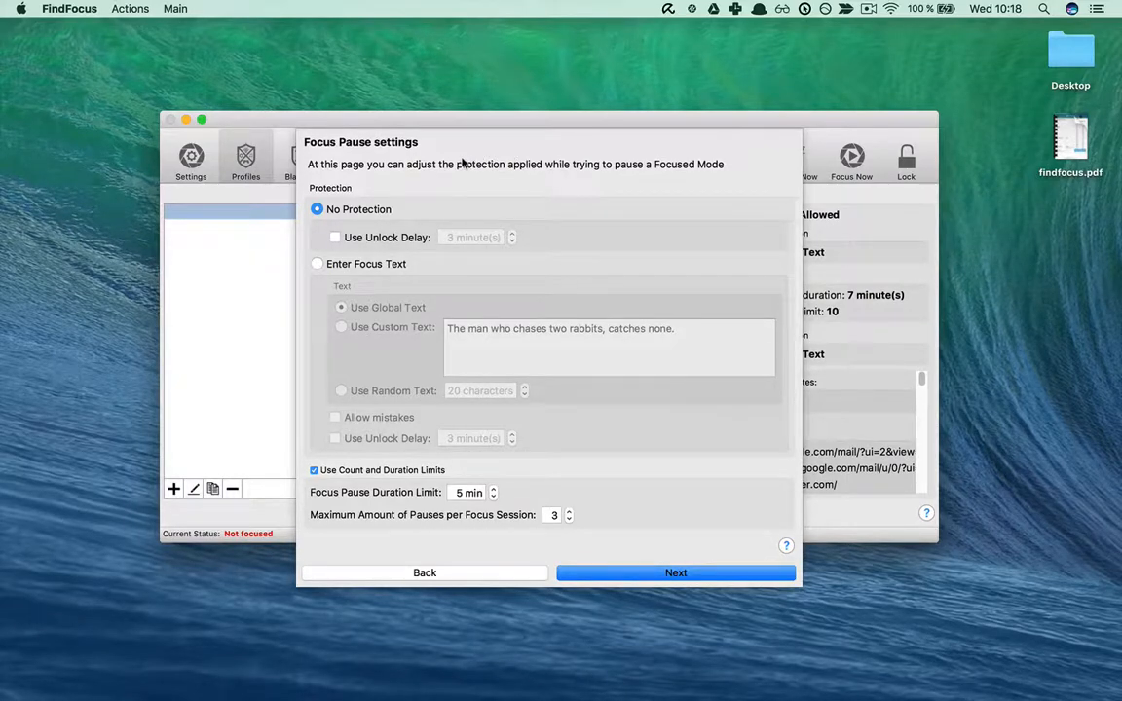
click(334, 238)
click(482, 238)
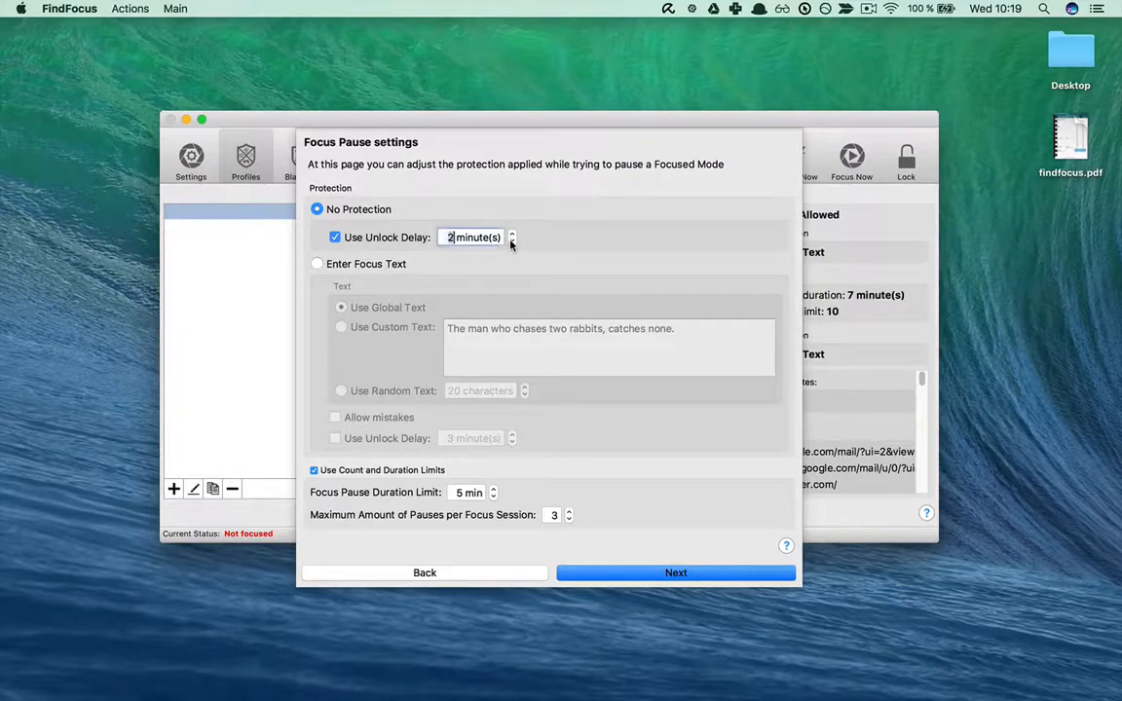
text(1)
click(569, 518)
click(569, 519)
click(570, 519)
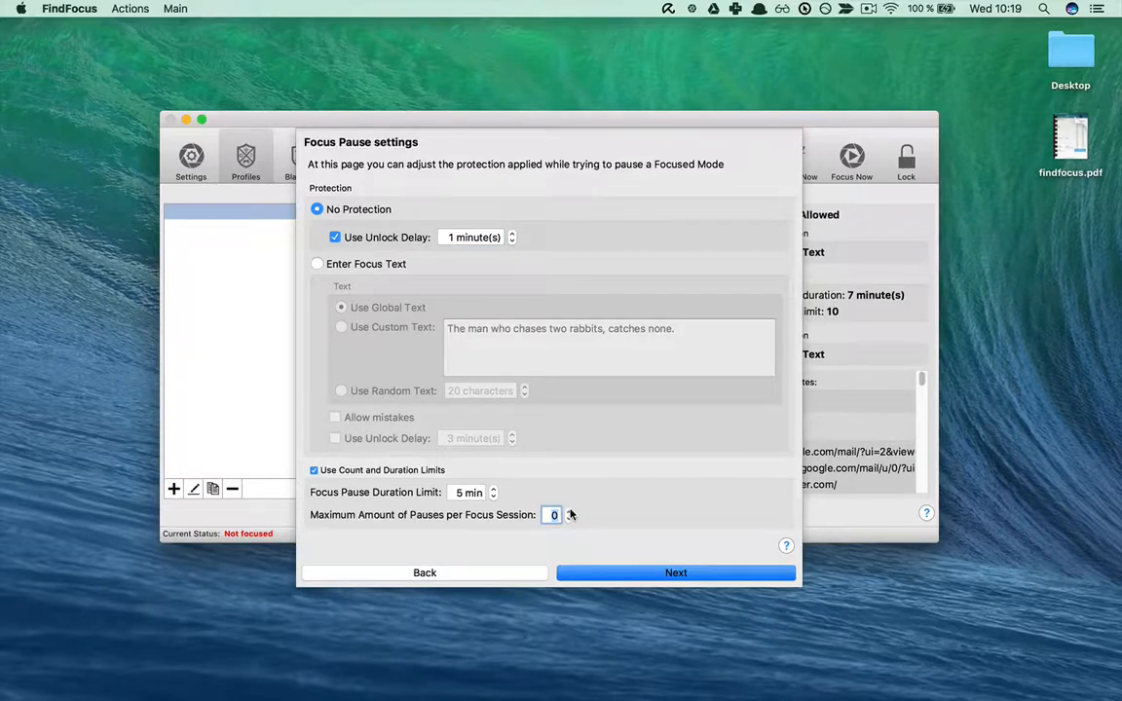
click(570, 512)
click(570, 511)
click(570, 512)
Turn off the unlock delay for pausing and continue to the website rules
click(335, 238)
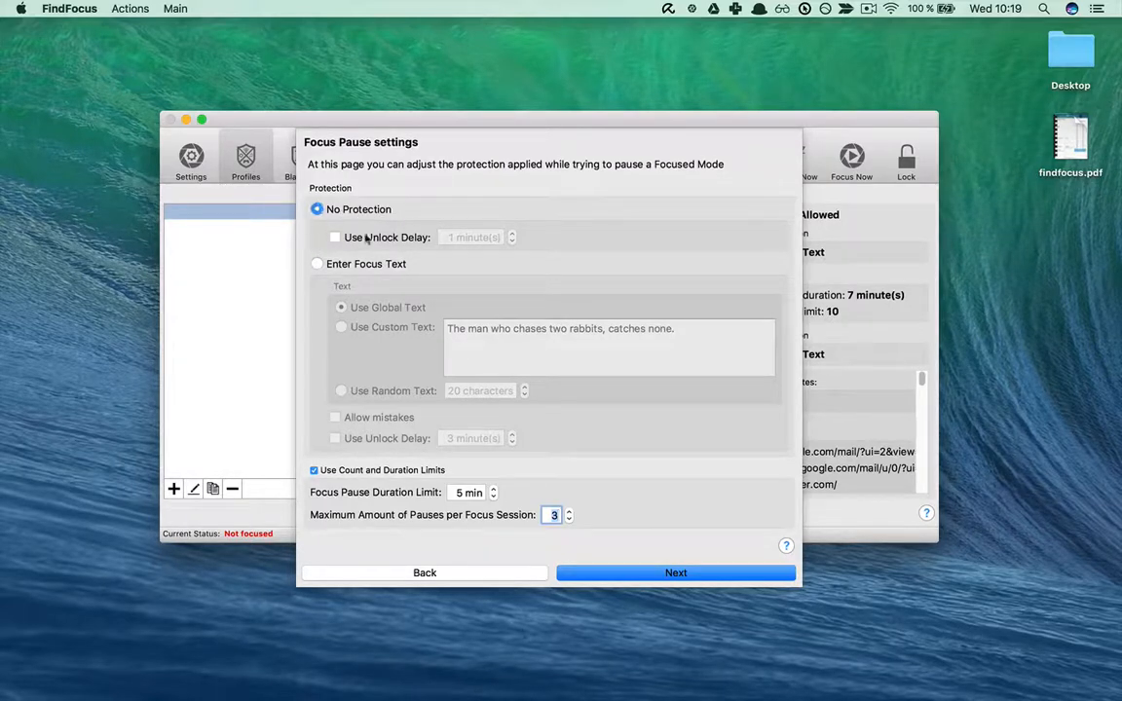
click(675, 573)
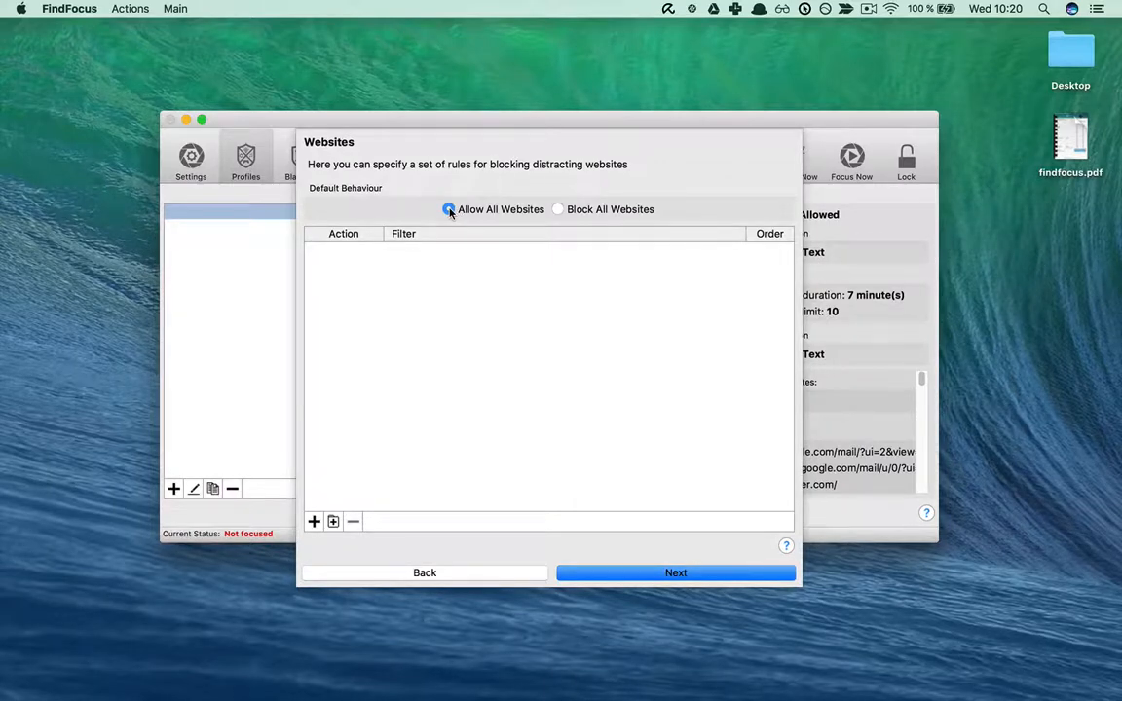
click(333, 523)
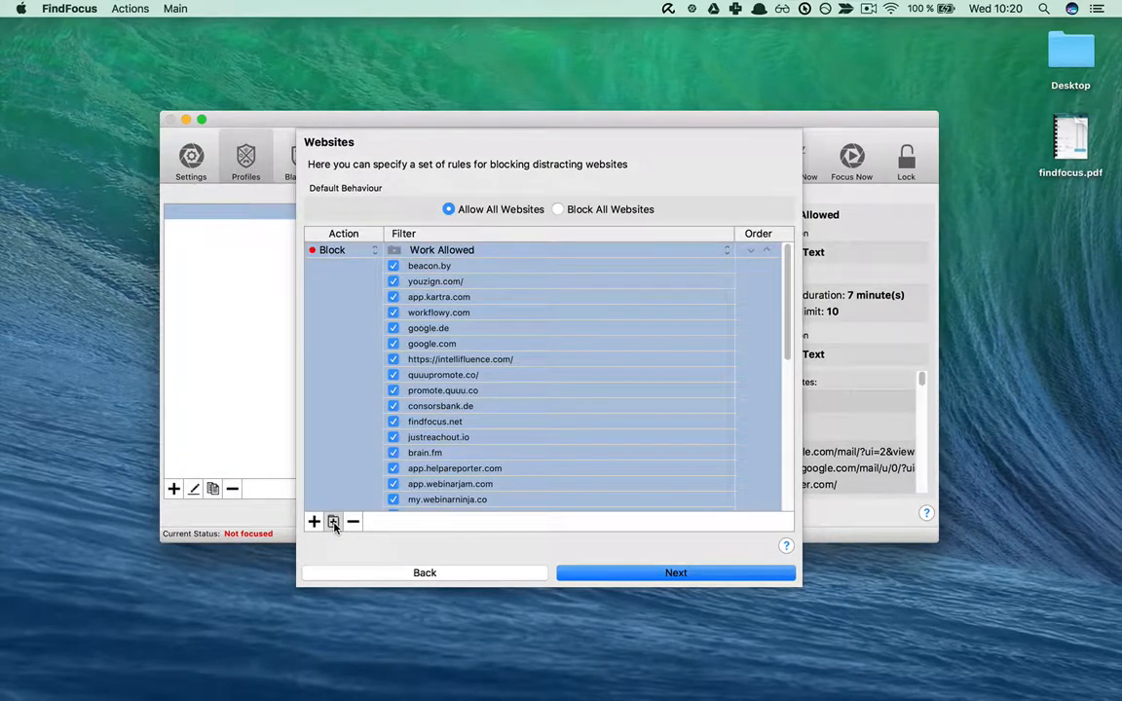
click(395, 251)
click(394, 251)
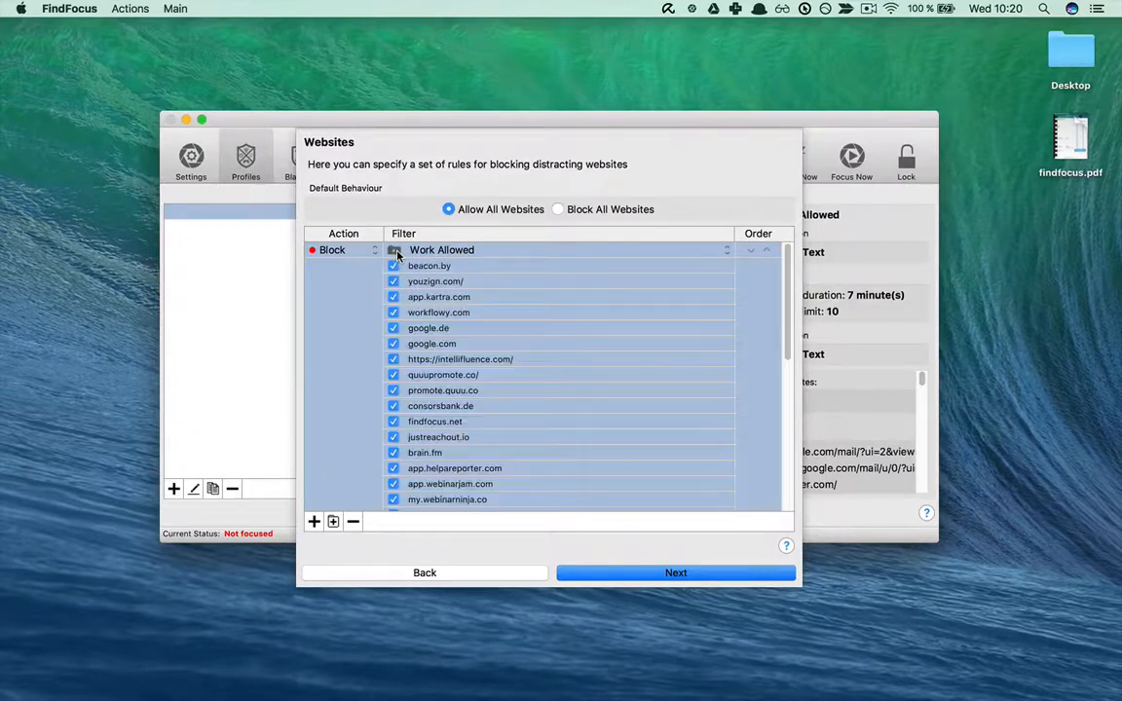
click(397, 254)
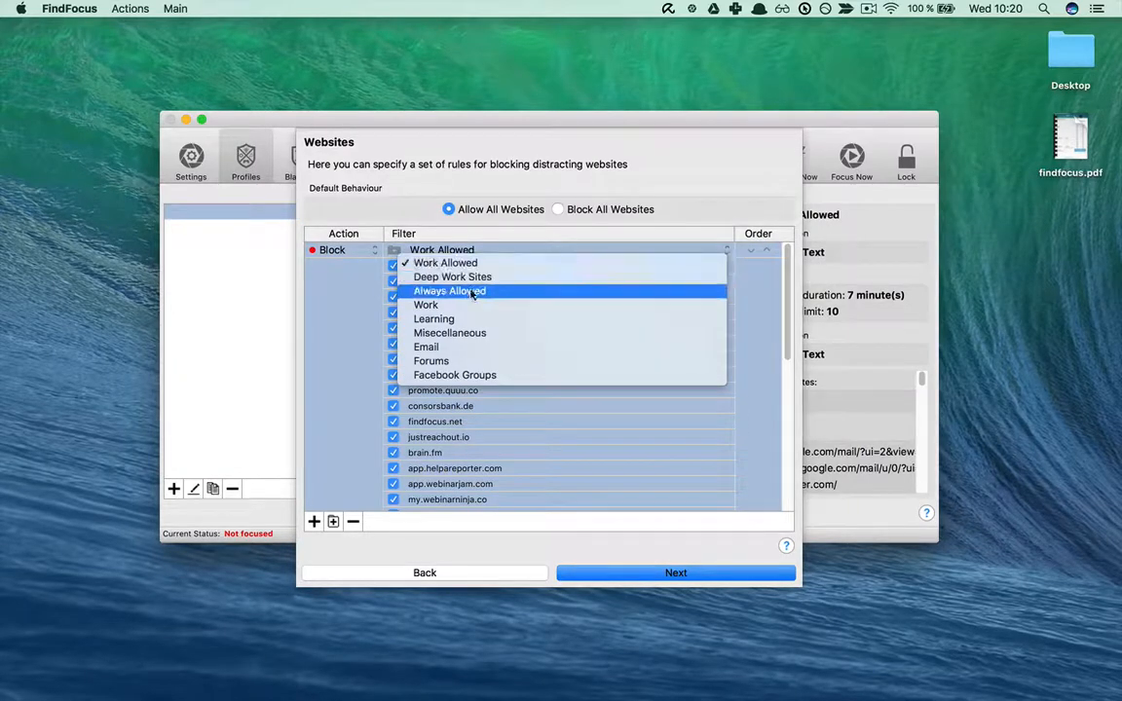
click(468, 376)
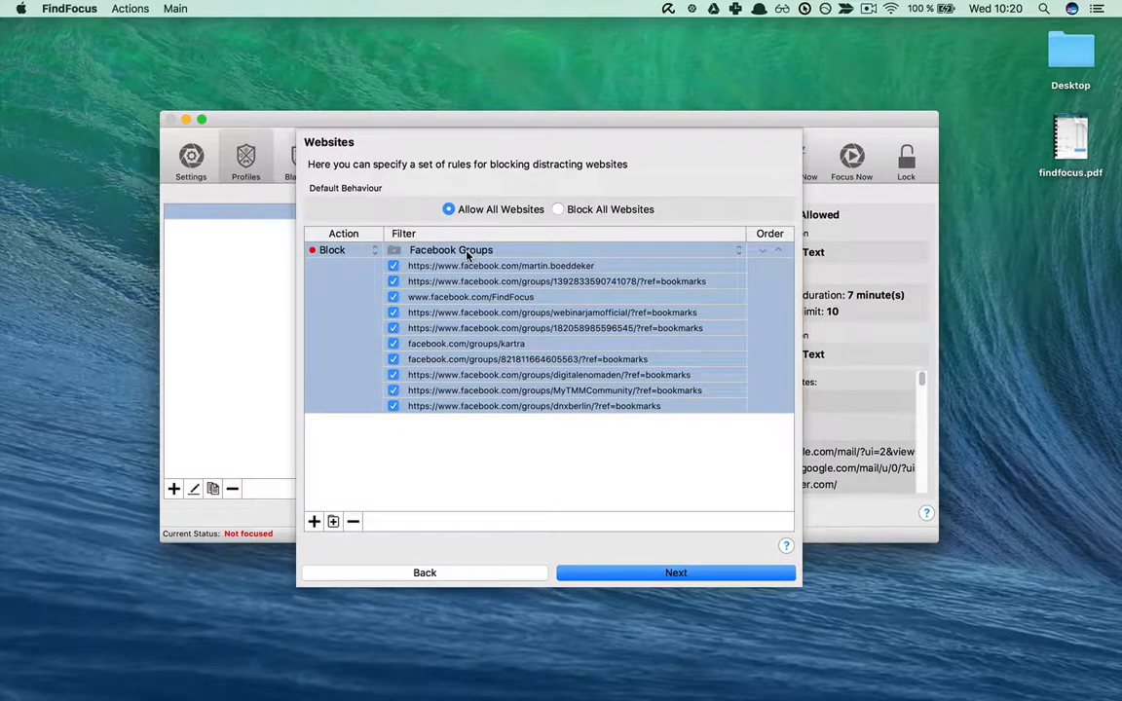
click(394, 253)
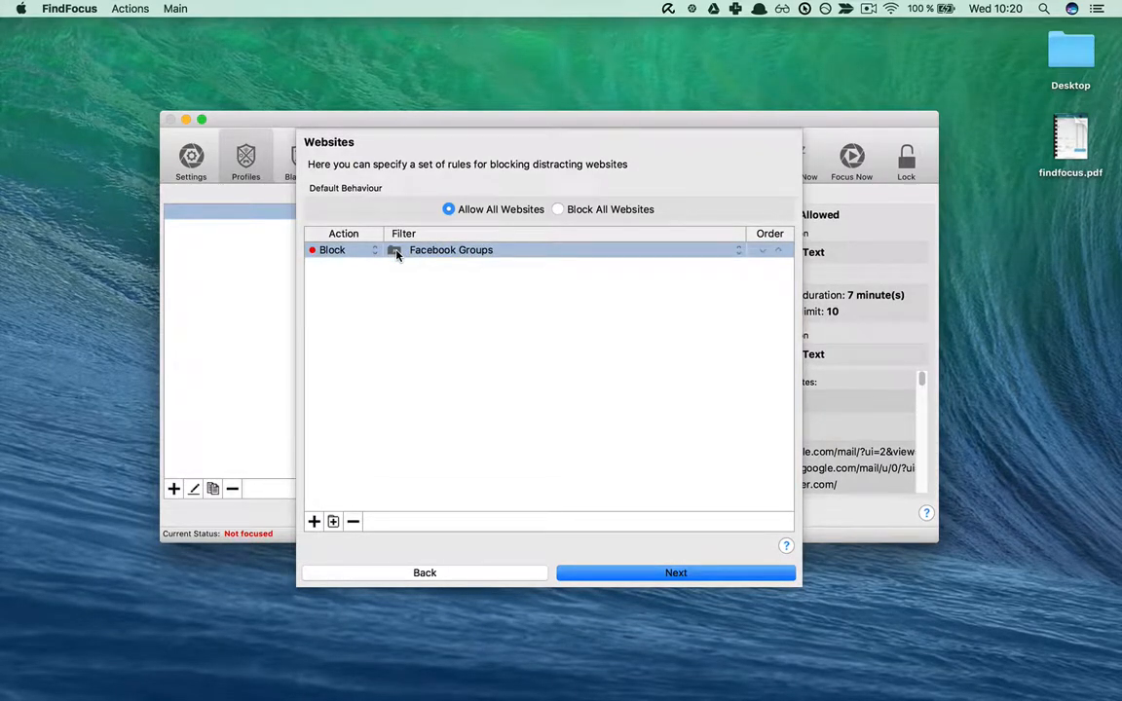
click(353, 524)
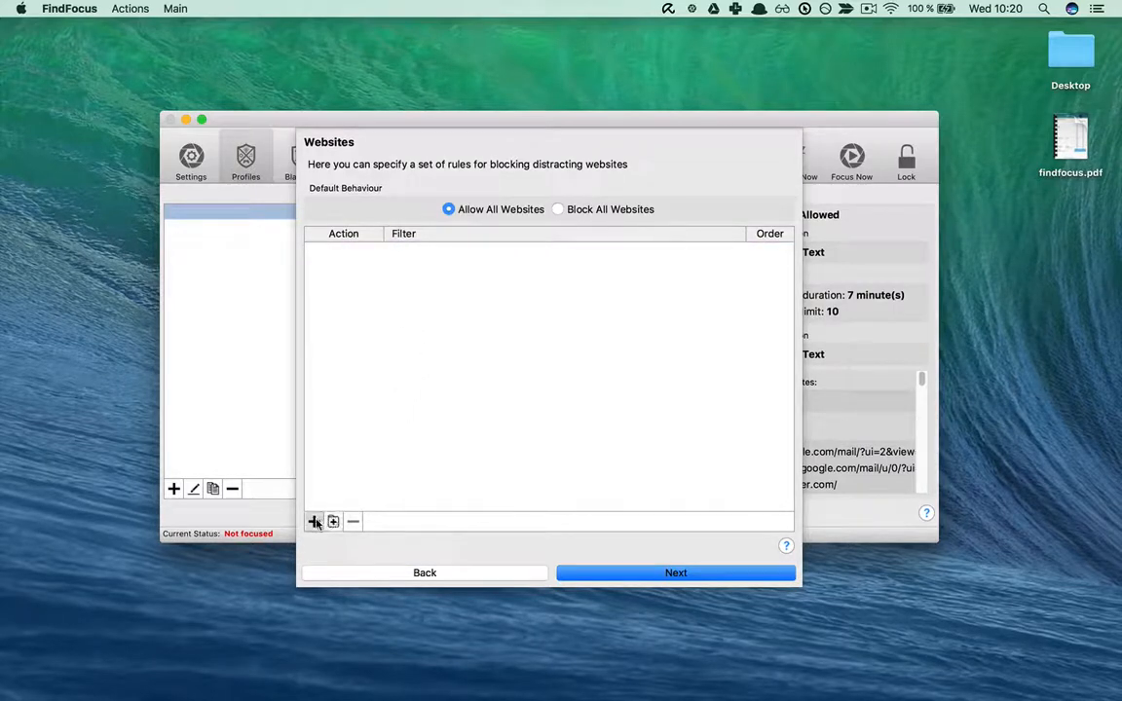
Add two website rules, one blocking facebook.com and one with the filter facebook.com/findfocus
click(314, 522)
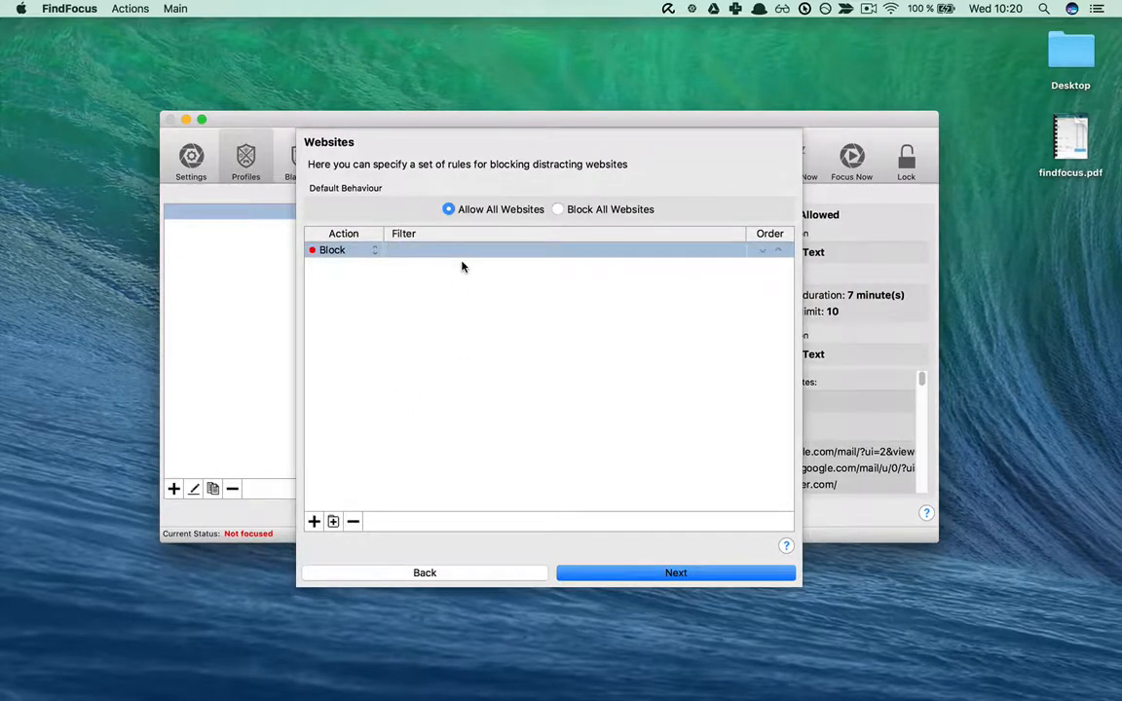
text(facebook.com)
click(315, 521)
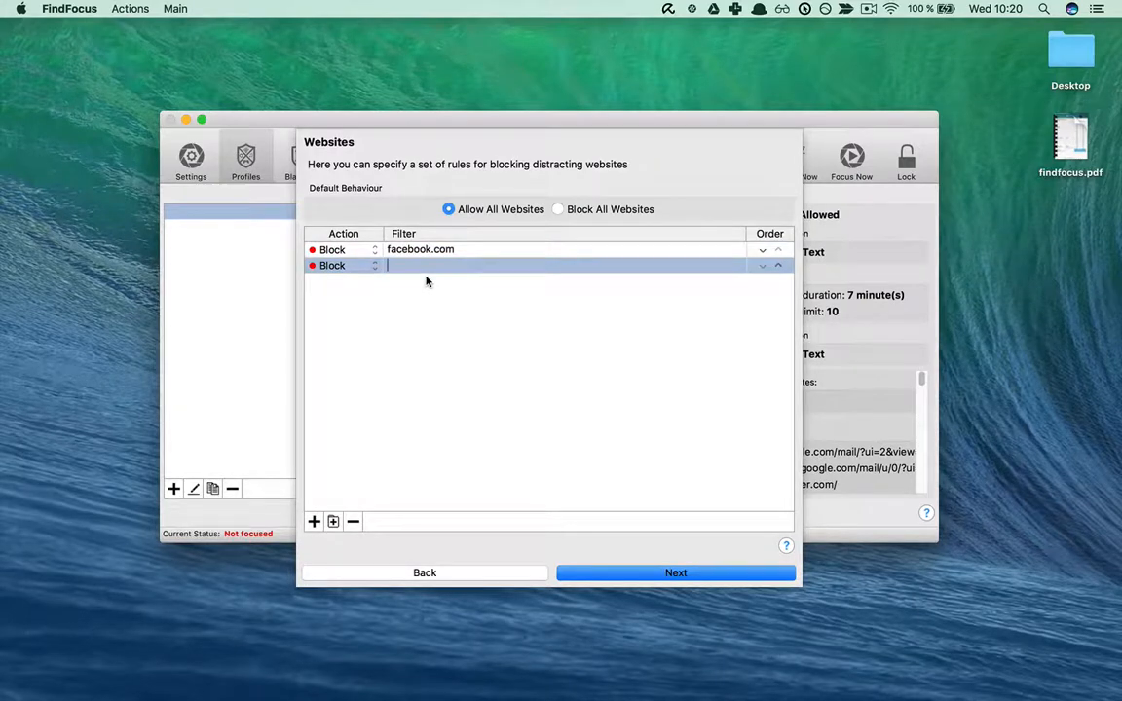
text(facebook.com/findfocus)
Set the facebook.com/findfocus rule to Allow, place it above the facebook.com rule, and continue to the application rules
click(376, 271)
click(331, 293)
click(777, 266)
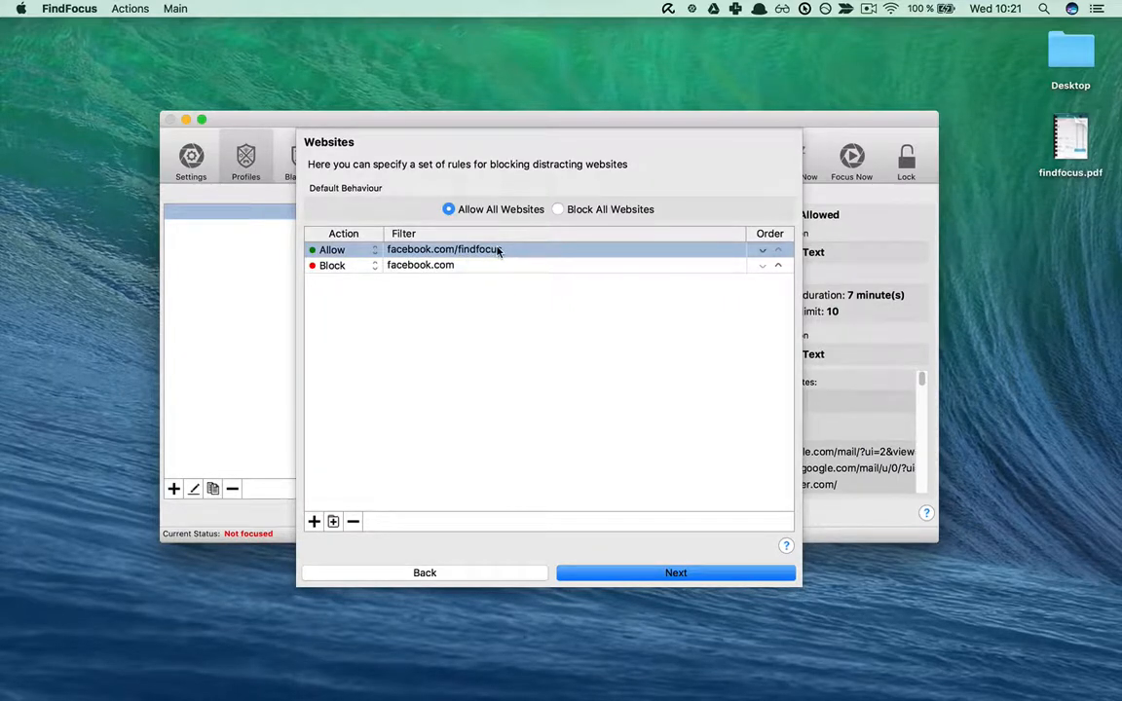
click(384, 265)
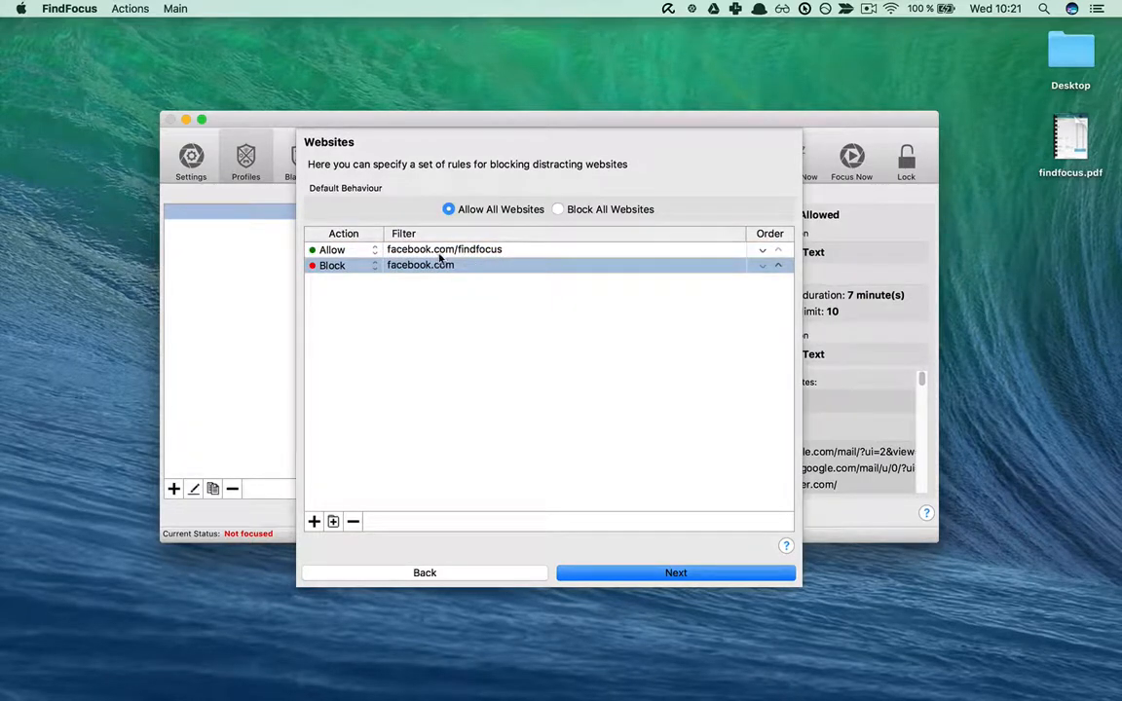
click(676, 573)
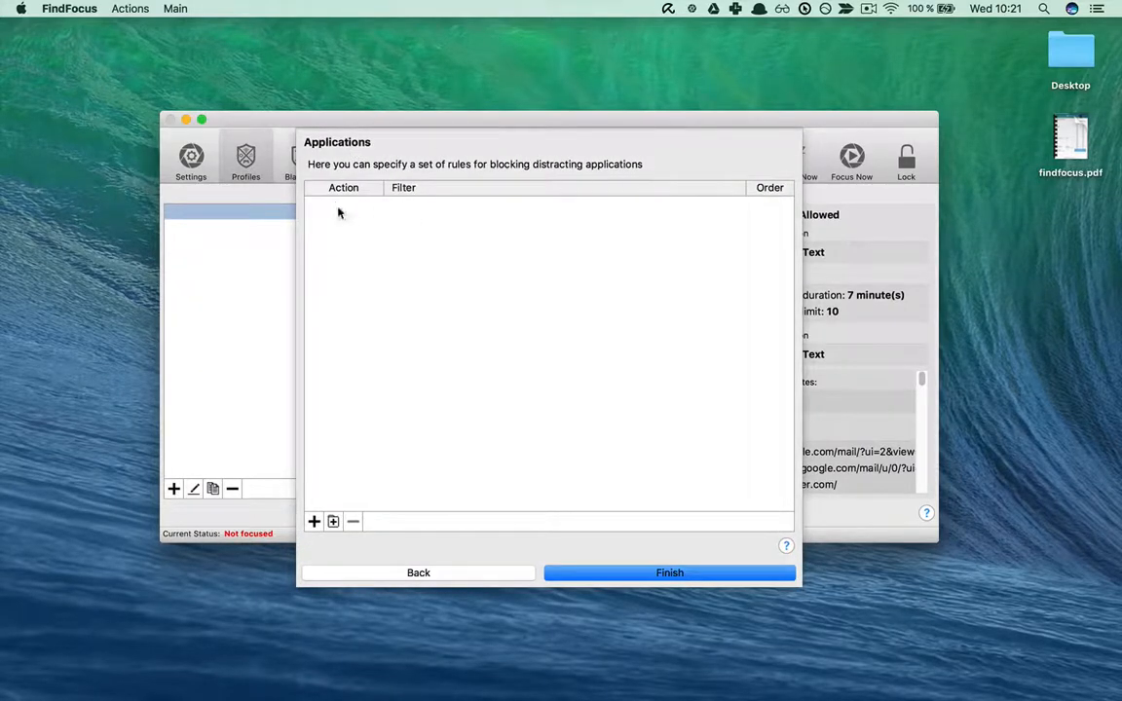
Add an application rule that blocks skype and finish the profile configuration
click(313, 522)
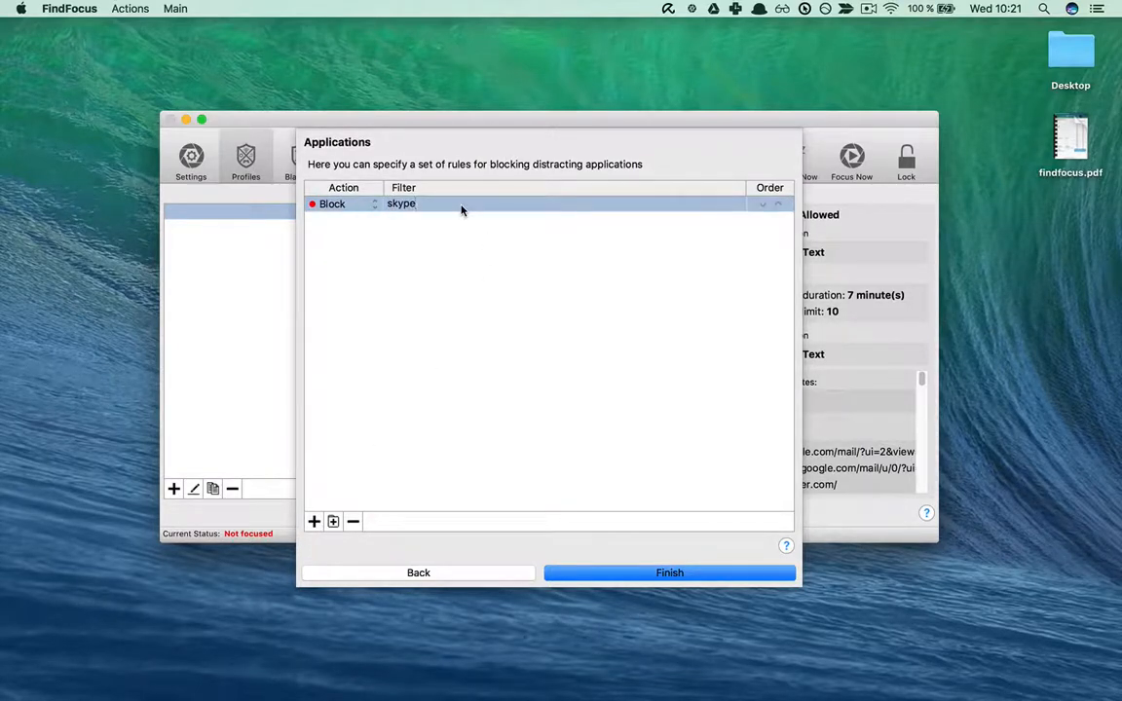
key(Return)
click(666, 575)
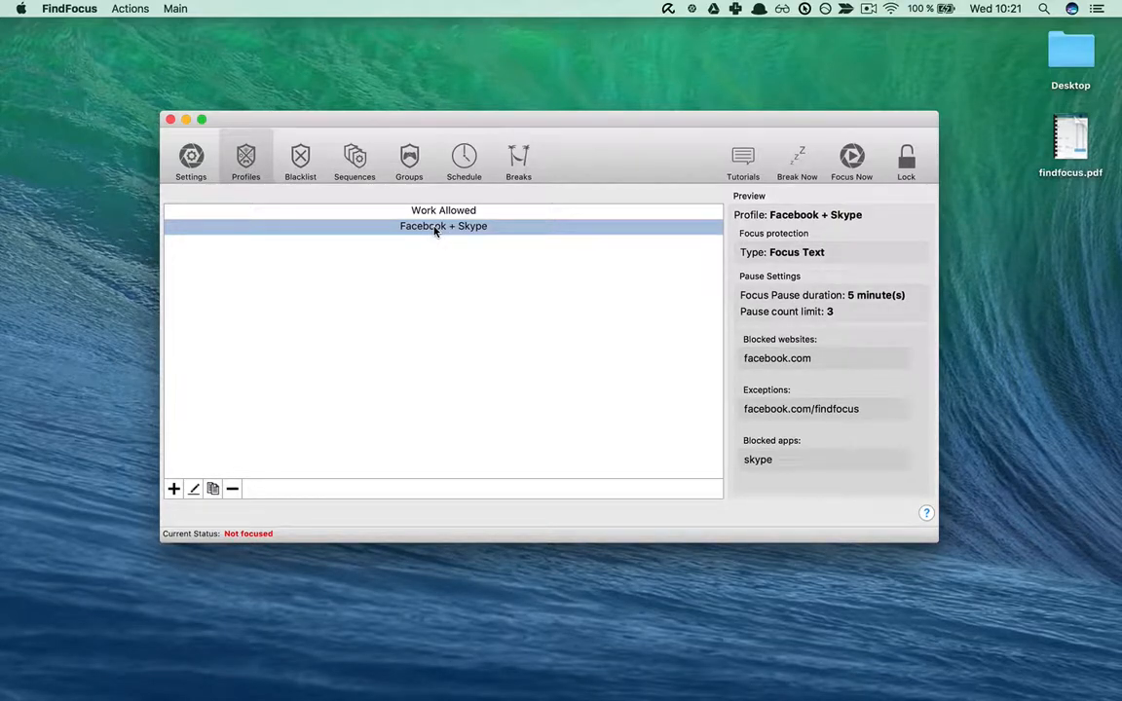
Start a 5-minute focus session with the Facebook + Skype profile
click(852, 159)
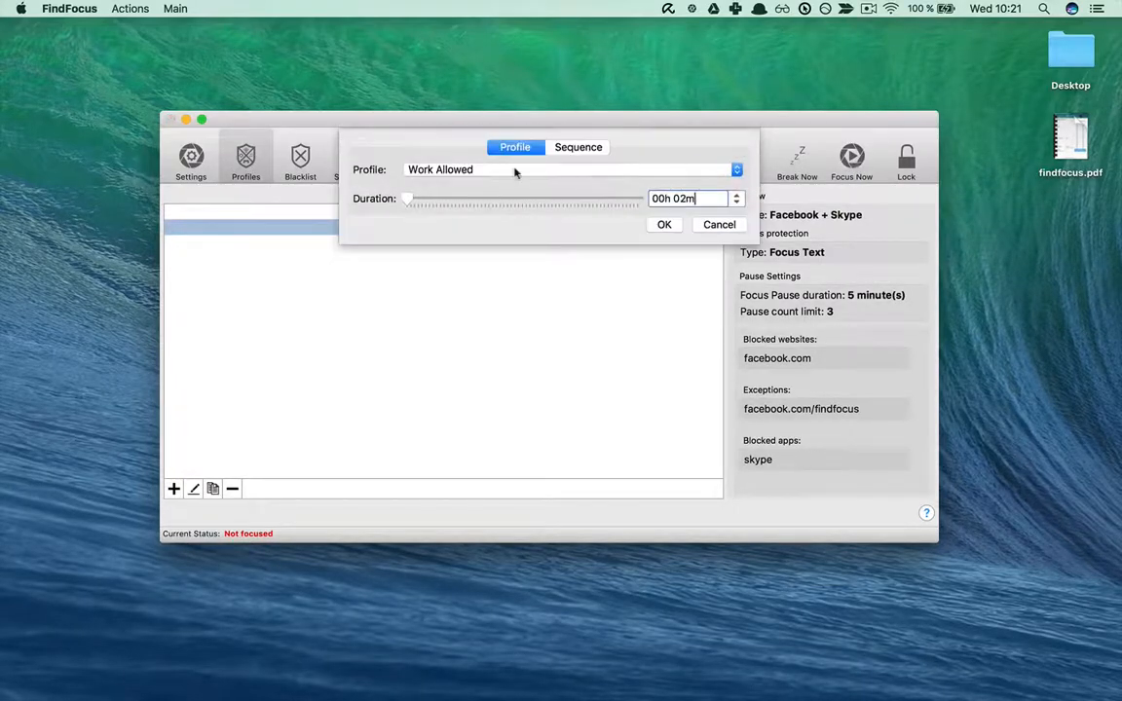
click(717, 196)
key(Delete)
text(5)
click(440, 171)
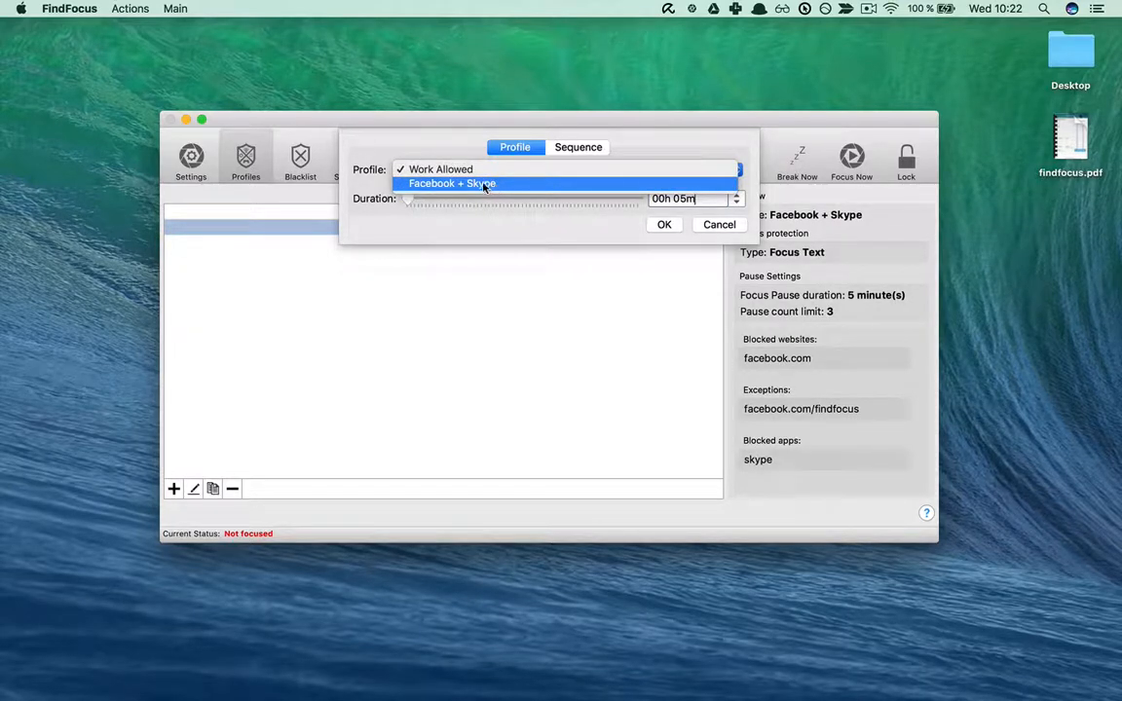
click(487, 184)
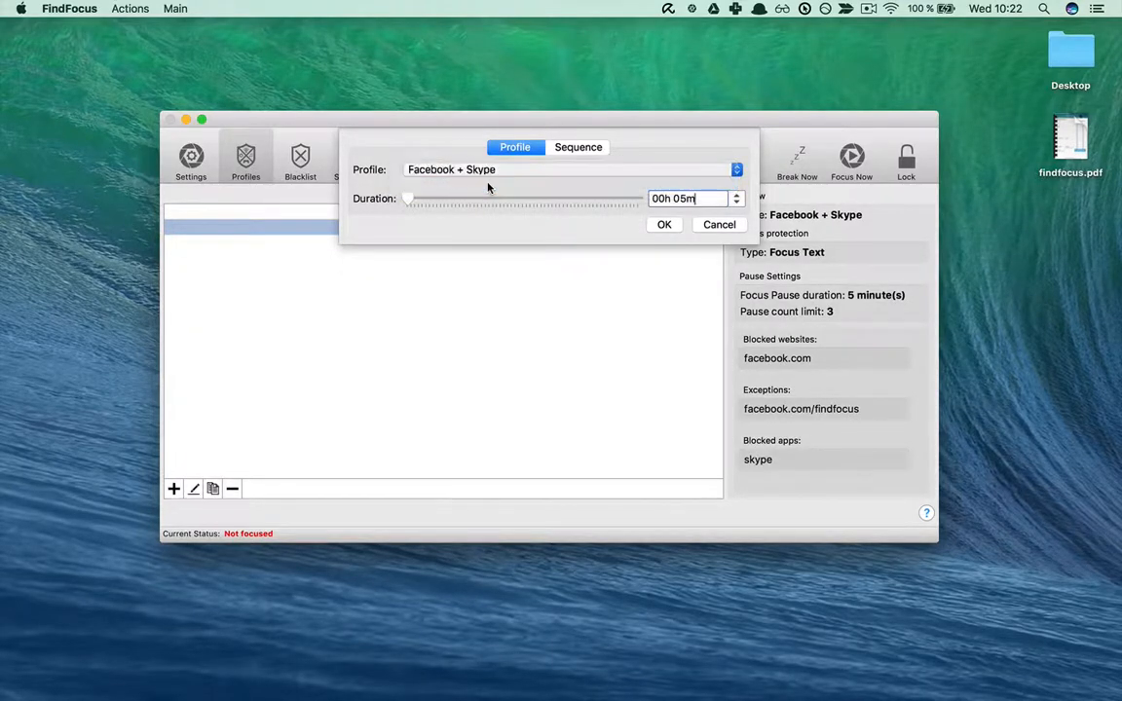
click(663, 225)
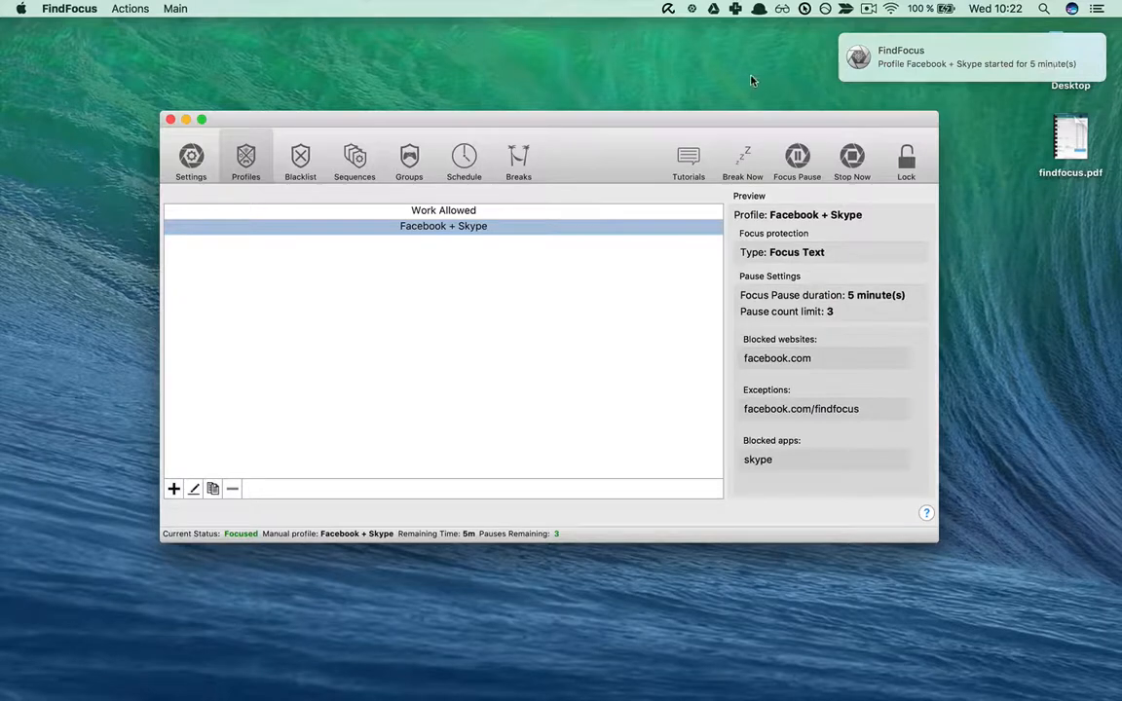
Switch to Chrome and load facebook.com to test the website block
click(692, 10)
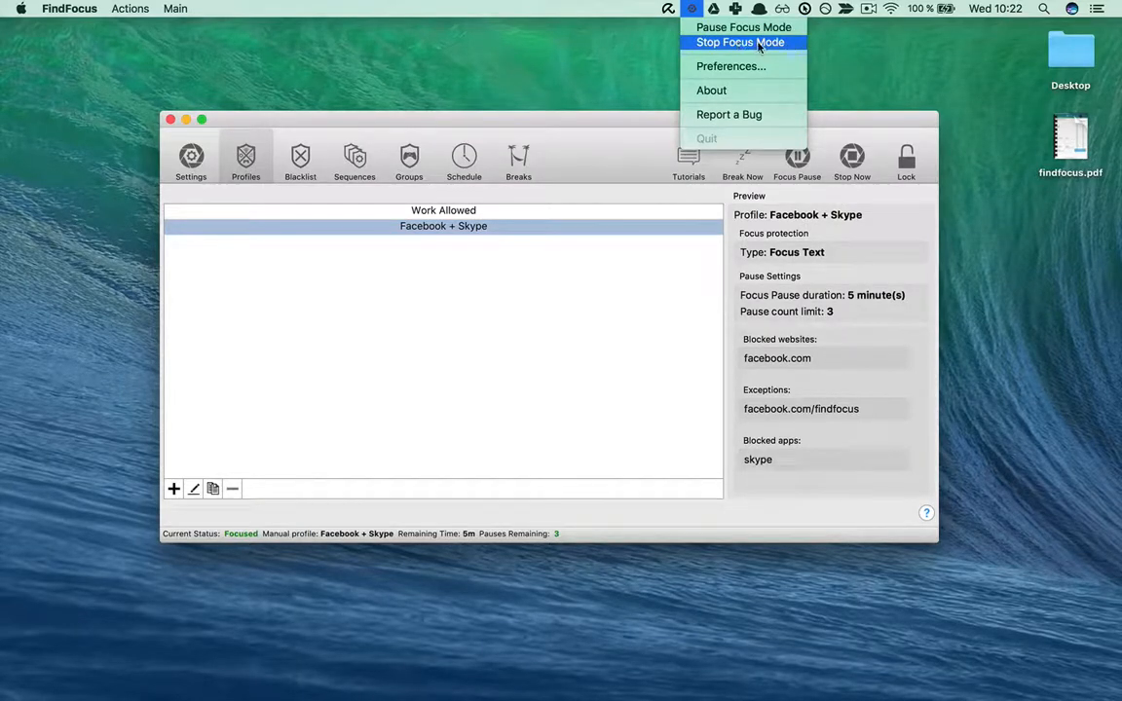
click(506, 661)
click(501, 671)
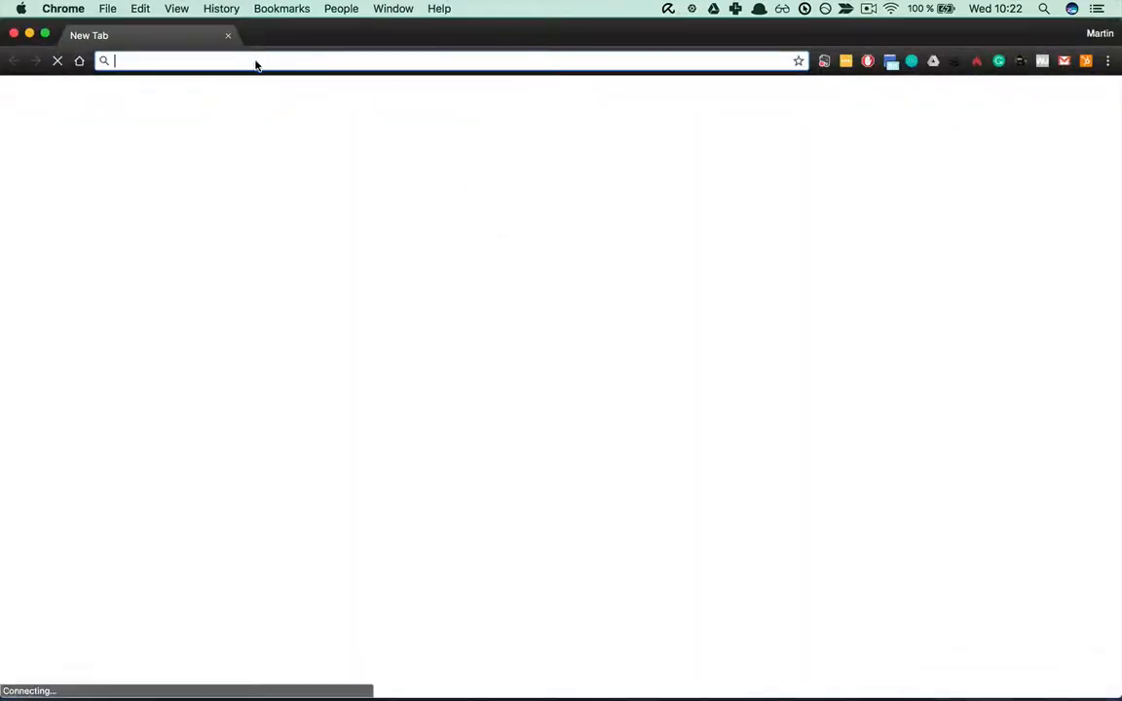
text(fa)
key(Return)
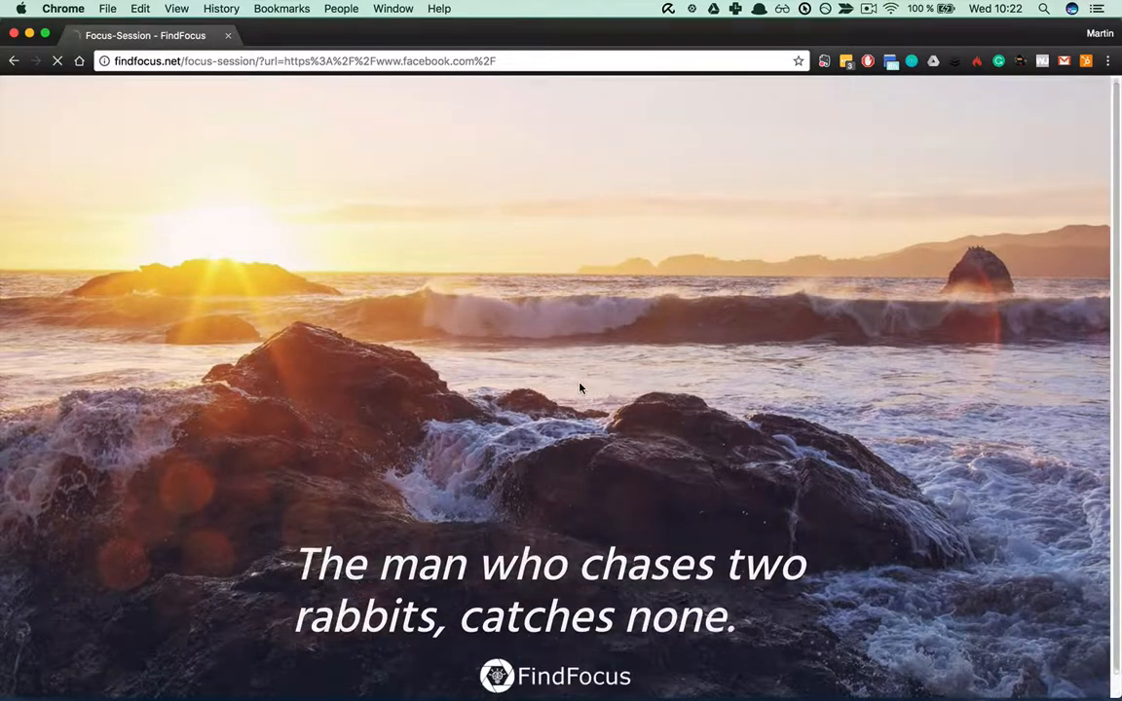
Test the allowed page facebook.com/findfocus and its link to the personal profile in a new tab, closing the tab when done
click(257, 37)
text(facebook.com)
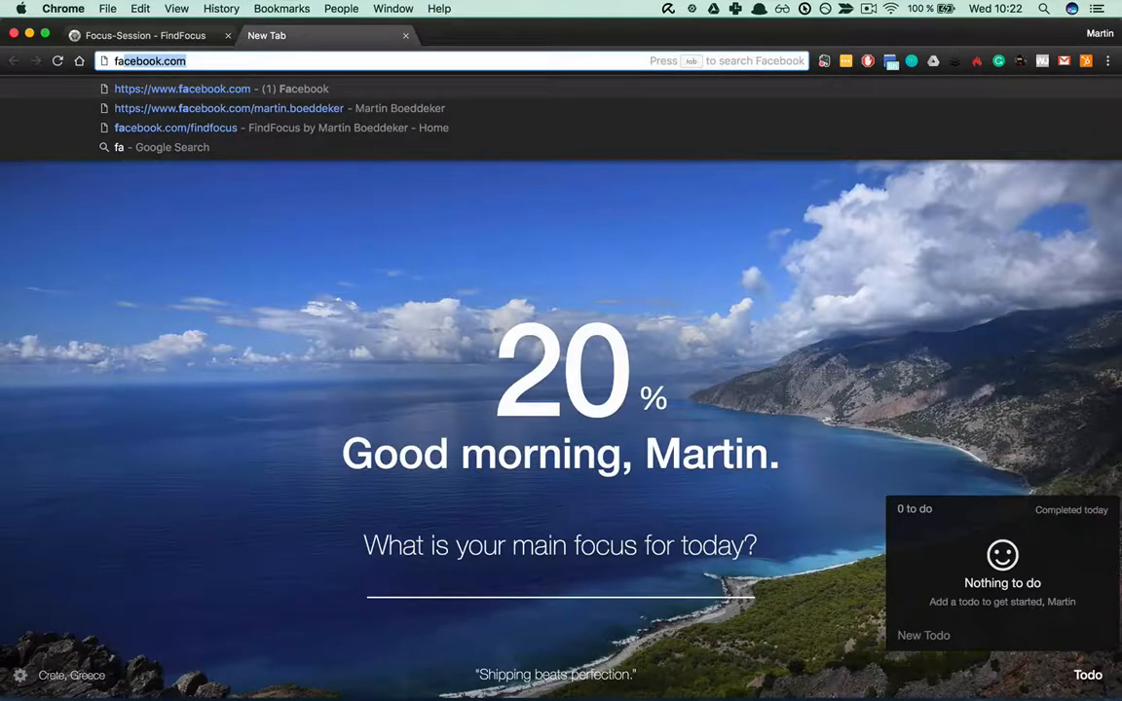
key(Down)
key(Down)
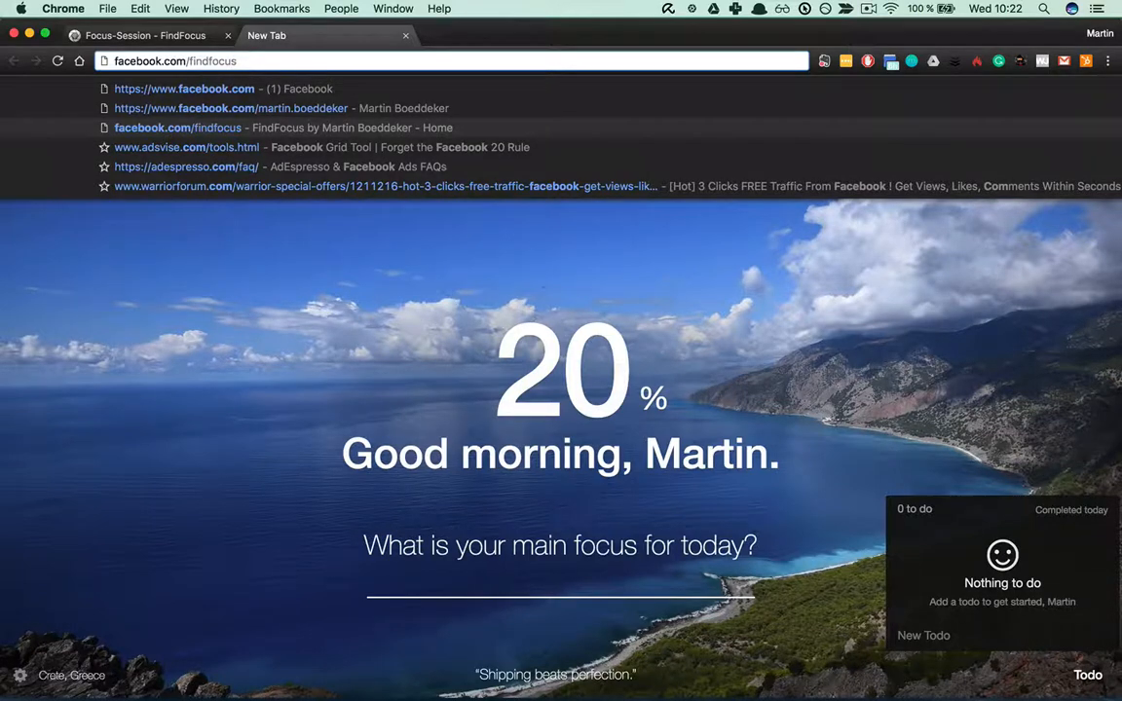
key(Return)
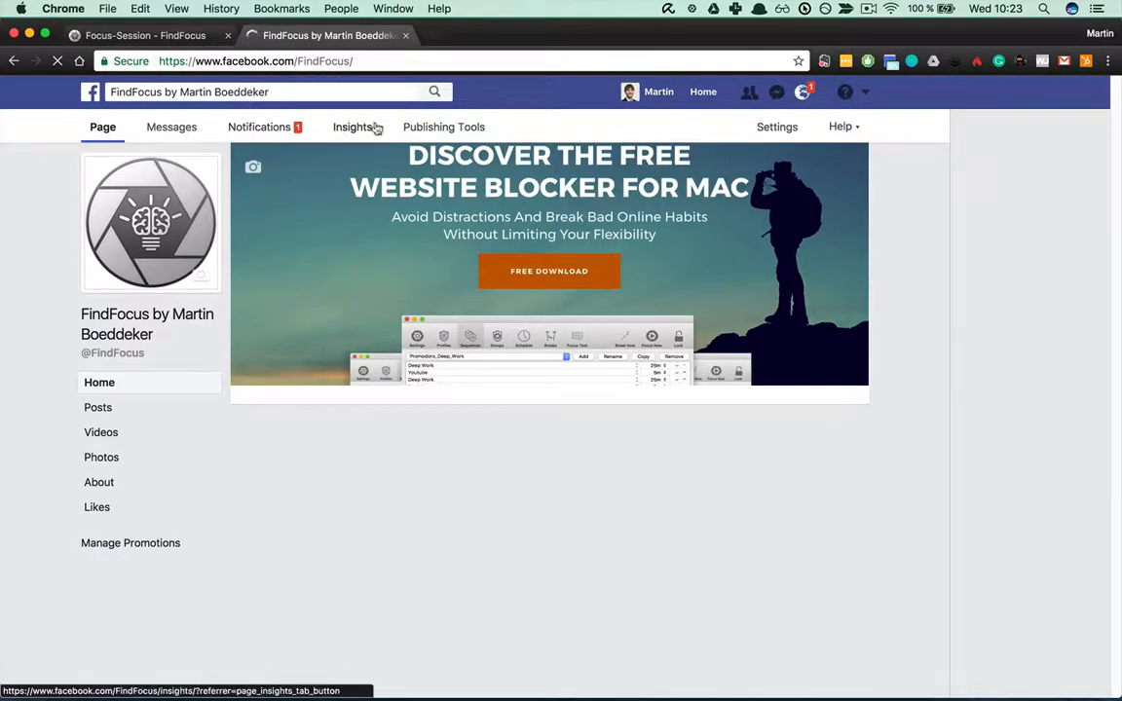
click(658, 100)
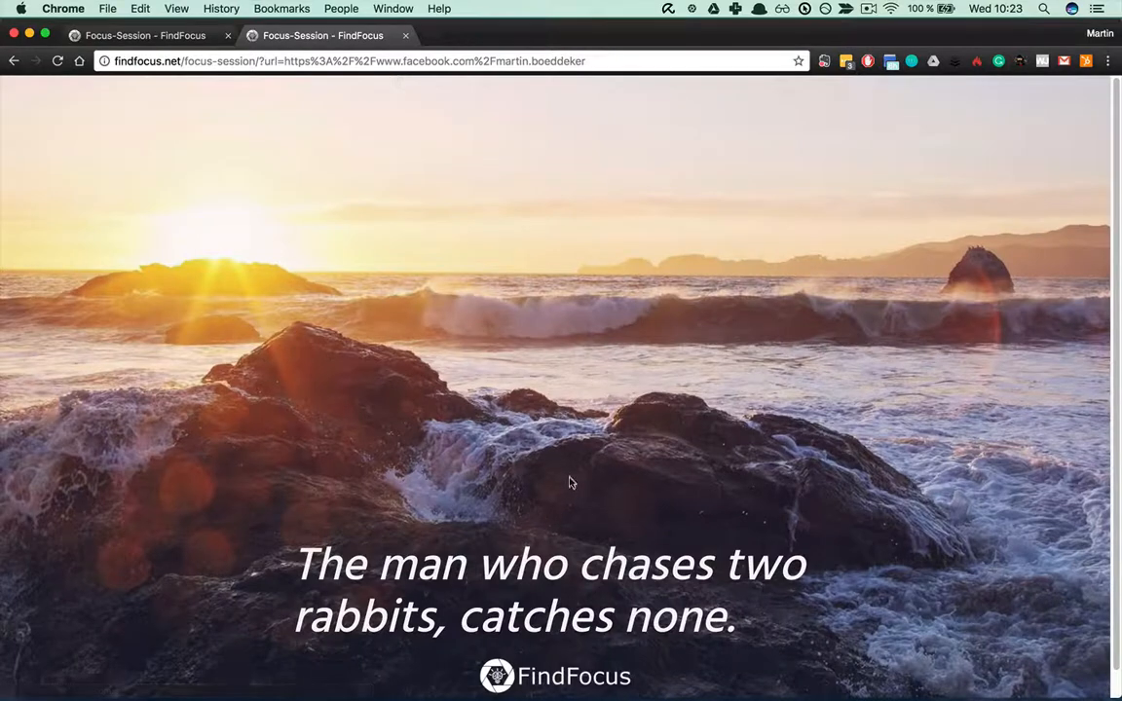
click(407, 36)
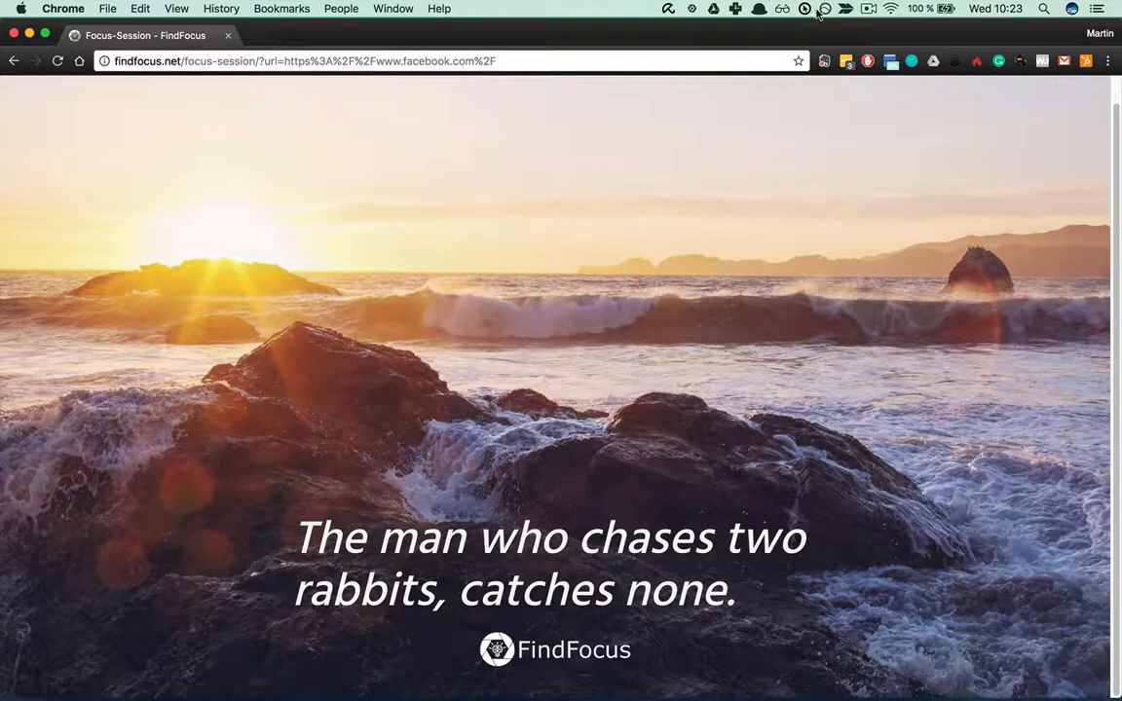
Pause the focus session to load facebook.com, and resume the session
click(693, 9)
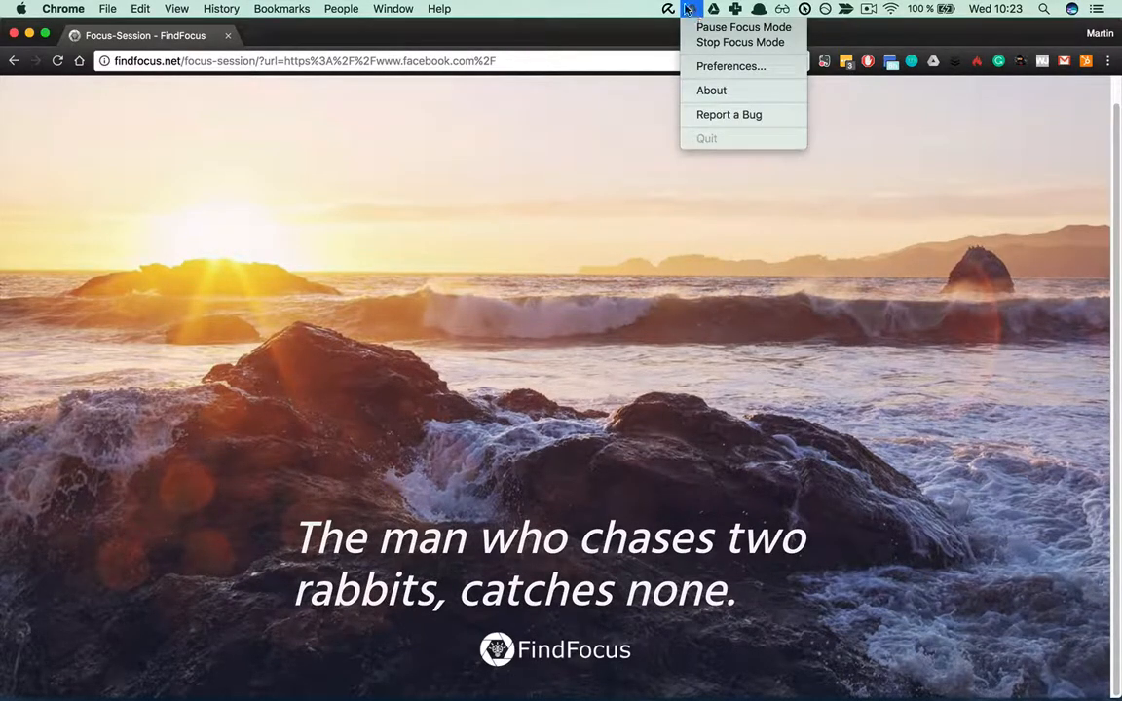
click(756, 29)
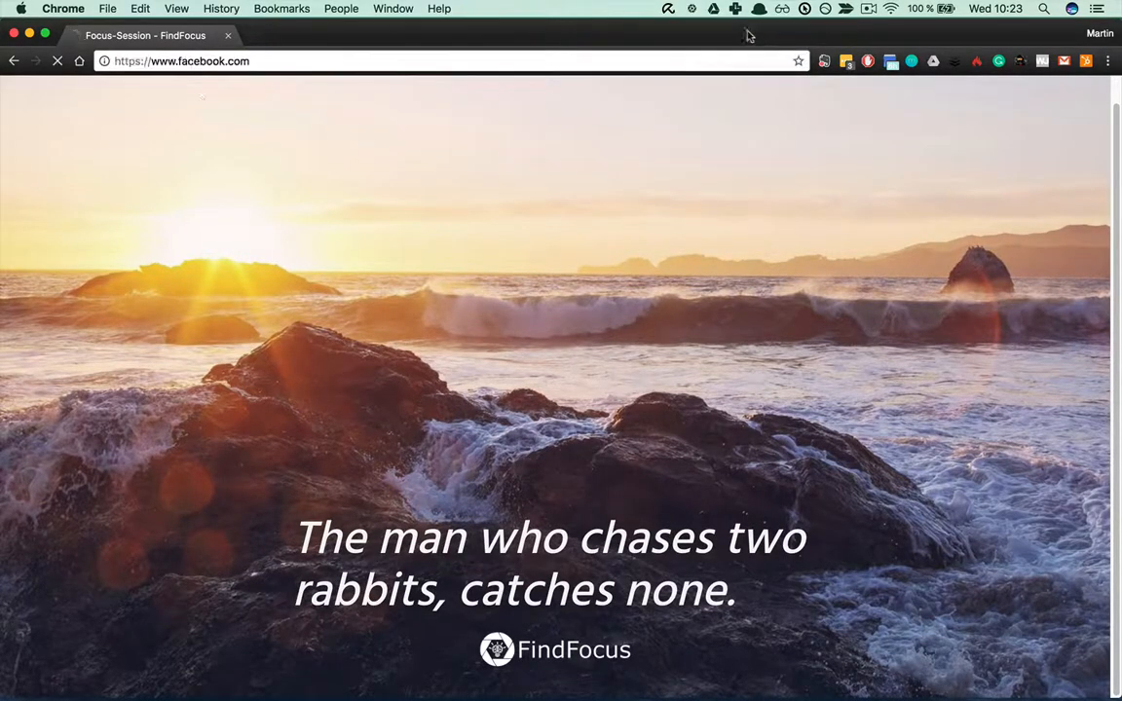
click(282, 63)
click(282, 64)
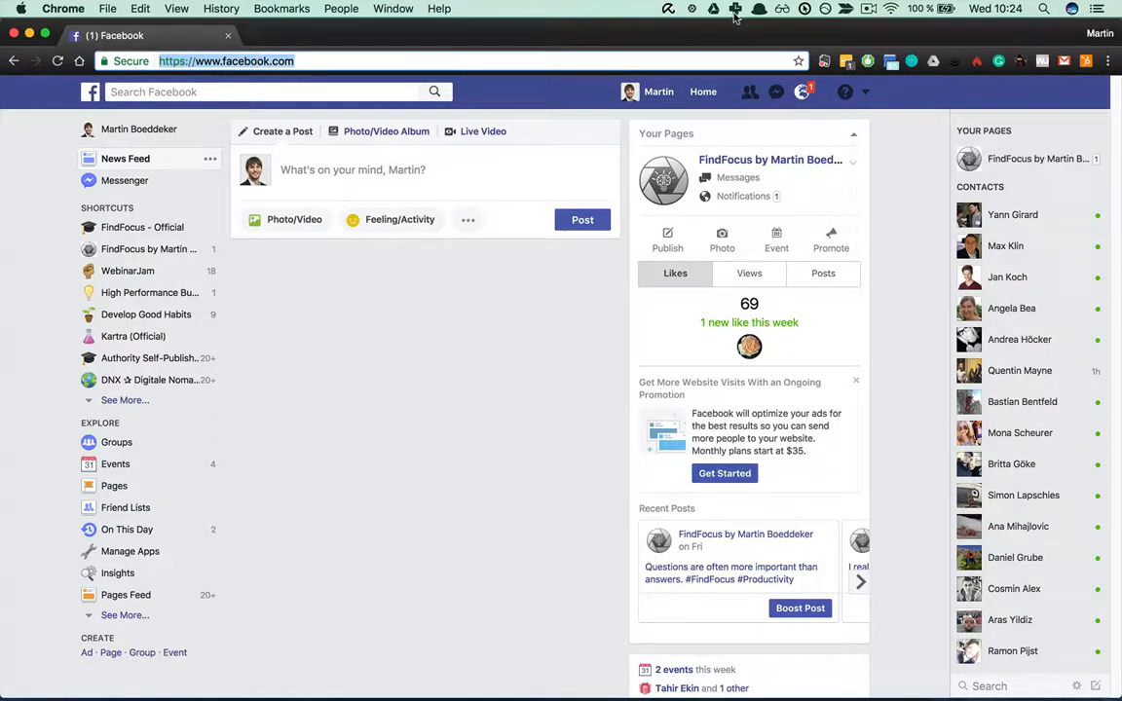
click(694, 10)
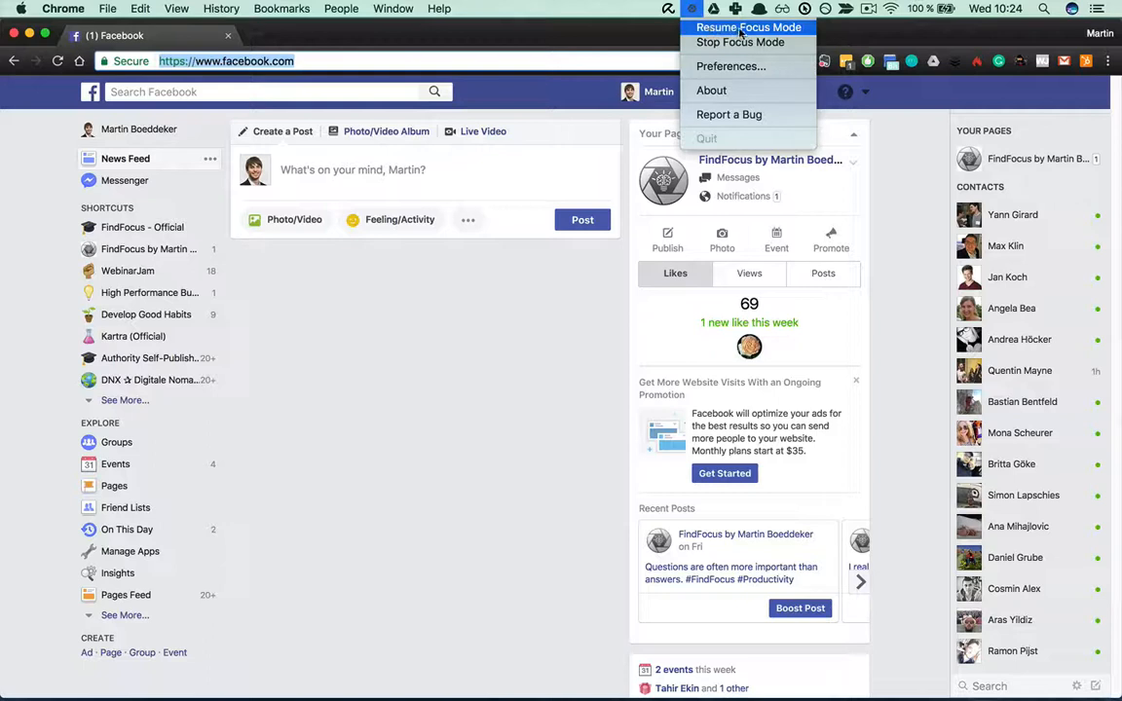
click(791, 29)
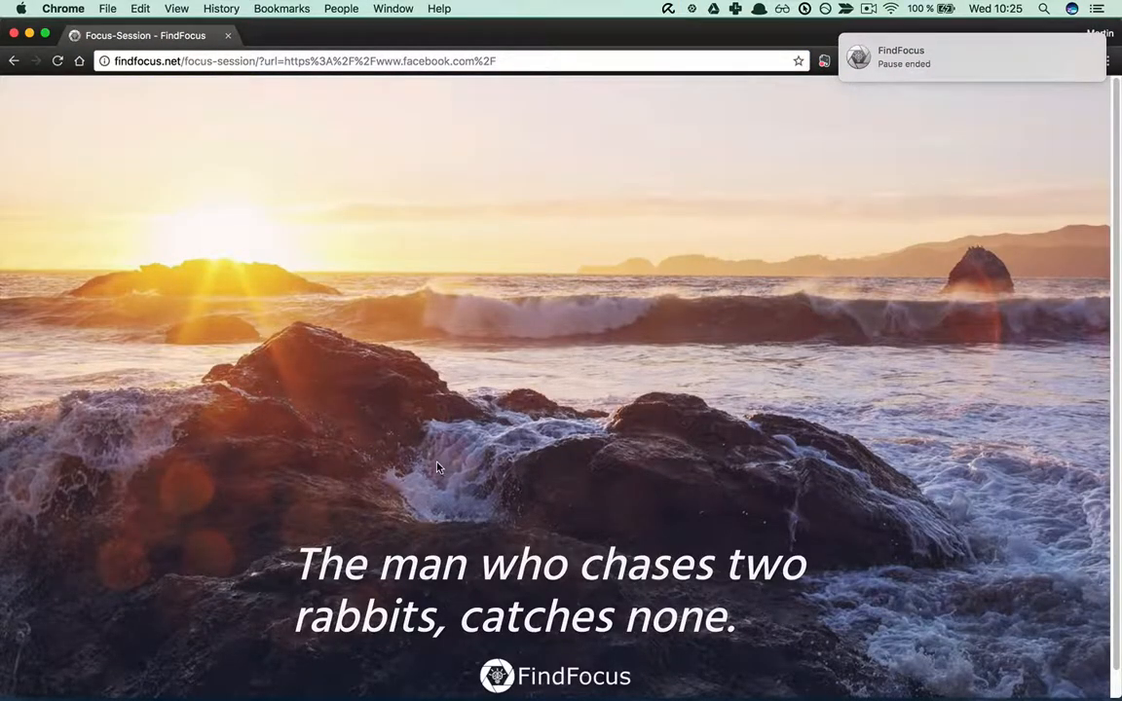
Switch to FindFocus and pause the running focus session again
mouse_move(551, 682)
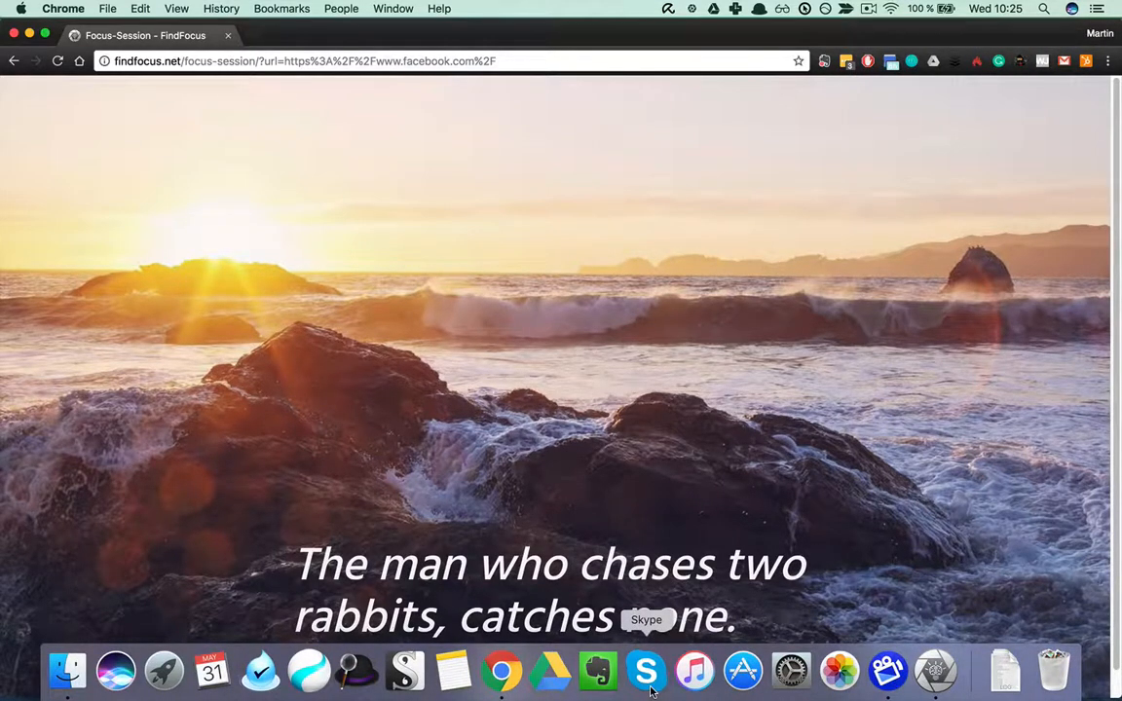
click(932, 671)
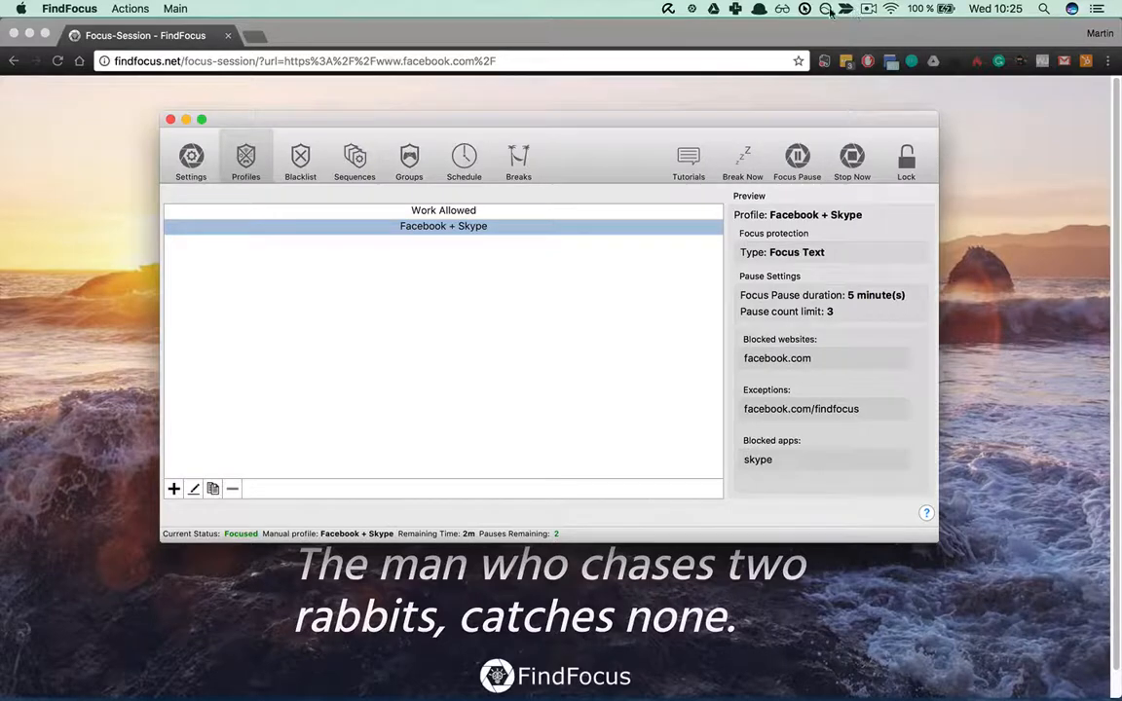
click(710, 9)
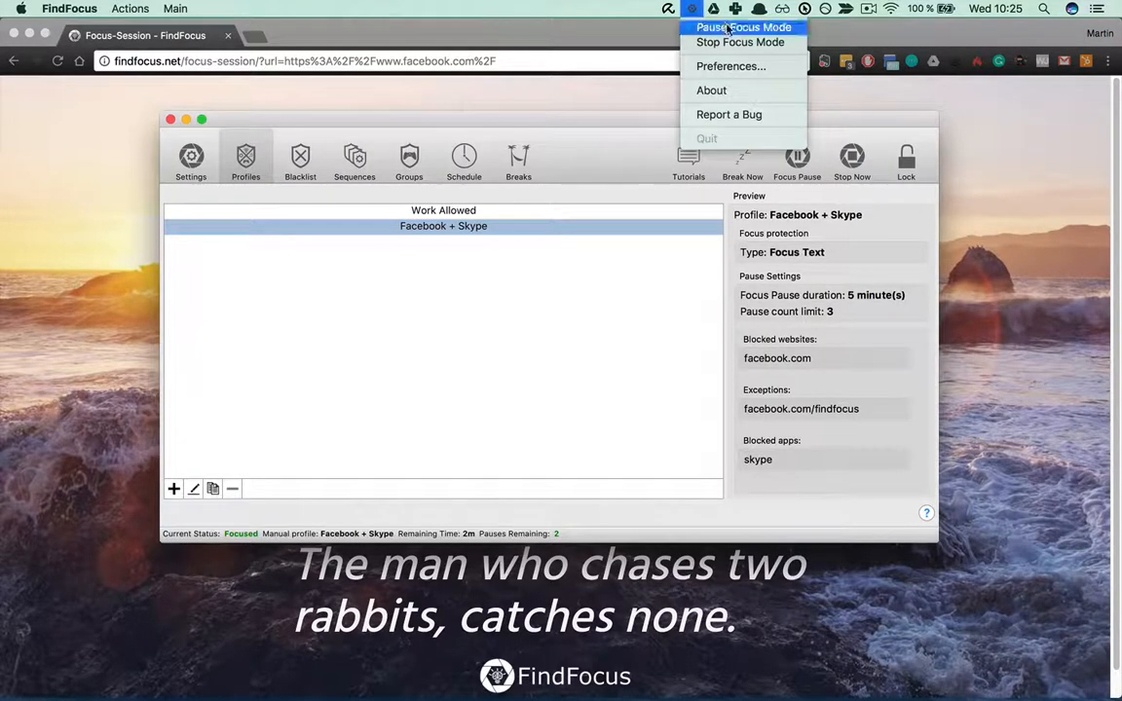
click(721, 24)
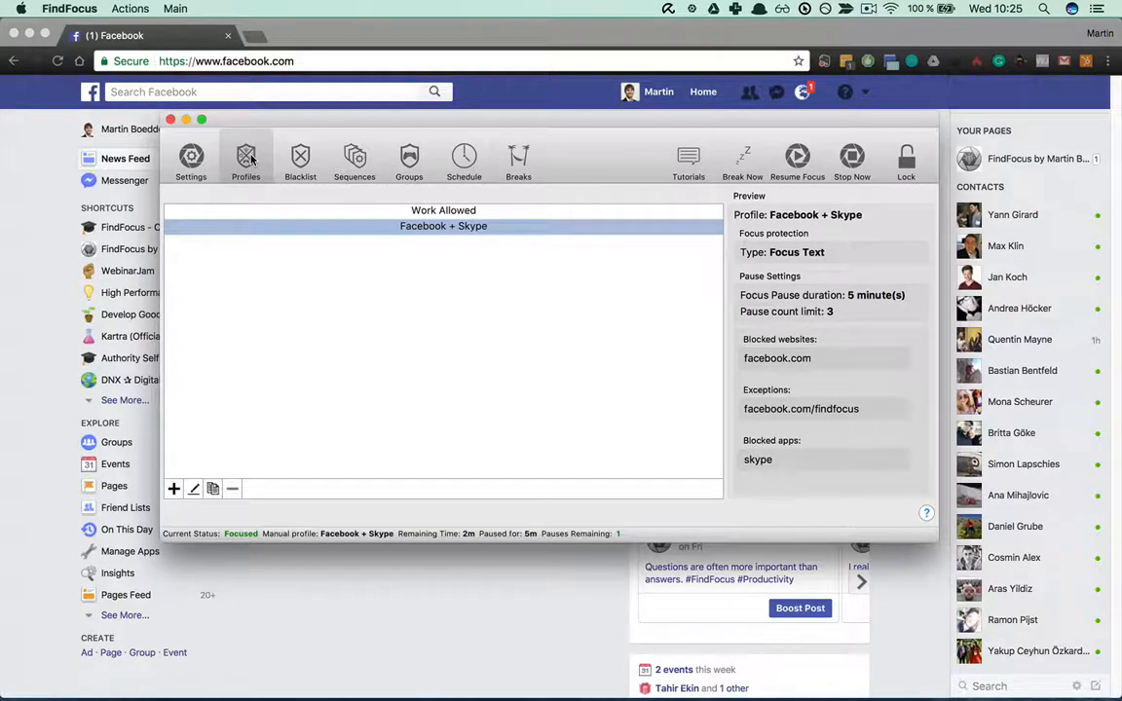
drag(281, 124, 276, 115)
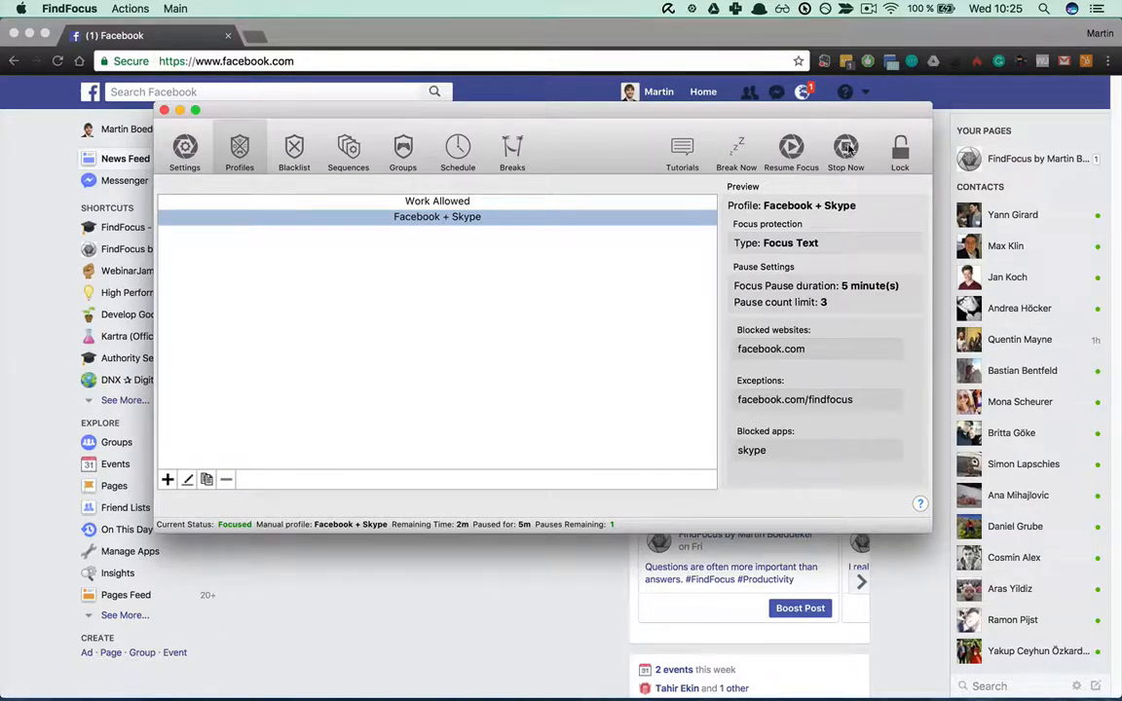
Stop the focus session, rewriting the displayed focus text in full to unlock it
click(752, 136)
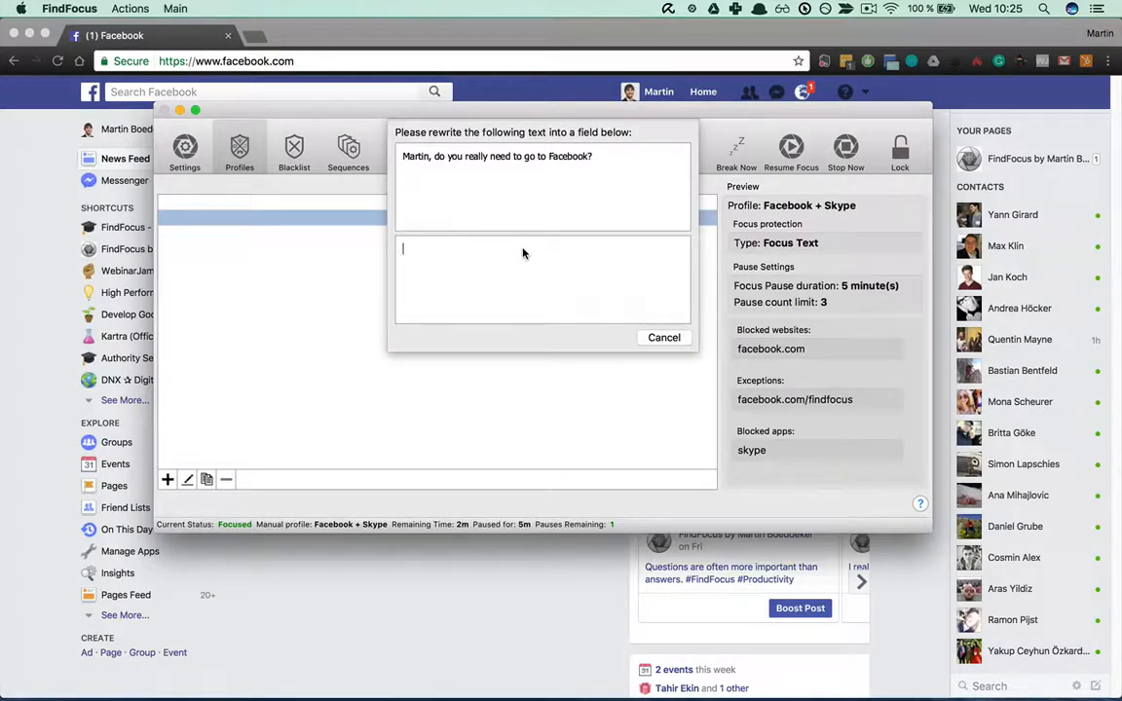
text(Martin, do you rea)
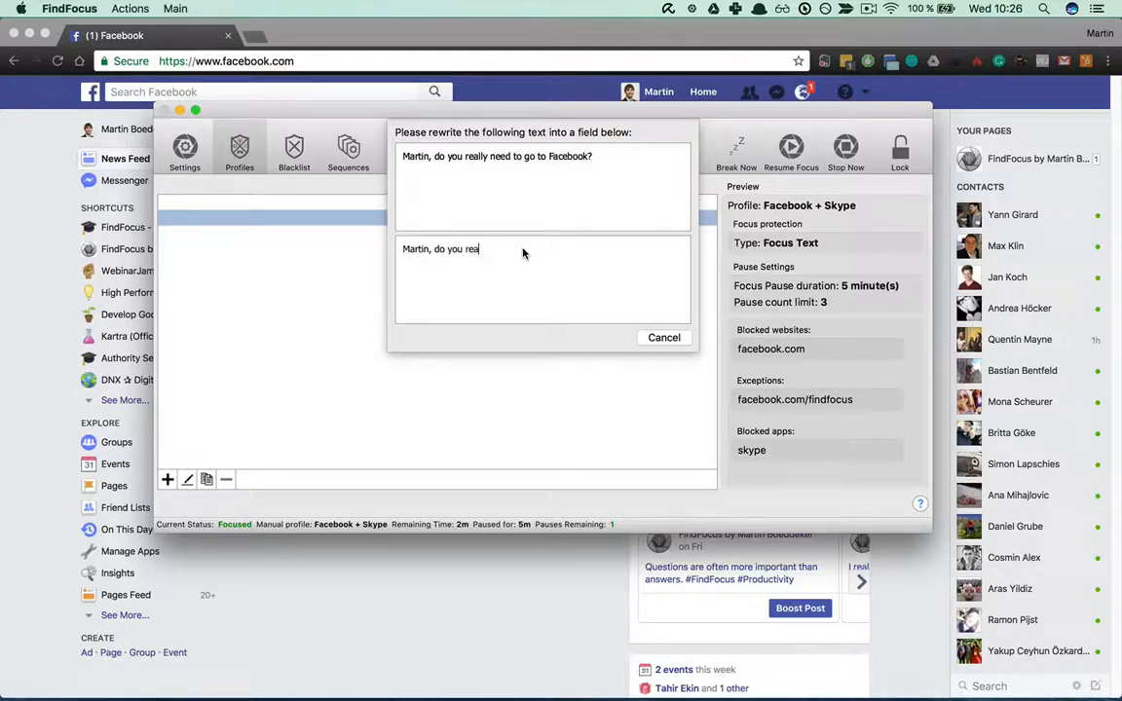
text(lly need to go t)
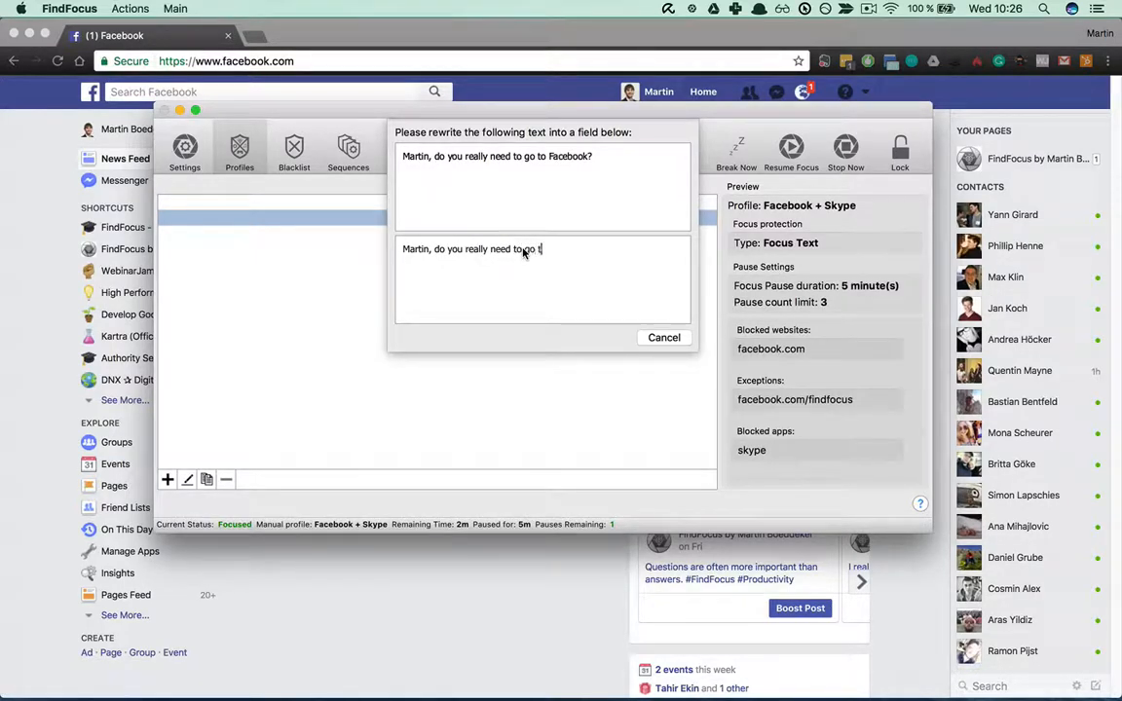
text(o Facebook)
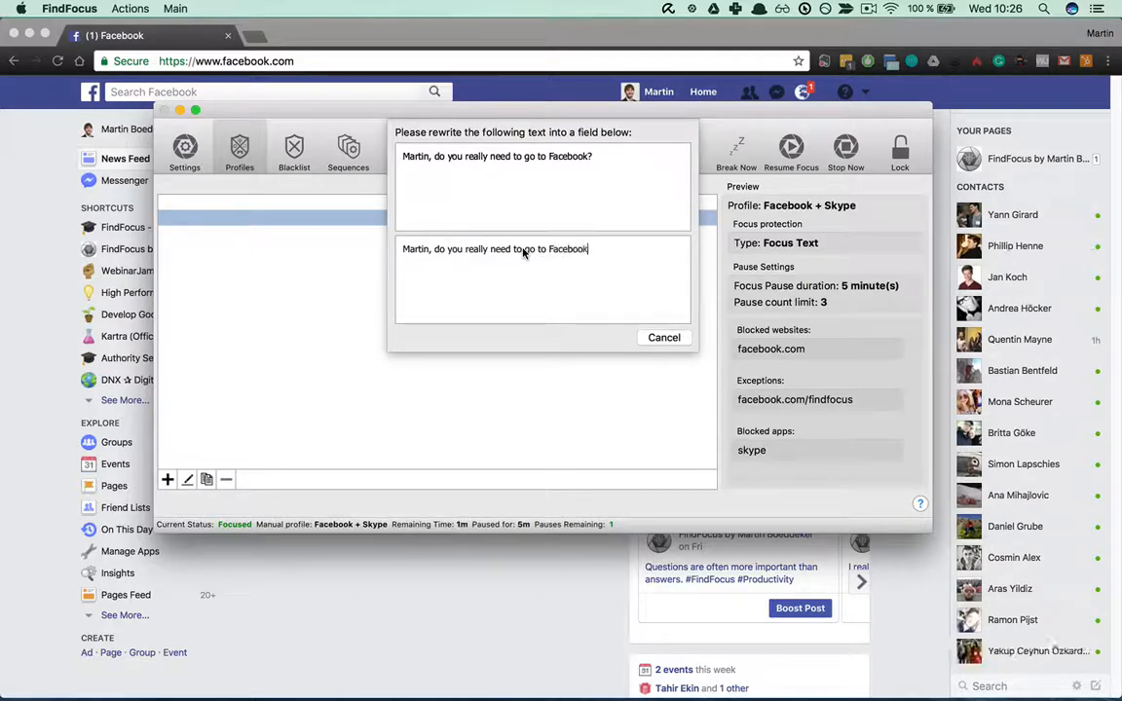
text(.?)
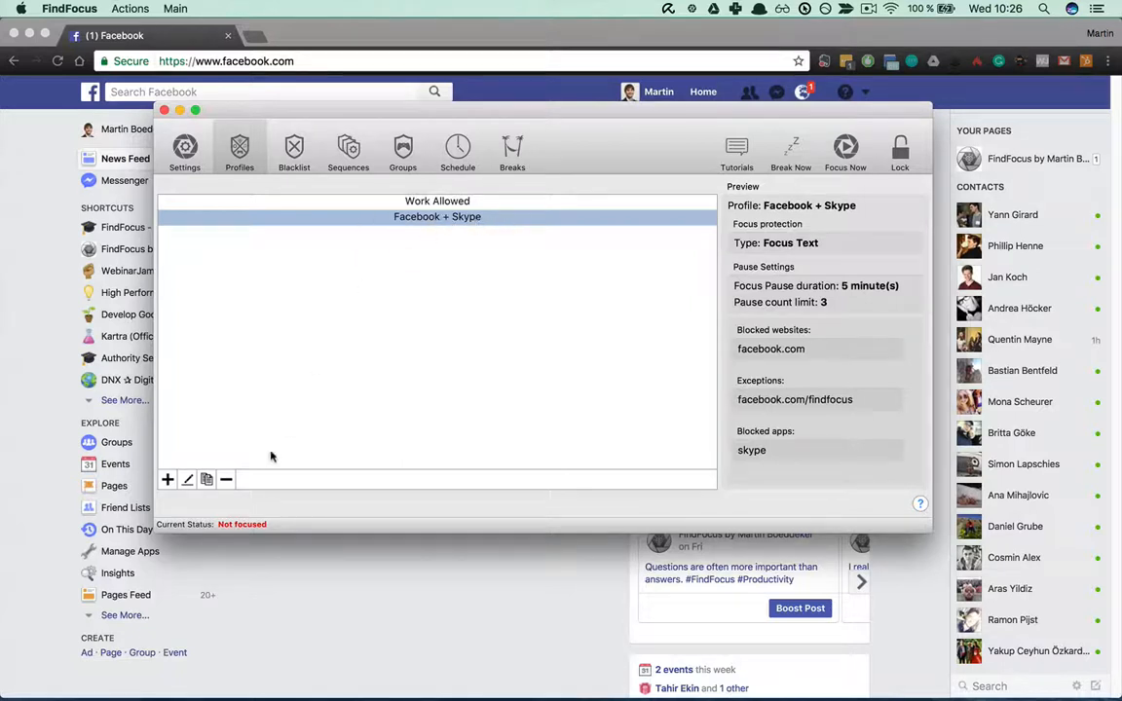
Look at the Facebook + Skype profile's configuration wizard without editing, and compare the previews of the Work Allowed and Facebook + Skype profiles
click(188, 480)
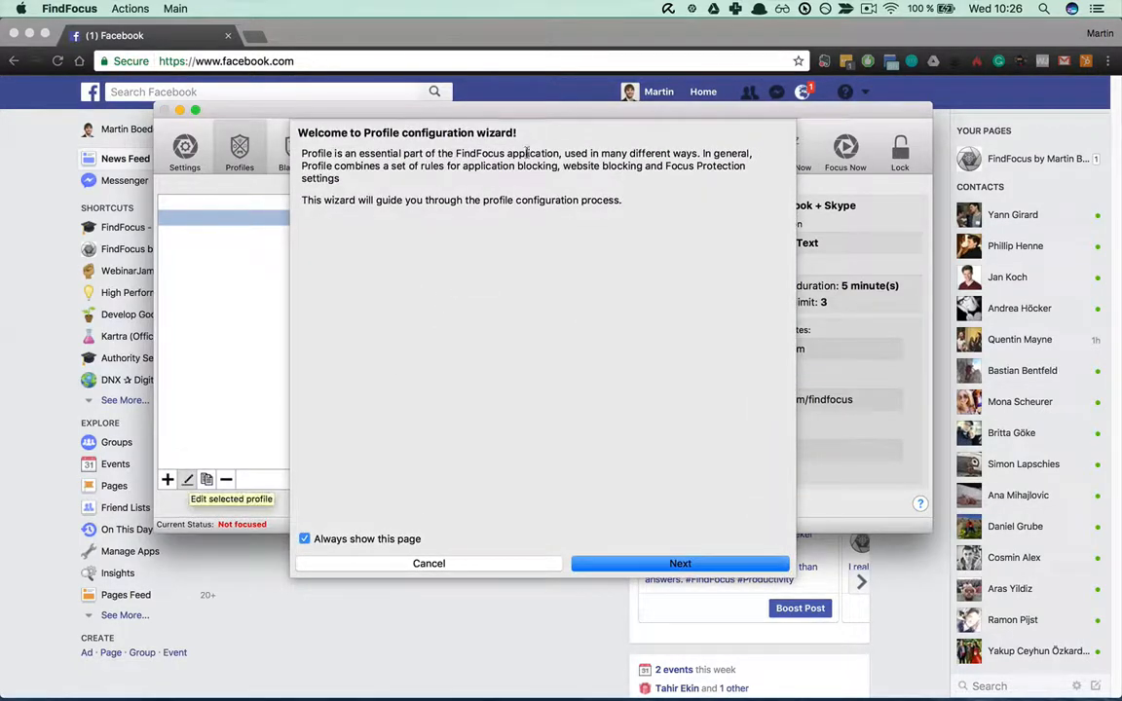
click(431, 565)
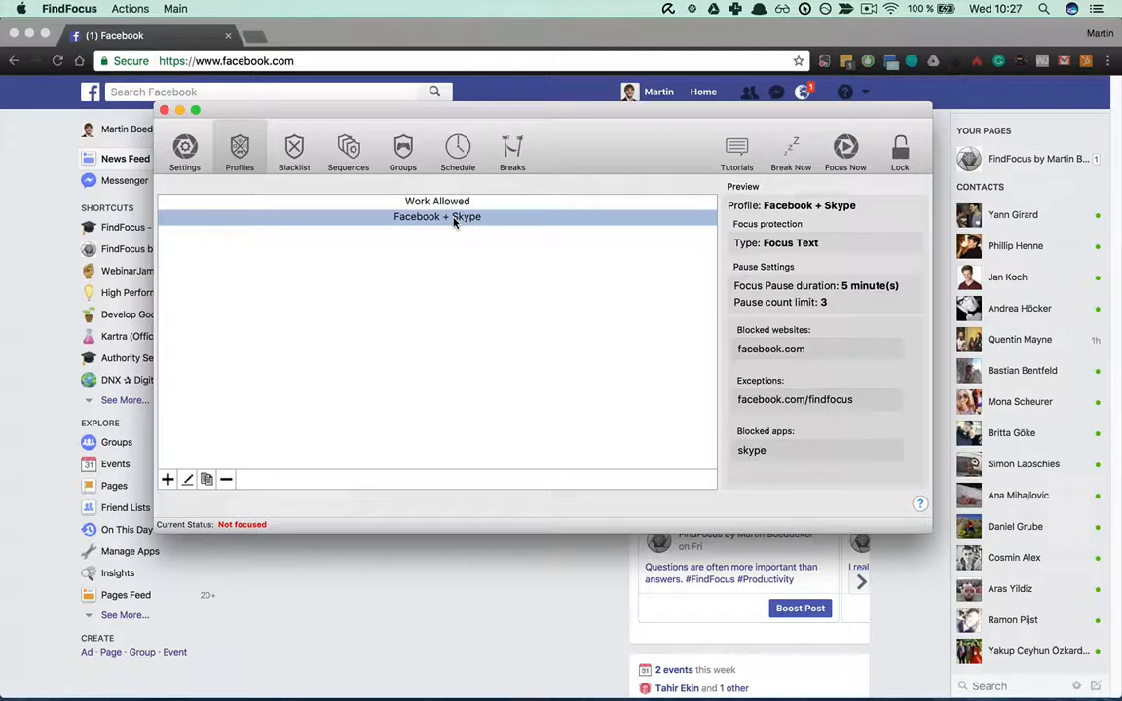
click(475, 202)
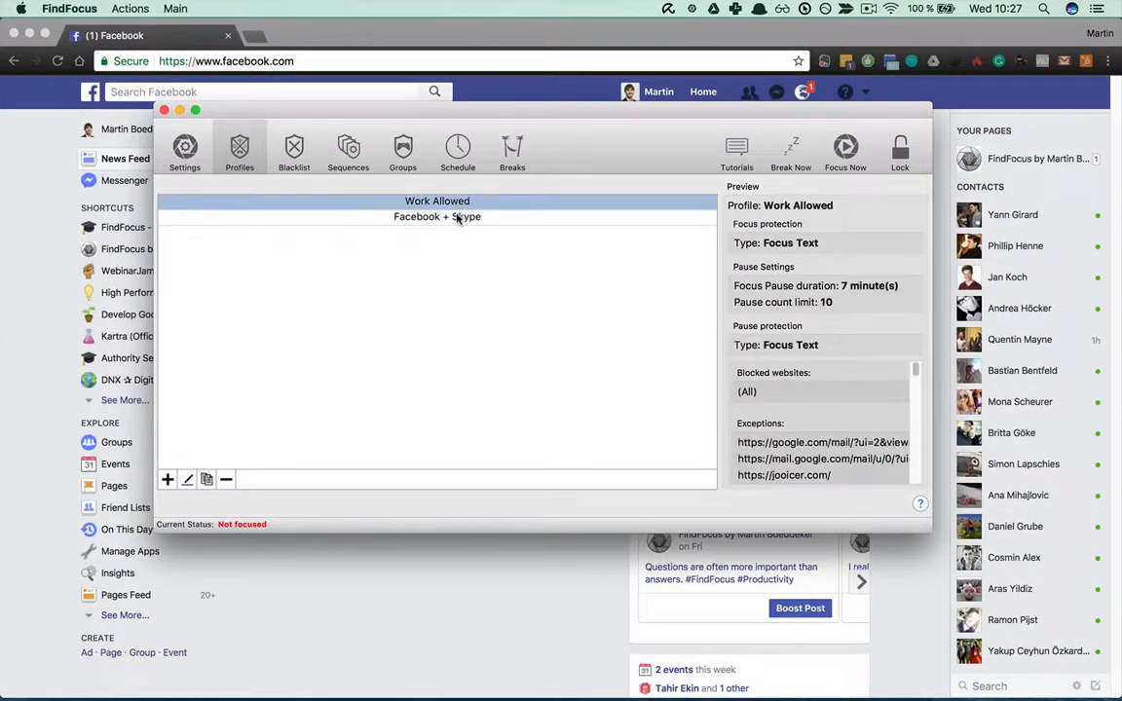
click(456, 217)
click(458, 201)
click(453, 217)
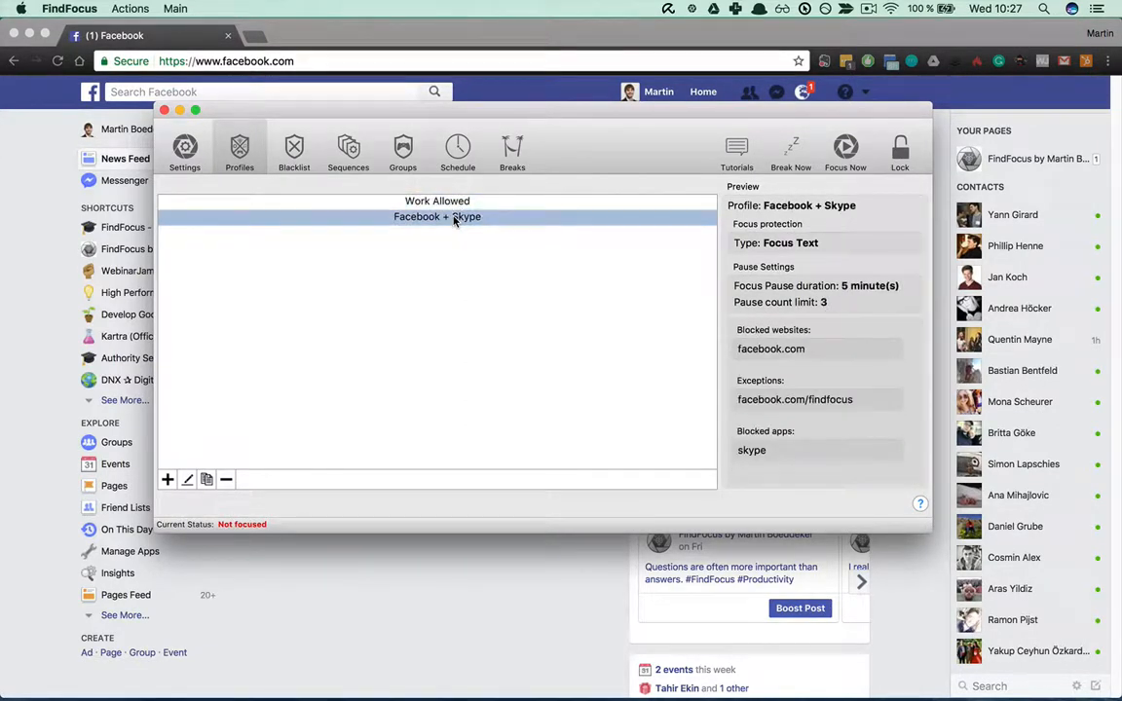
click(452, 204)
click(450, 216)
Assign the Facebook + Skype profile to both 5-minute entries of the Pomodoro_Deep_Work sequence
click(352, 153)
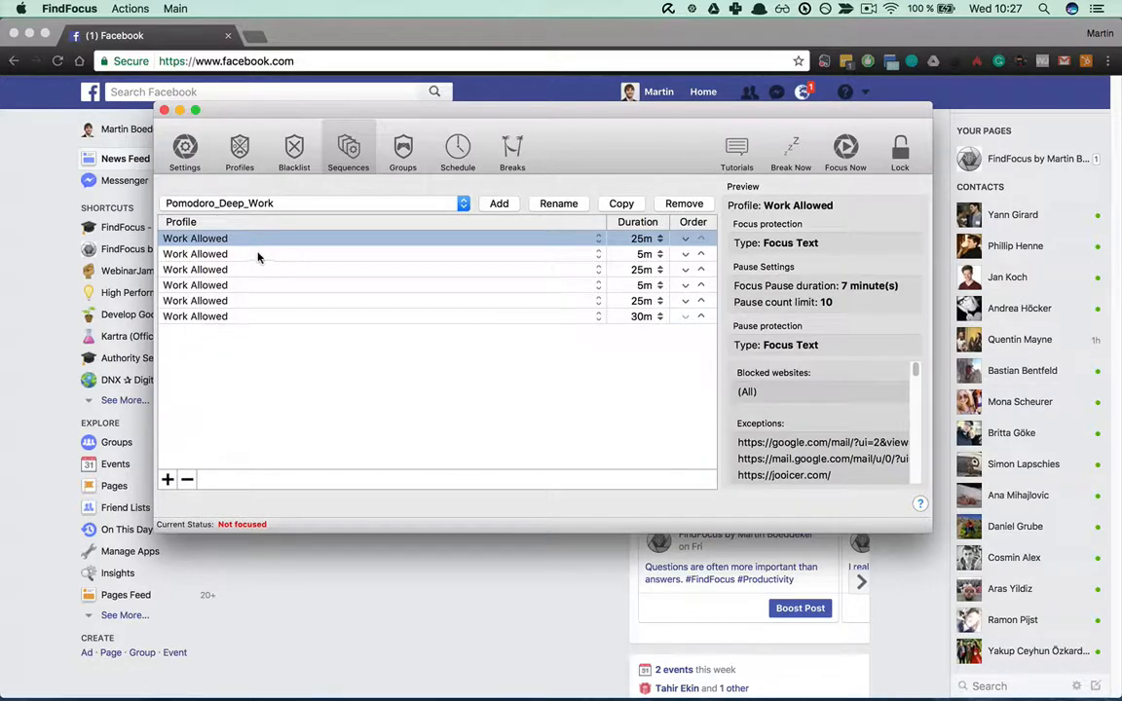
click(219, 255)
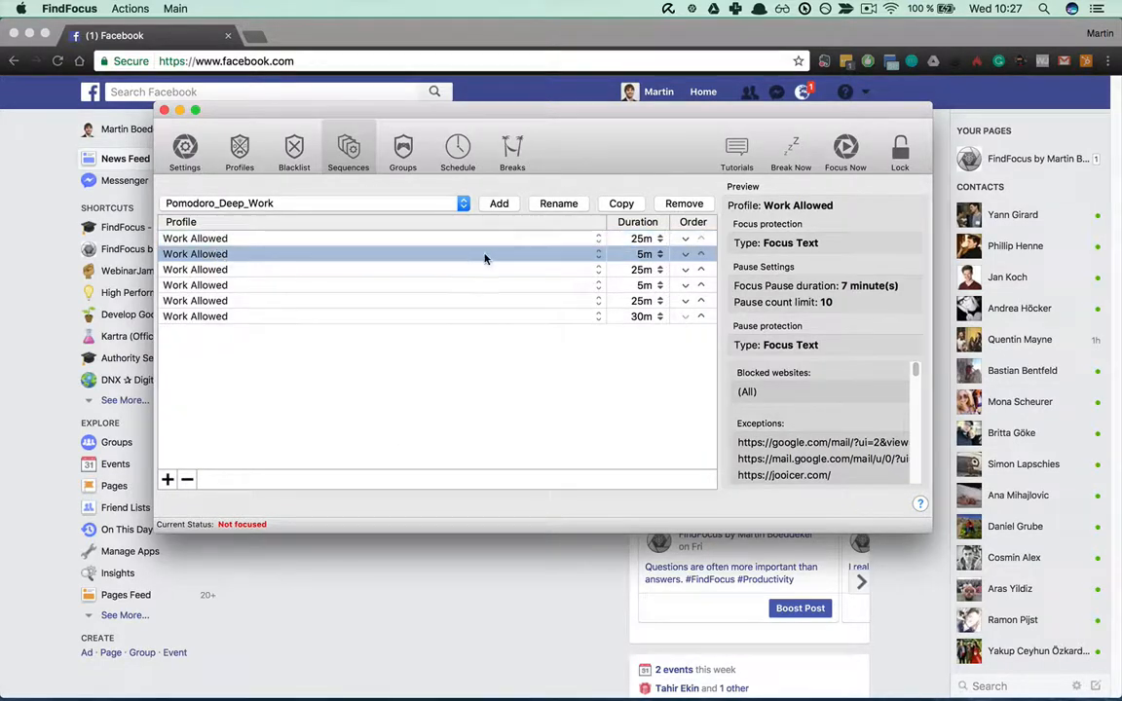
click(599, 255)
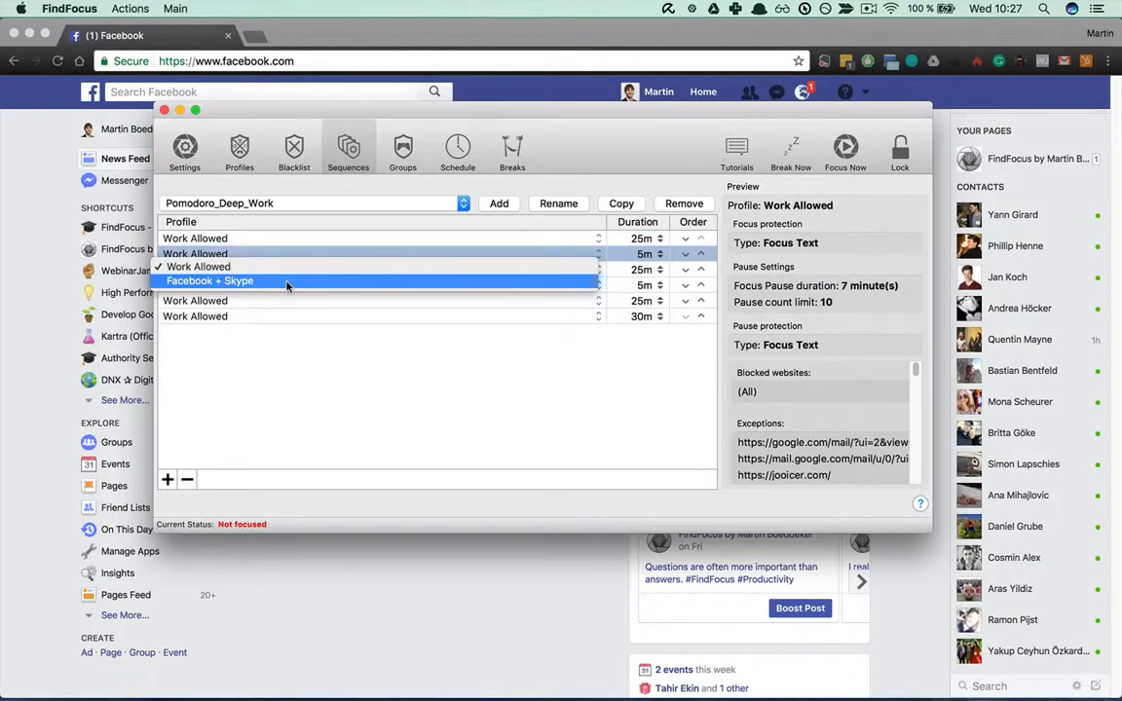
click(244, 281)
click(223, 285)
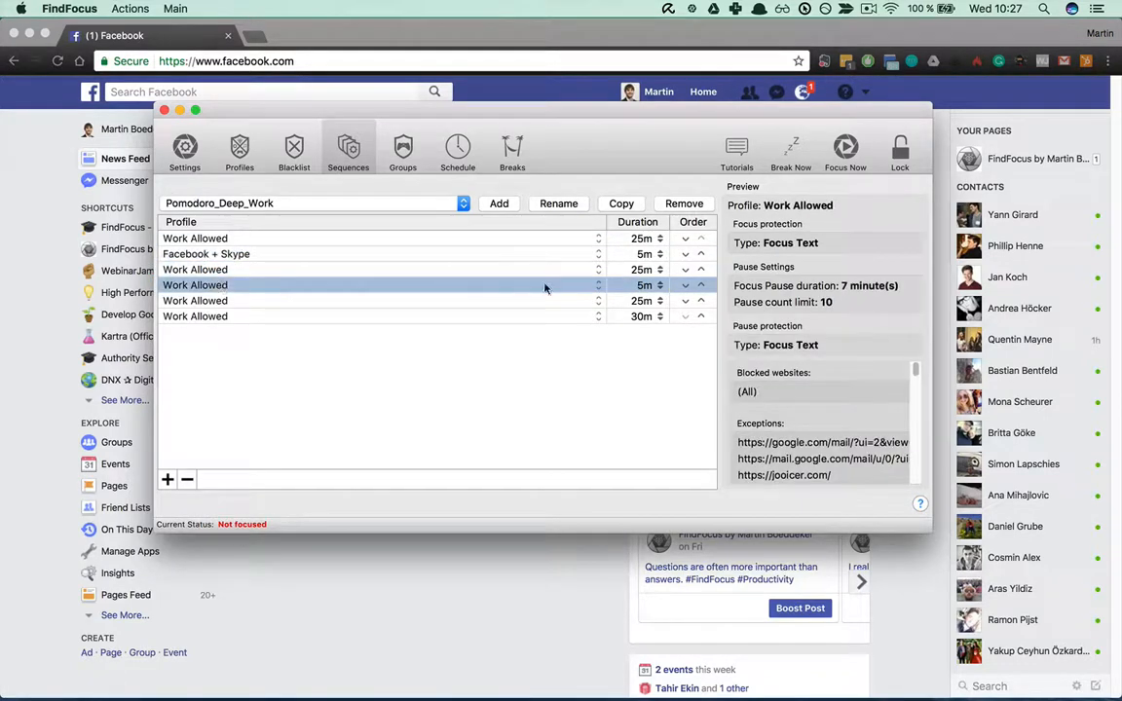
click(598, 286)
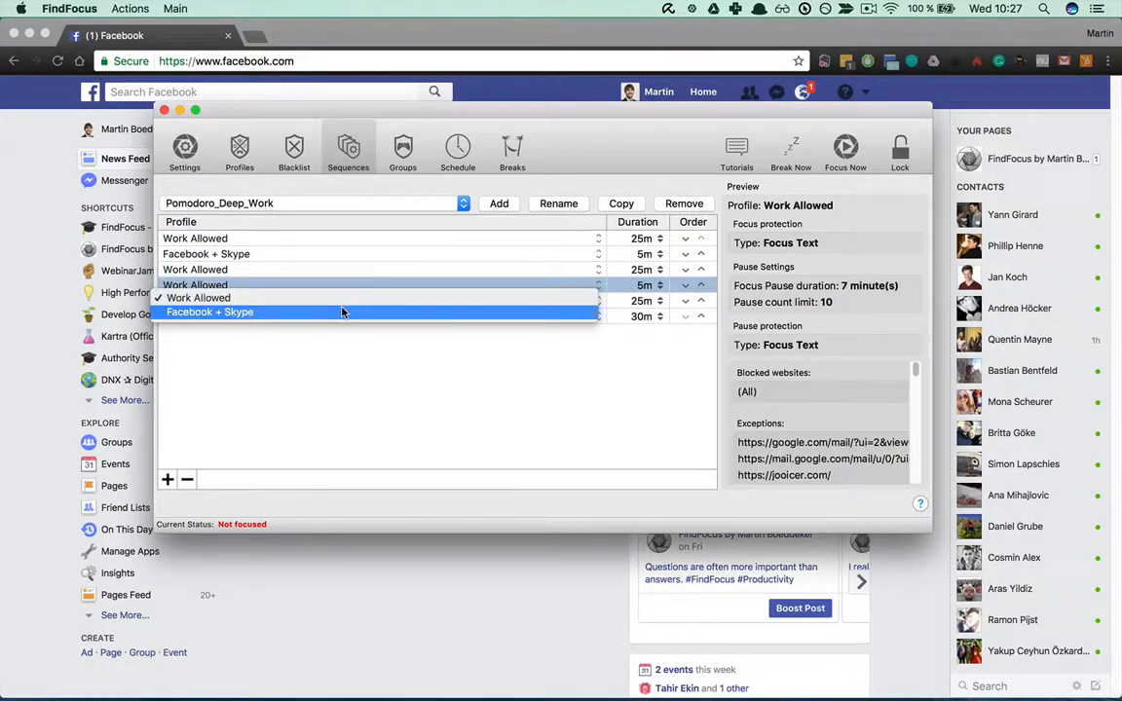
click(308, 312)
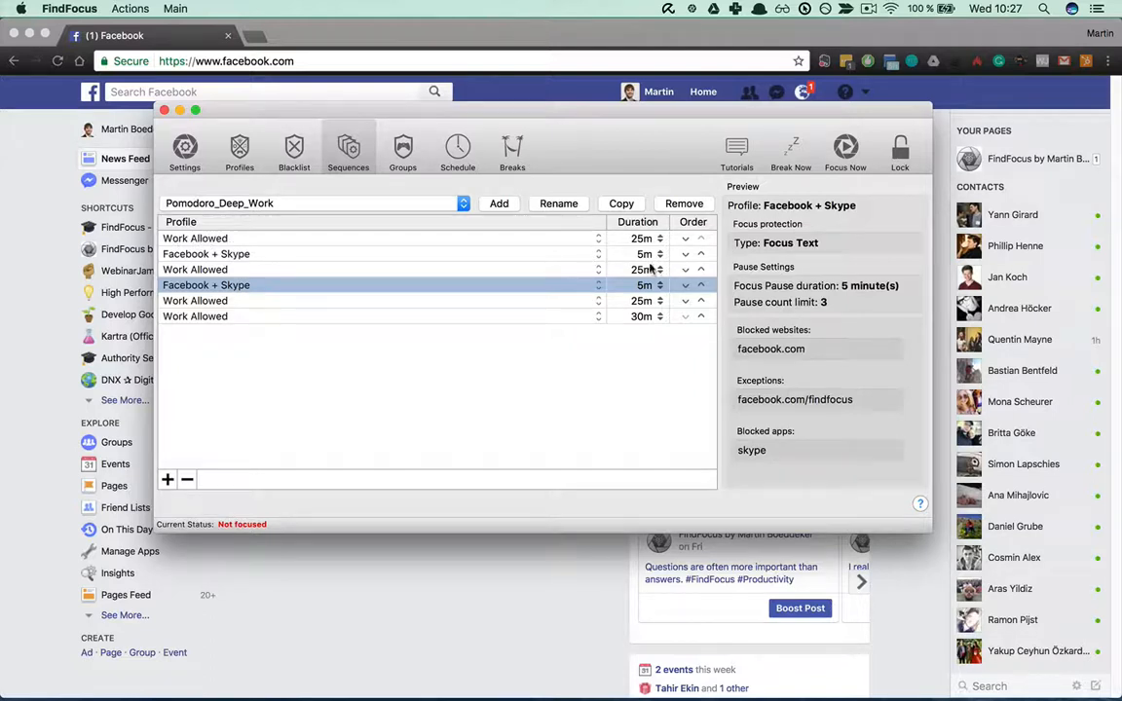
click(229, 259)
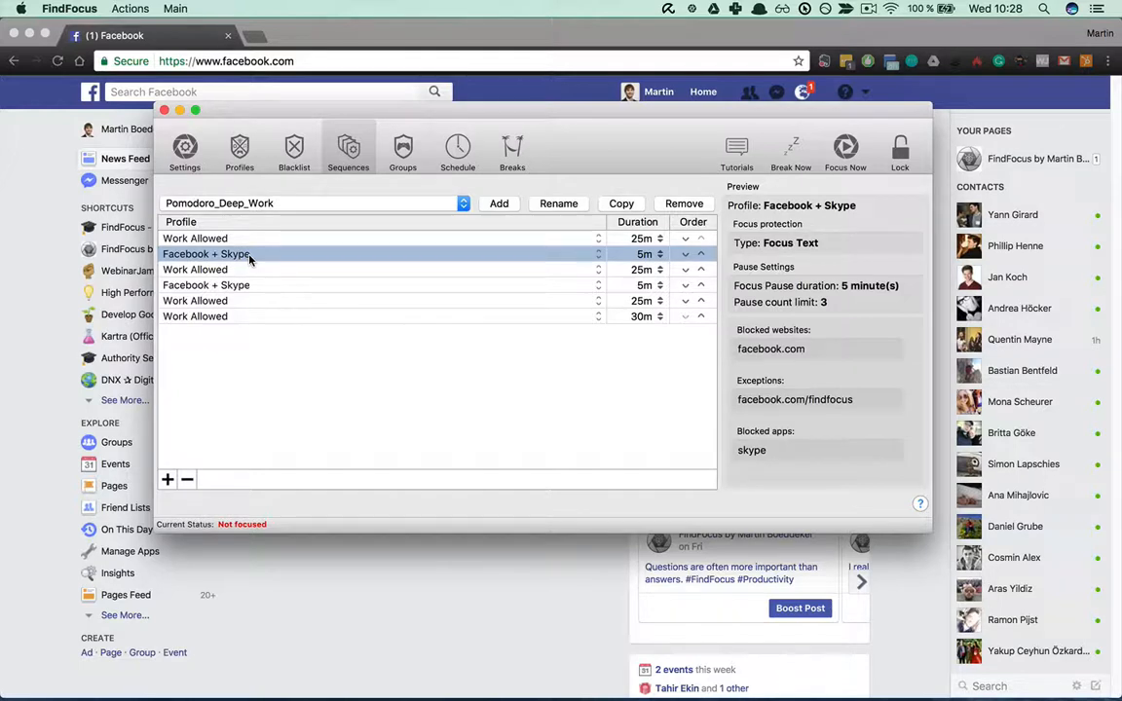
Edit the Facebook + Skype profile and change the facebook.com website rule to Allow
click(240, 152)
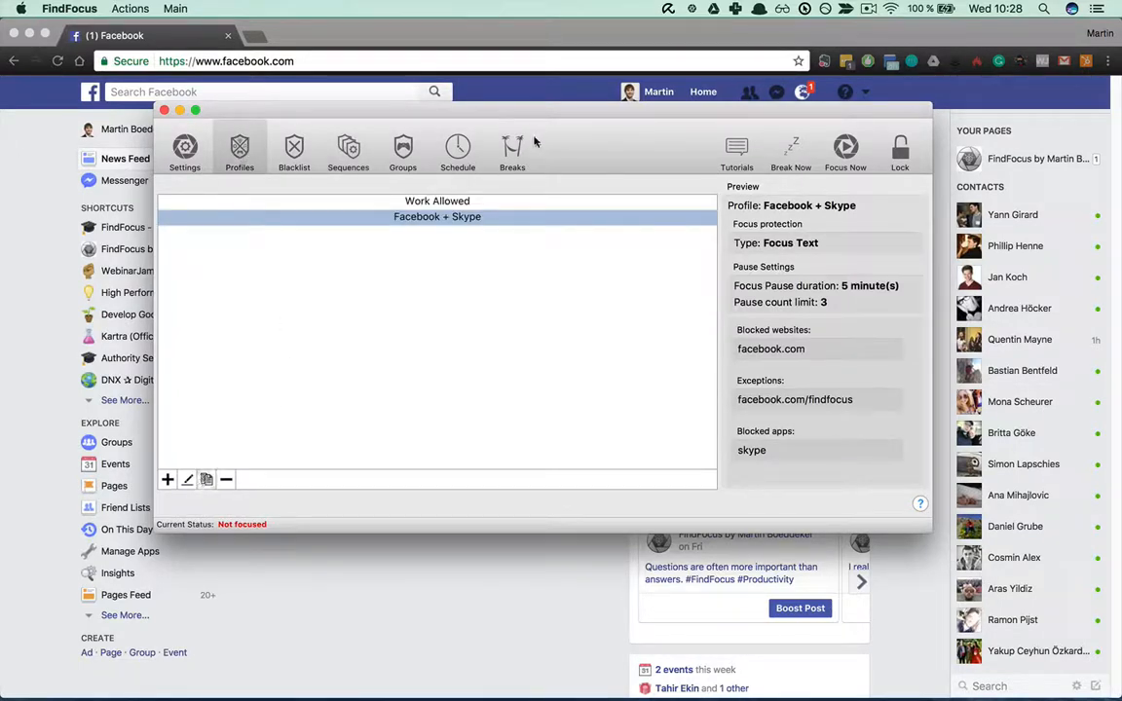
click(187, 479)
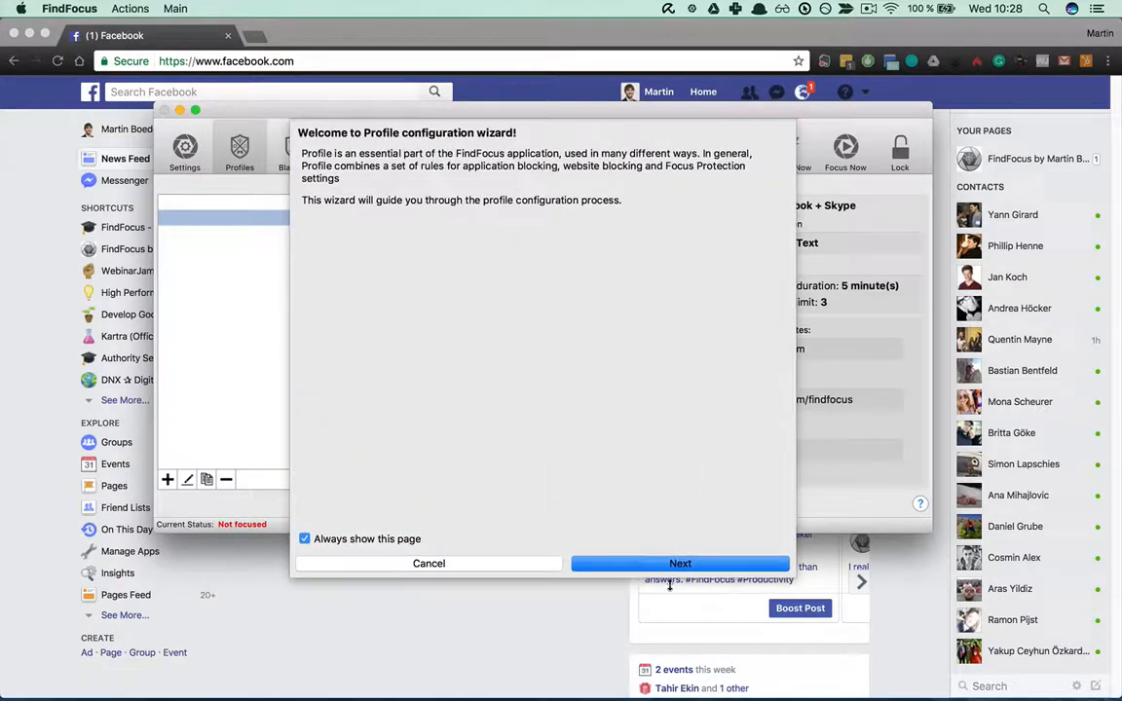
click(670, 565)
click(672, 565)
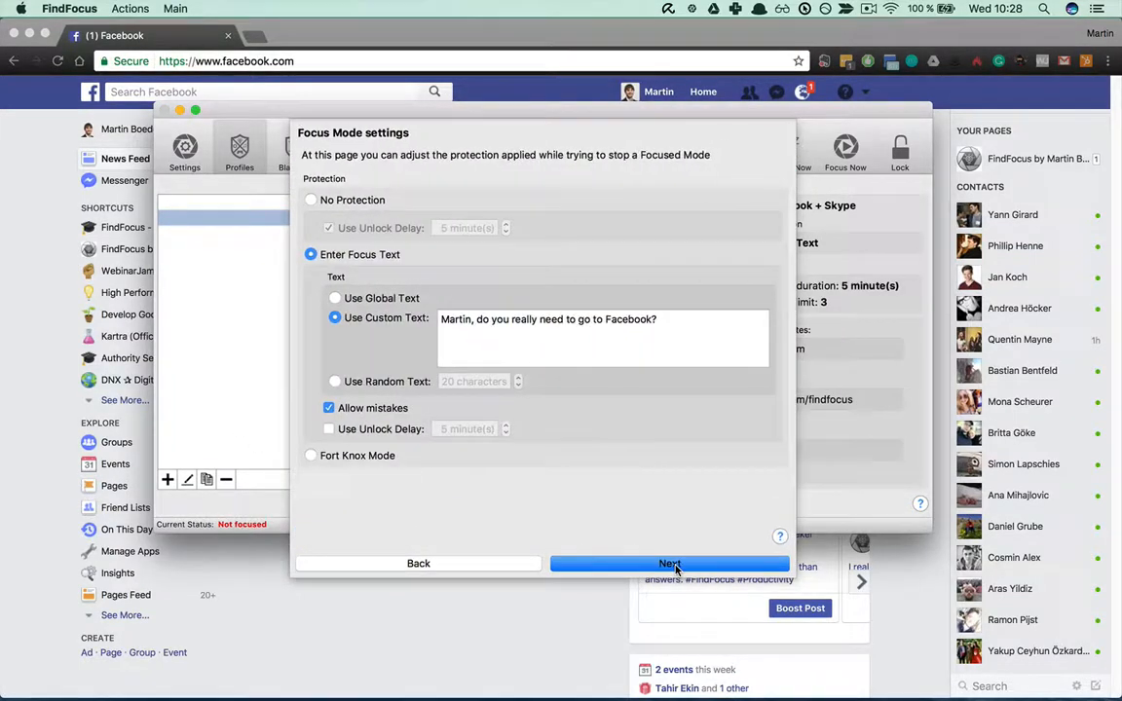
click(672, 565)
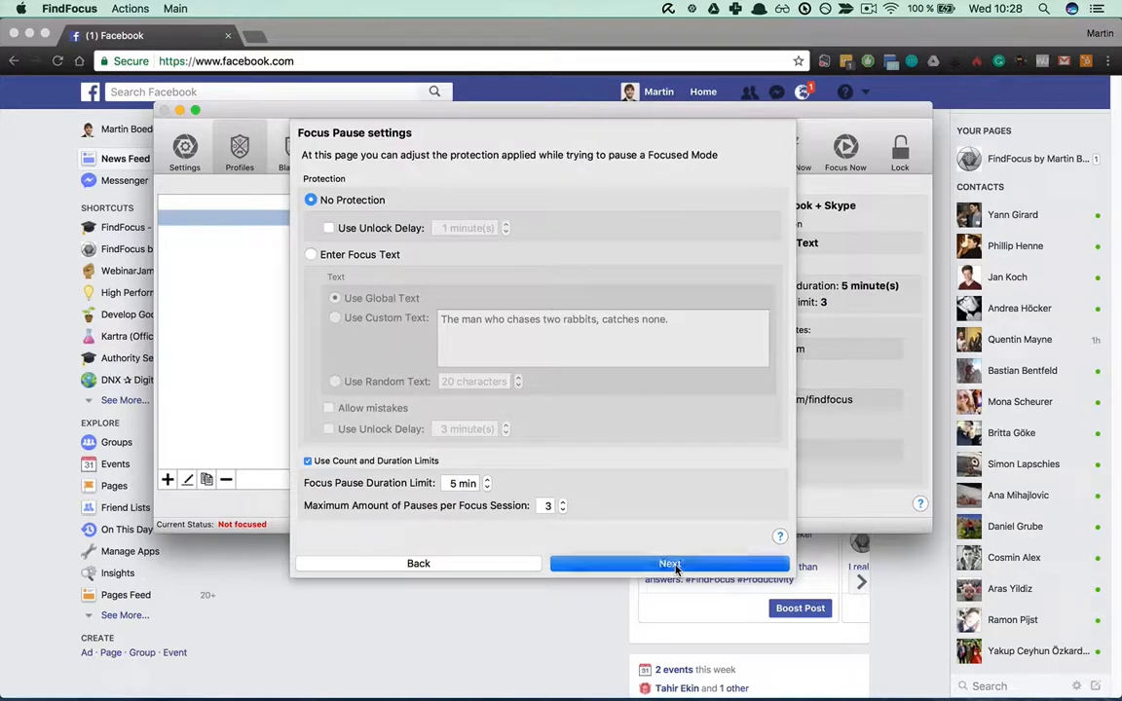
click(673, 565)
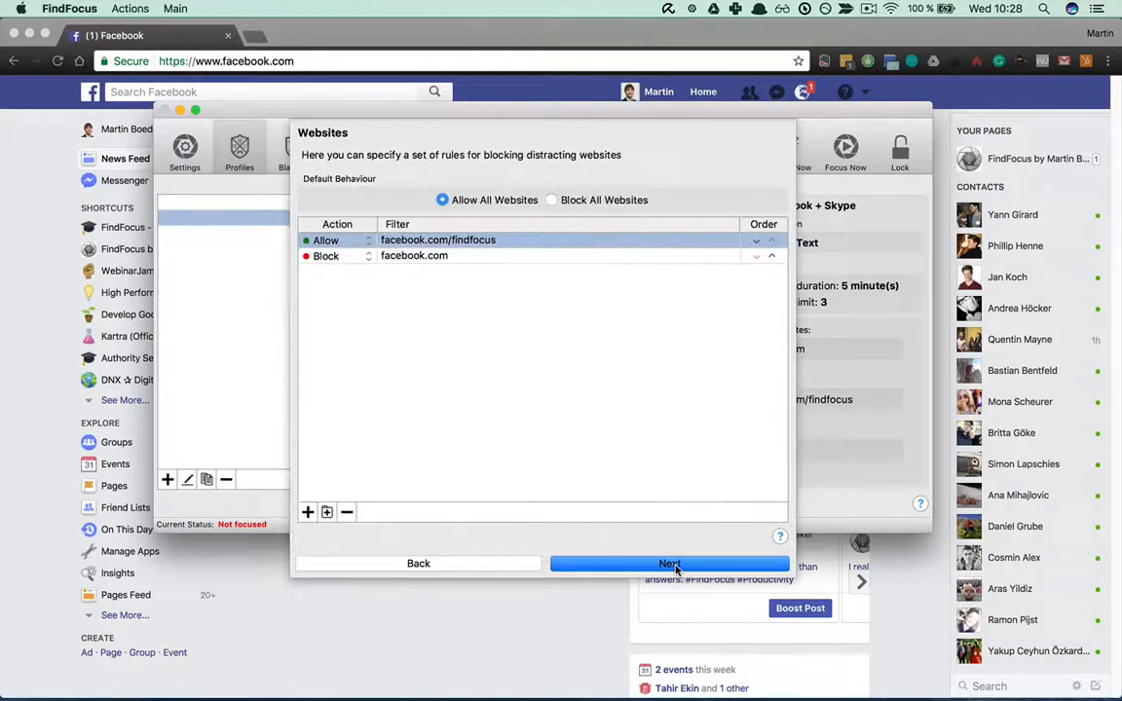
click(336, 258)
click(329, 257)
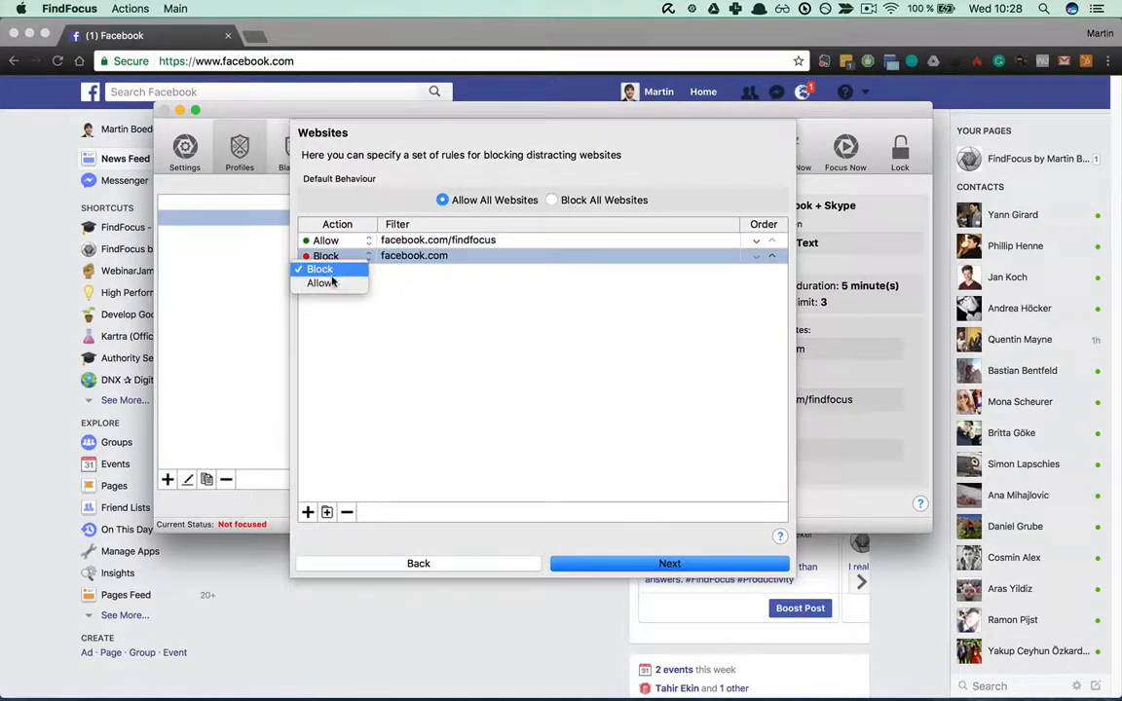
click(322, 284)
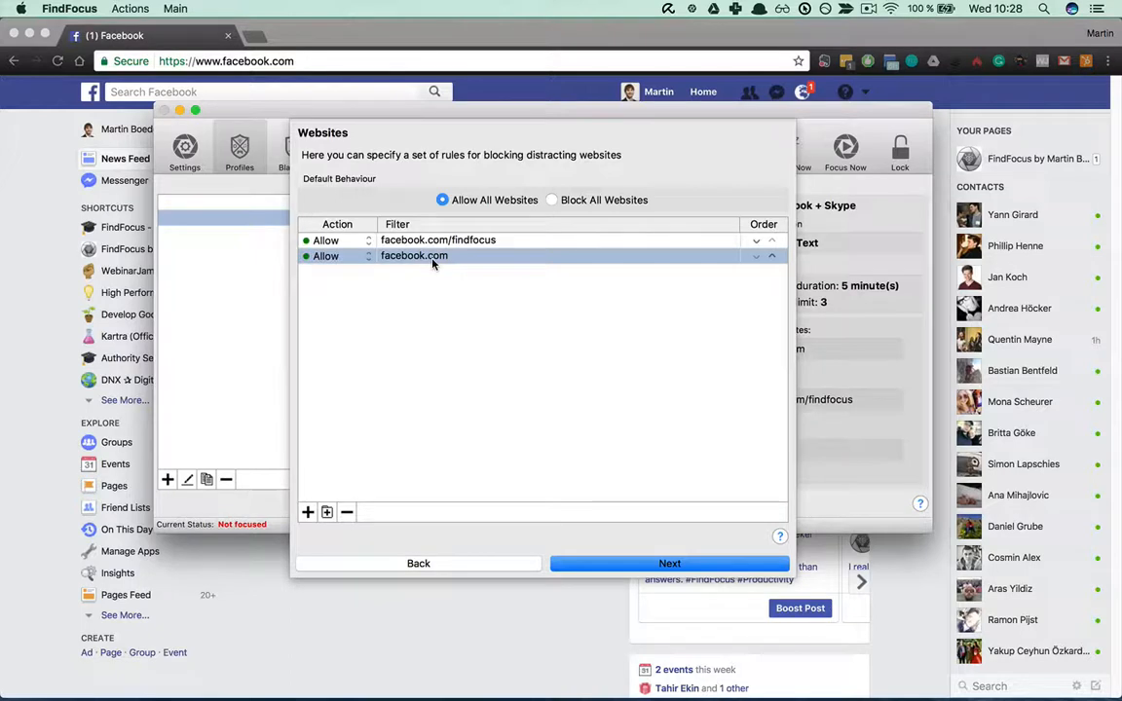
Set the profile's default website behaviour to Block All Websites and finish the configuration wizard
click(551, 201)
click(685, 566)
click(671, 565)
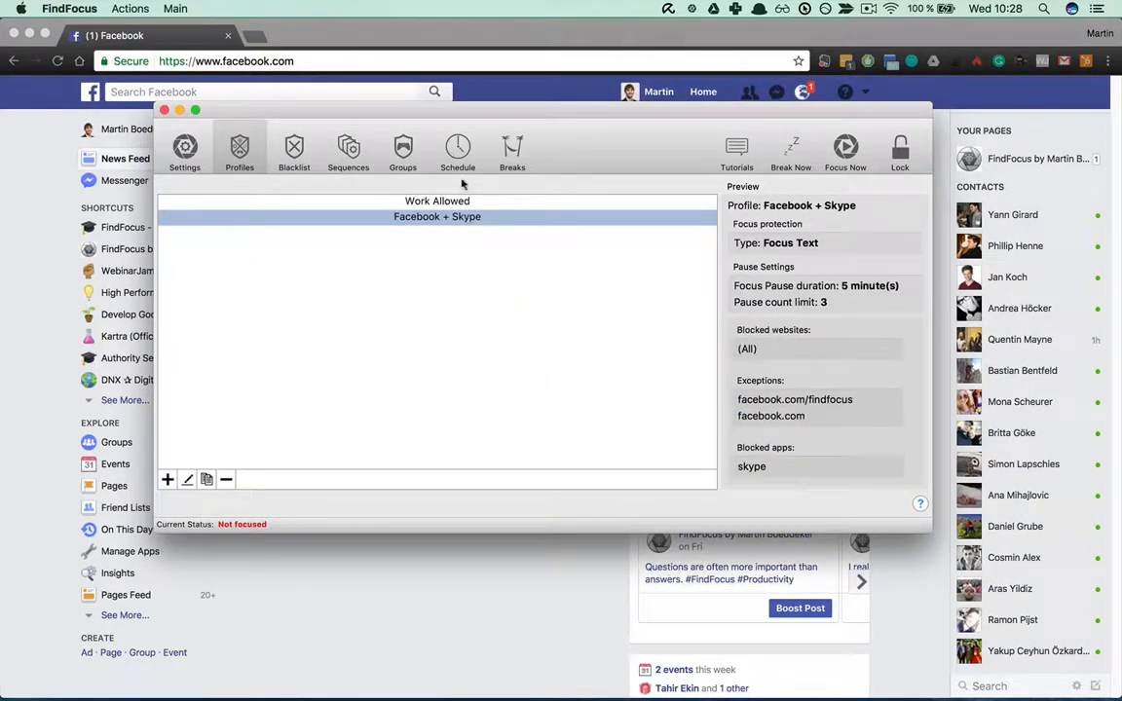
Assign the Facebook + Skype profile to the final 30-minute entry of the Pomodoro_Deep_Work sequence
click(349, 149)
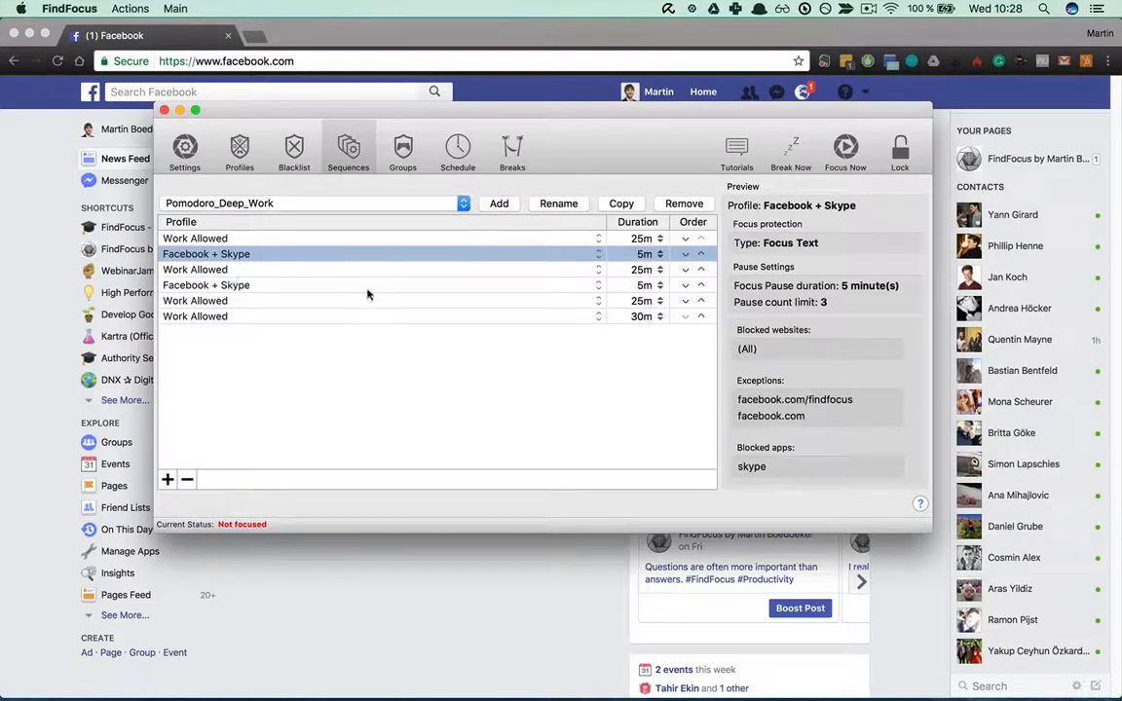
click(190, 317)
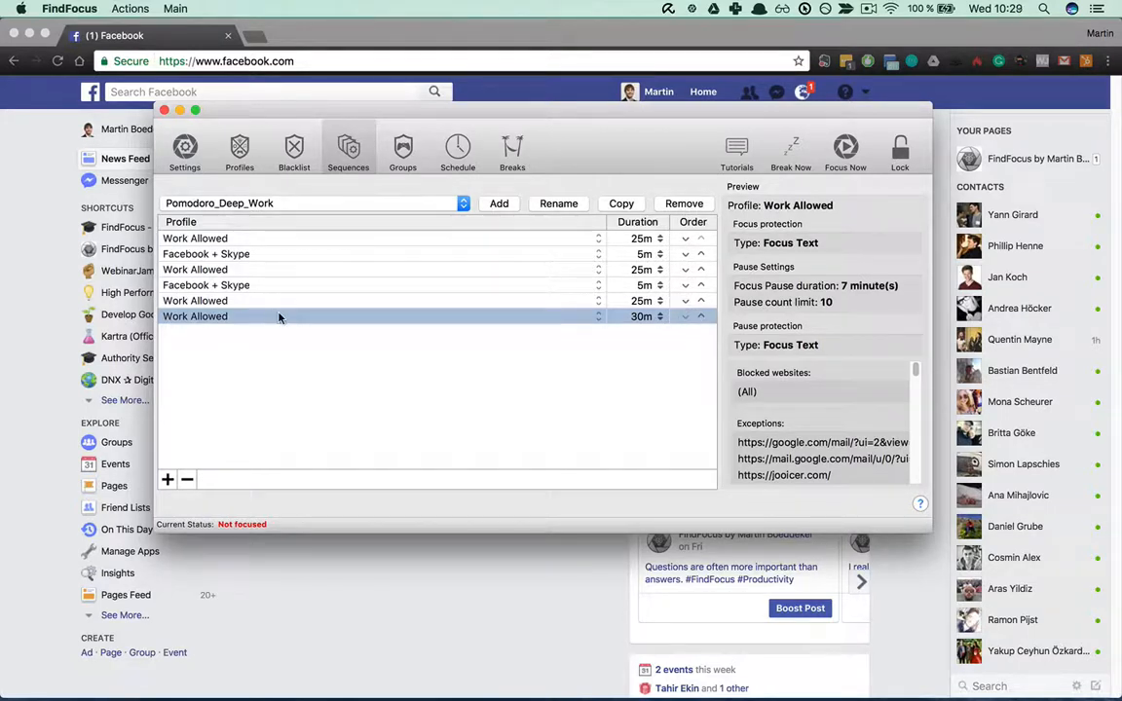
click(596, 316)
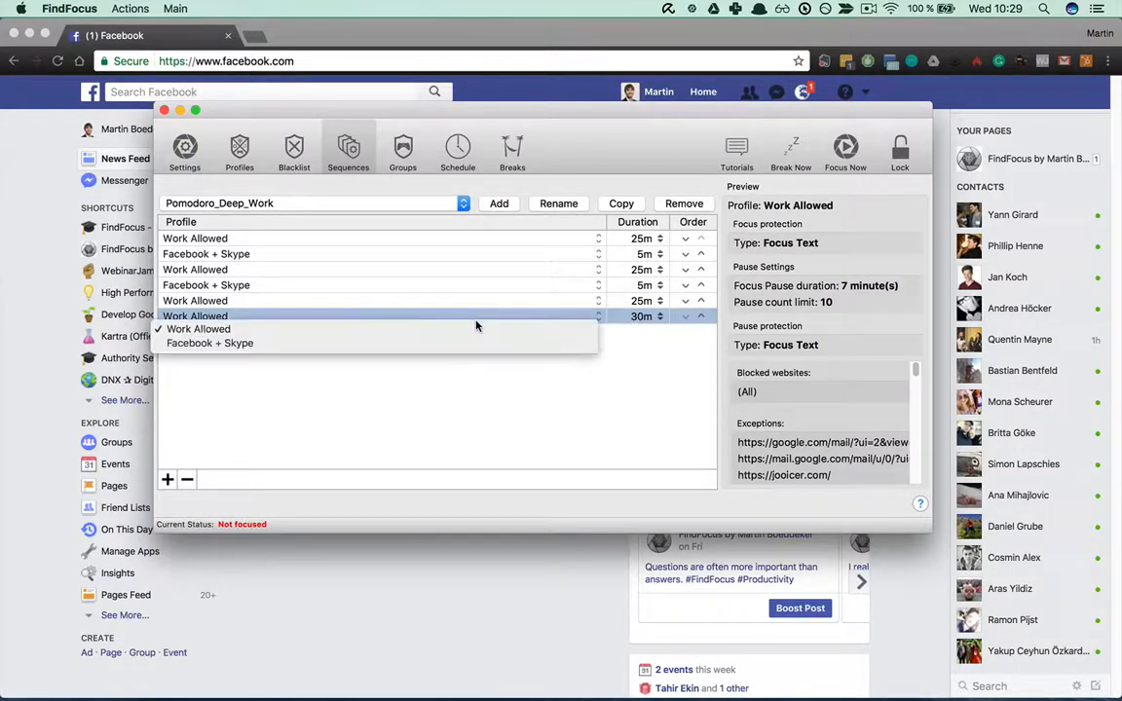
click(292, 343)
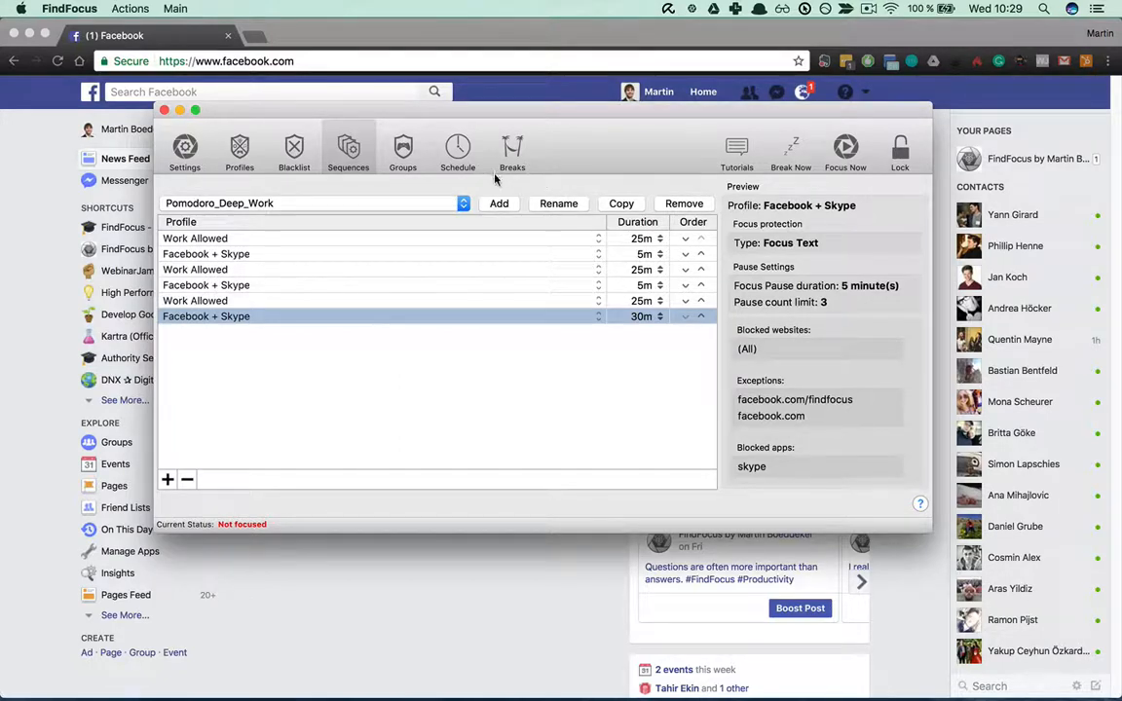
Look at how a focus session is started with the Pomodoro_Deep_Work sequence, and cancel without starting it
click(846, 148)
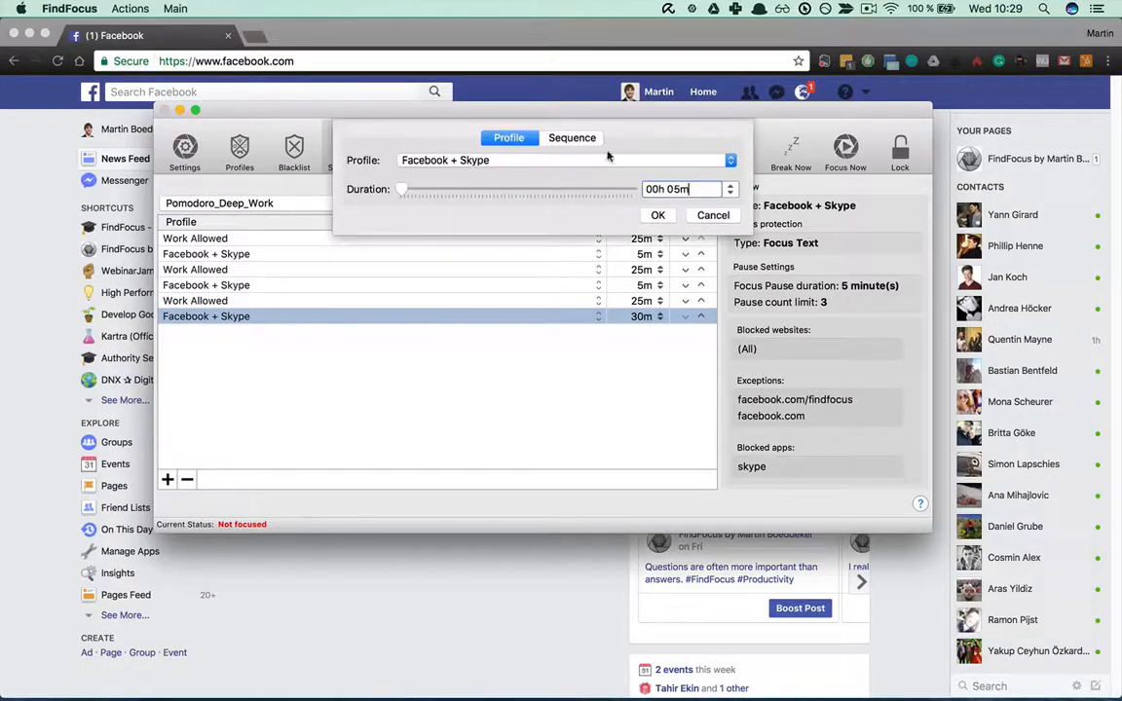
click(576, 138)
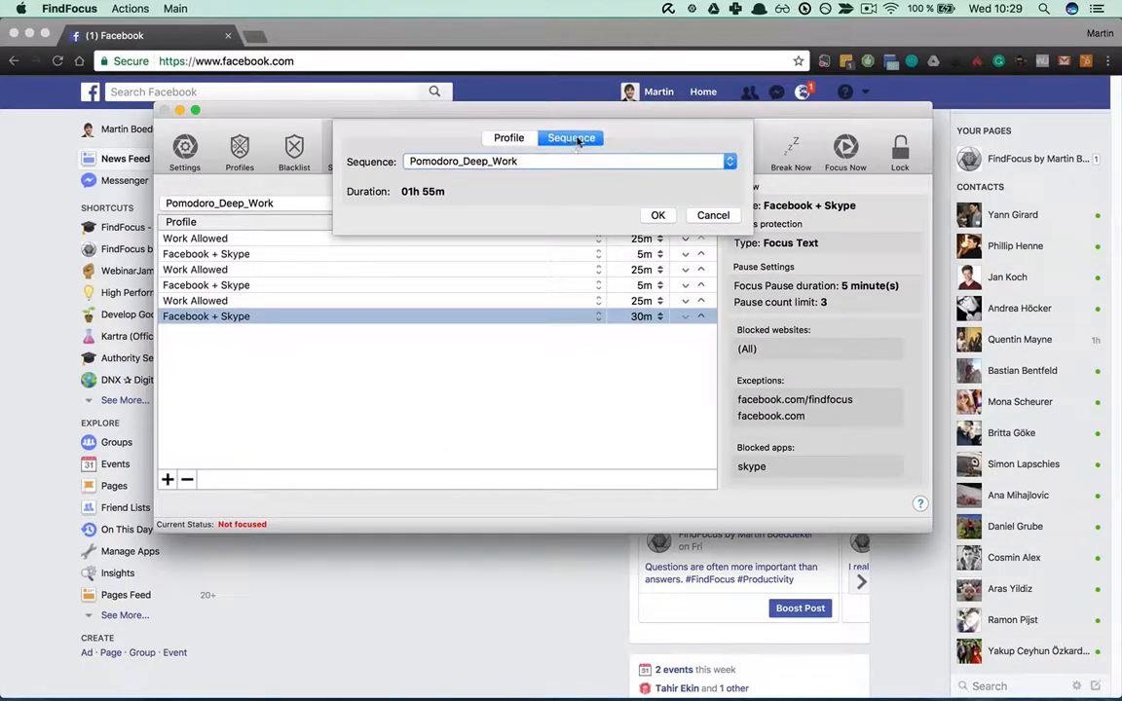
click(409, 159)
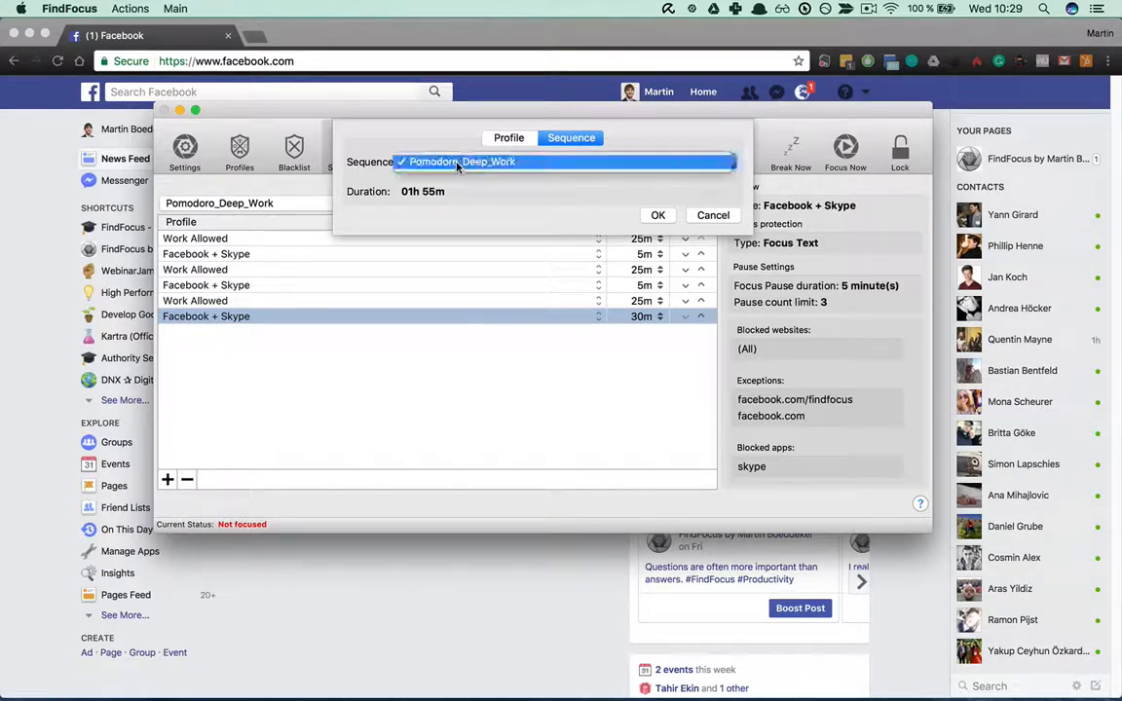
click(513, 164)
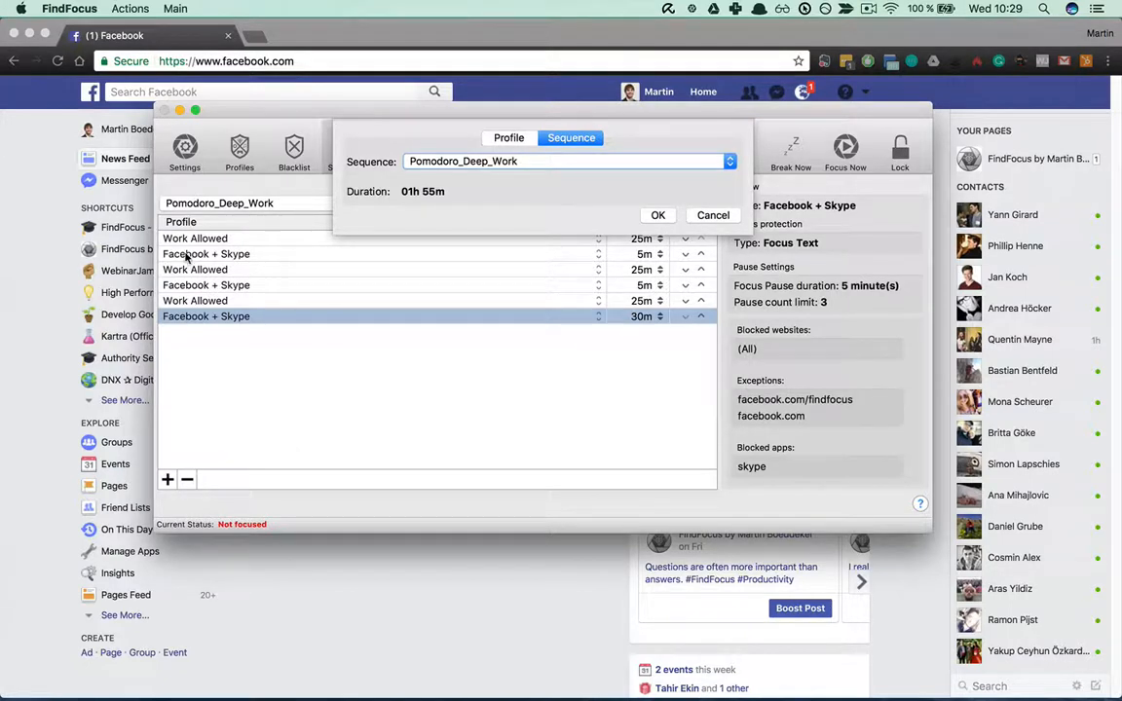
click(724, 218)
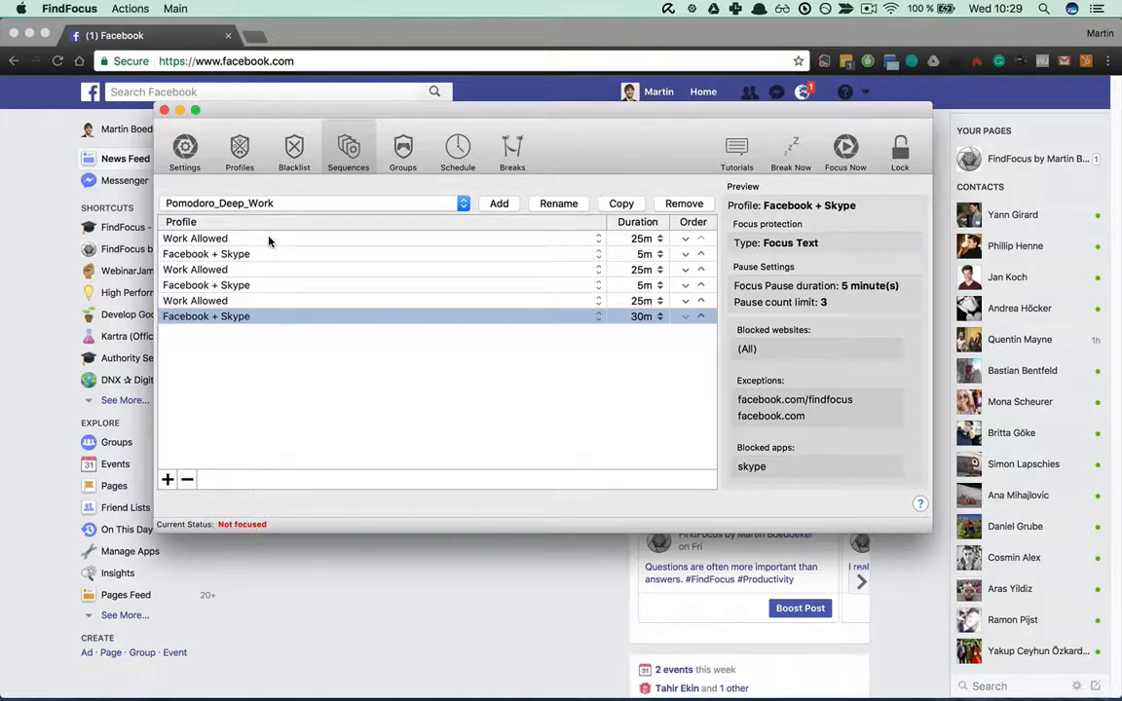
Step back to the sequence's first Work Allowed entry and look through its website exceptions in the preview
key(Up)
key(Up)
key(Up)
key(Up)
key(Up)
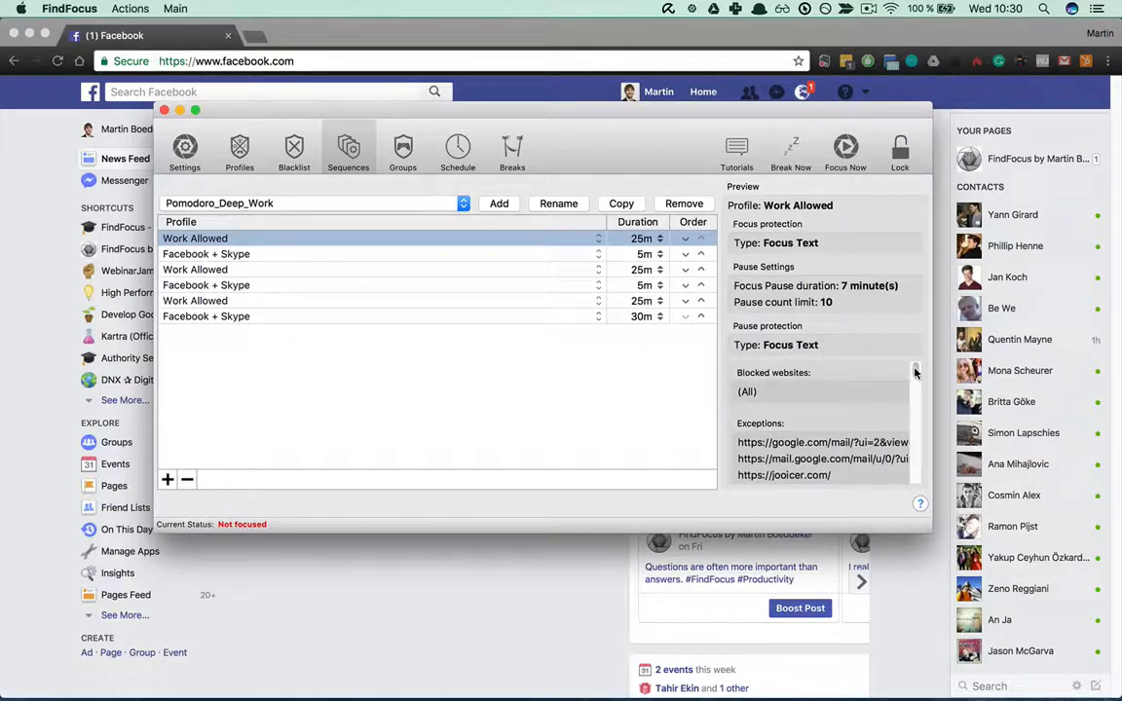
drag(914, 372, 907, 431)
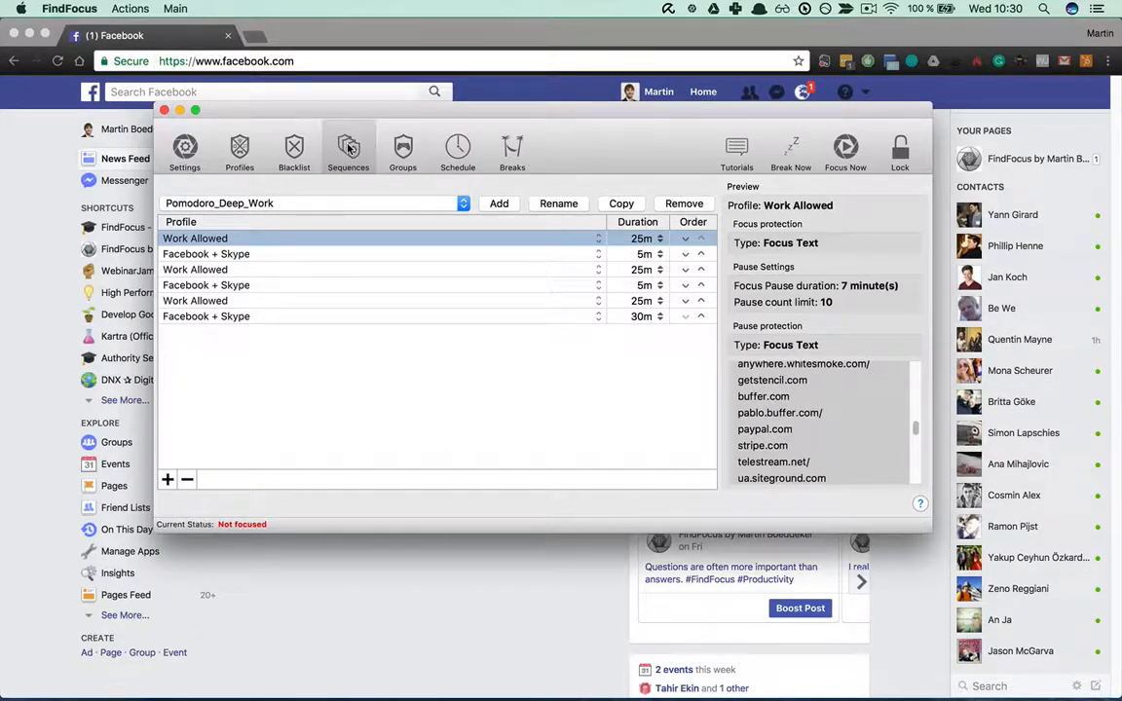
Examine the Work Allowed, Email and Facebook Groups website groups and the Games application group
click(402, 149)
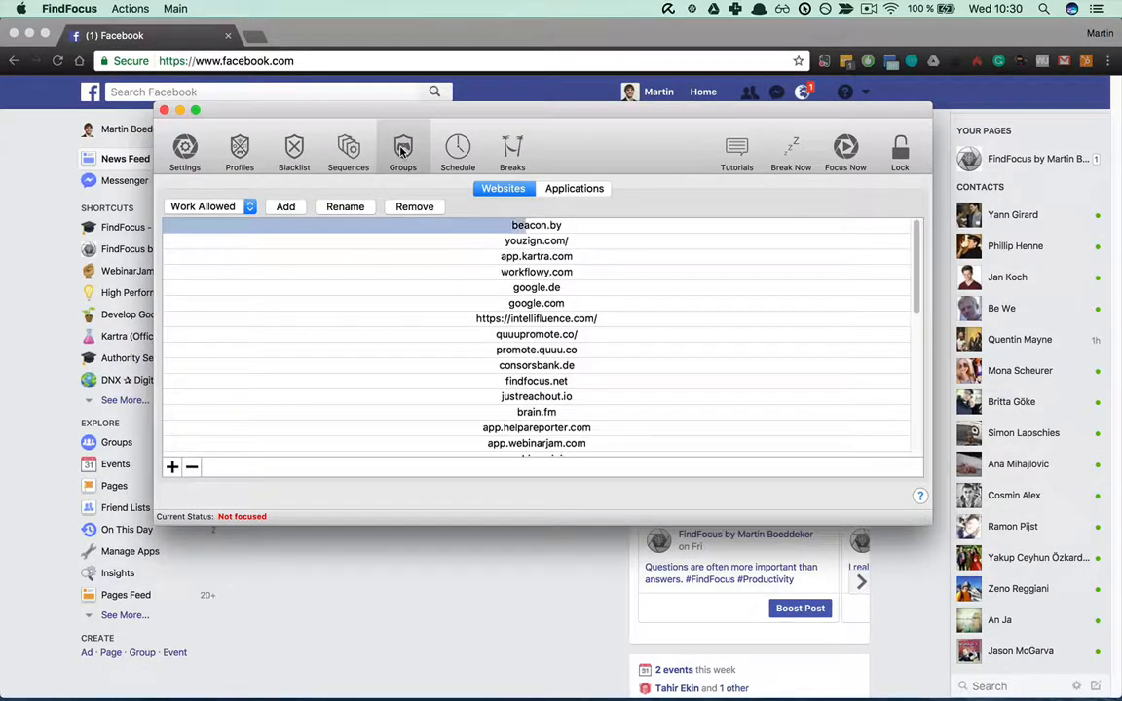
click(222, 207)
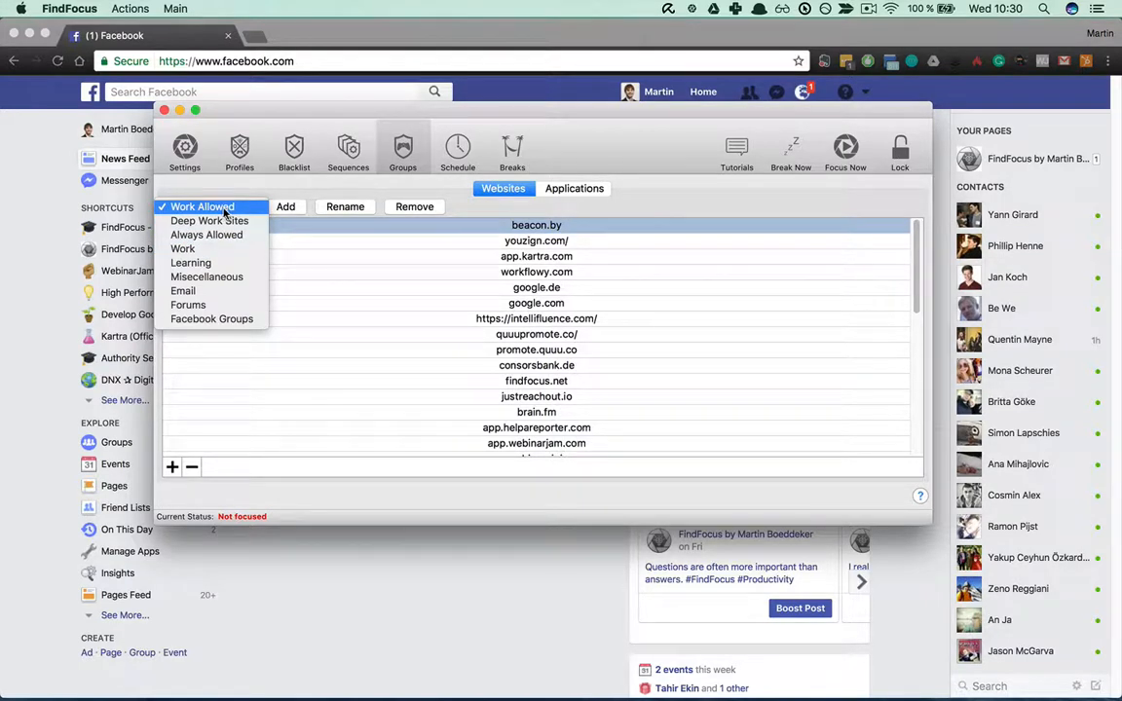
click(187, 290)
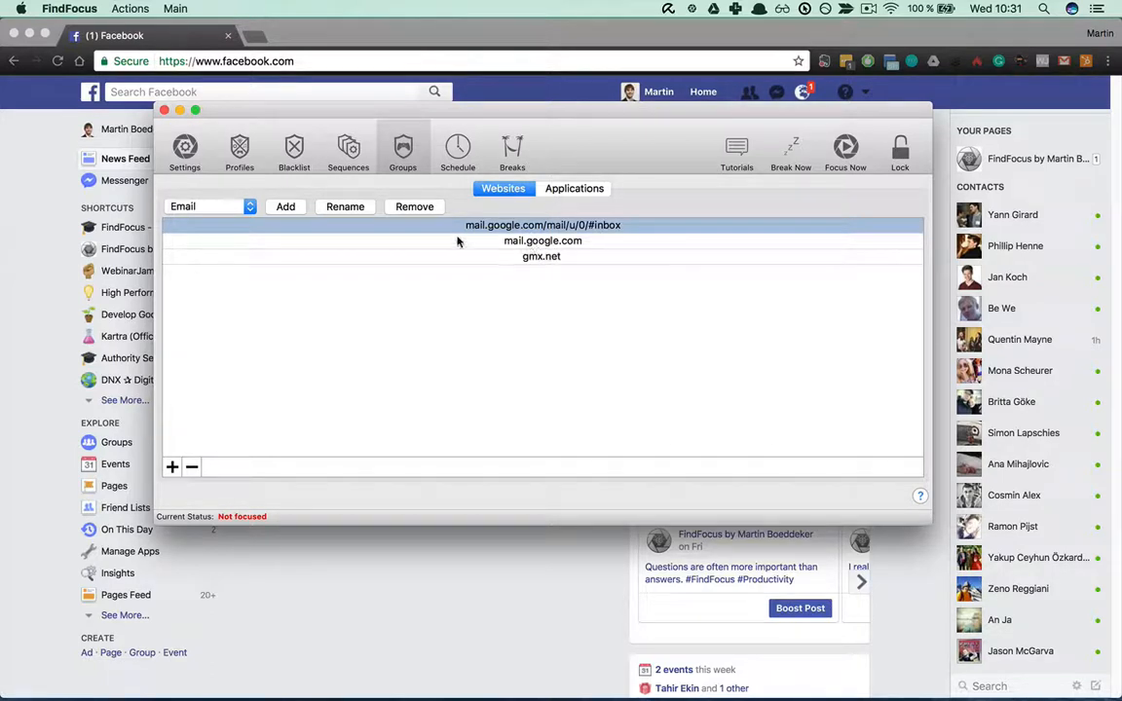
click(218, 206)
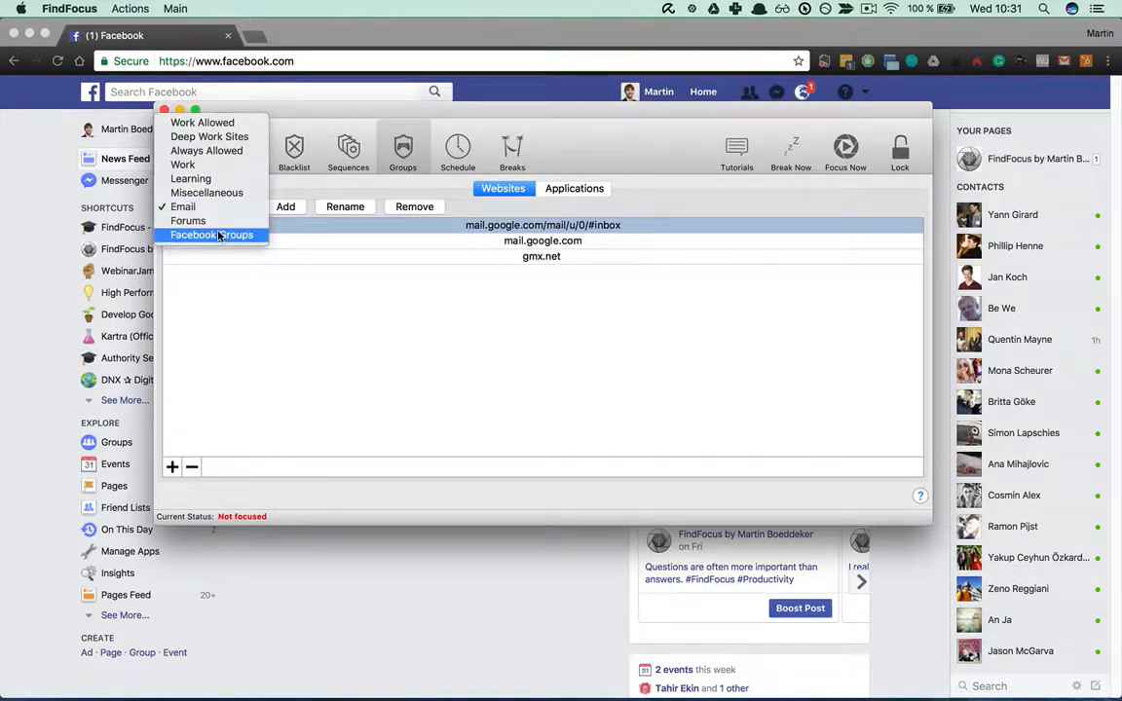
click(232, 236)
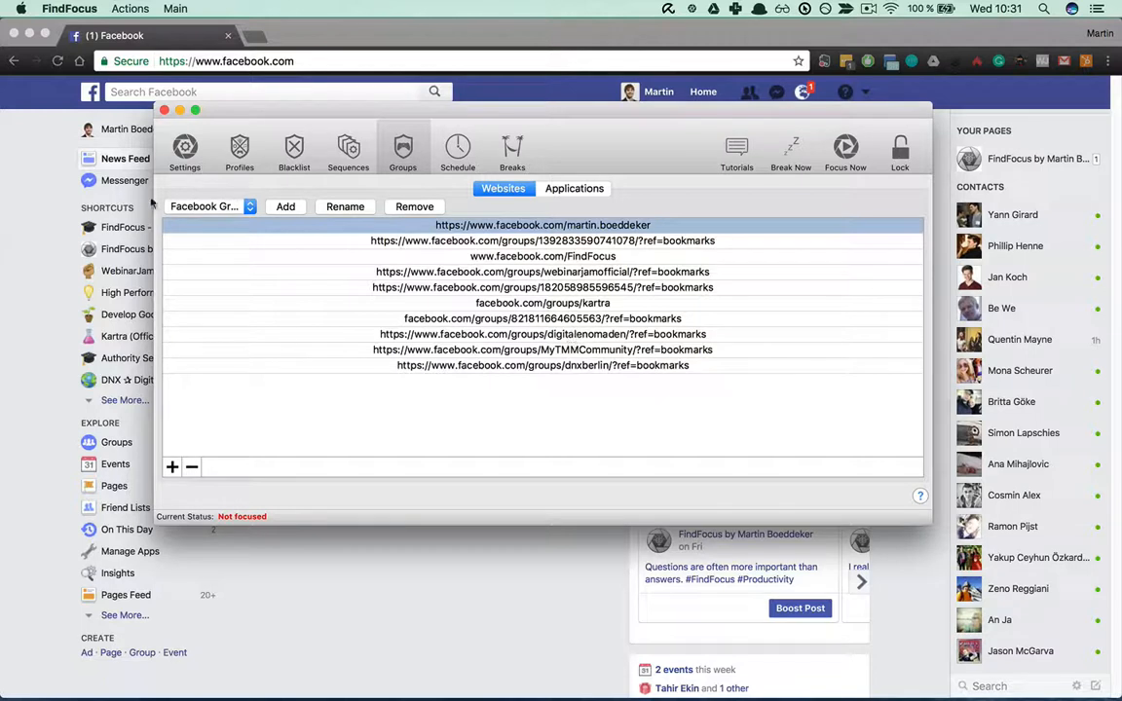
click(205, 207)
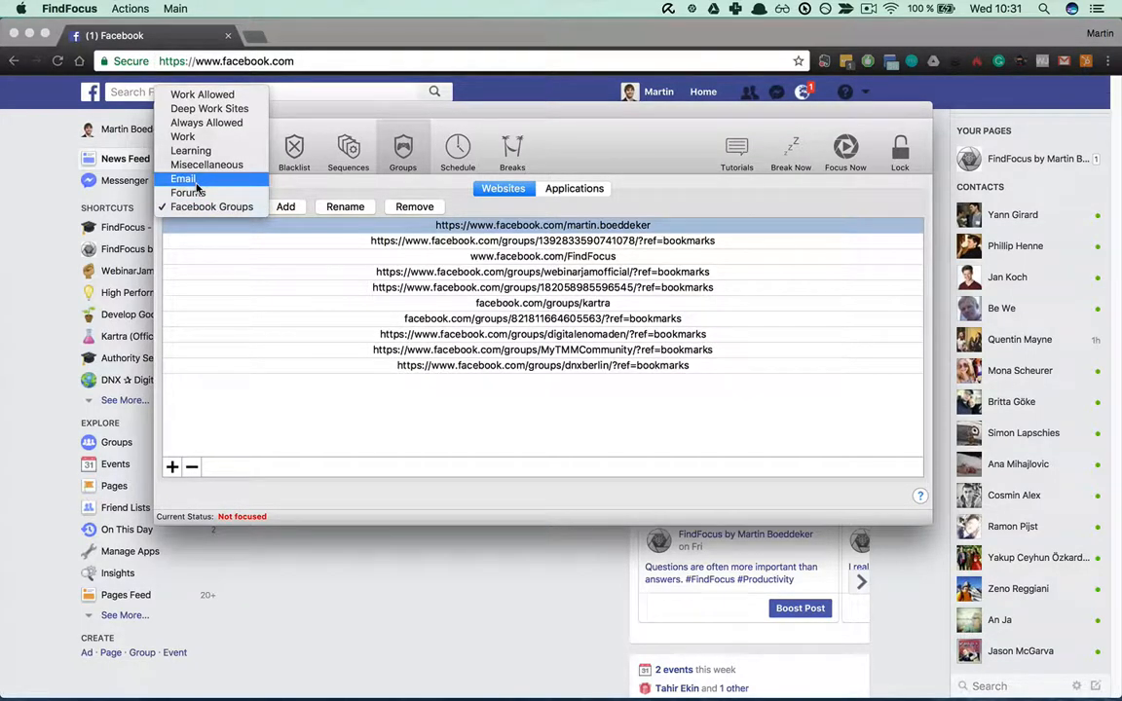
click(194, 181)
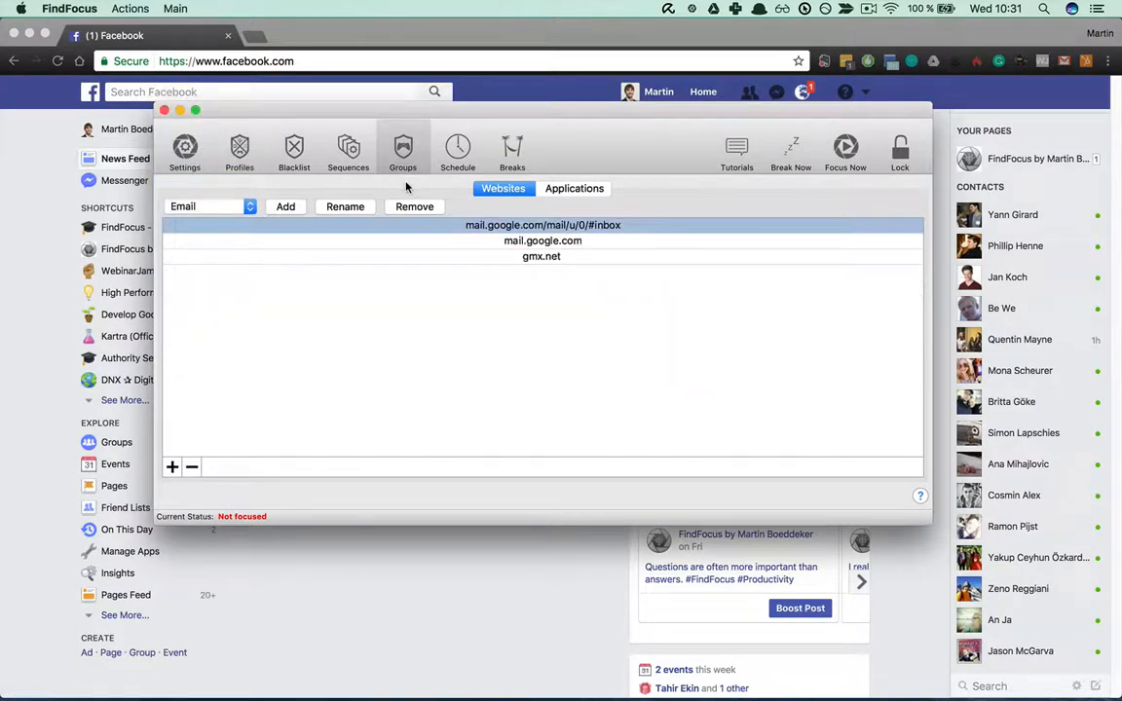
click(577, 189)
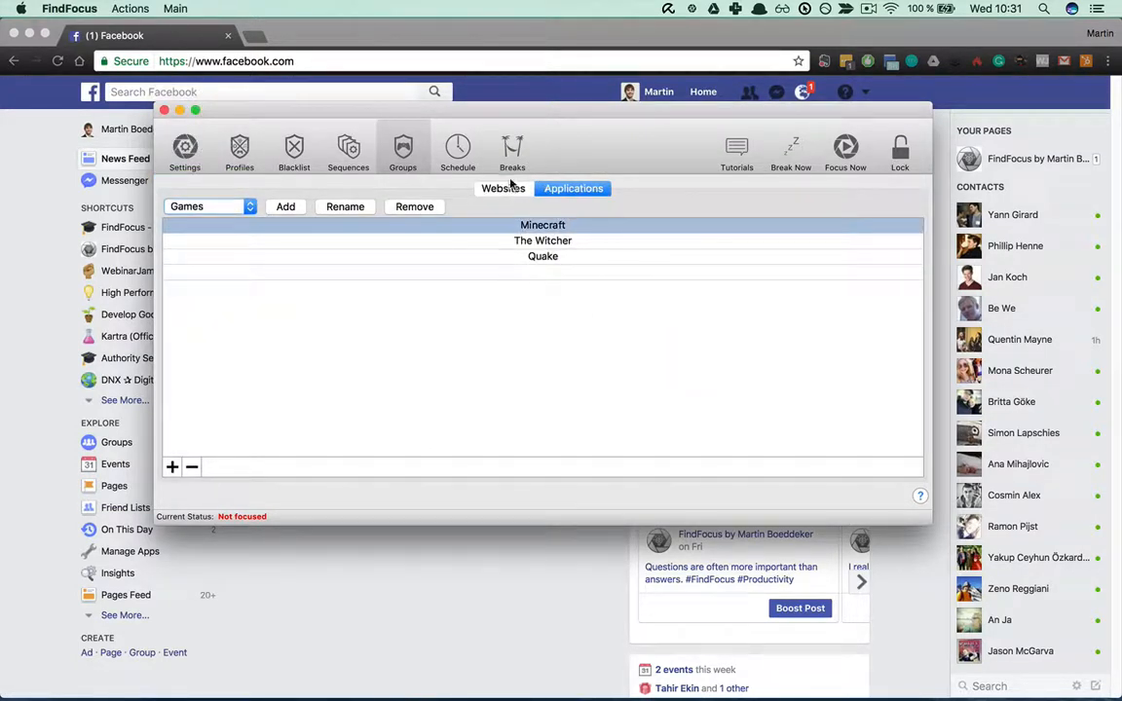
click(507, 188)
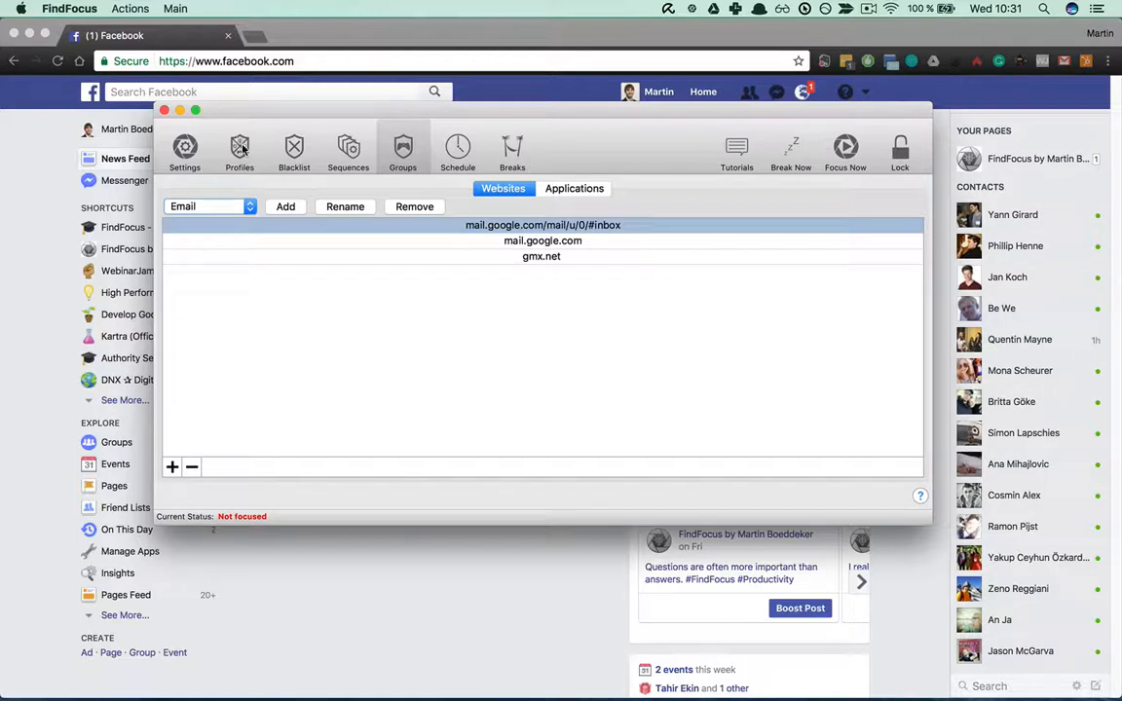
Review the Facebook Groups website group, and set the facebook.com rule in the Facebook + Skype profile to Block
click(219, 207)
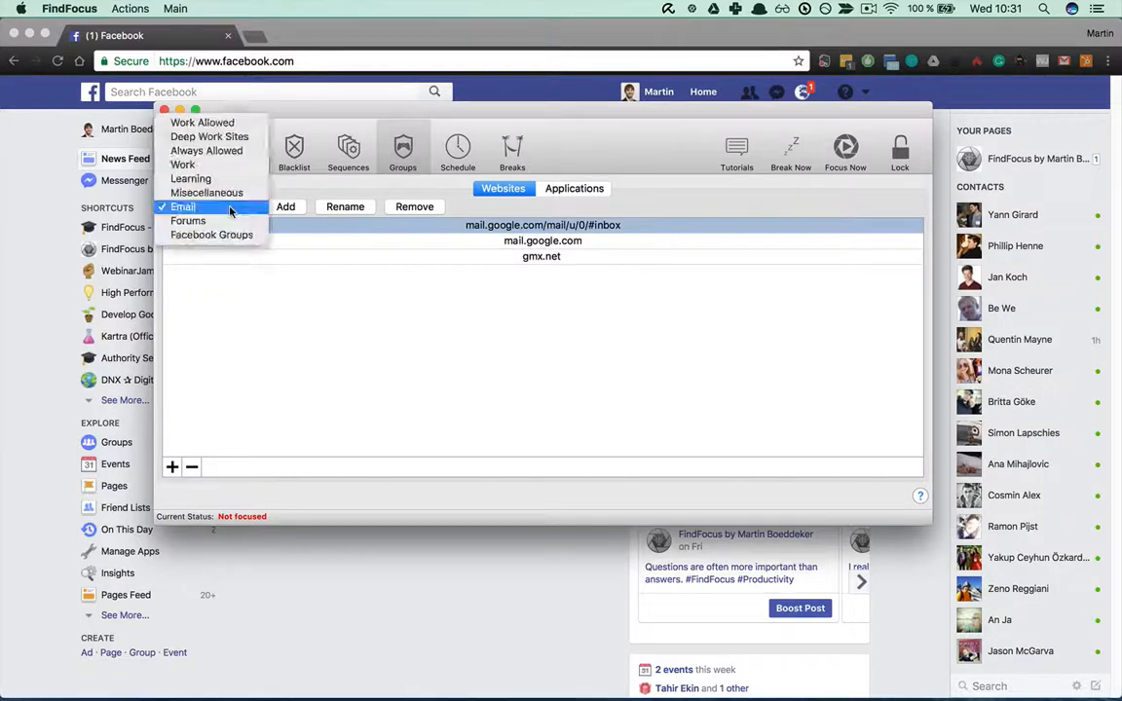
click(220, 233)
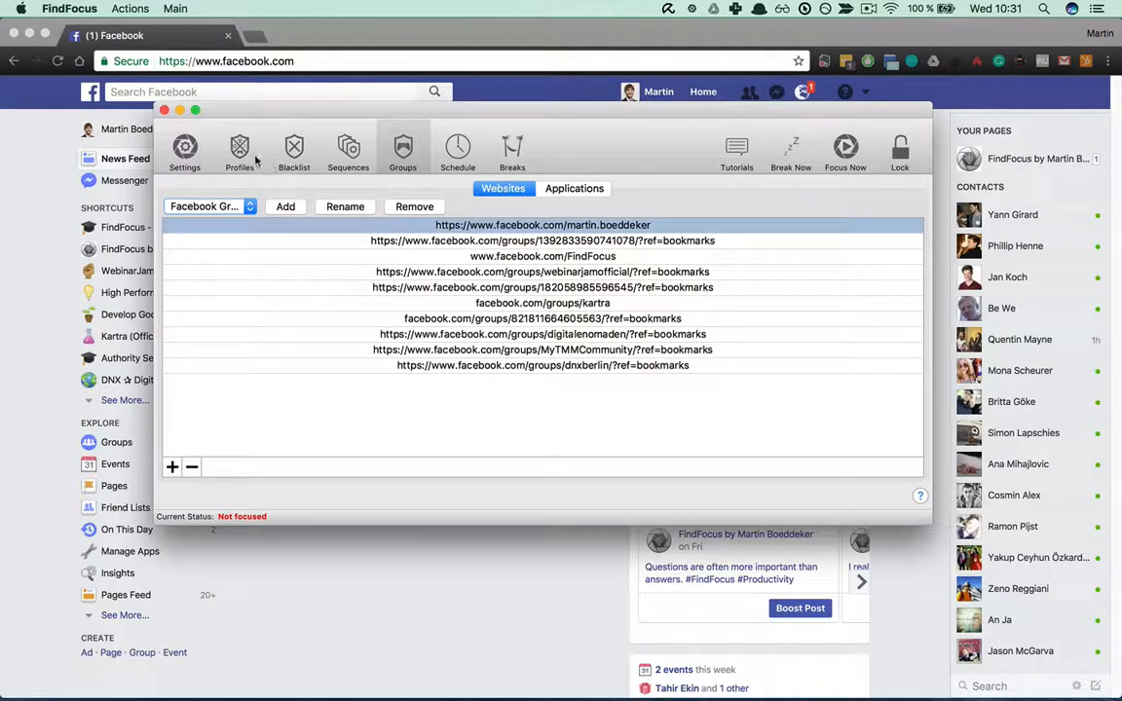
click(224, 142)
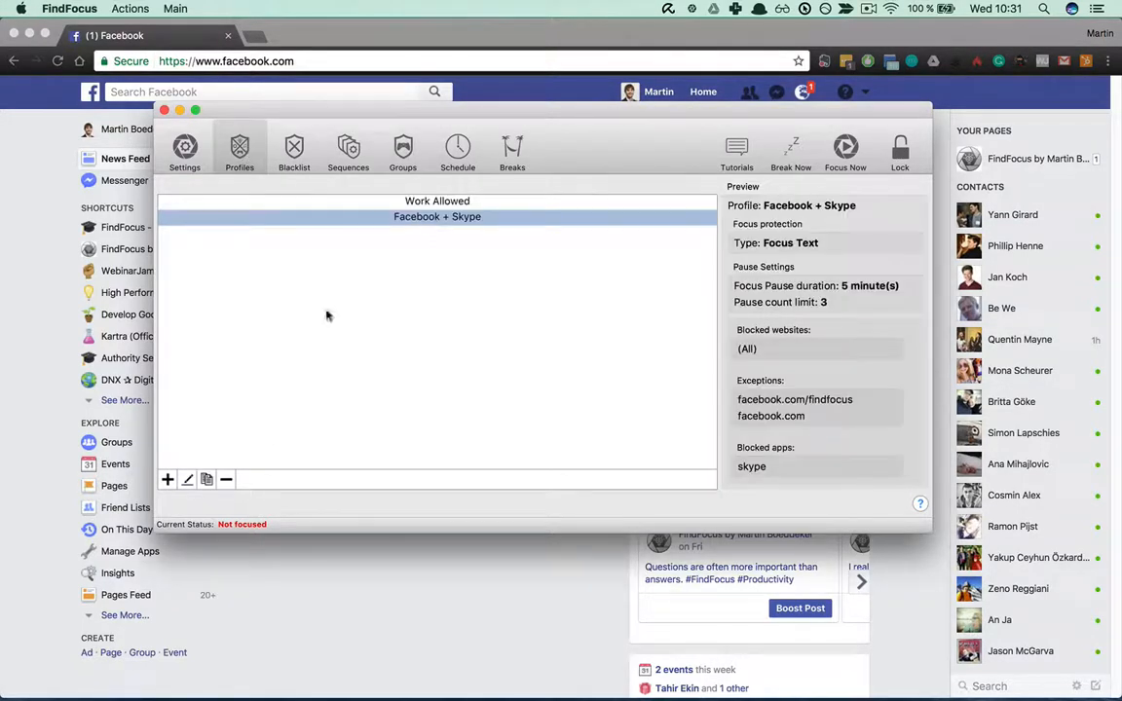
click(188, 479)
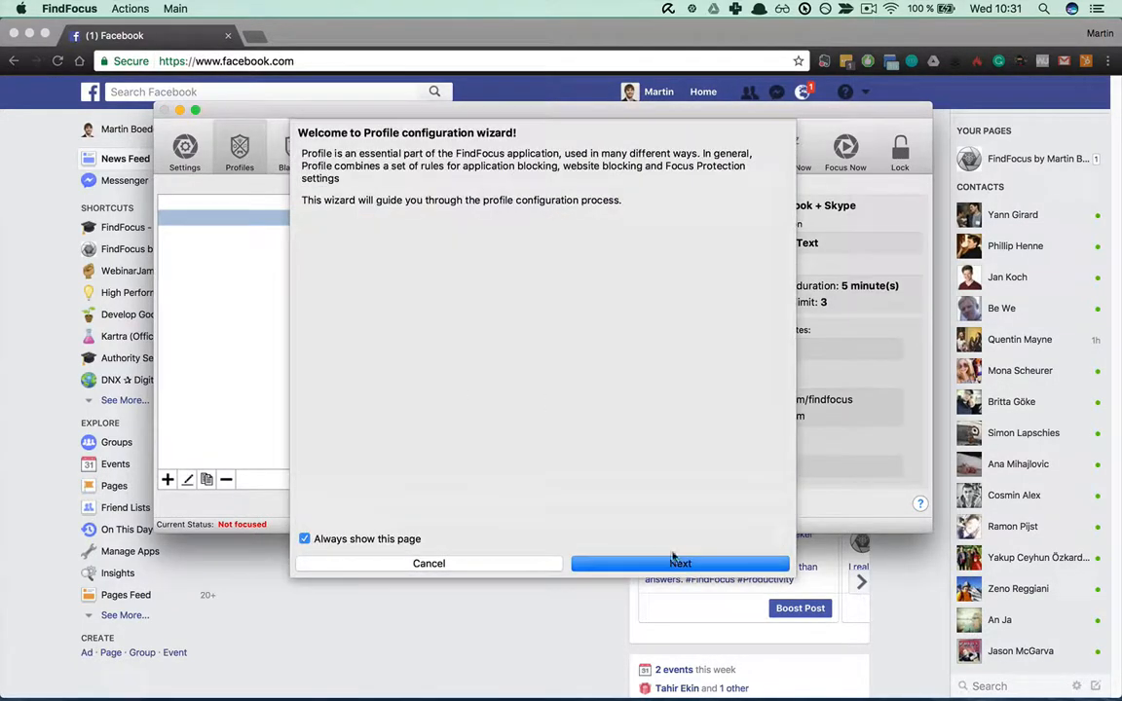
click(676, 562)
click(682, 564)
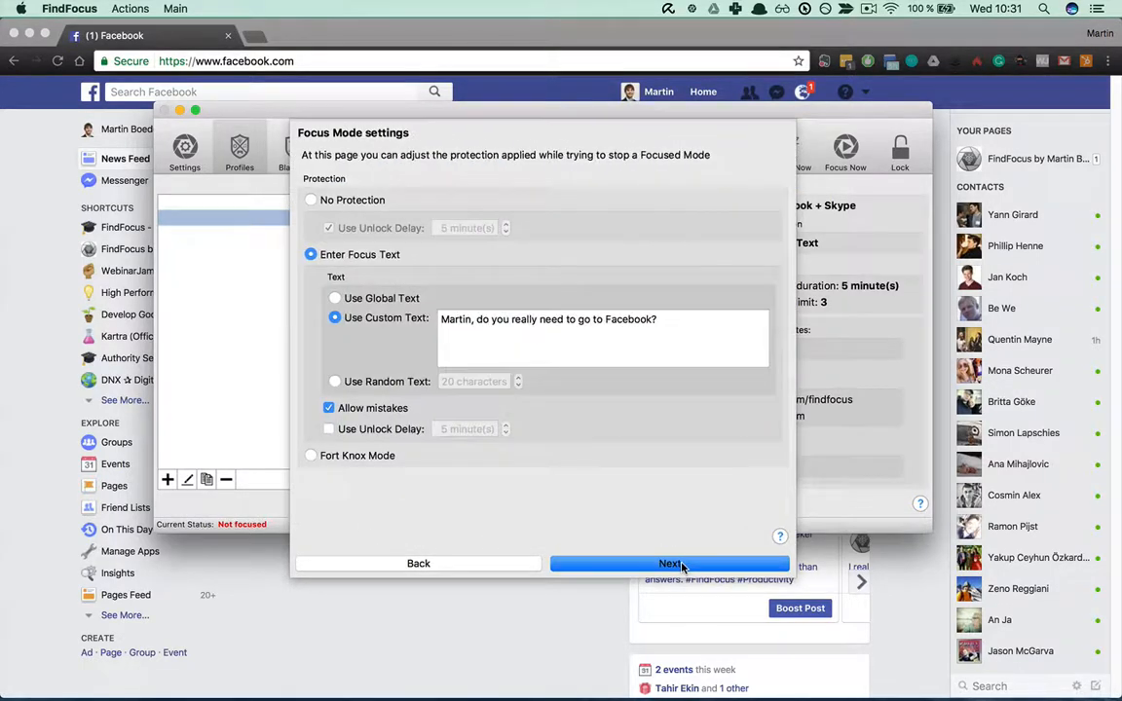
click(682, 564)
click(682, 564)
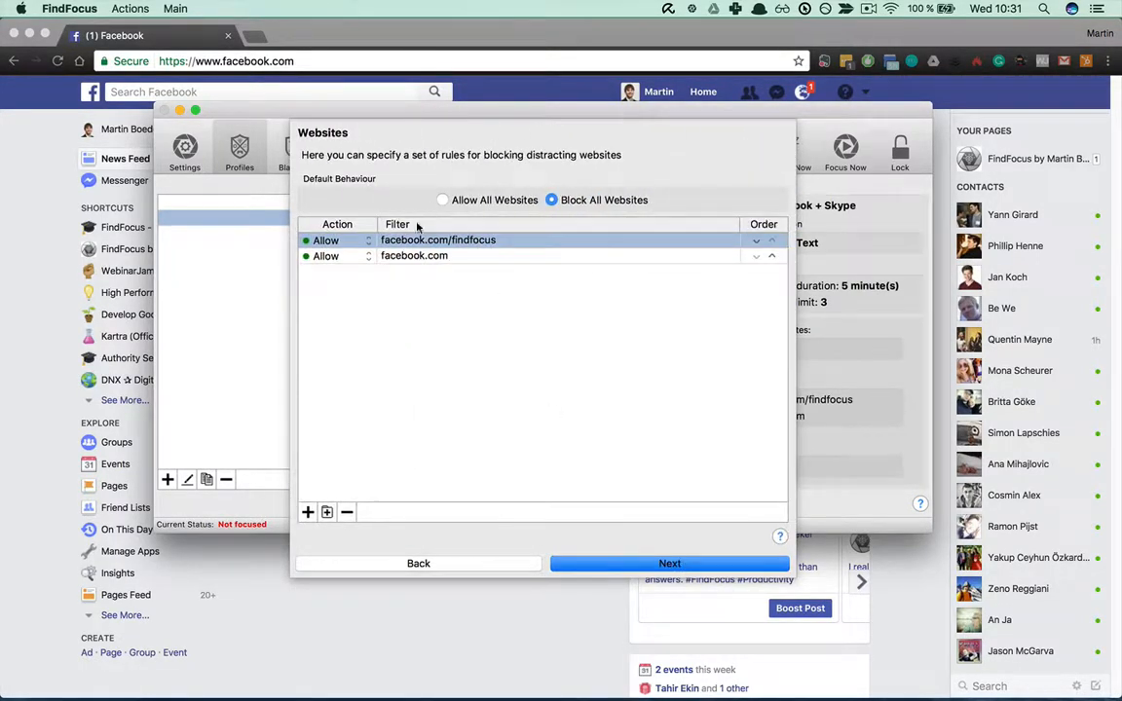
click(334, 257)
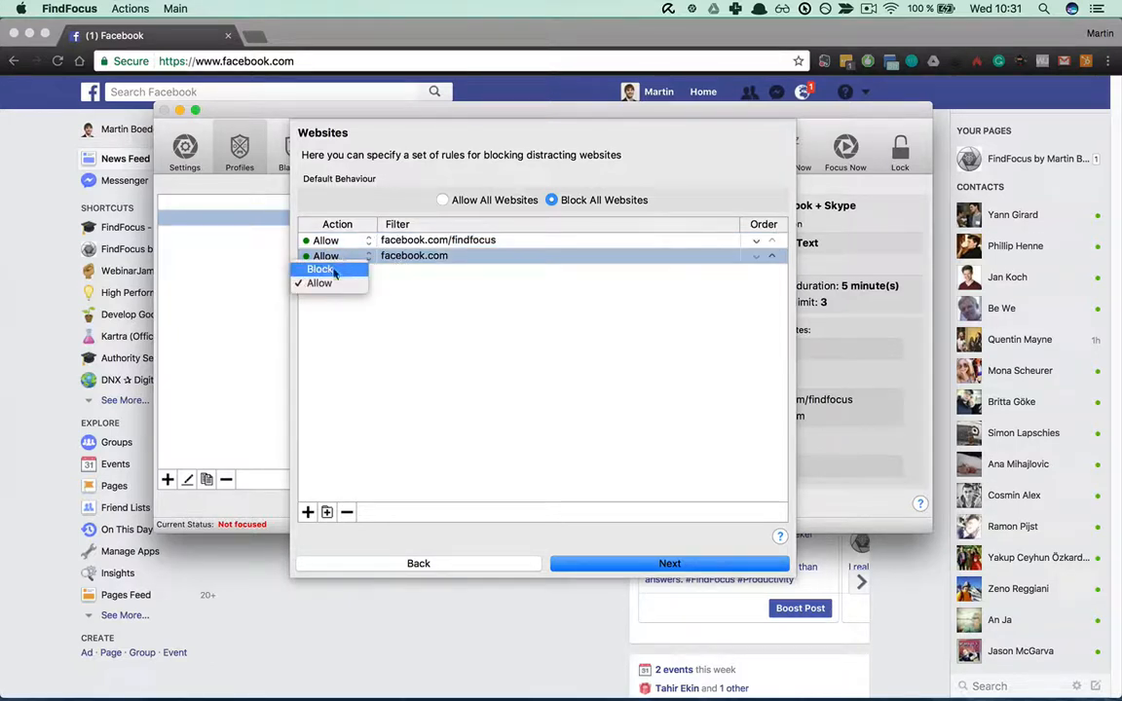
click(331, 272)
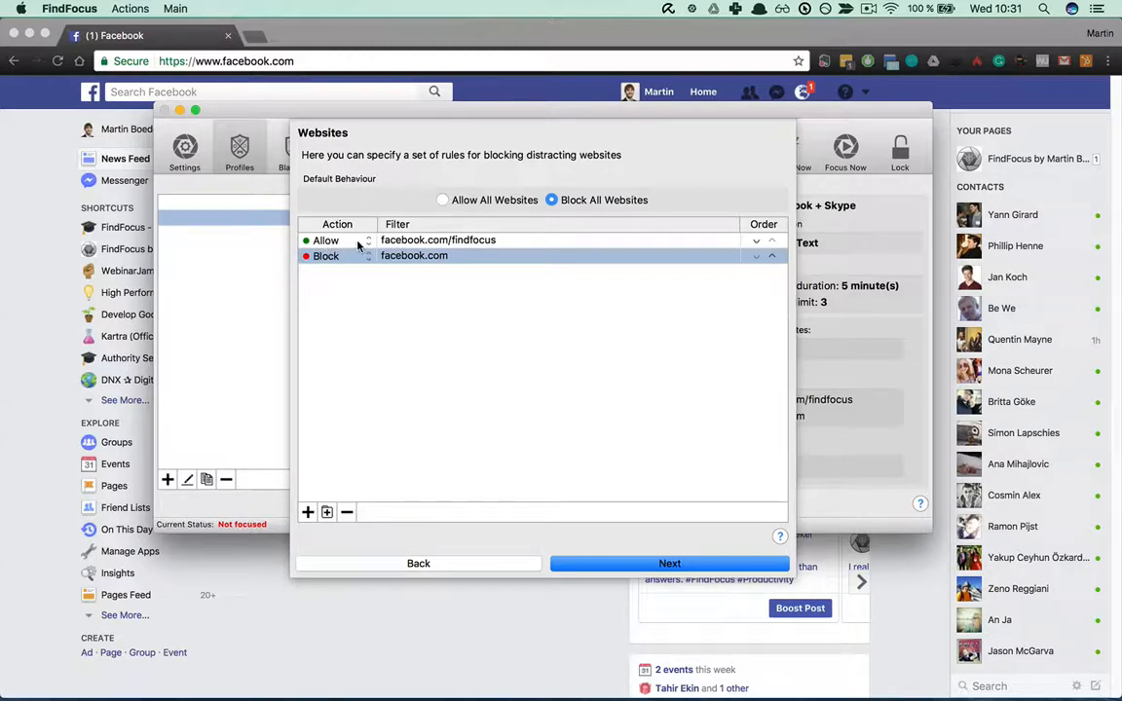
Add the Facebook Groups website group to the profile as a Block rule and place it above the facebook.com rule
click(329, 514)
scroll(424, 292, down, 1)
click(423, 245)
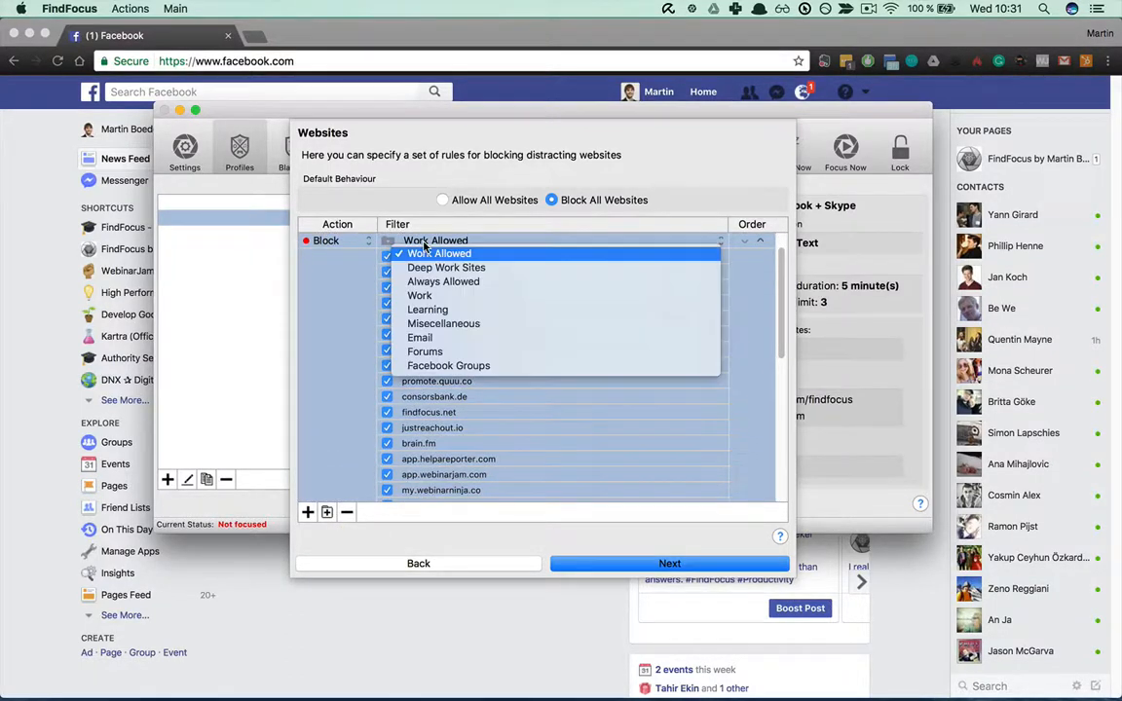
click(453, 366)
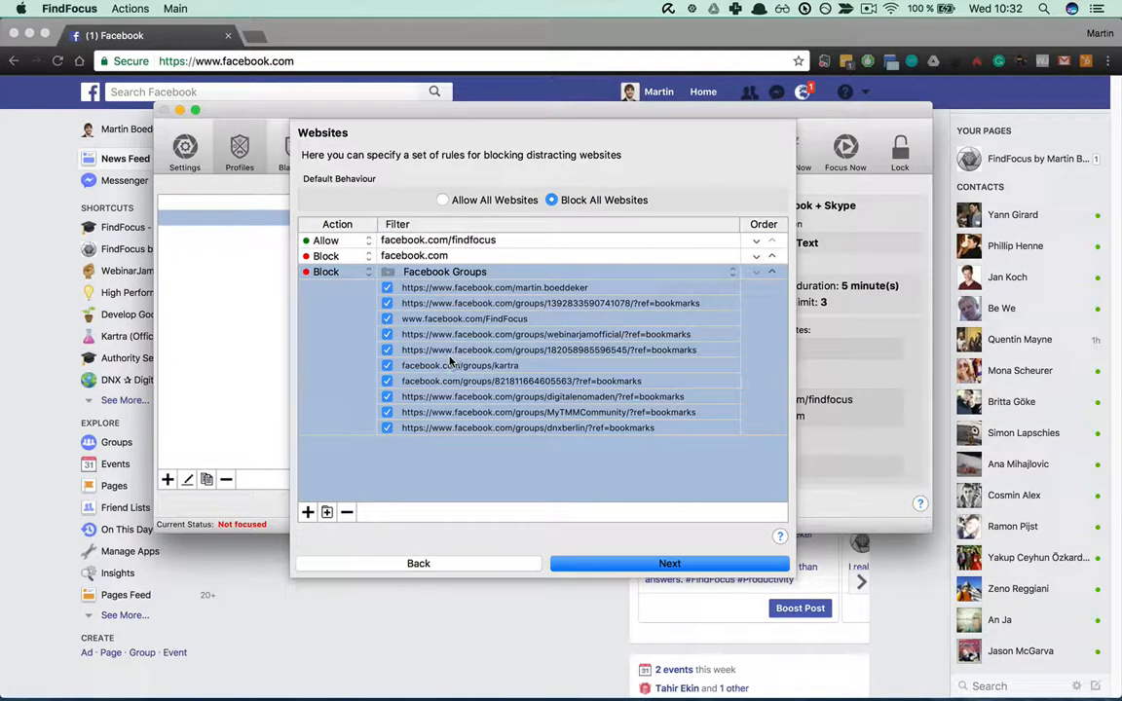
click(774, 272)
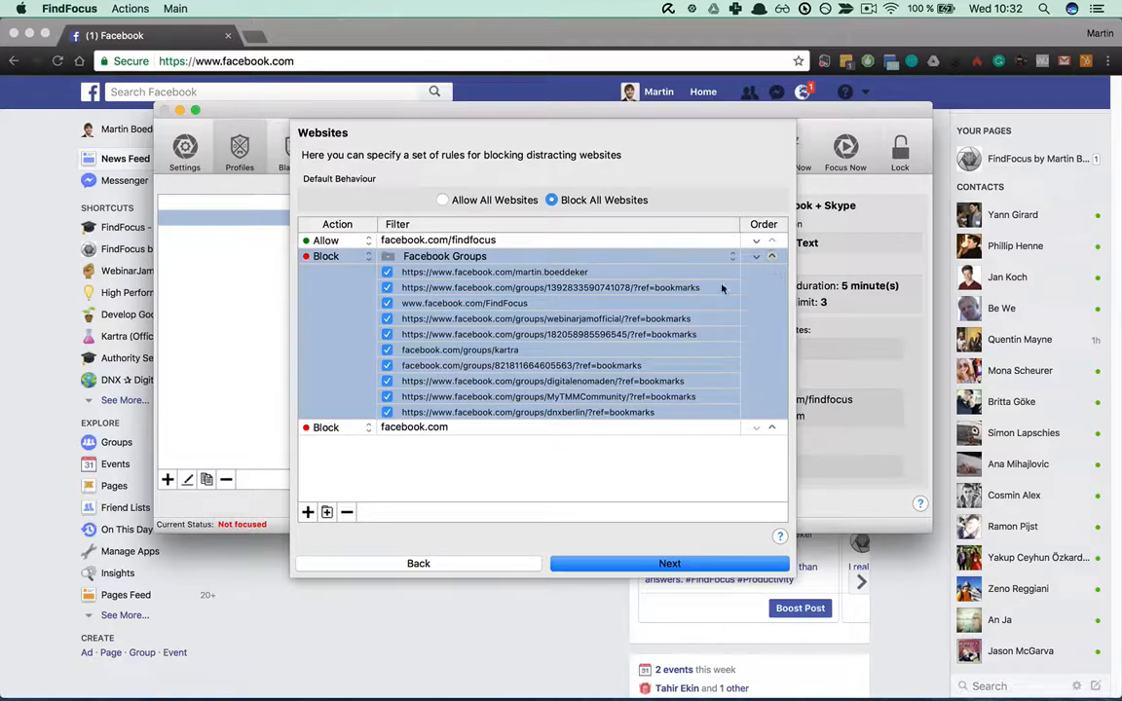
Go through the website rules from facebook.com up to facebook.com/findfocus, and save the Facebook + Skype profile
click(434, 431)
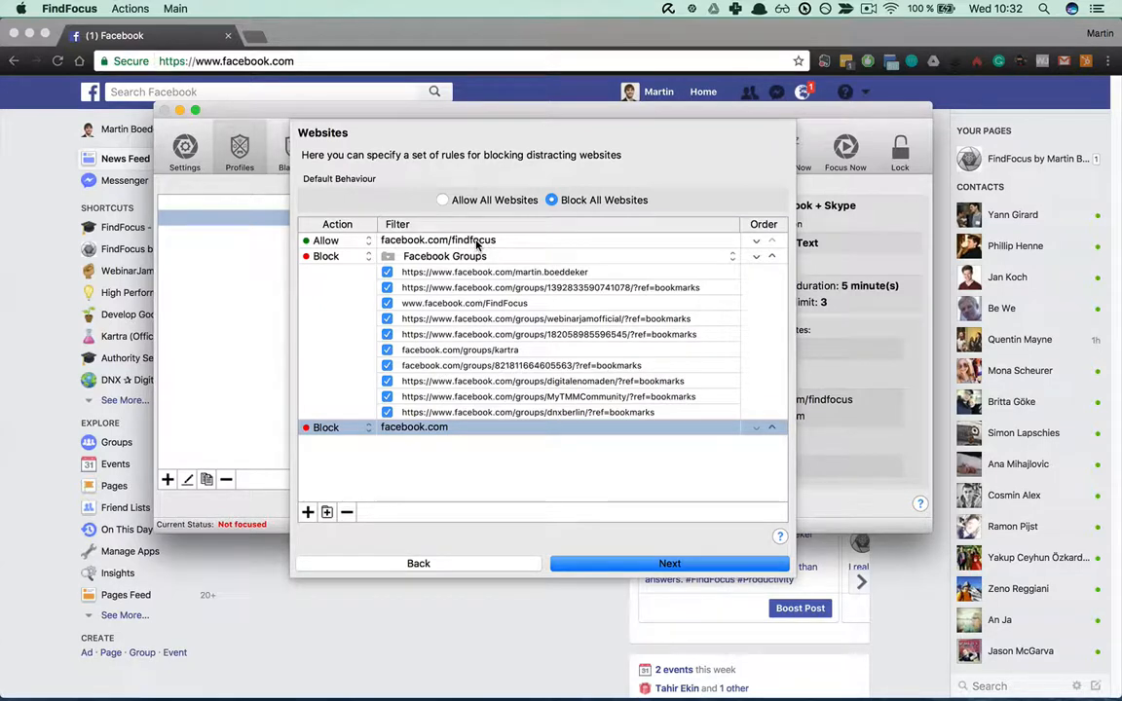
key(Up)
key(Up)
key(Up)
key(Up)
key(Up)
key(Up)
key(Up)
key(Up)
key(Up)
key(Up)
key(Up)
key(Up)
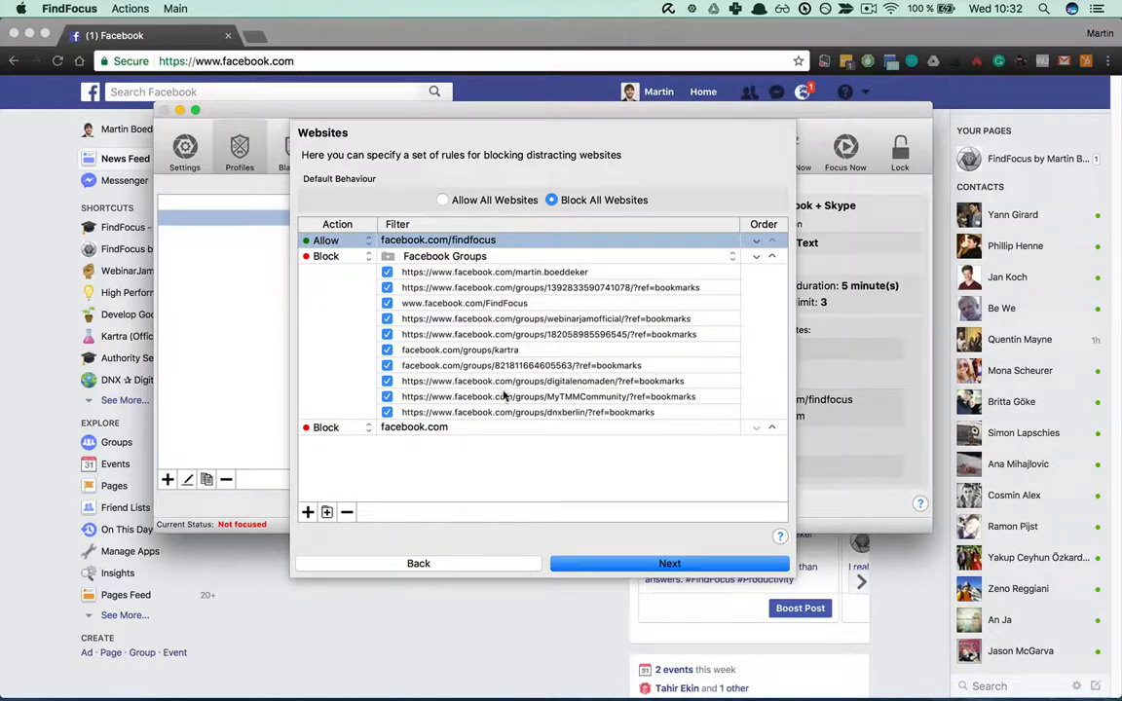
click(652, 563)
click(657, 564)
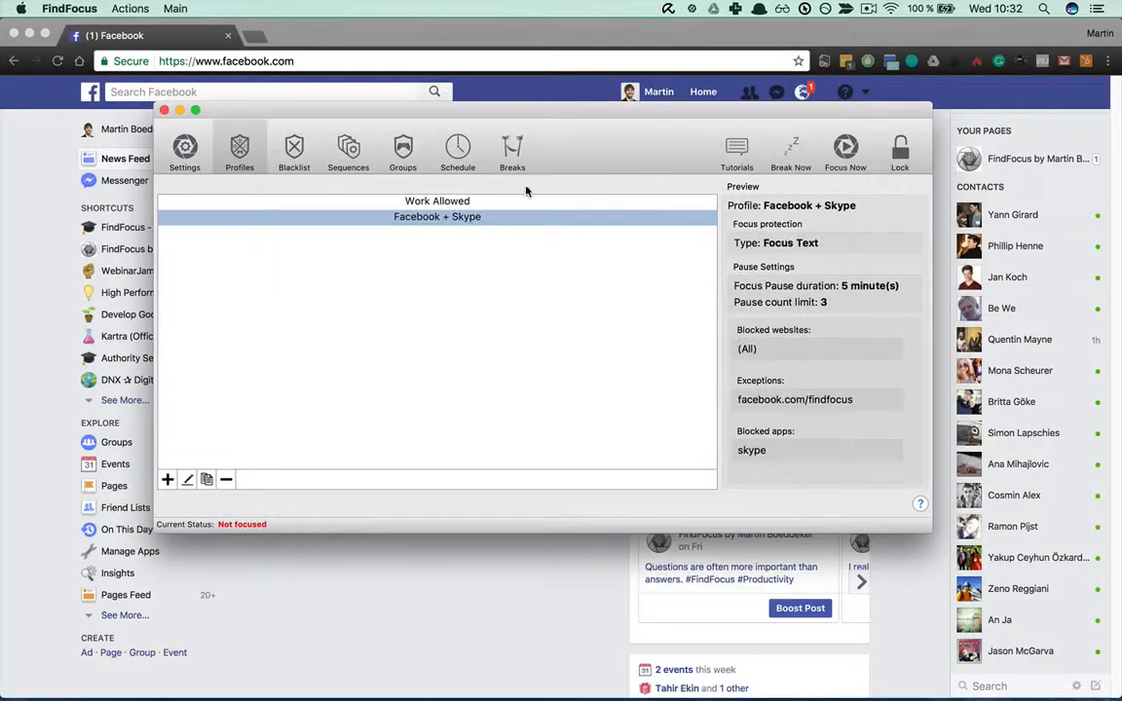
Check the Facebook Groups website group again and reopen the website rules of the Facebook + Skype profile
click(405, 148)
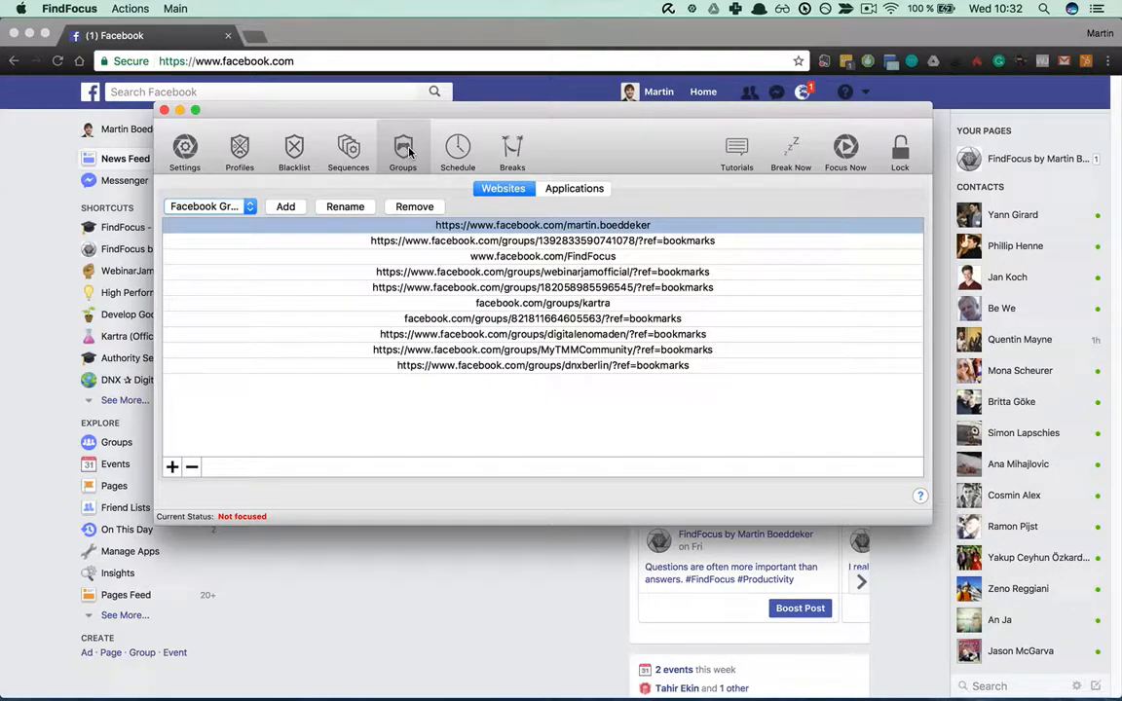
click(240, 154)
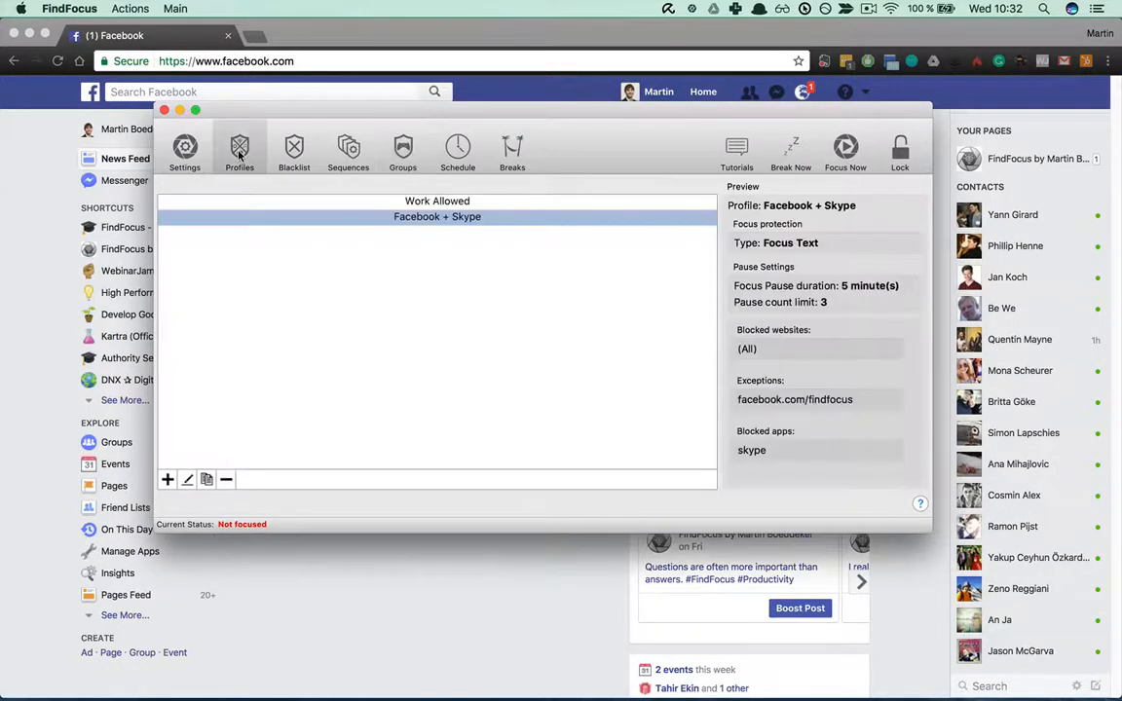
click(188, 481)
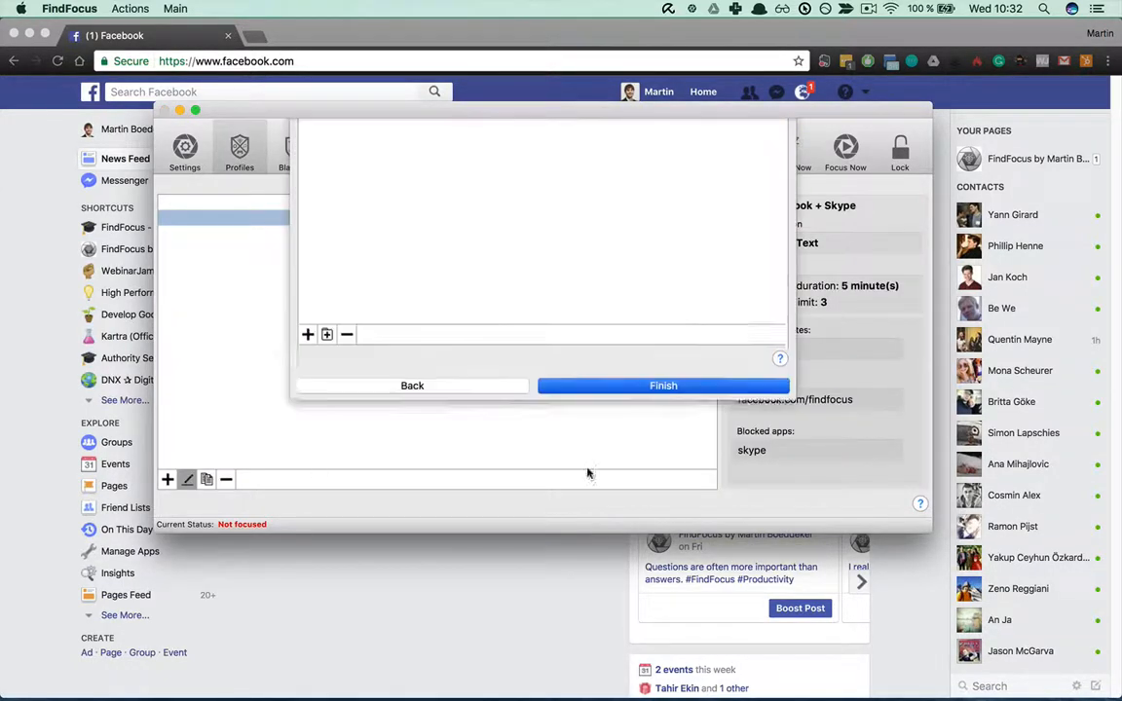
click(692, 563)
click(688, 564)
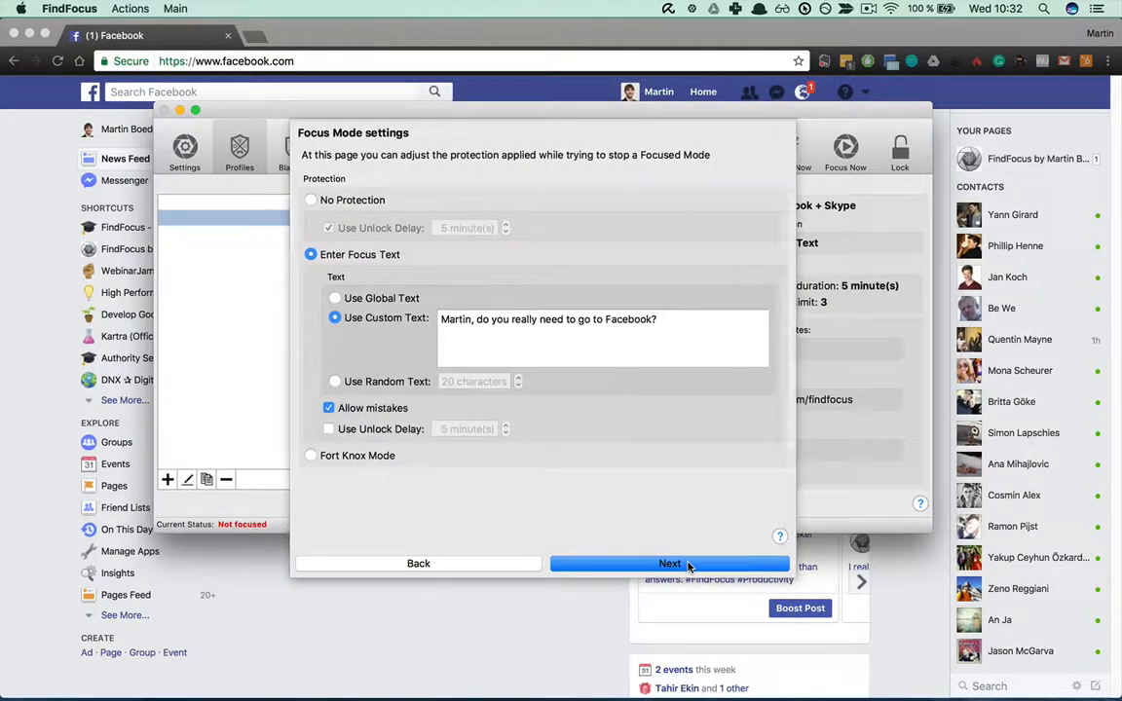
click(688, 564)
click(688, 564)
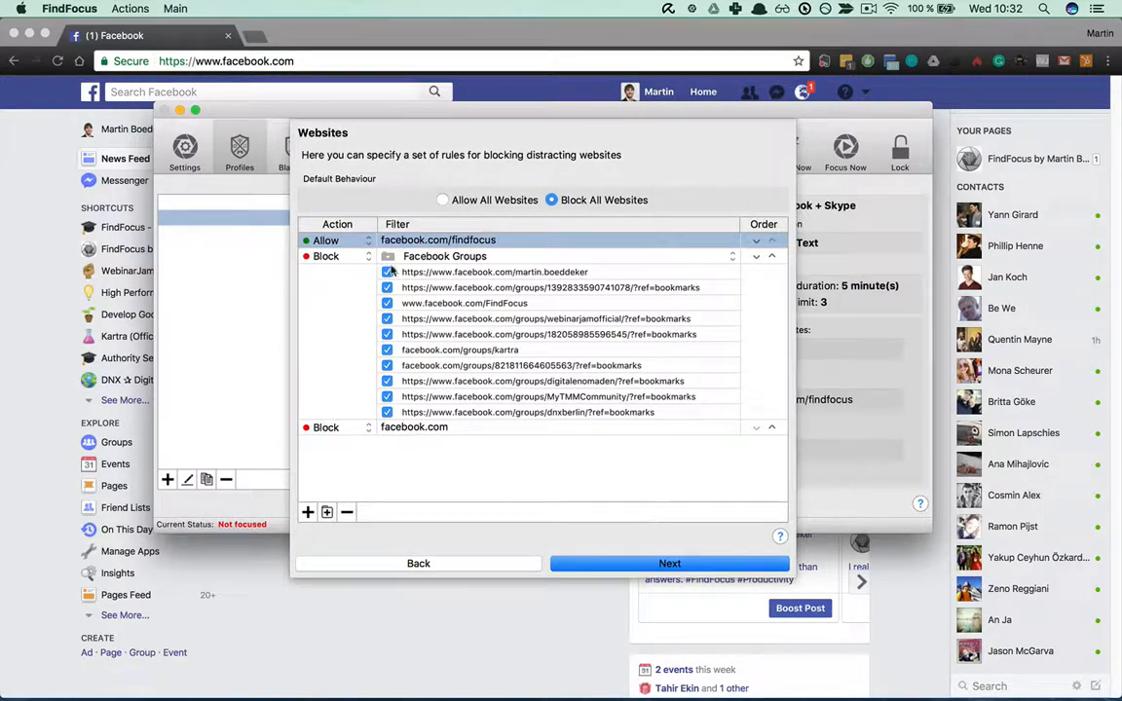
Exclude the kartra entry and the three entries above it from the Facebook Groups rule, include them again, and finish the profile wizard
click(387, 350)
click(388, 334)
click(388, 319)
click(388, 303)
click(388, 350)
click(388, 334)
click(387, 319)
click(388, 303)
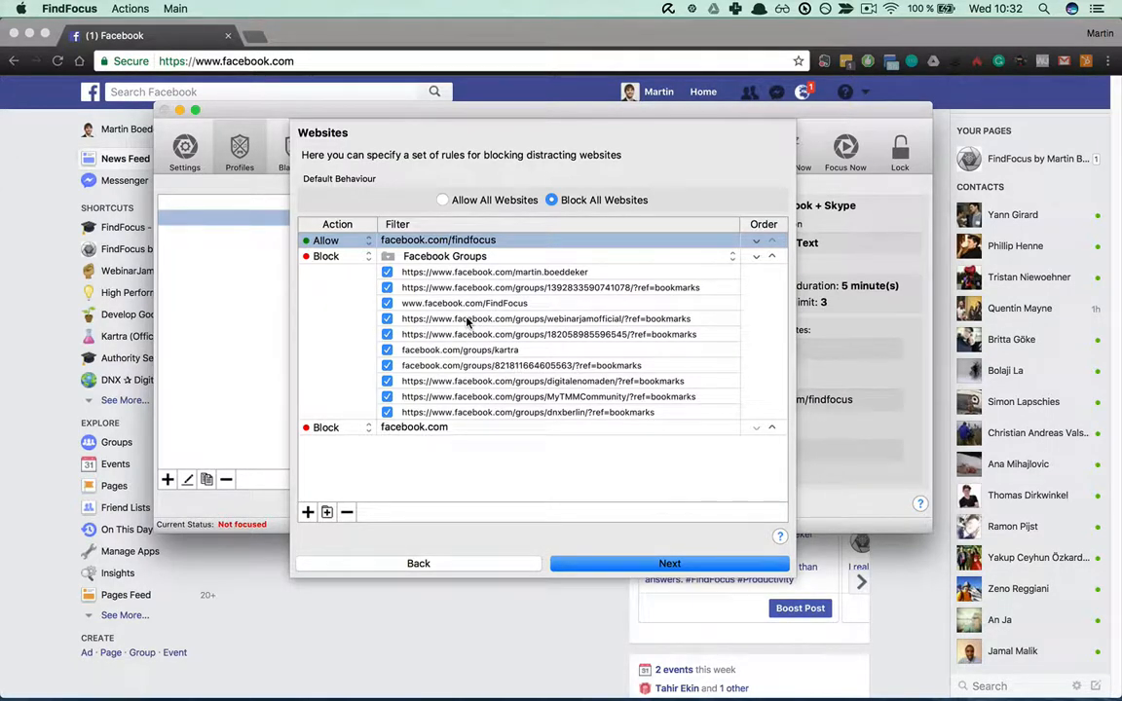
click(673, 565)
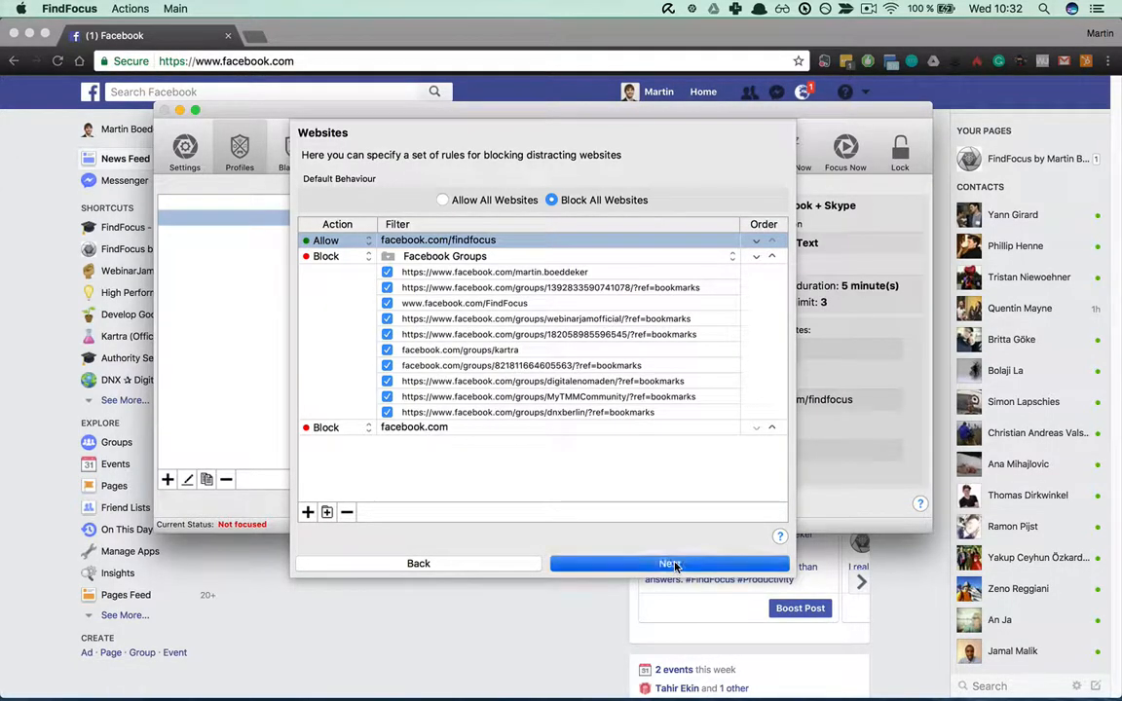
click(667, 565)
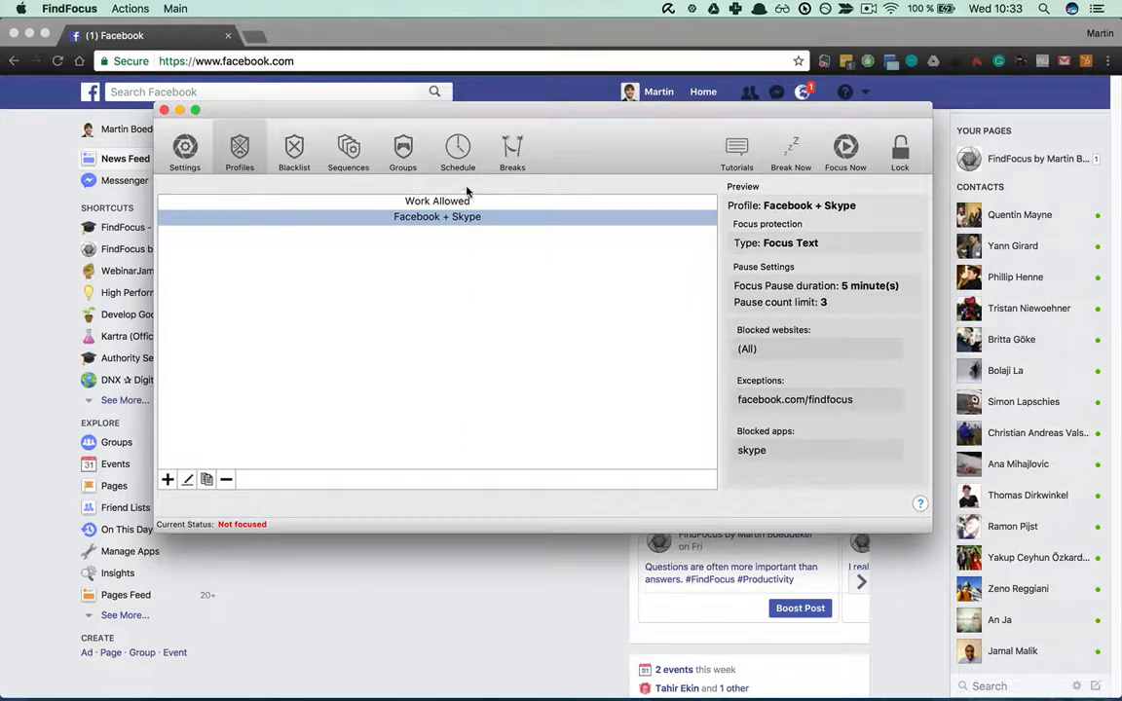
Go to the schedule and enable the scheduler
click(460, 153)
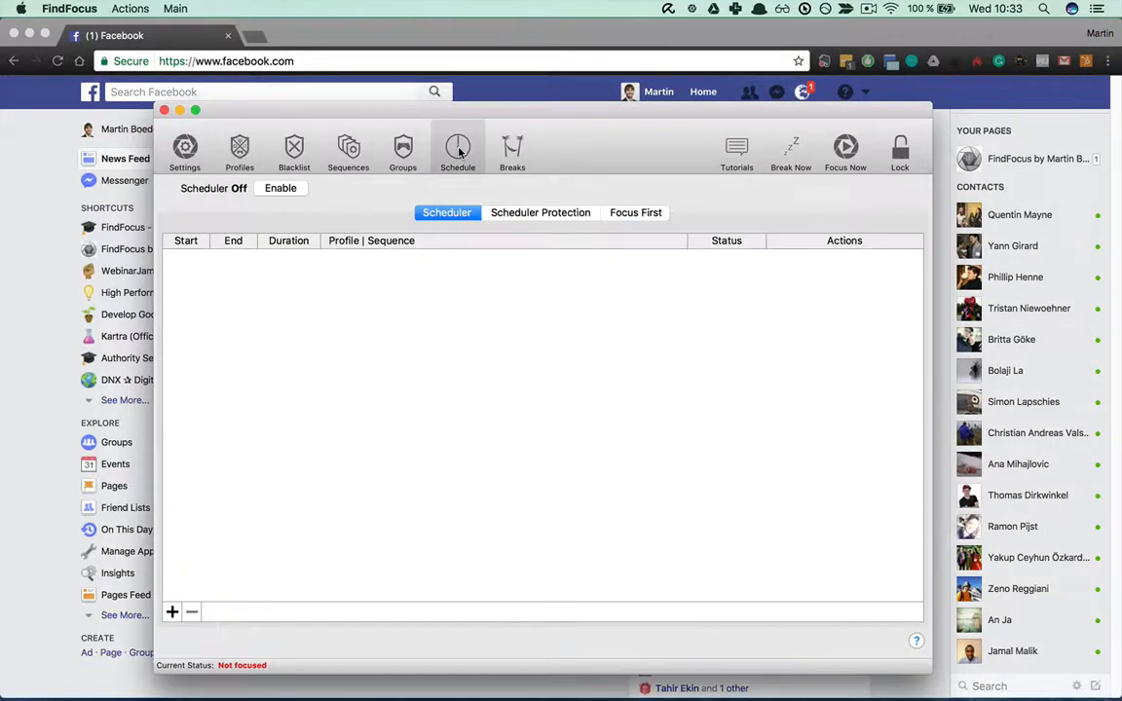
drag(565, 123, 553, 68)
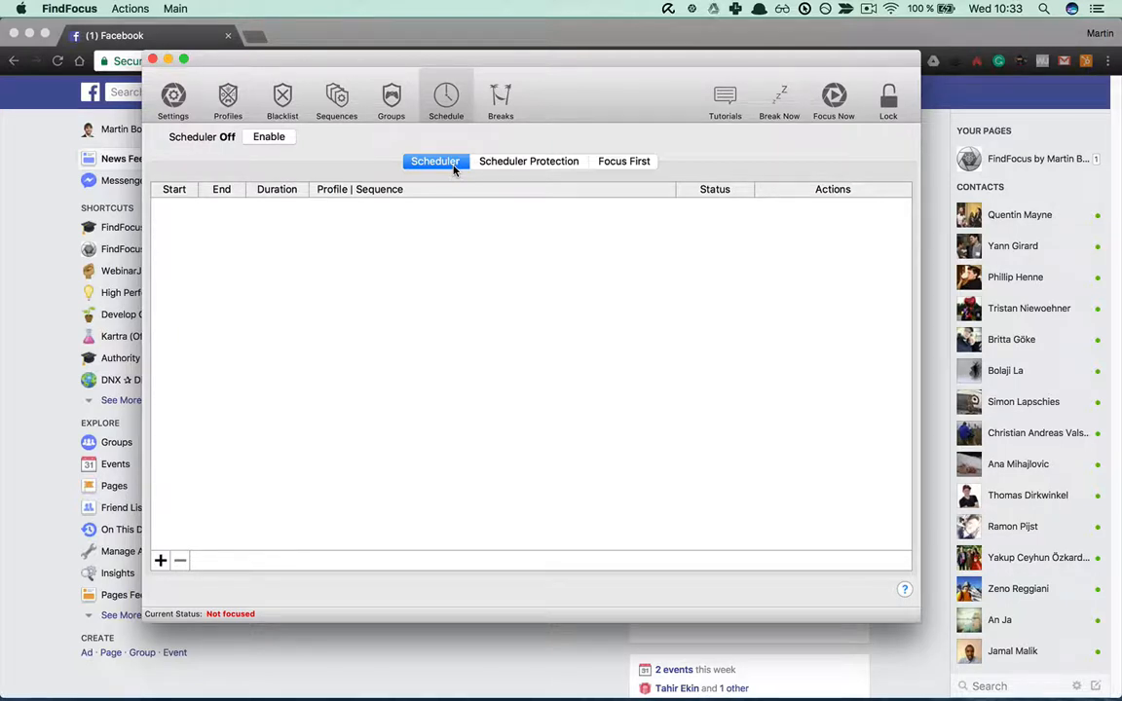
click(270, 138)
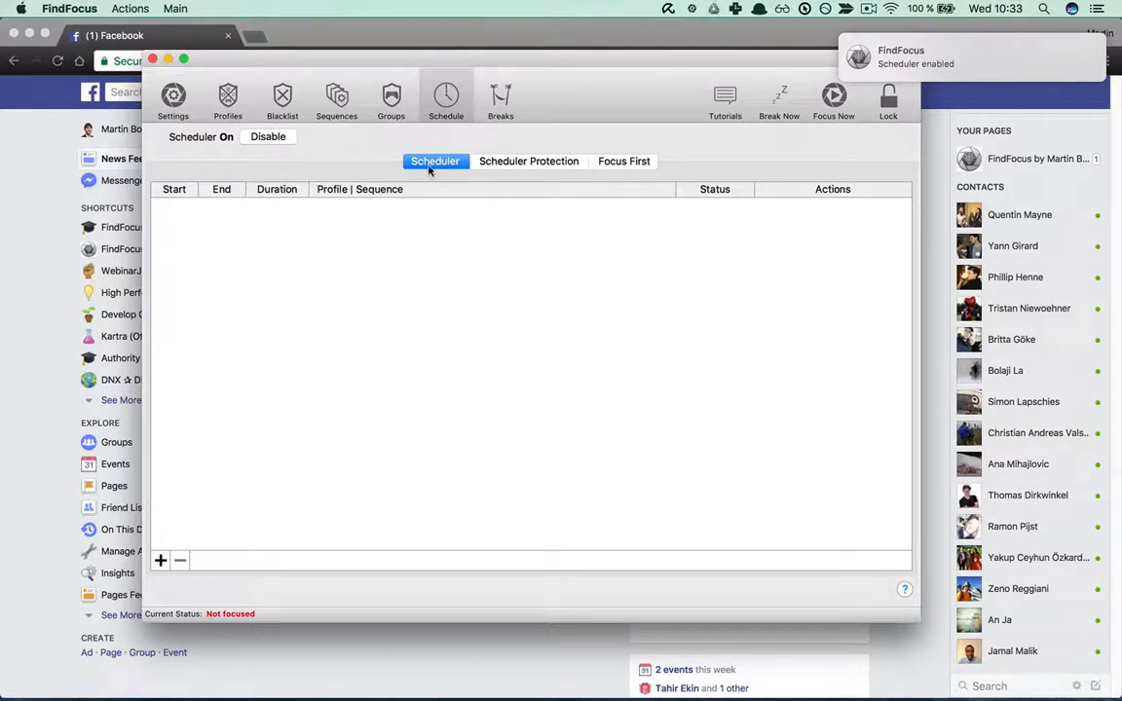
Schedule the Pomodoro_Deep_Work sequence to start at 08:00 from Monday to Friday
click(161, 560)
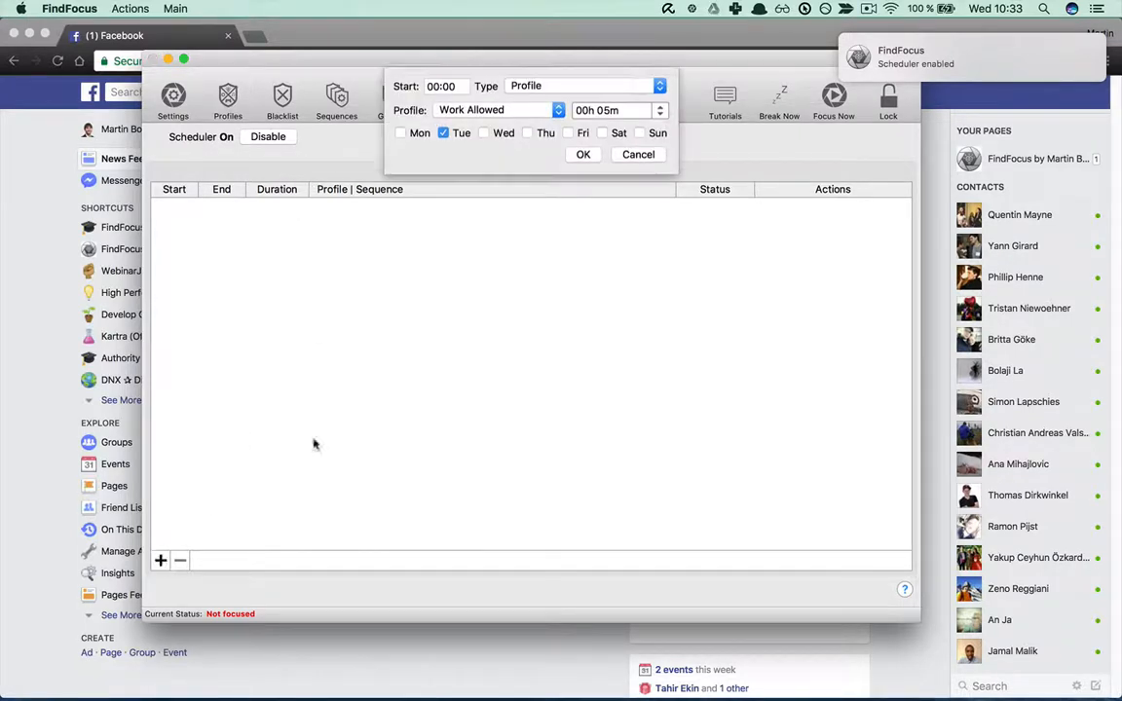
click(599, 88)
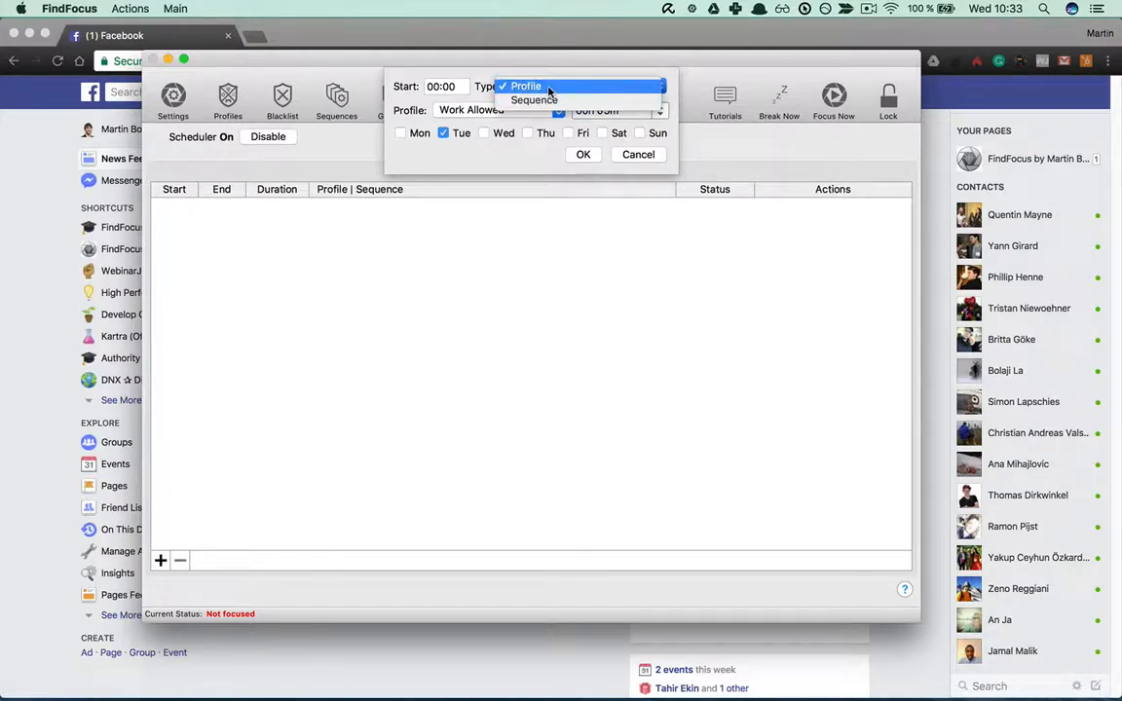
click(548, 103)
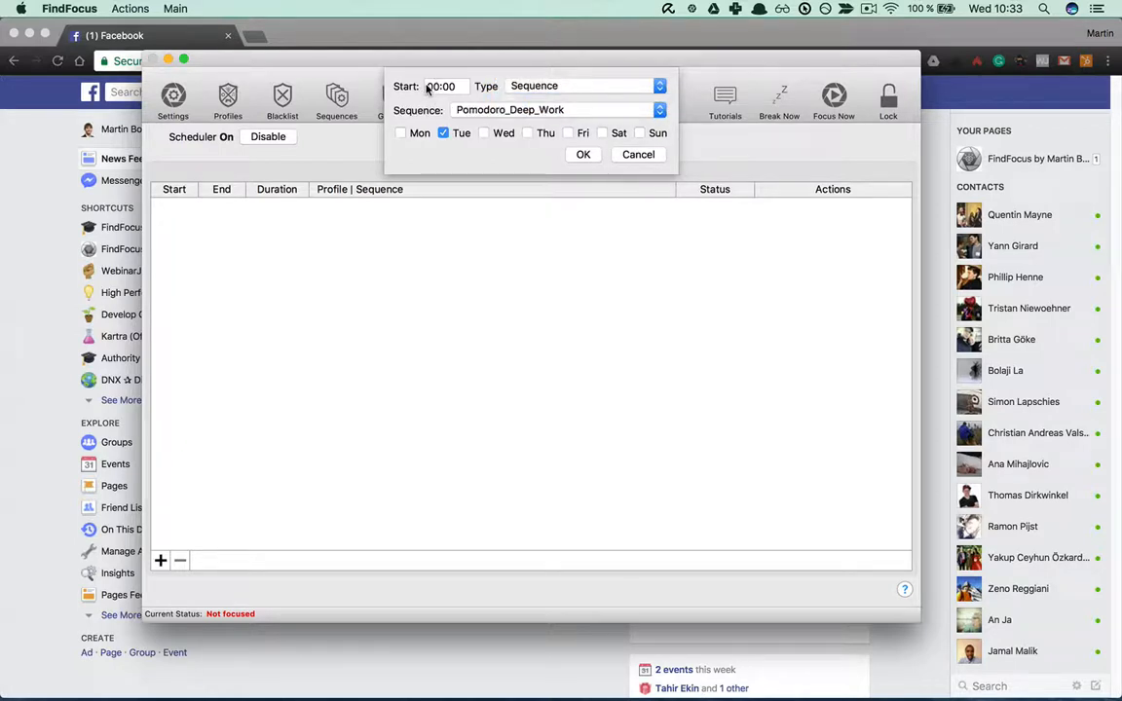
click(446, 85)
click(402, 136)
click(484, 133)
click(528, 133)
click(568, 133)
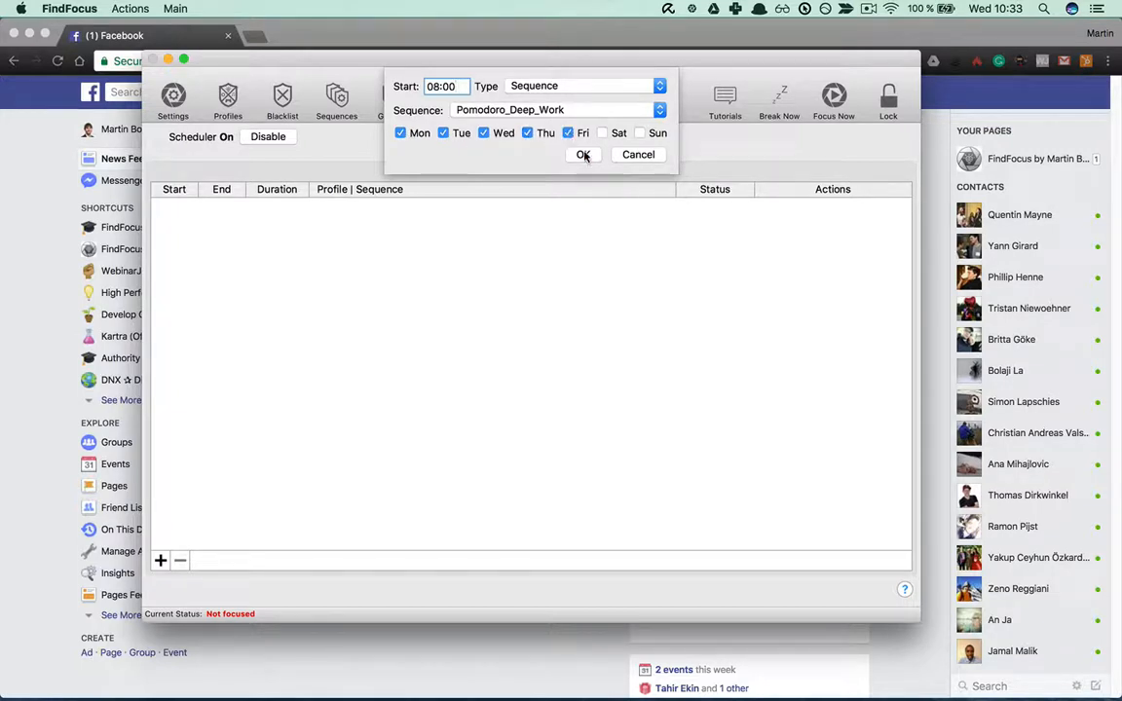
click(582, 155)
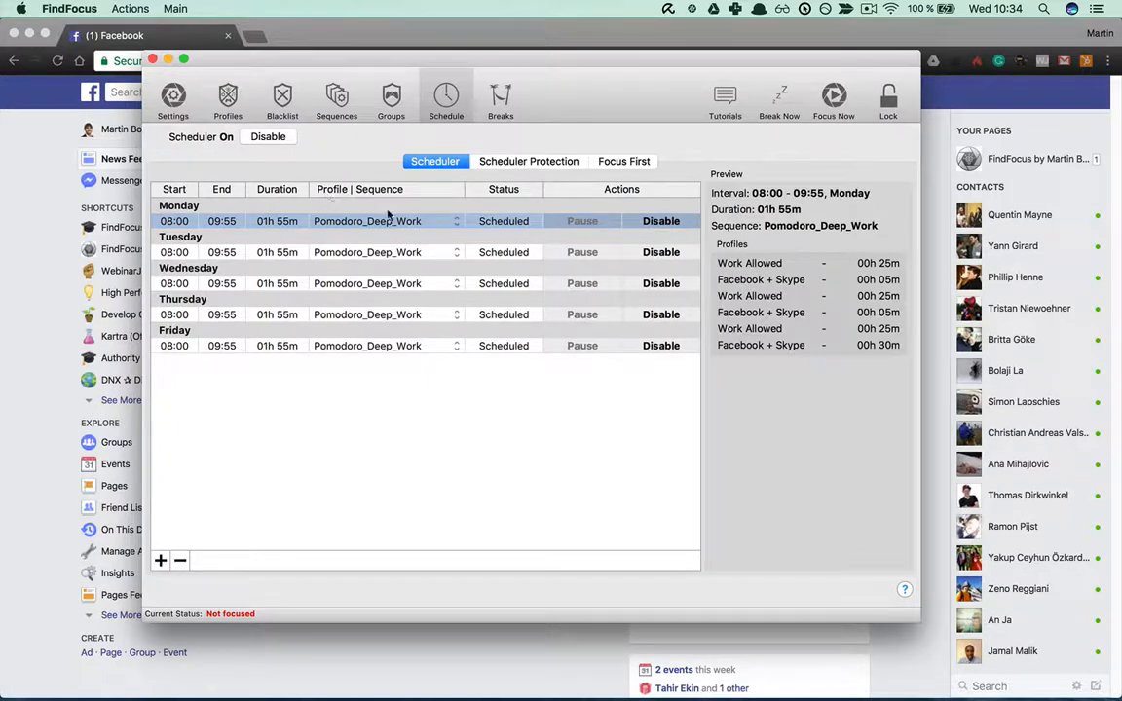
Remove all the Monday to Friday Pomodoro_Deep_Work entries from the schedule
click(181, 562)
click(181, 562)
click(180, 562)
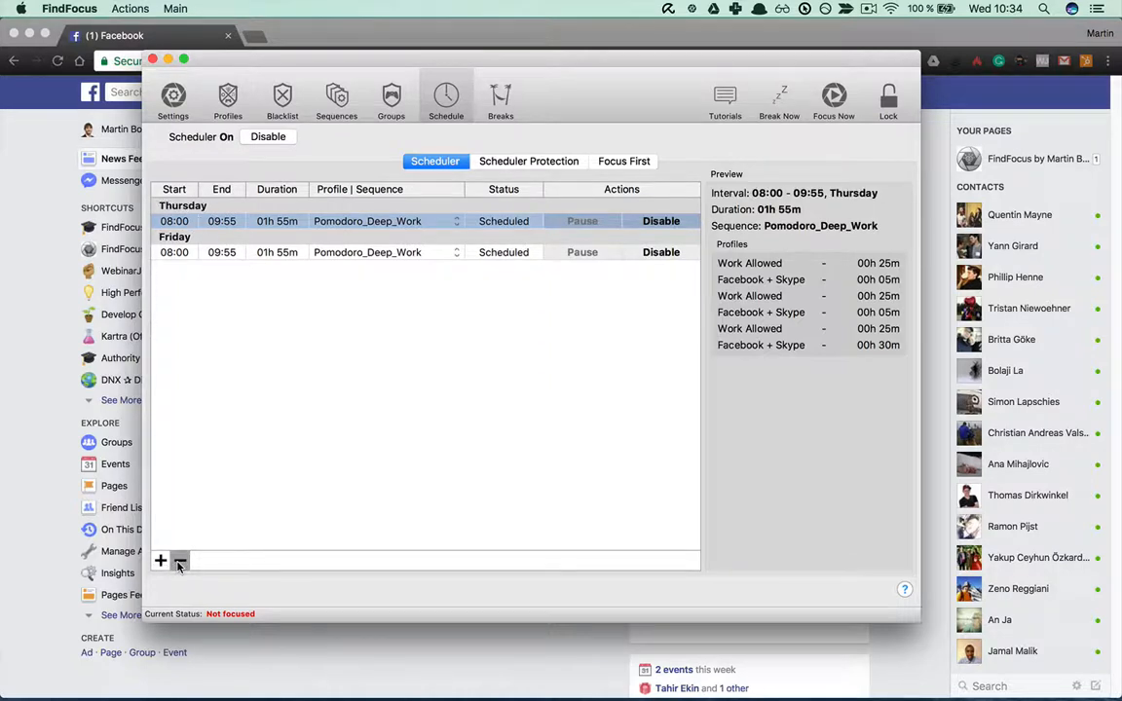
click(180, 562)
click(180, 562)
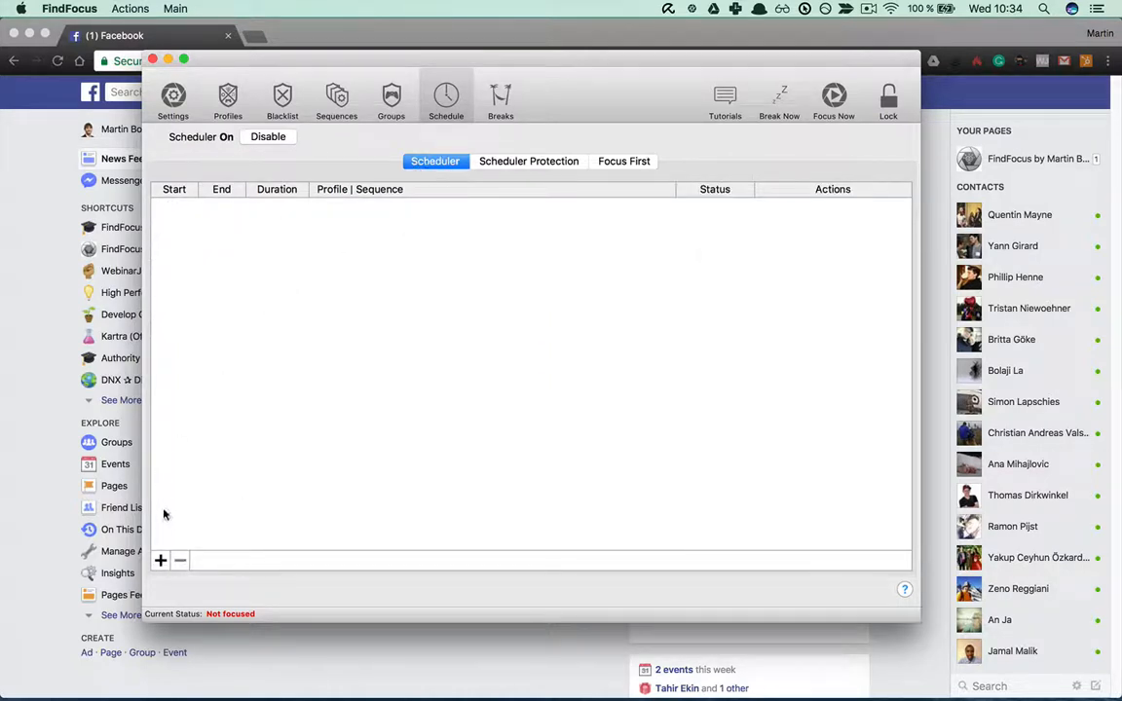
Schedule the Facebook + Skype profile to start at 08:00 for 5 minutes from Monday to Friday
click(160, 560)
click(563, 92)
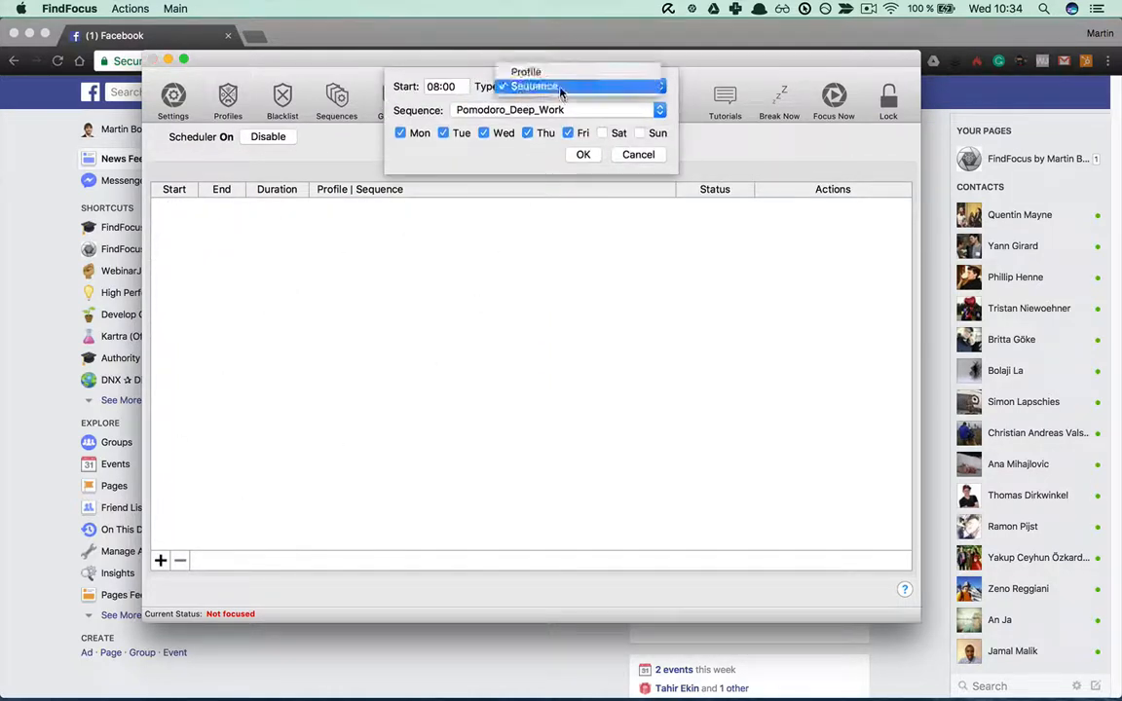
click(552, 72)
click(456, 109)
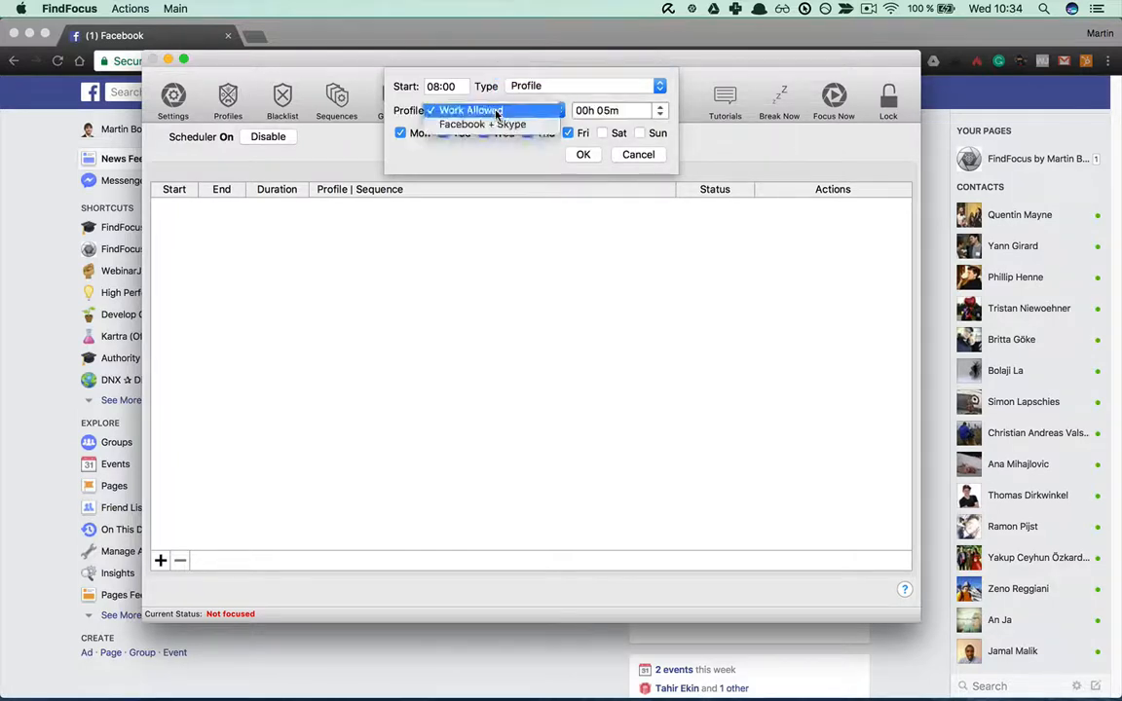
click(487, 122)
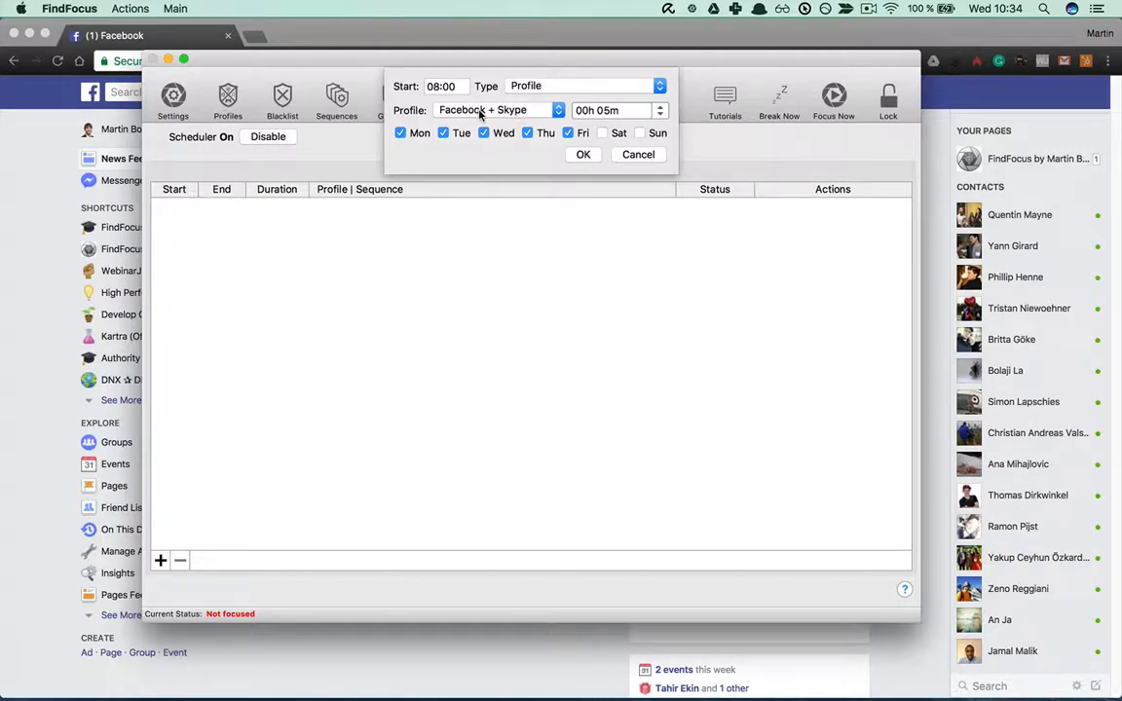
click(583, 155)
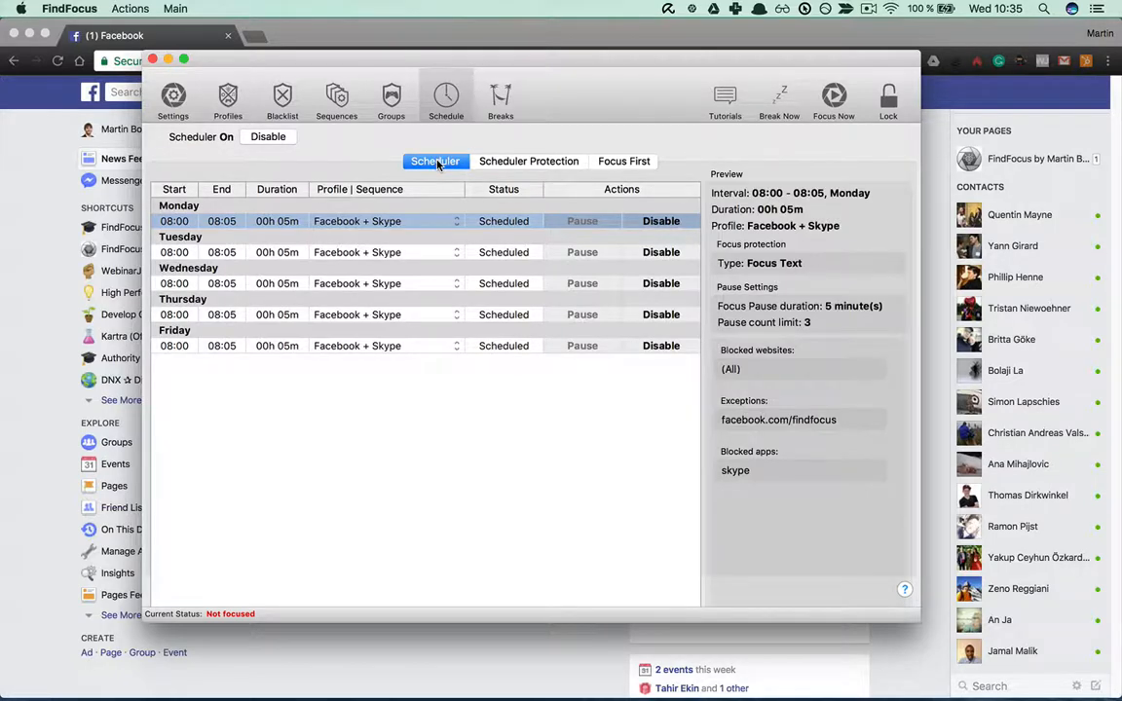
Check the scheduler protection page and the previews of the Tuesday, Wednesday and Thursday schedule entries
click(521, 163)
click(437, 163)
click(198, 257)
click(208, 284)
click(217, 315)
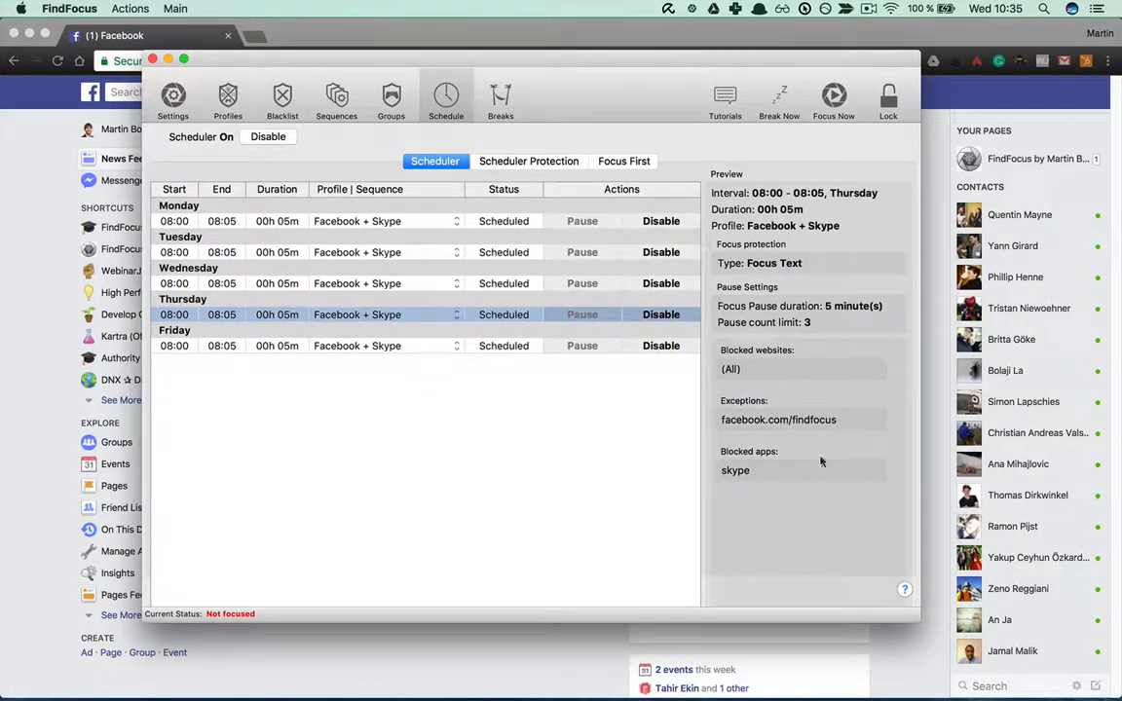
Schedule the Work Allowed profile to start at 08:00 for 1 hour 5 minutes from Monday to Friday
drag(915, 622, 976, 662)
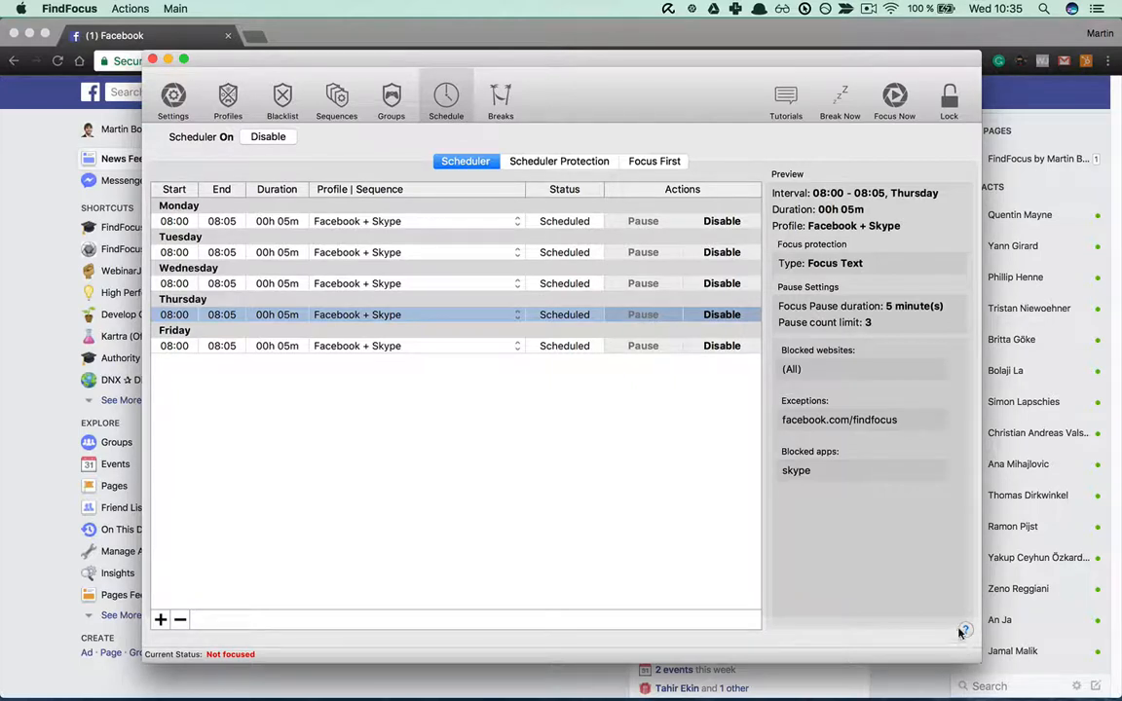
click(161, 621)
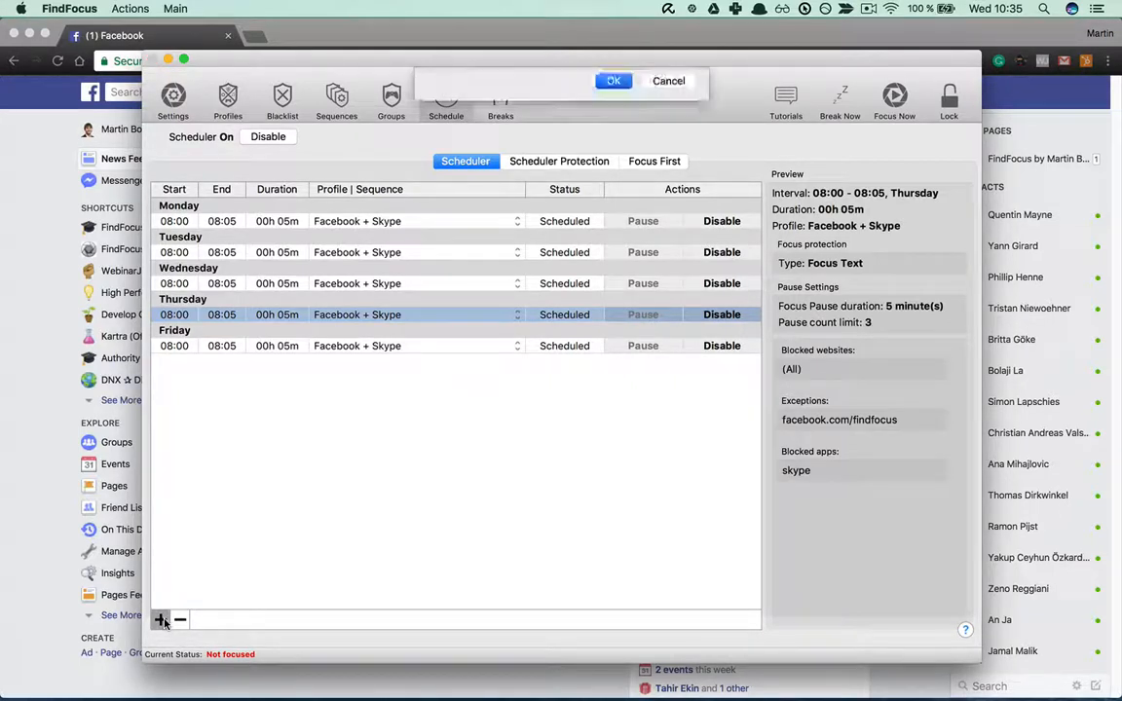
click(489, 104)
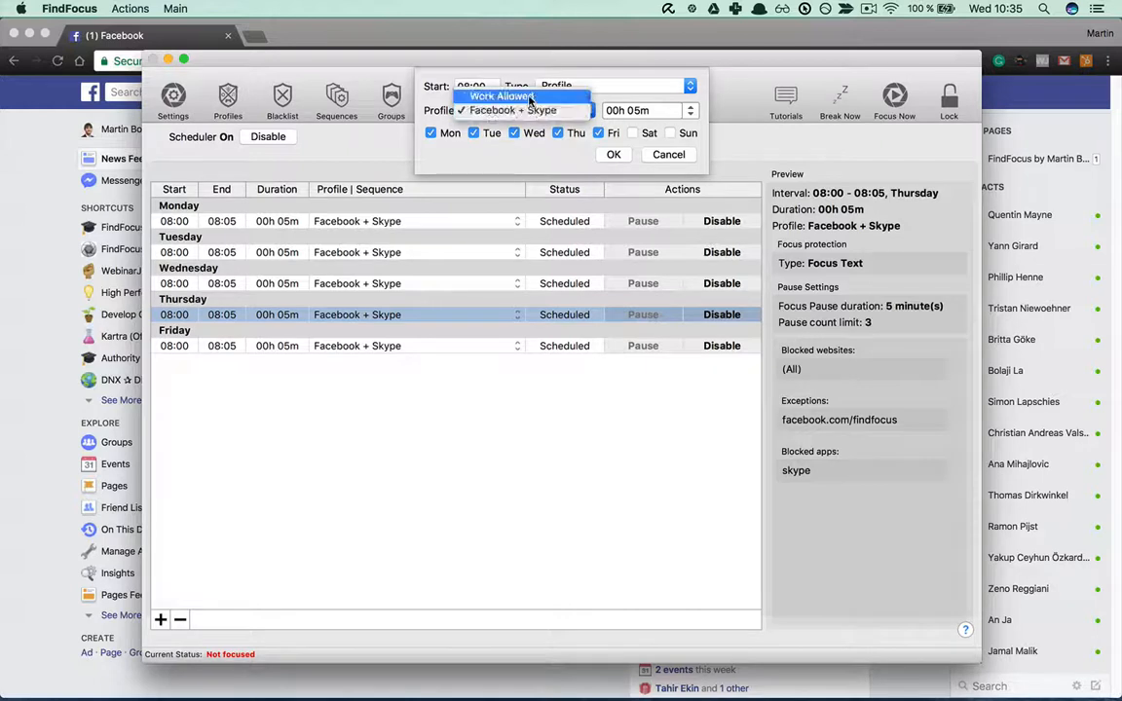
click(492, 93)
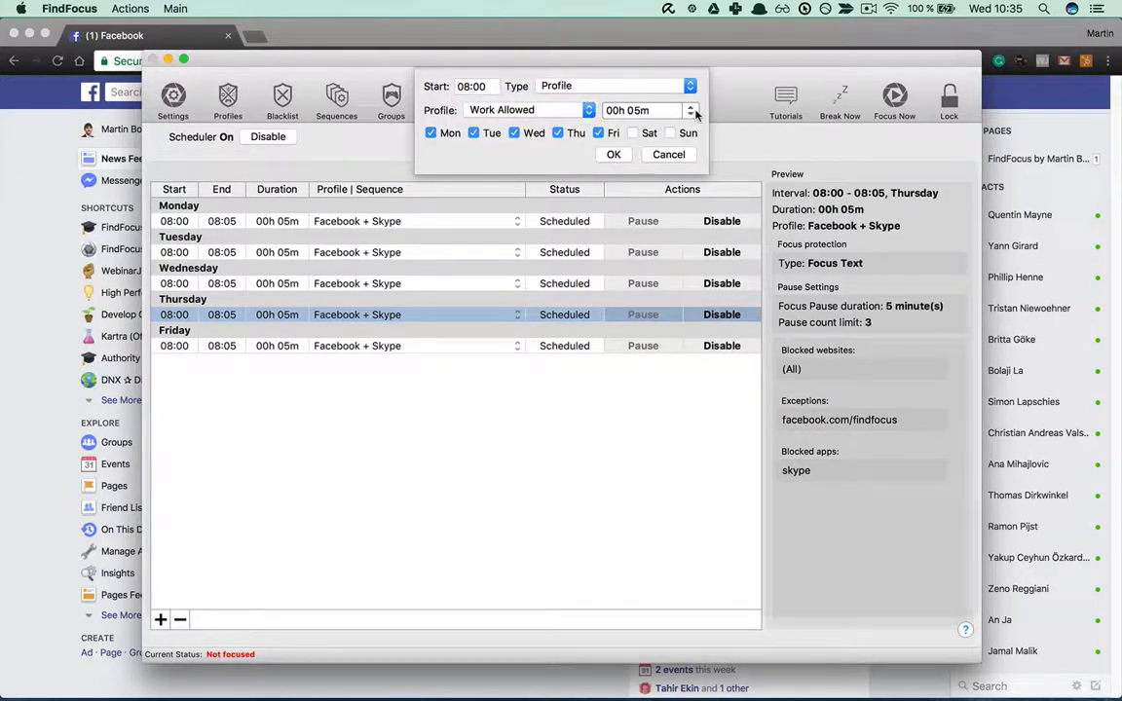
double_click(628, 110)
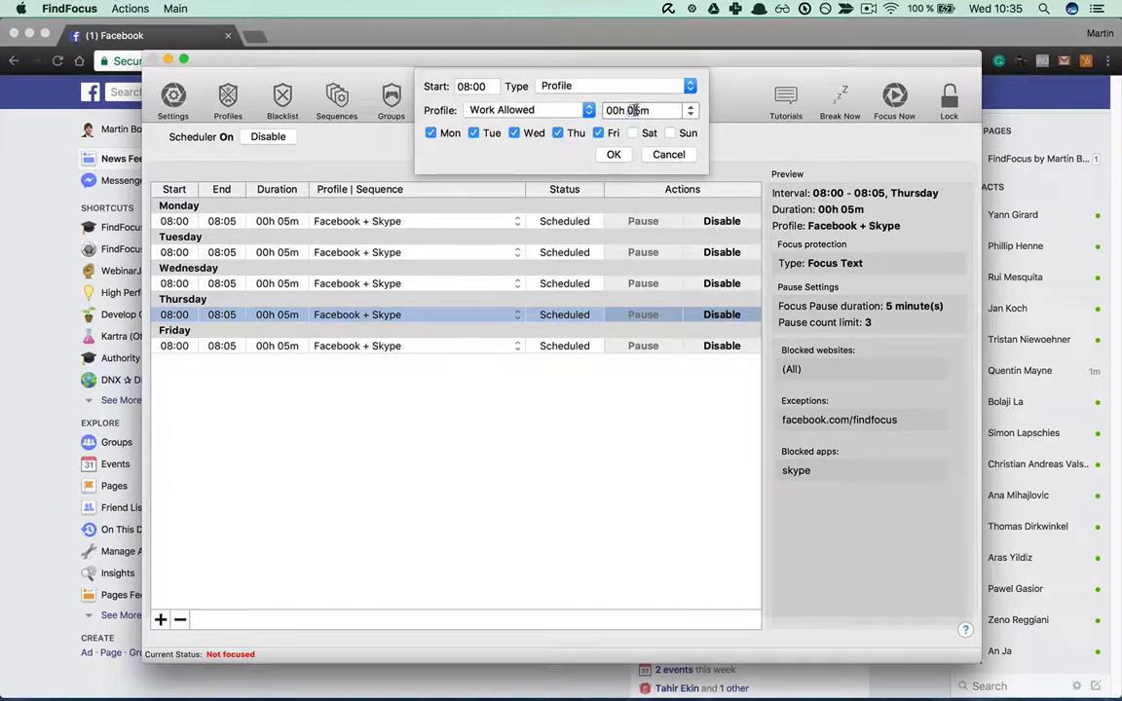
click(490, 87)
click(620, 109)
key(BackSpace)
text(1)
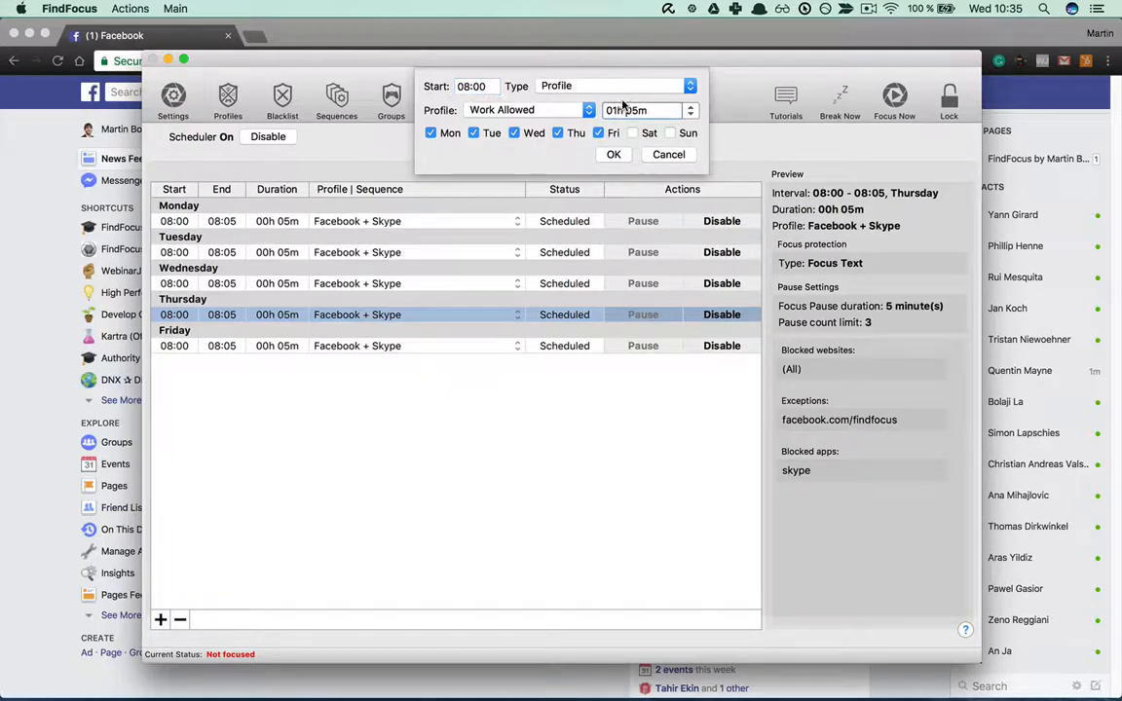
click(615, 158)
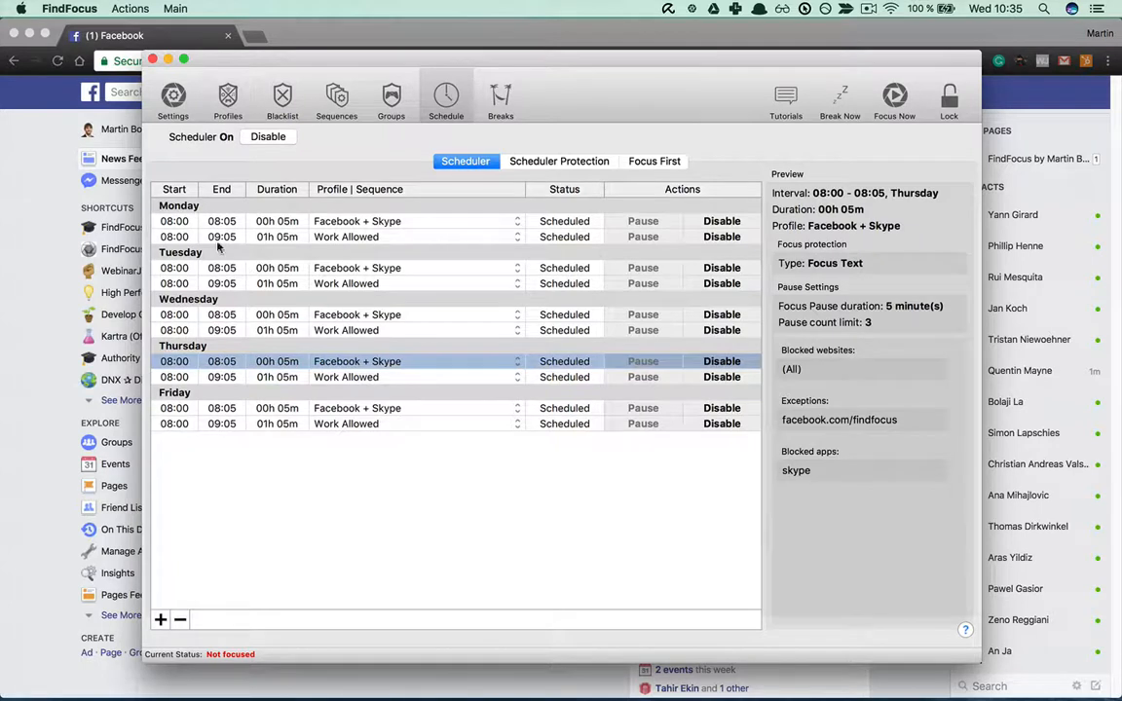
Compare the previews of Monday's Facebook + Skype and Work Allowed entries, including their blocked websites and exceptions
key(Up)
key(Up)
key(Up)
key(Up)
key(Up)
key(Up)
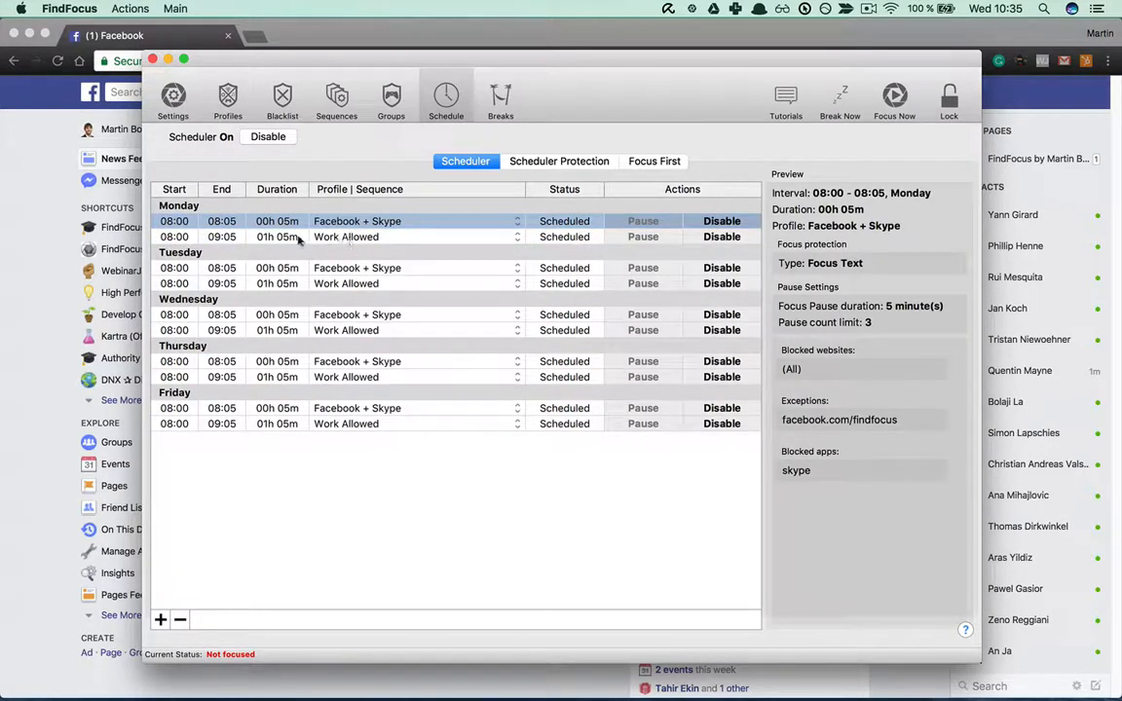
click(344, 238)
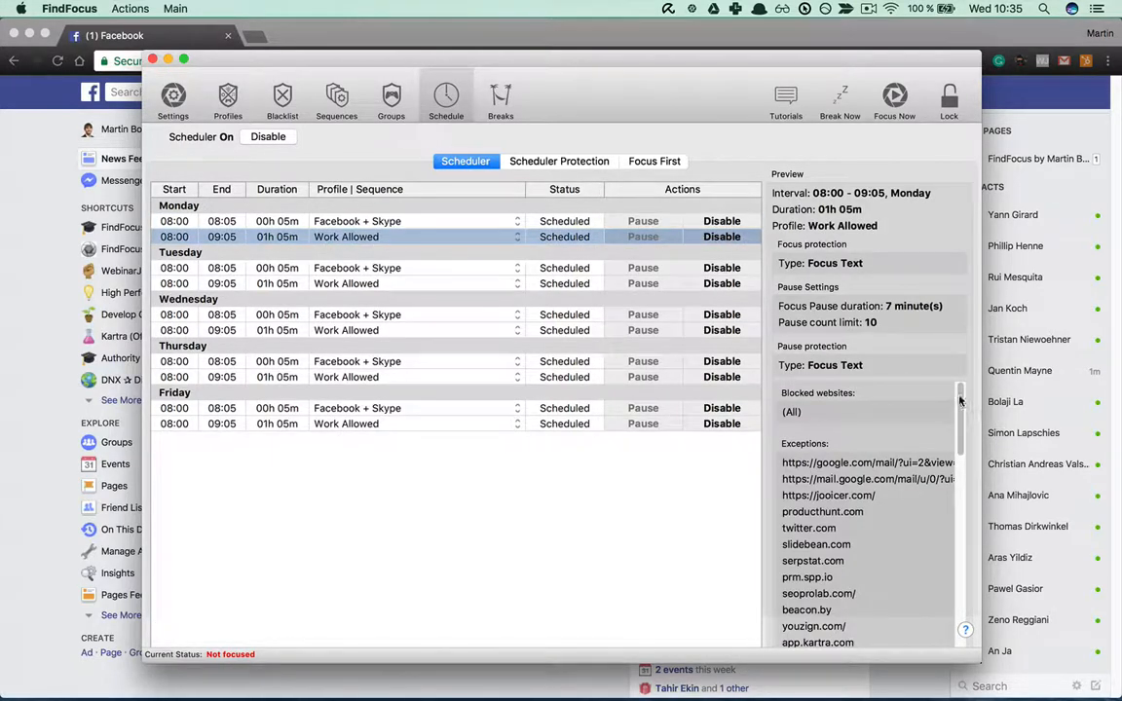
drag(963, 409, 970, 383)
click(442, 221)
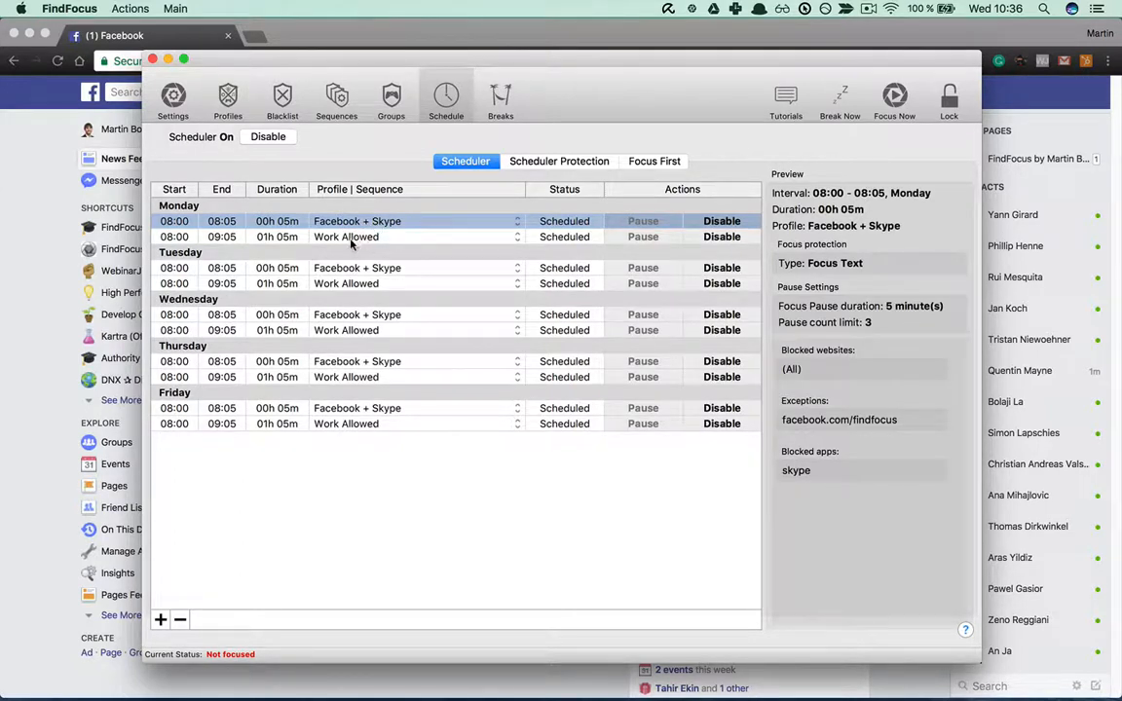
click(349, 238)
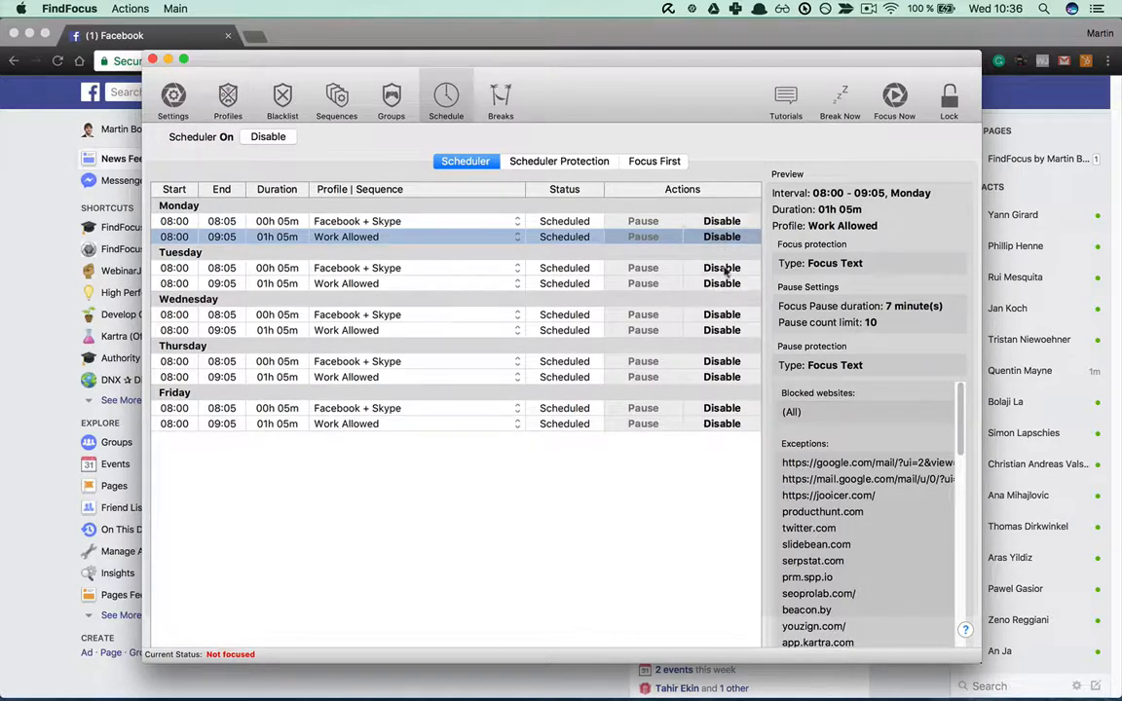
Disable both Tuesday schedule entries and enable them again
click(723, 270)
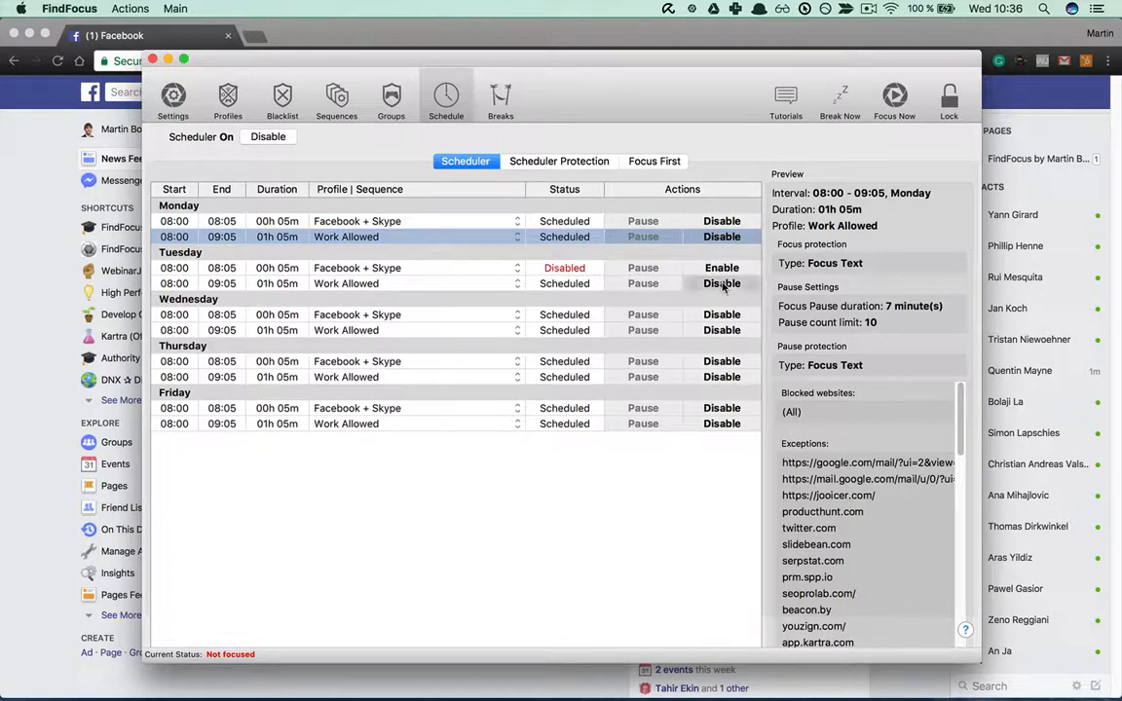
click(723, 284)
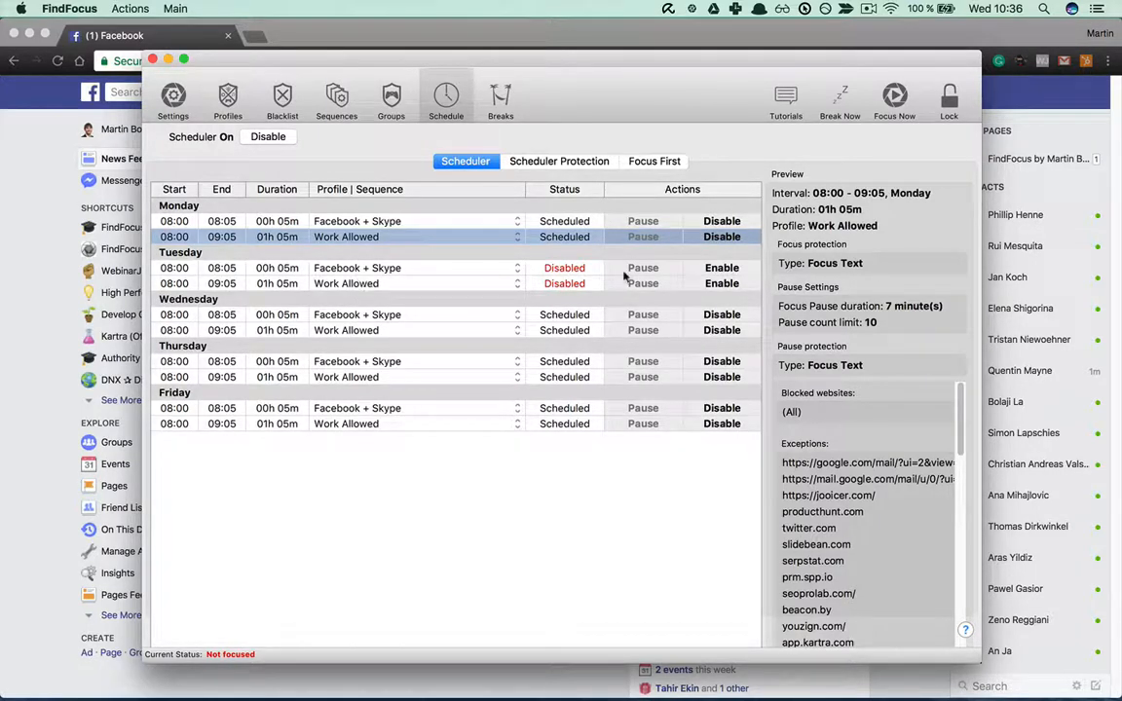
click(741, 271)
click(733, 283)
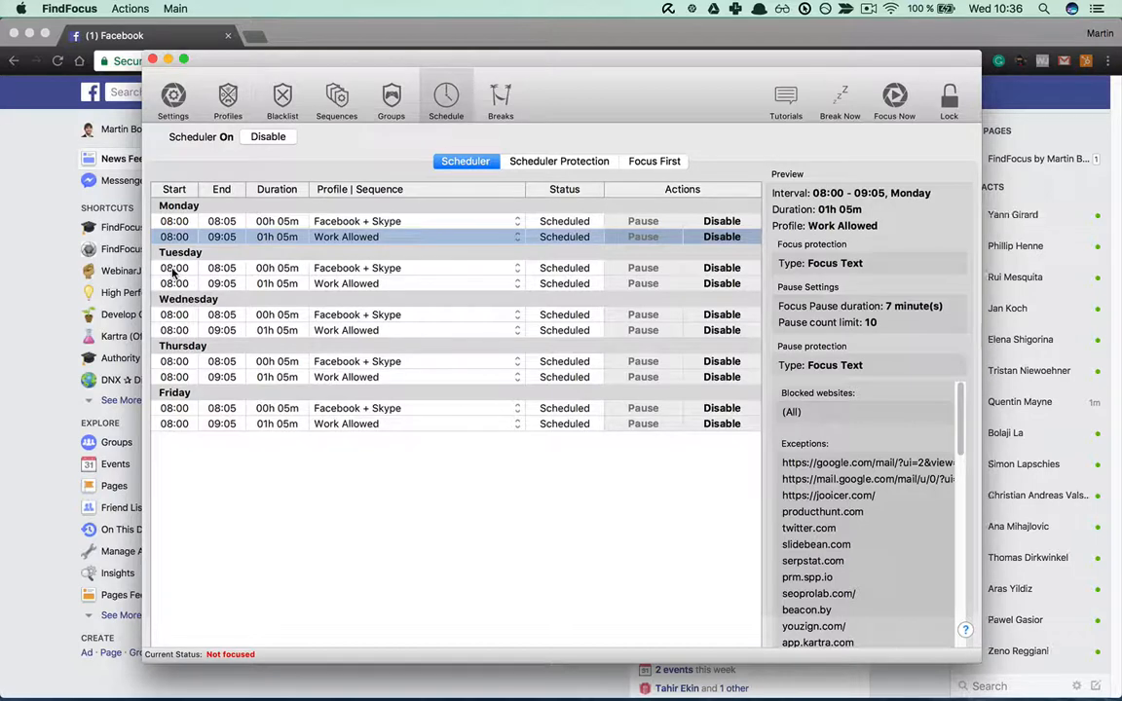
Review the scheduler protection settings
click(566, 163)
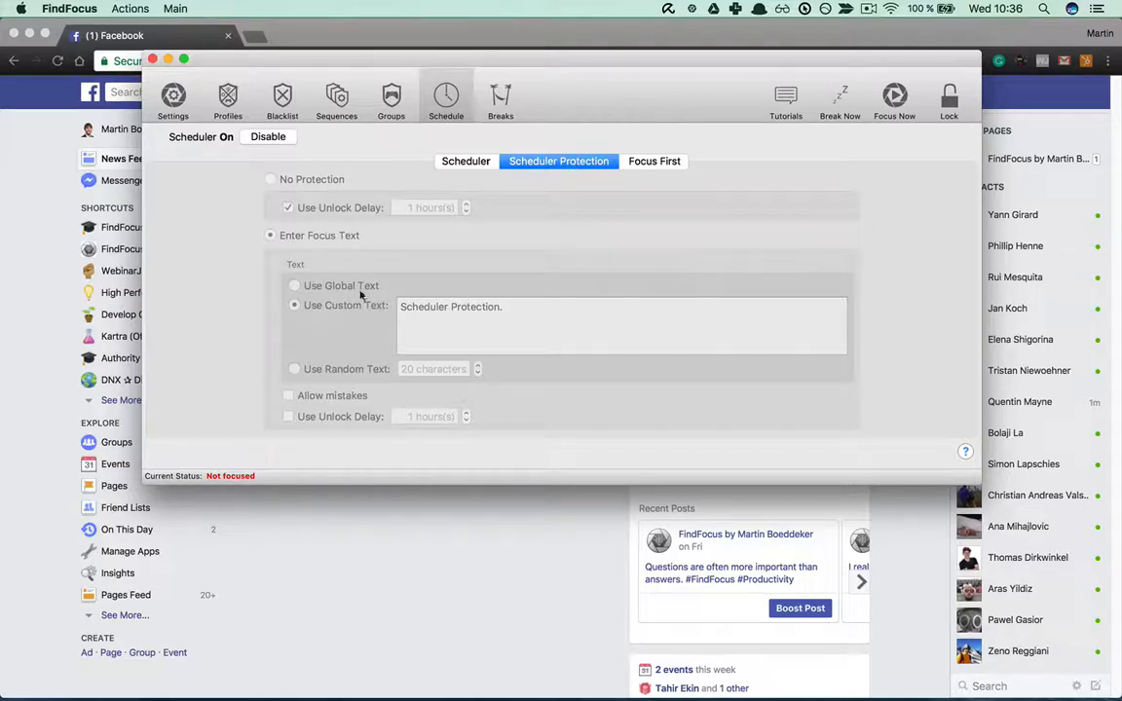
click(475, 164)
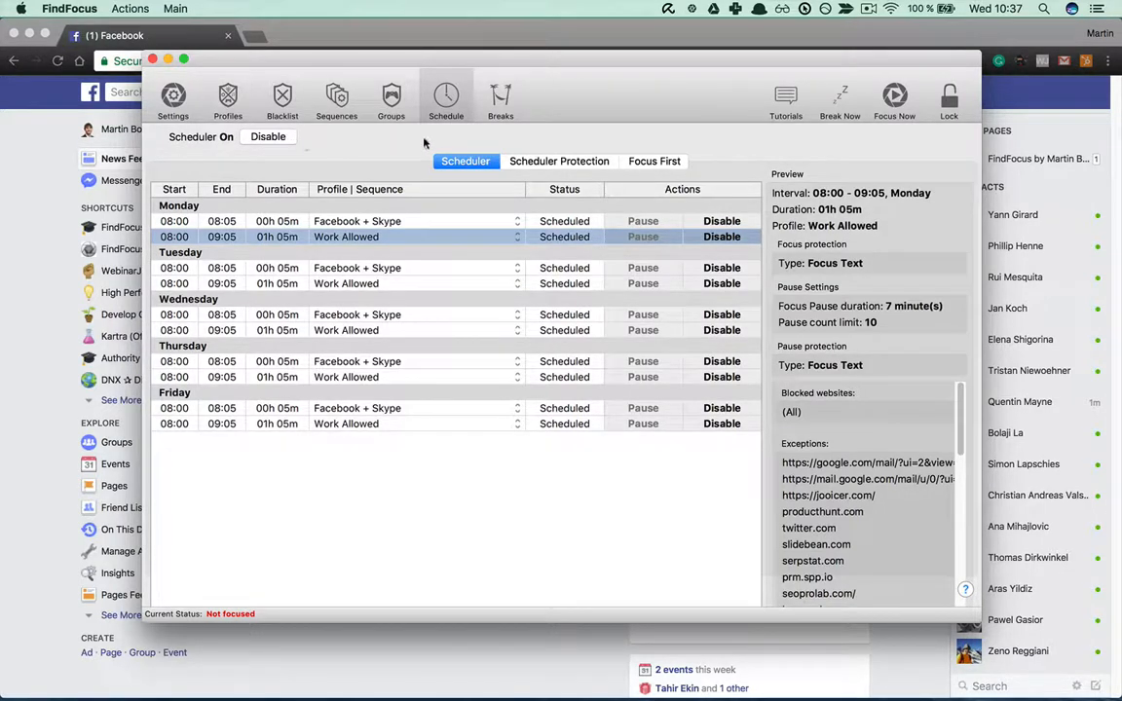
click(530, 161)
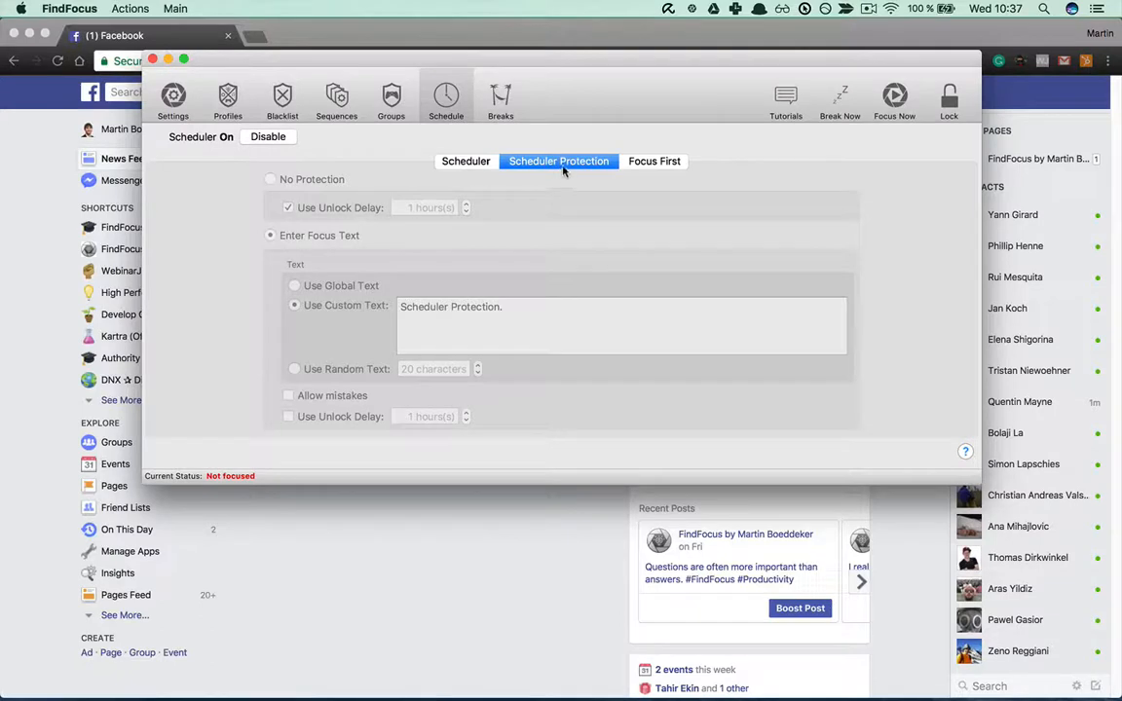
Set the FocusFirst interval to 06:00–10:00, keep the Pomodoro_Deep_Work sequence, and toggle FocusFirst on and back off
click(655, 164)
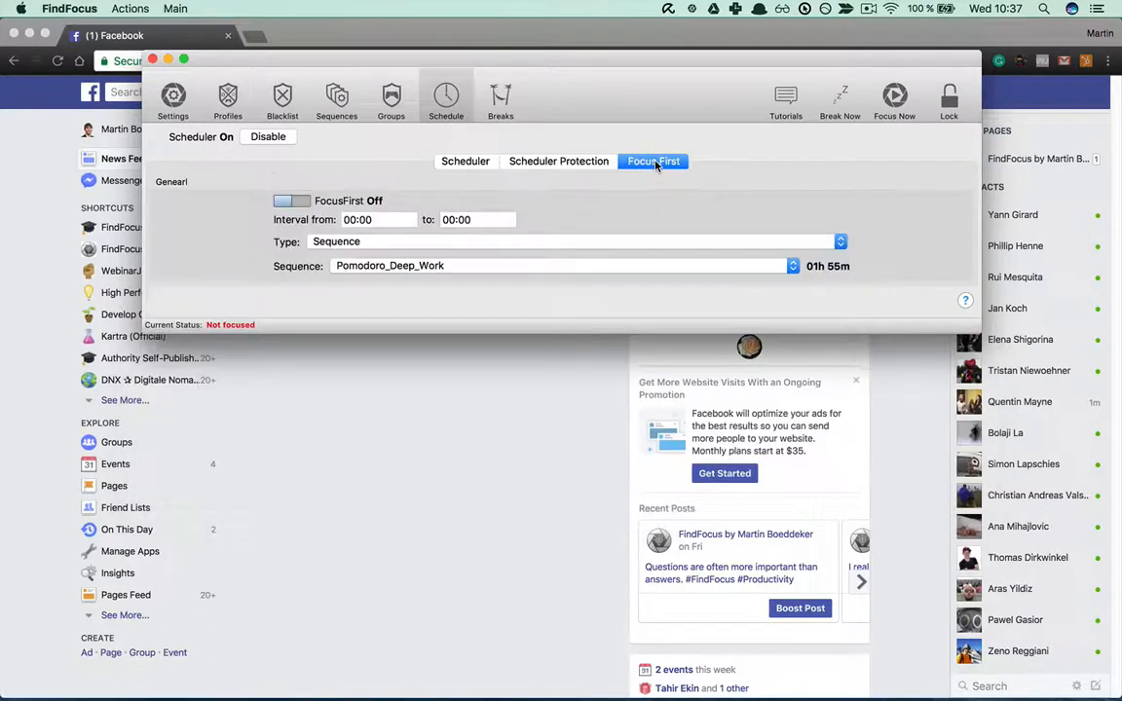
click(343, 219)
click(442, 214)
click(376, 246)
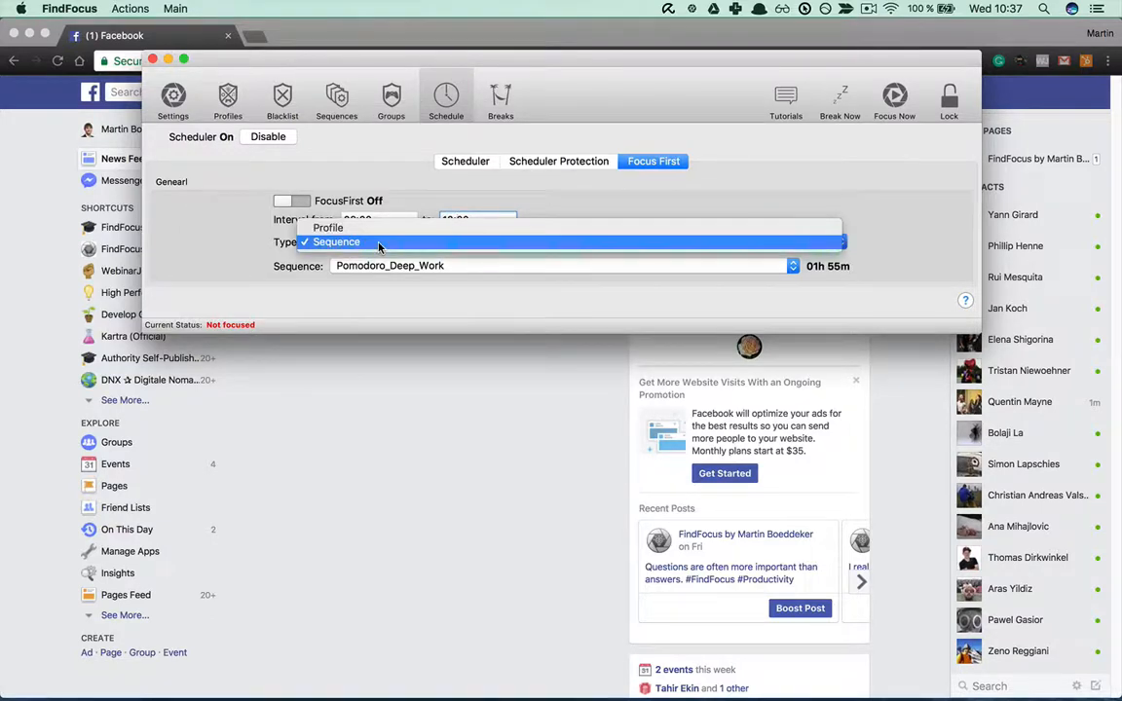
click(380, 244)
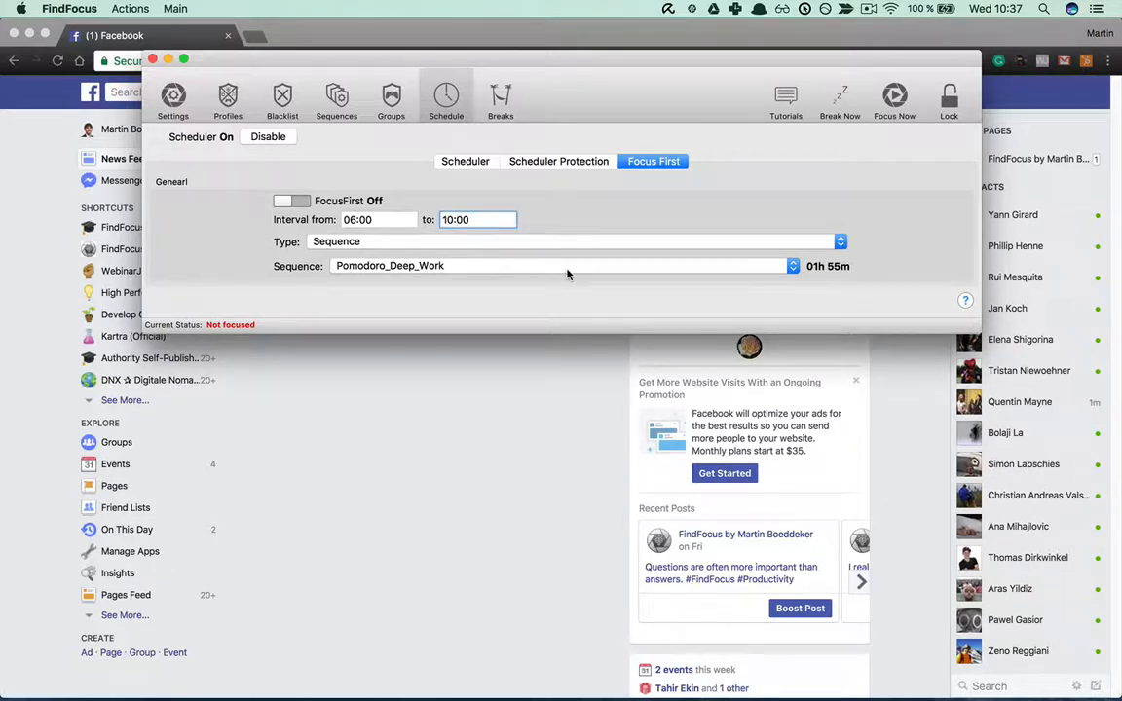
click(298, 202)
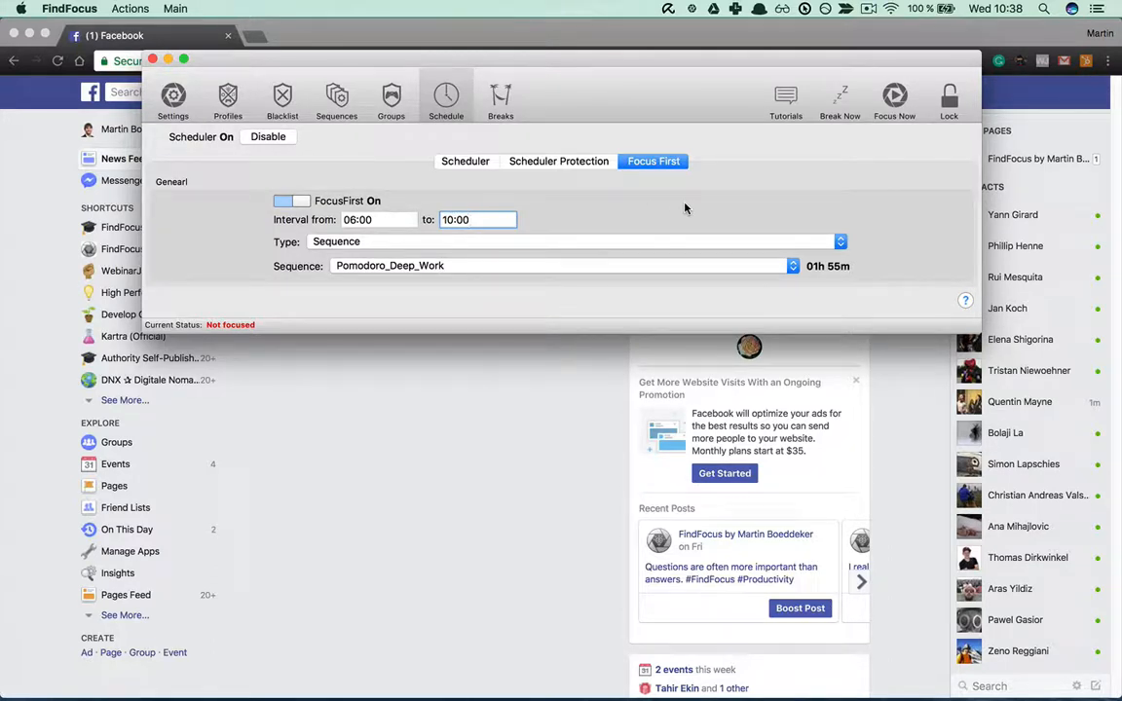
click(304, 204)
Go to the flexible breaks settings, enable flexible breaks and disable them again
click(500, 102)
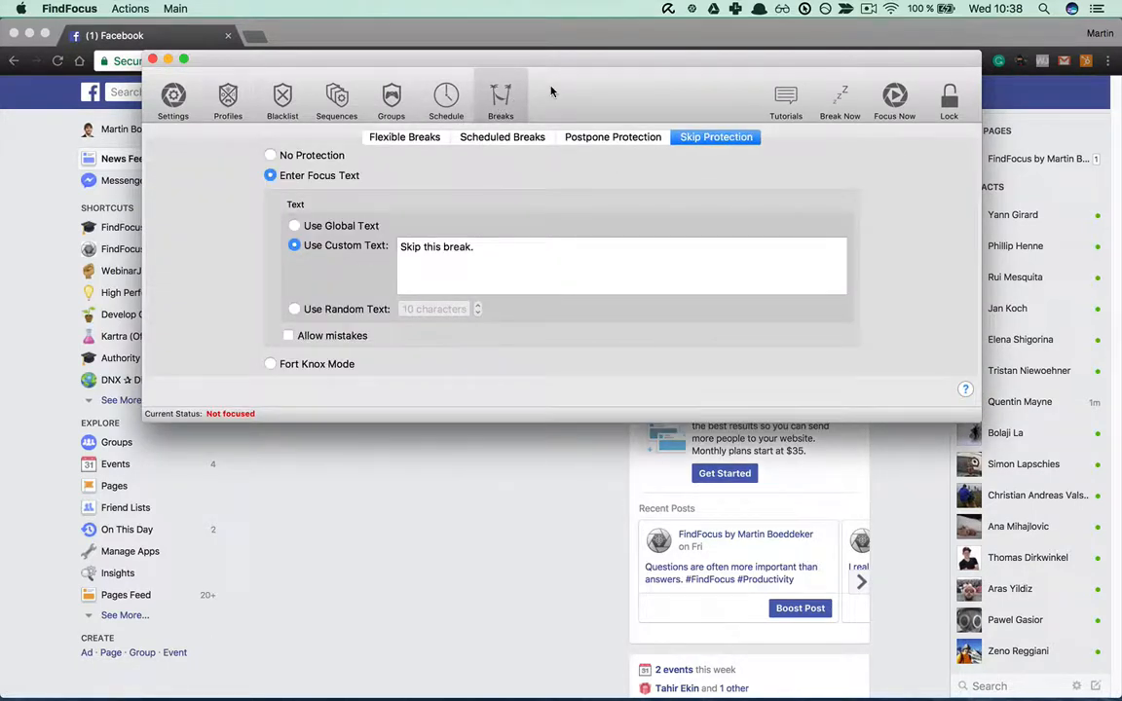
click(403, 140)
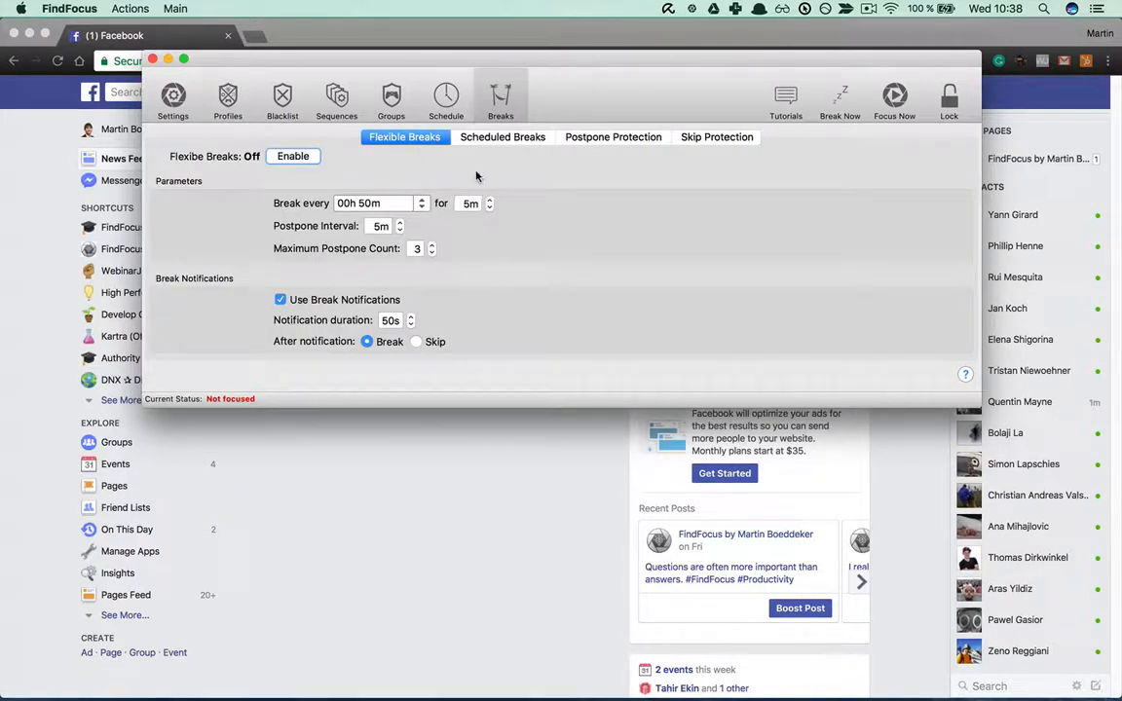
click(290, 160)
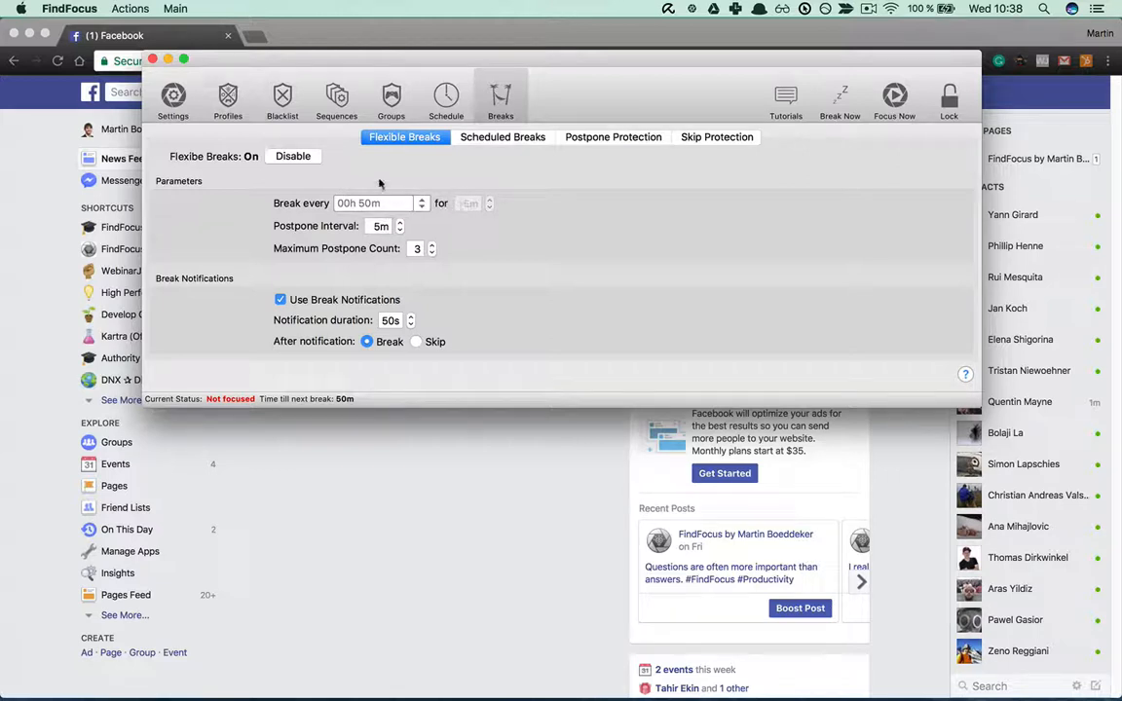
click(302, 161)
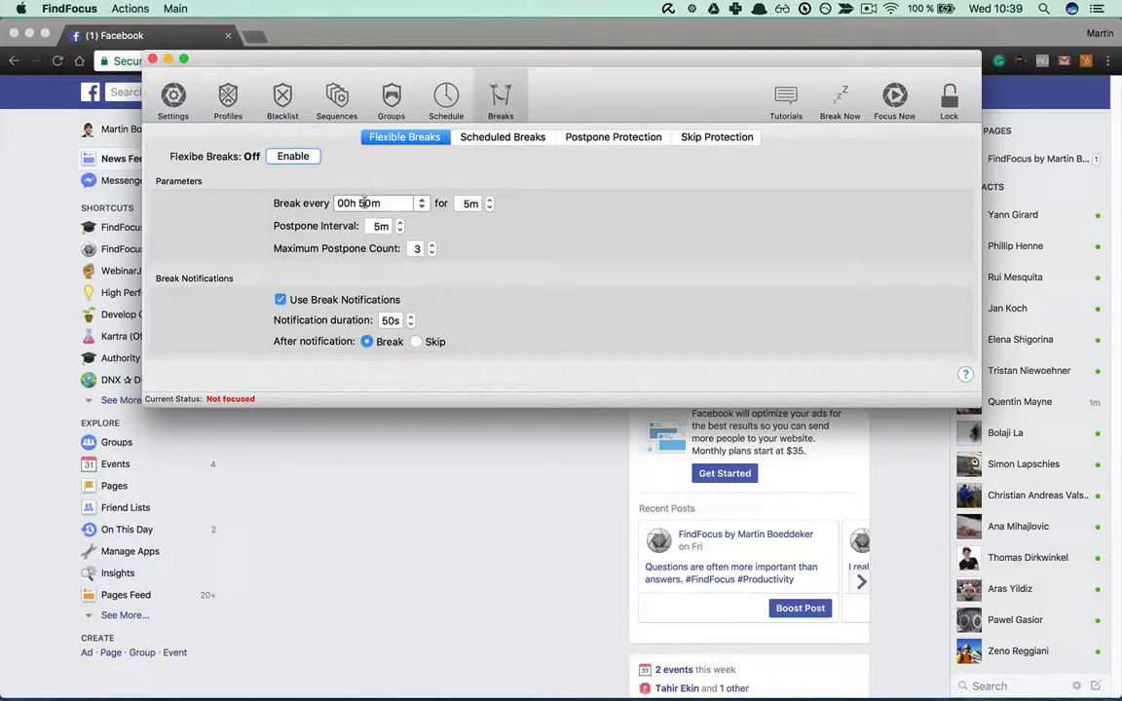
Raise the flexible break duration to 6 minutes and return it to 5 minutes
click(490, 200)
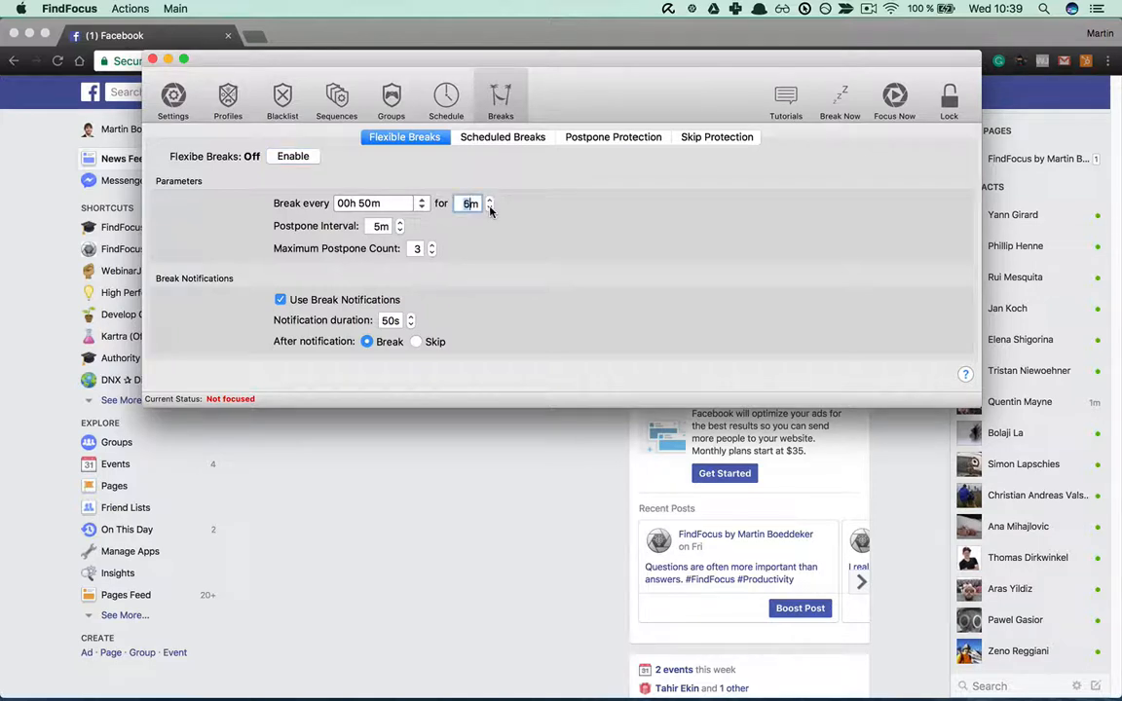
click(490, 208)
click(490, 202)
Set the maximum postpone count for flexible breaks to 10 and enable flexible breaks
click(434, 246)
click(433, 246)
click(433, 246)
click(434, 245)
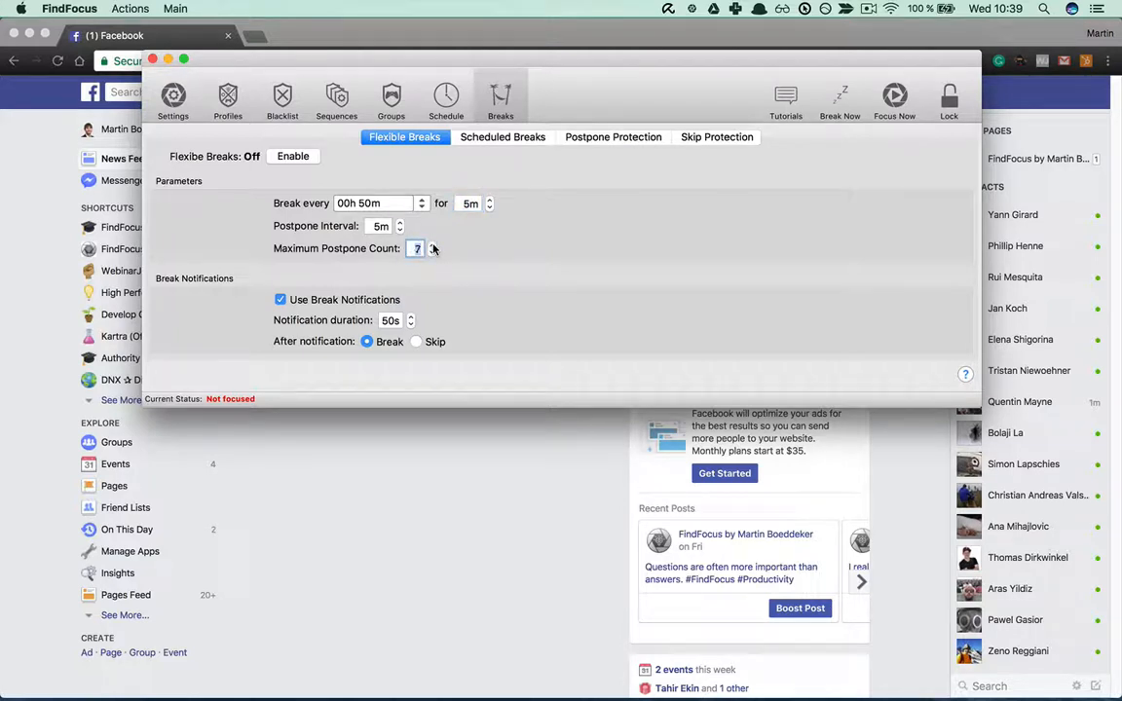
click(434, 246)
click(434, 245)
click(433, 246)
click(290, 155)
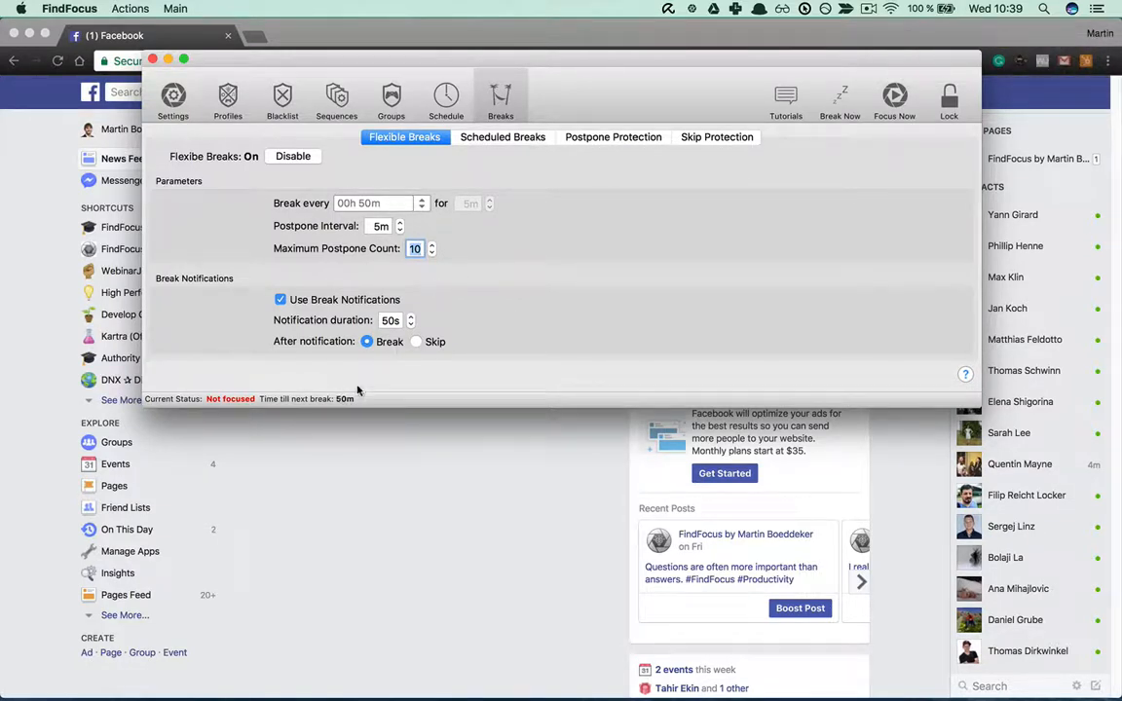
Review the scheduled breaks, postpone protection and skip protection settings, including the custom focus text for postponing a break
click(506, 139)
click(621, 140)
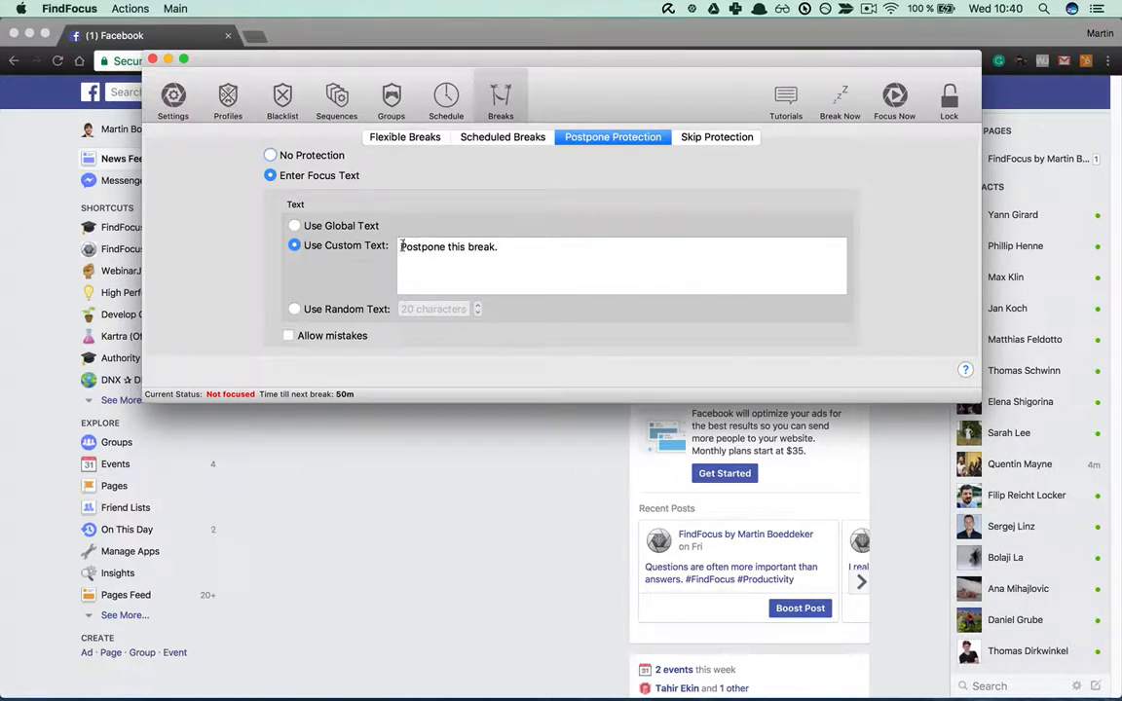
drag(400, 247, 508, 247)
click(522, 243)
click(706, 138)
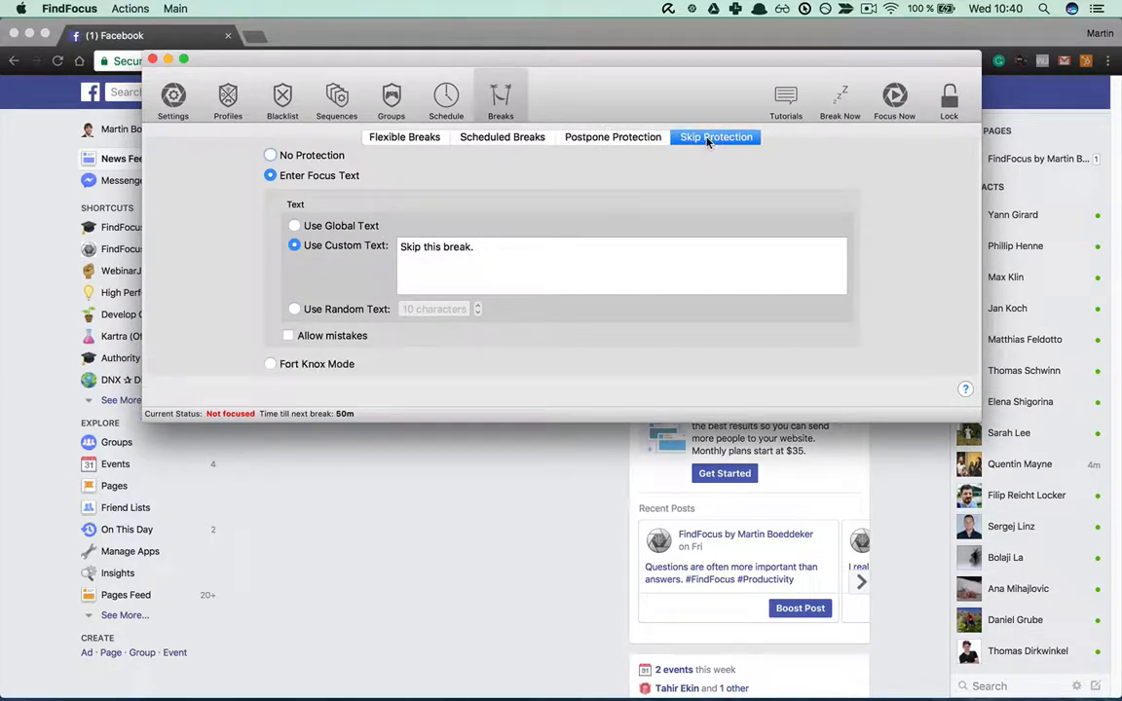
Review the custom focus texts for skipping and postponing a break, and return to the flexible breaks settings
drag(483, 247, 382, 249)
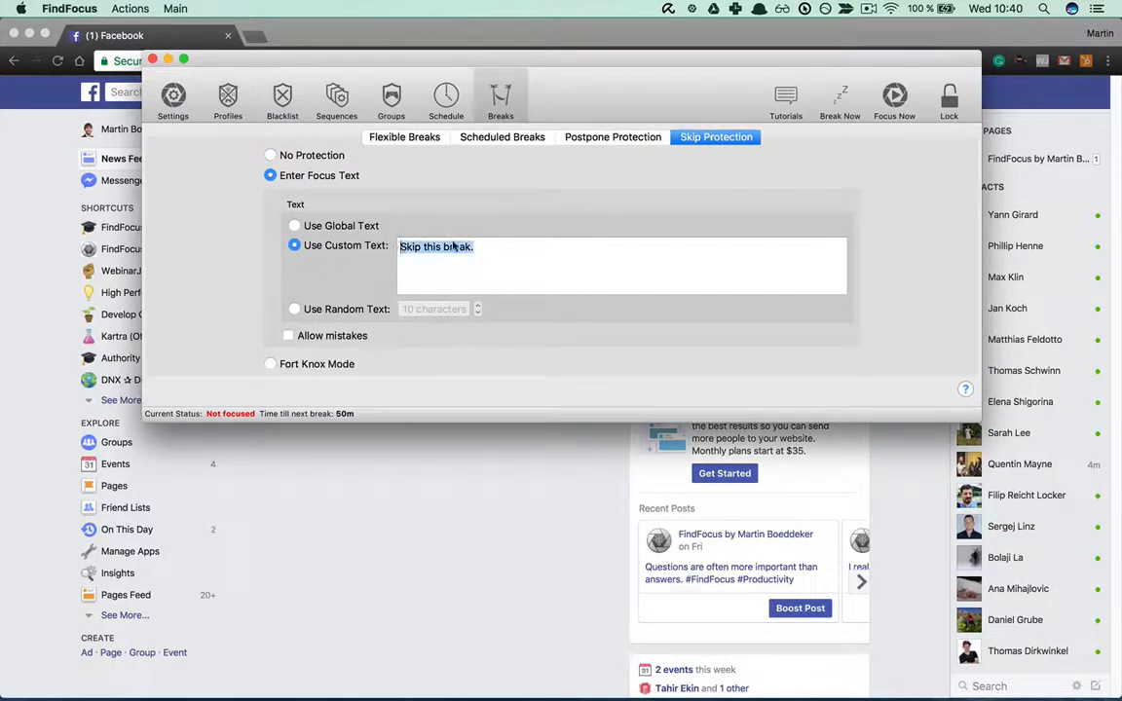
click(484, 246)
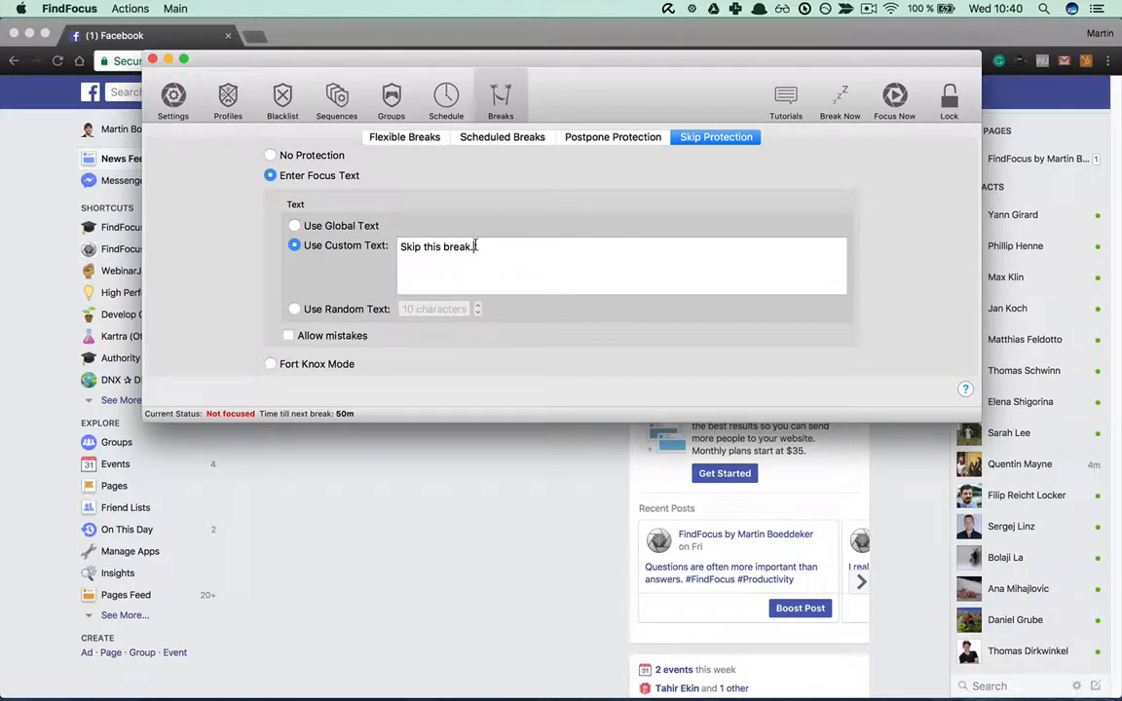
click(580, 136)
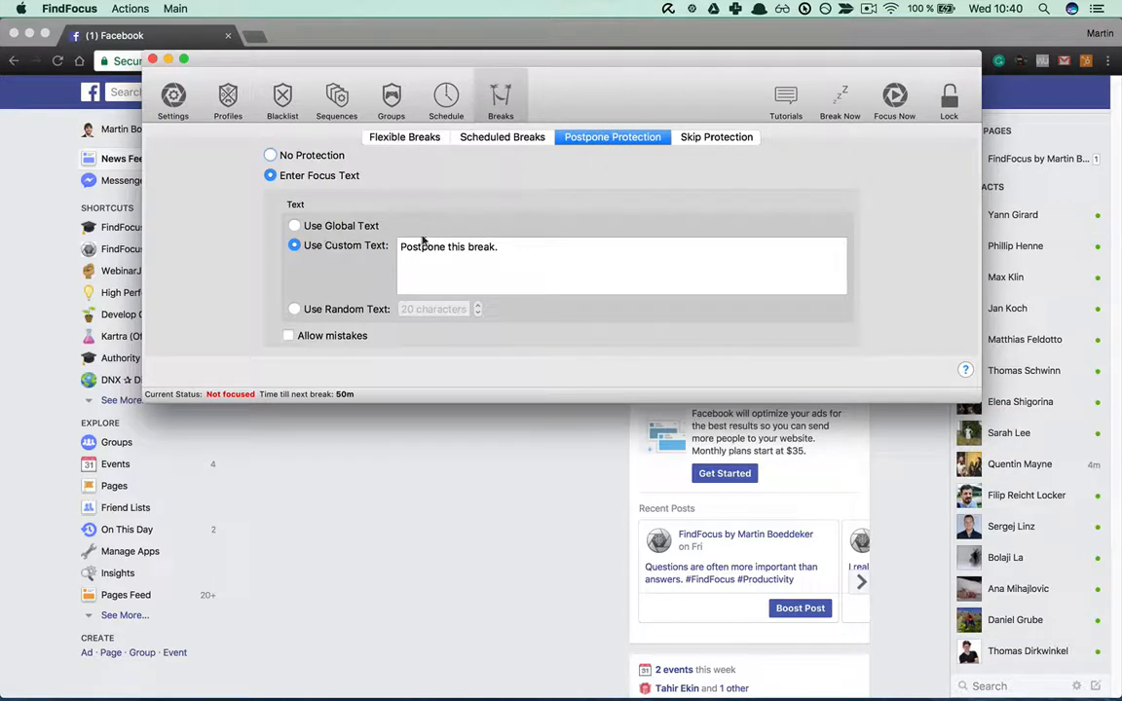
click(409, 136)
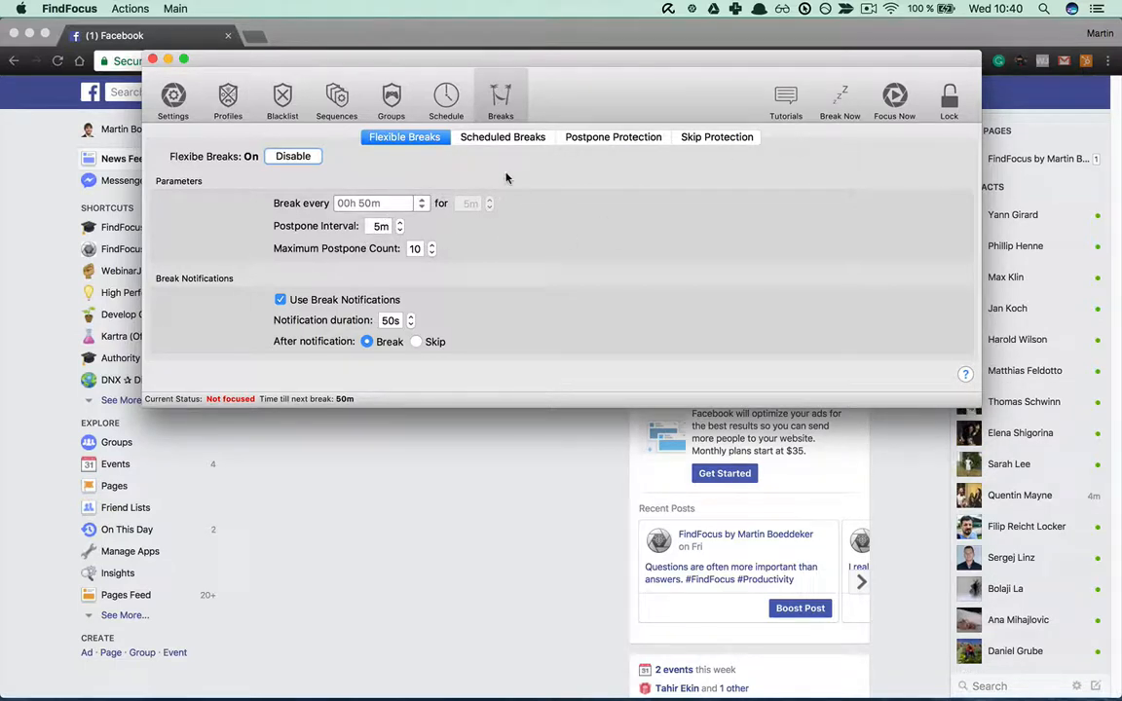
Start a 5-minute break immediately and postpone it by entering the focus text "Postpone this break."
click(840, 101)
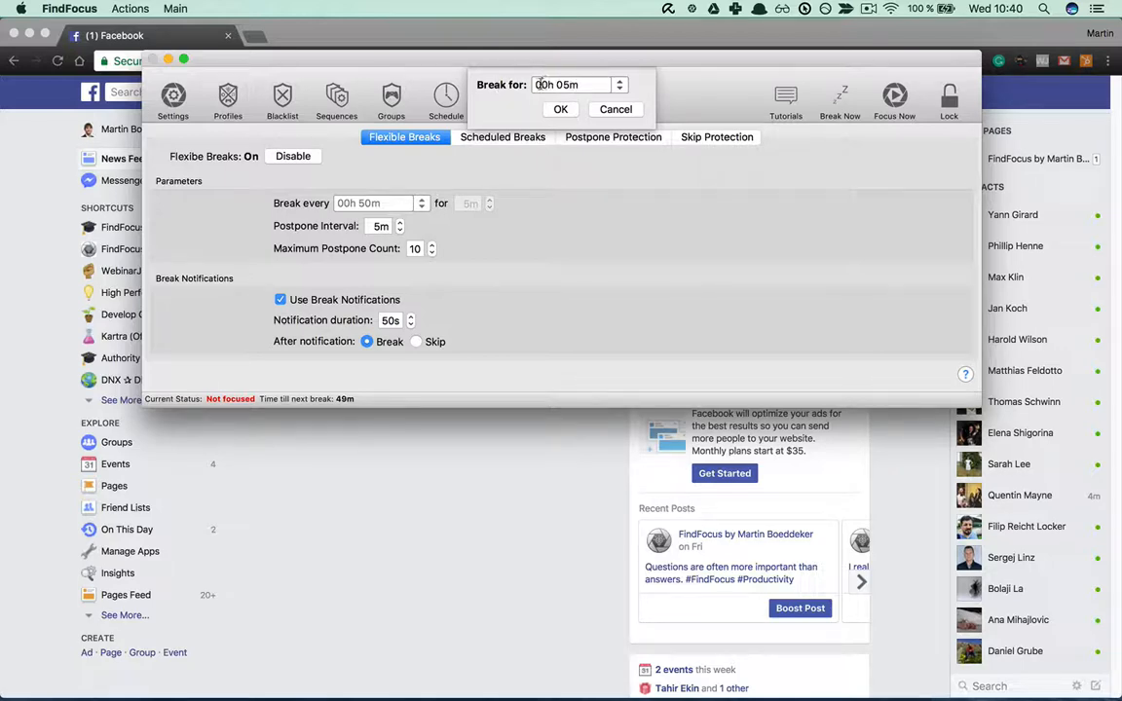
click(563, 110)
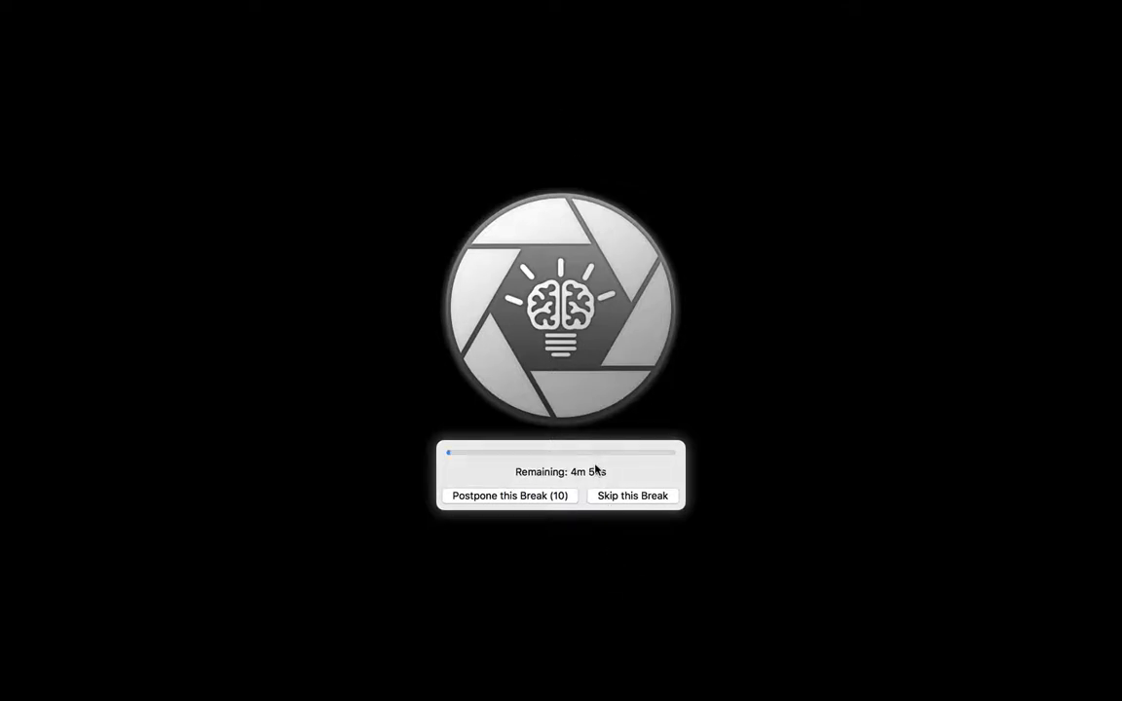
click(509, 496)
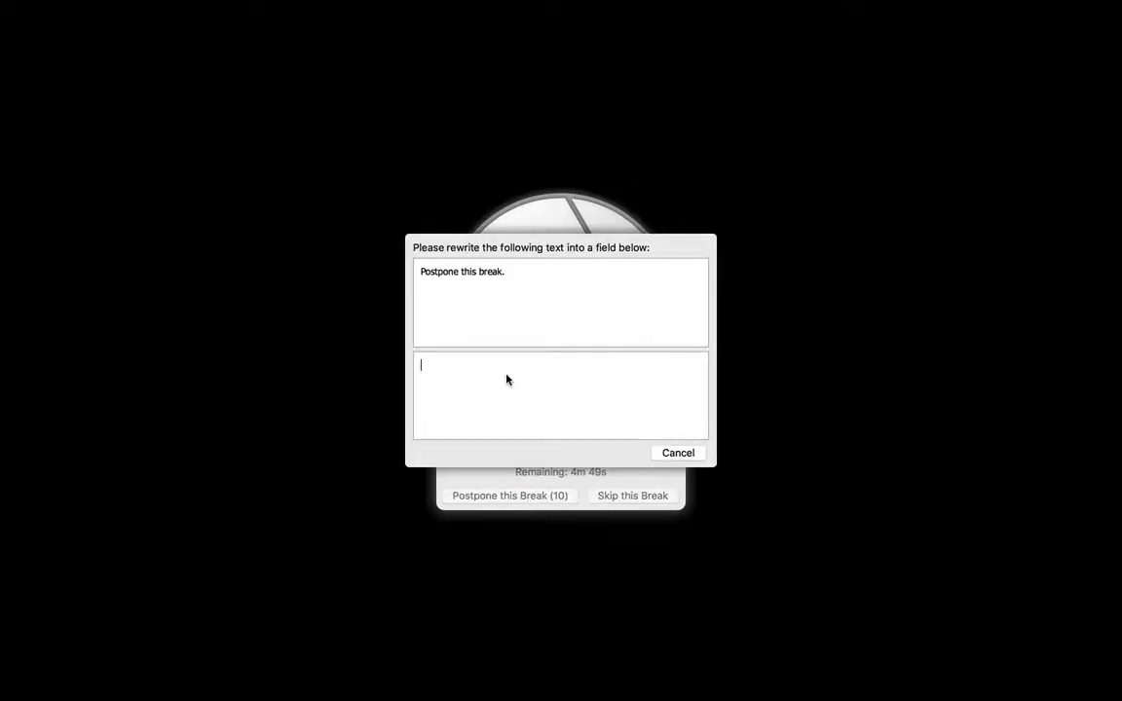
text(PostPostpone this)
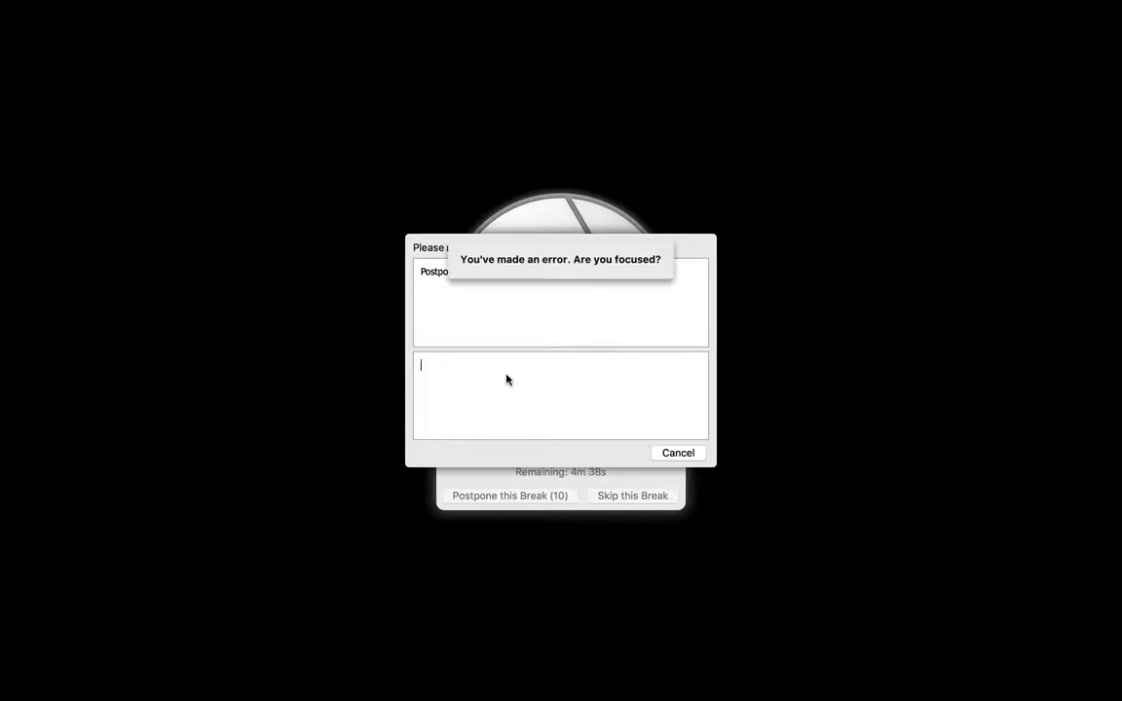
text(Po)
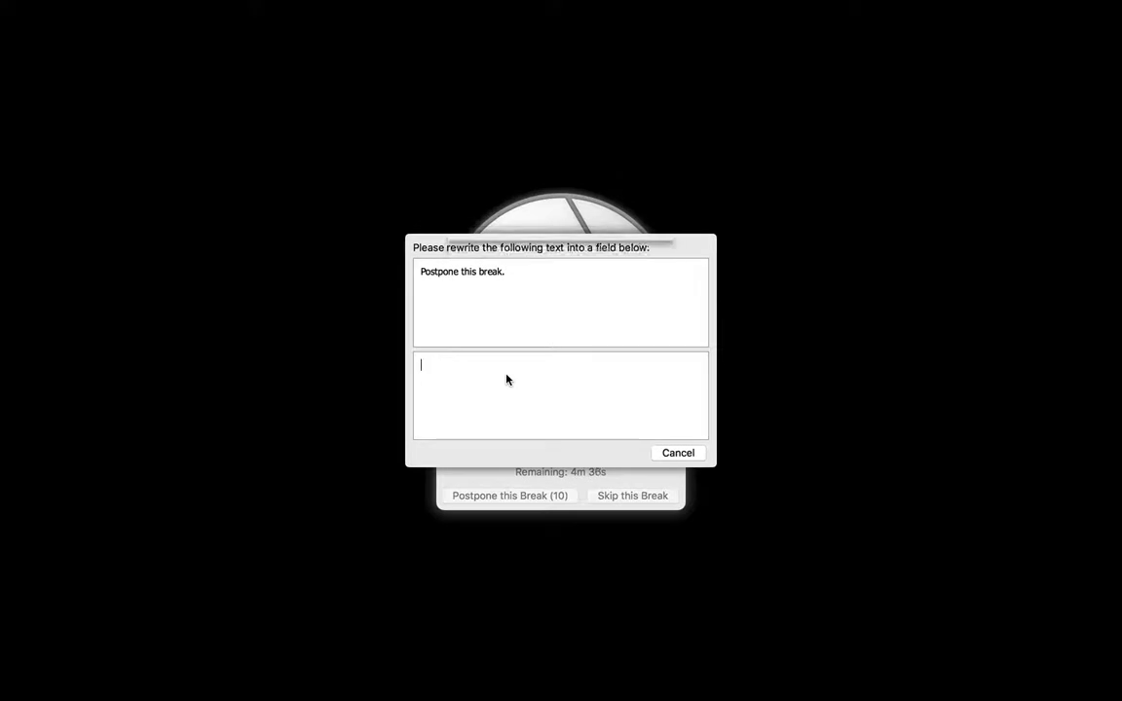
text(Post)
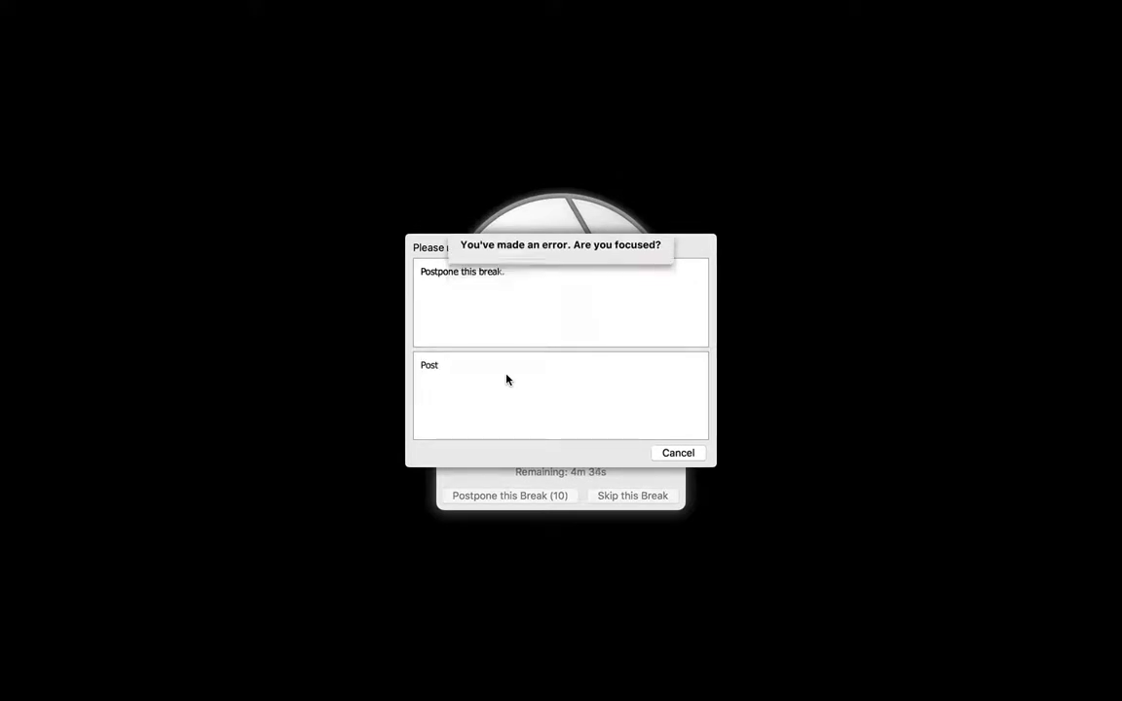
text(pone )
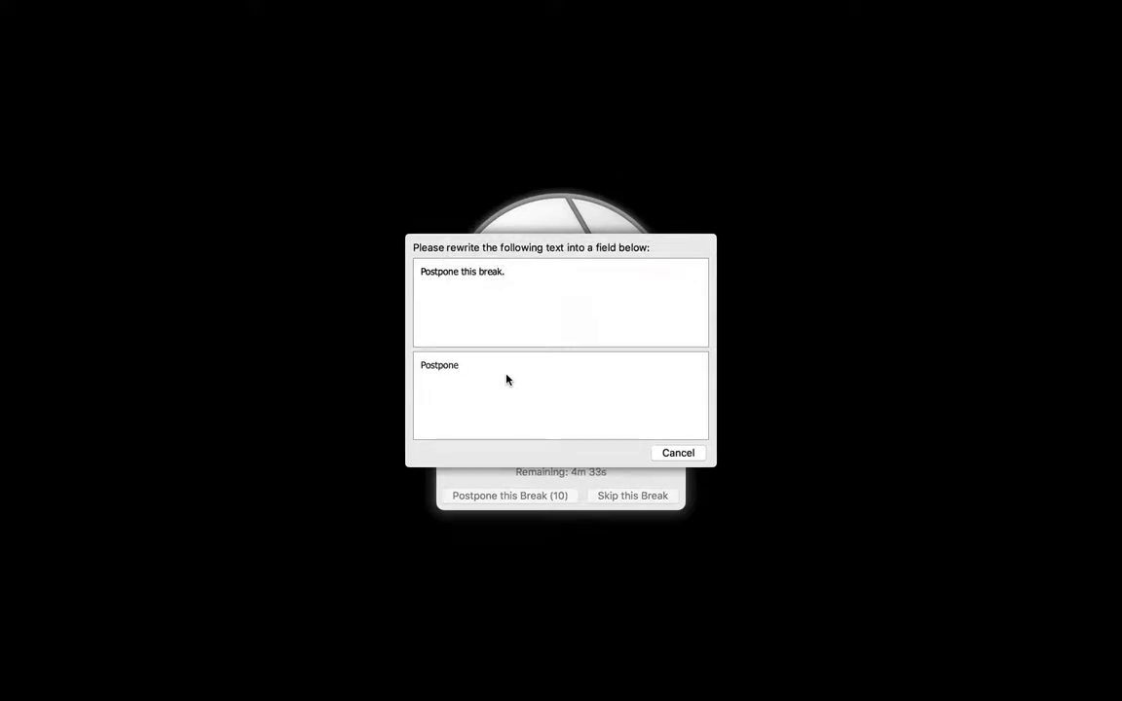
text(this break.)
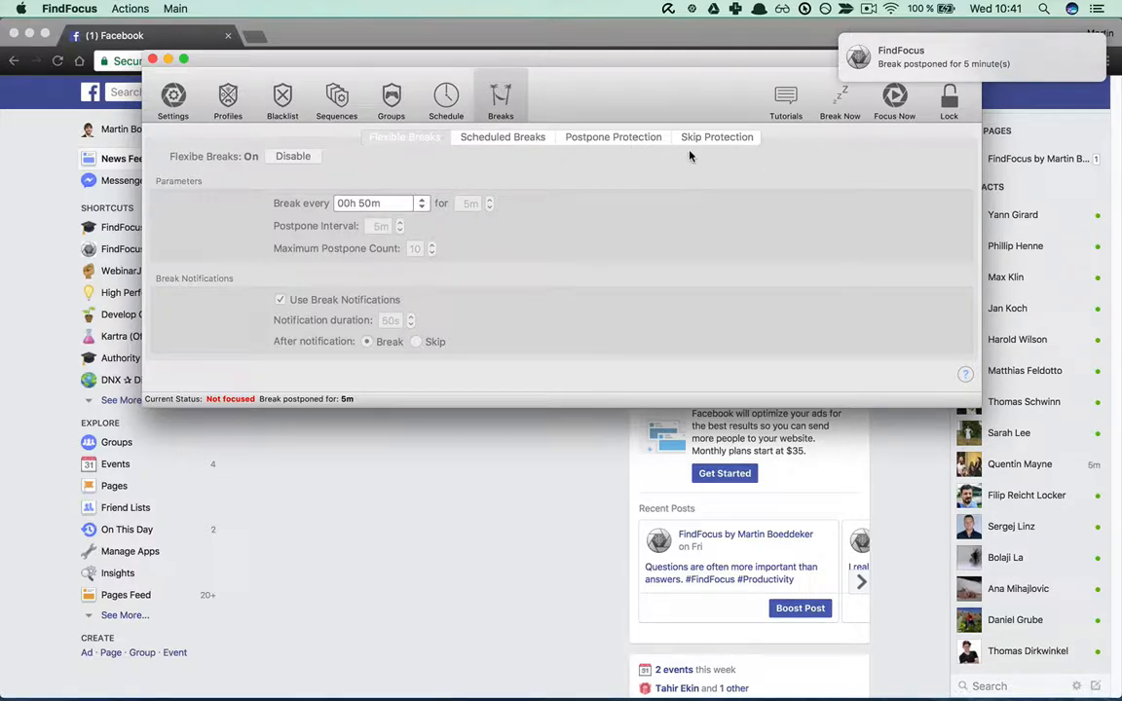
Start another immediate break and skip it by entering the focus text "Skip this break."
click(840, 97)
click(629, 496)
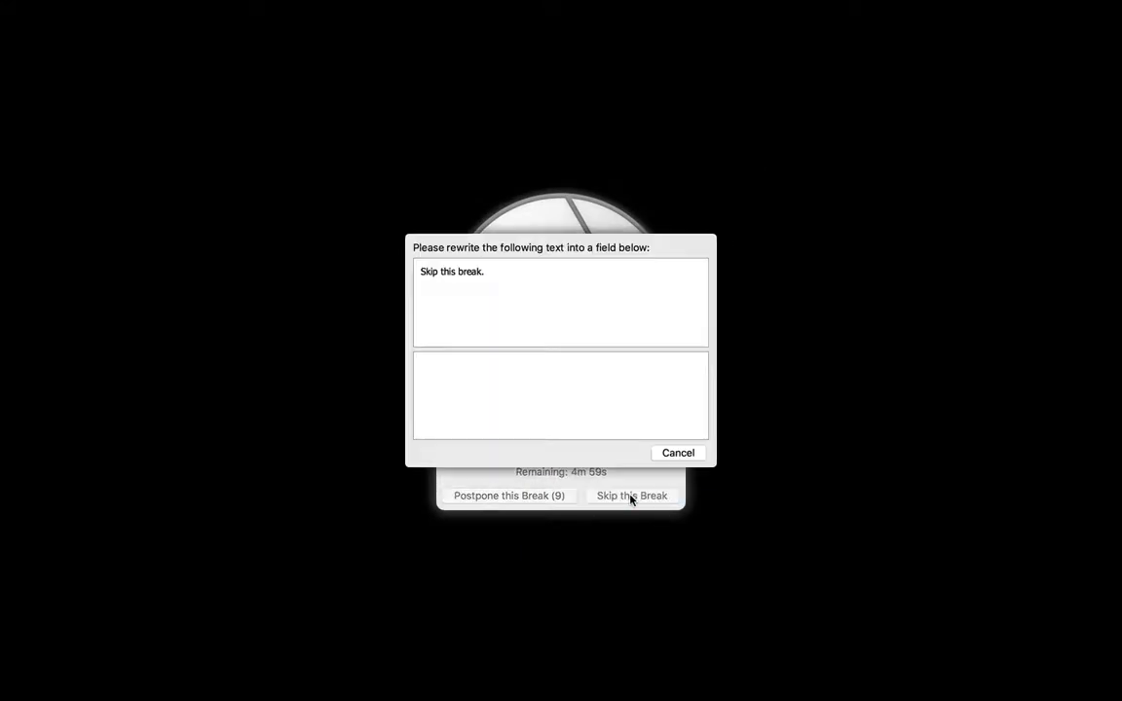
text(s)
text(Skip)
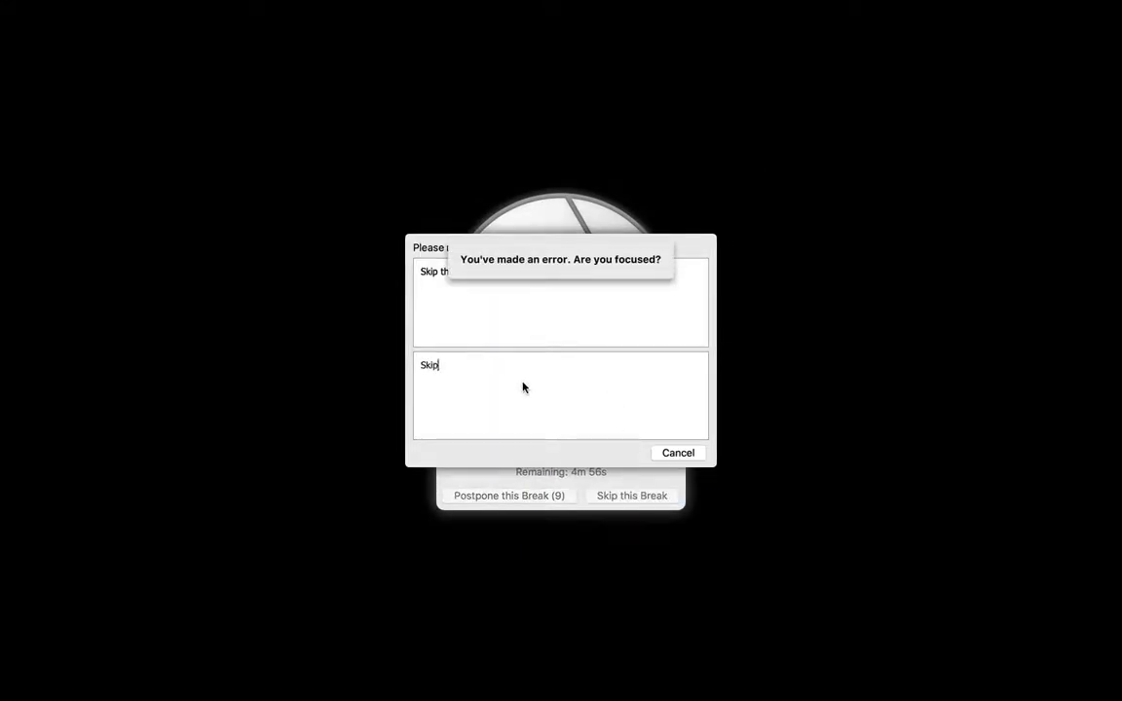
text( this b)
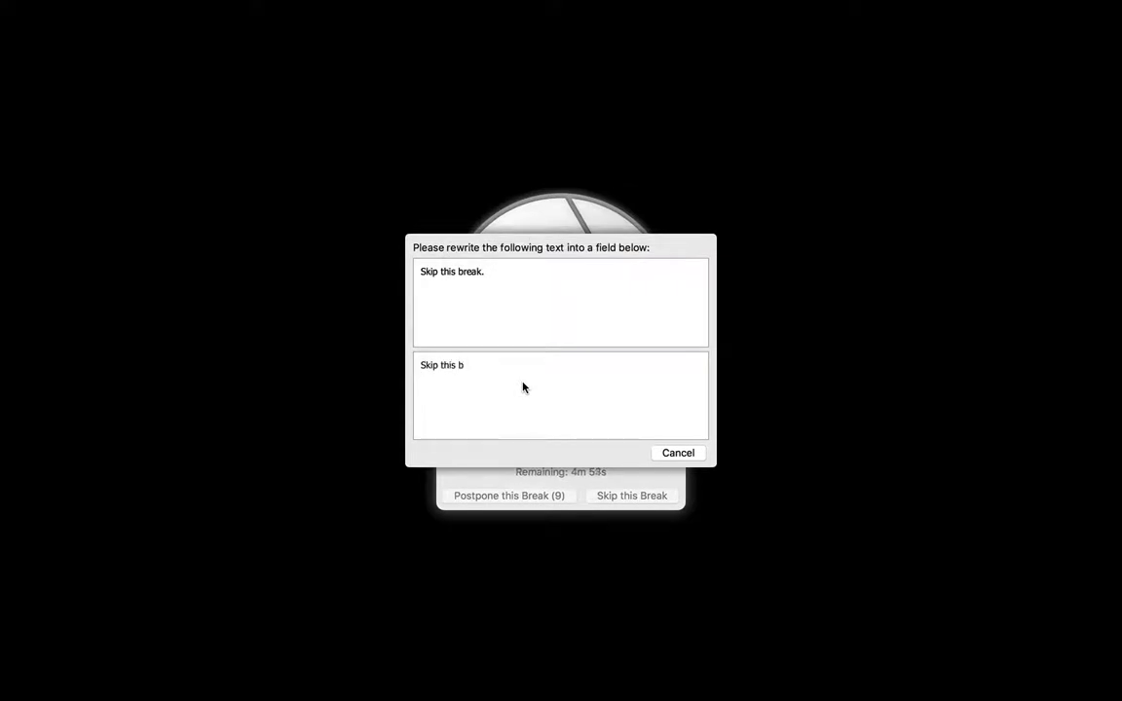
text(reak.)
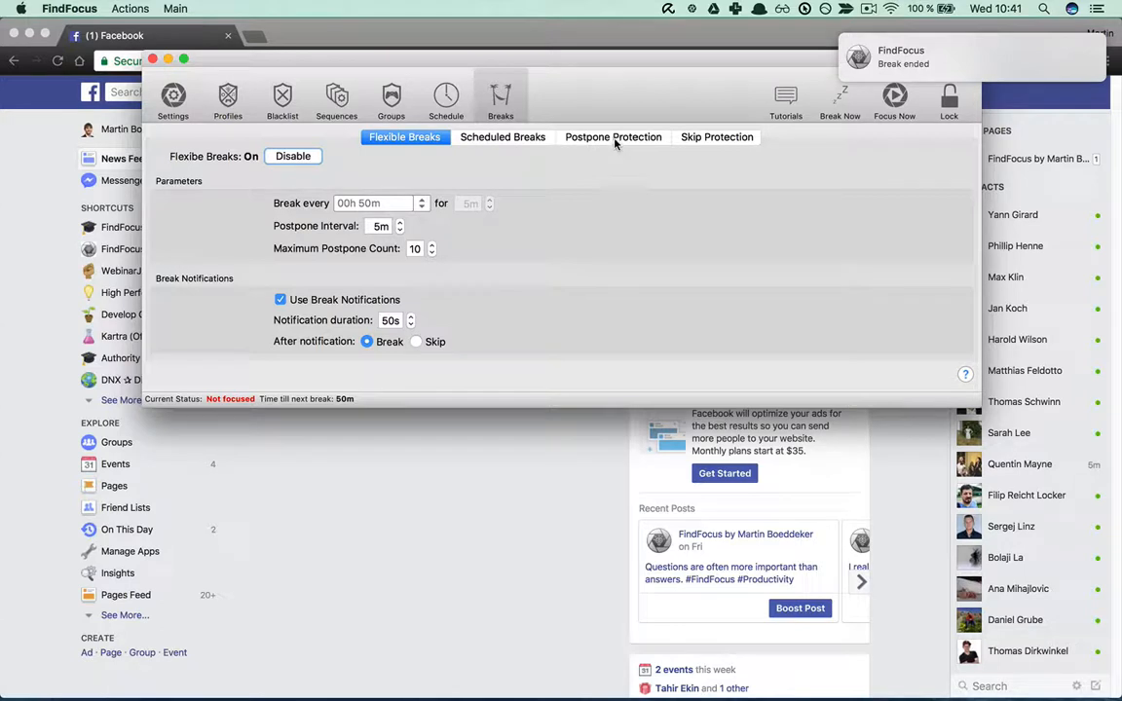
Set the postpone protection for breaks to No Protection and check the skip protection settings
click(614, 137)
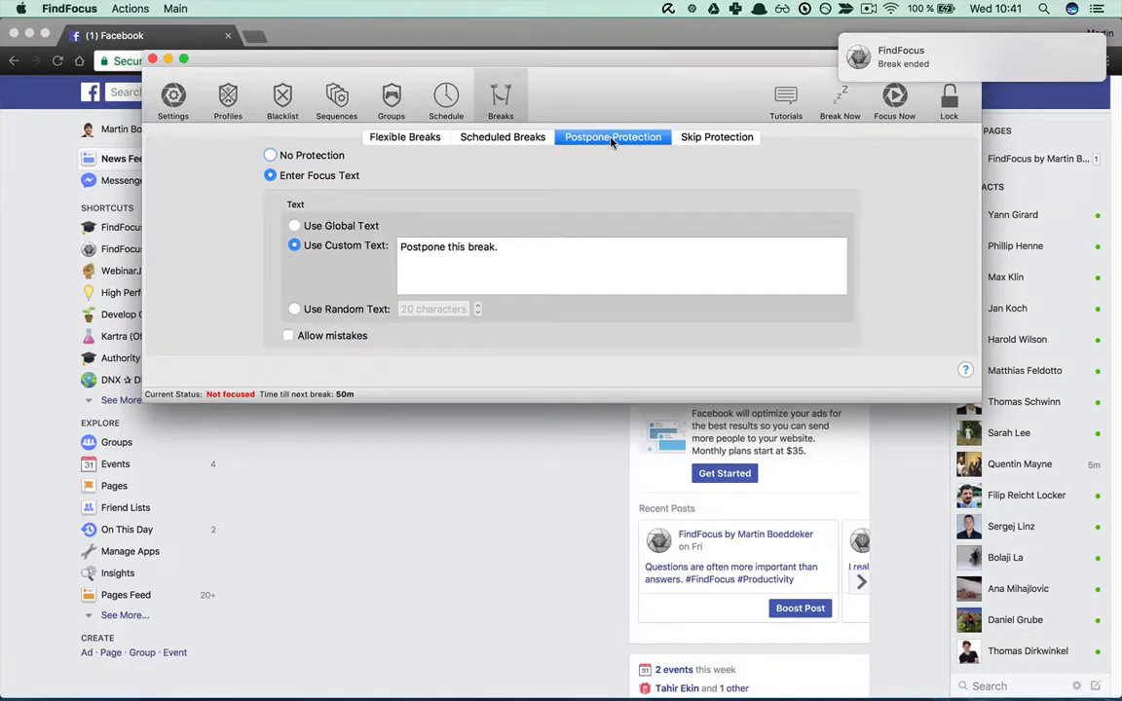
click(271, 156)
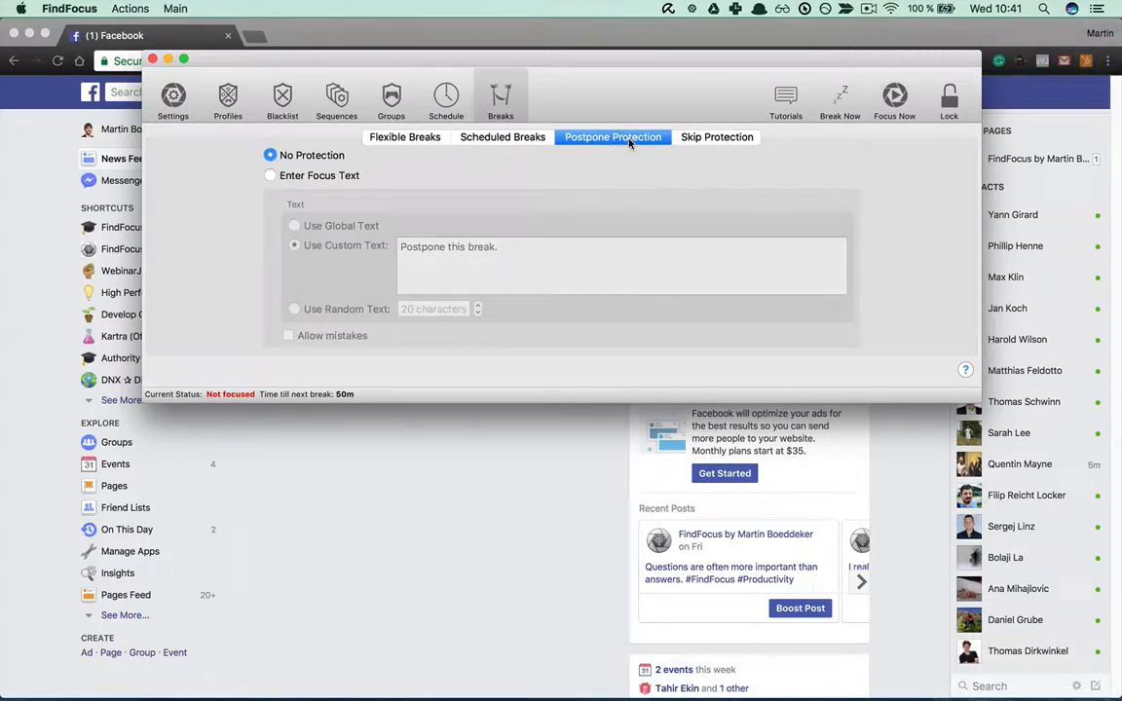
click(747, 142)
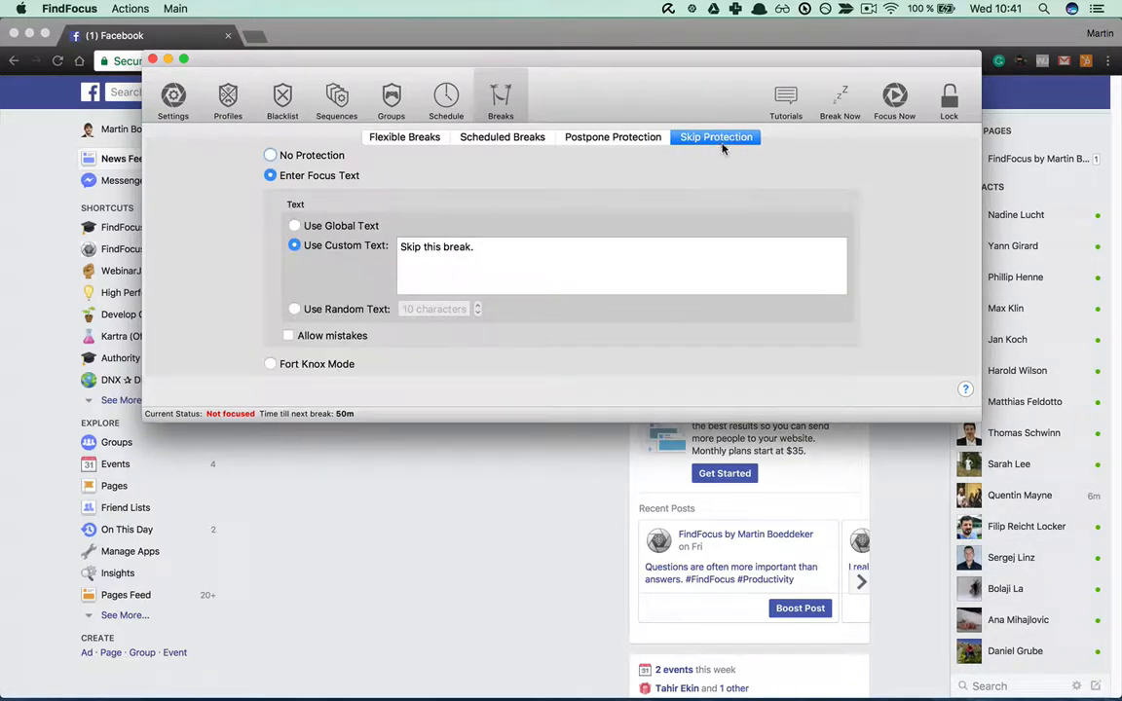
Return to the postpone protection settings, start a 5-minute break and postpone it without a focus text
click(616, 141)
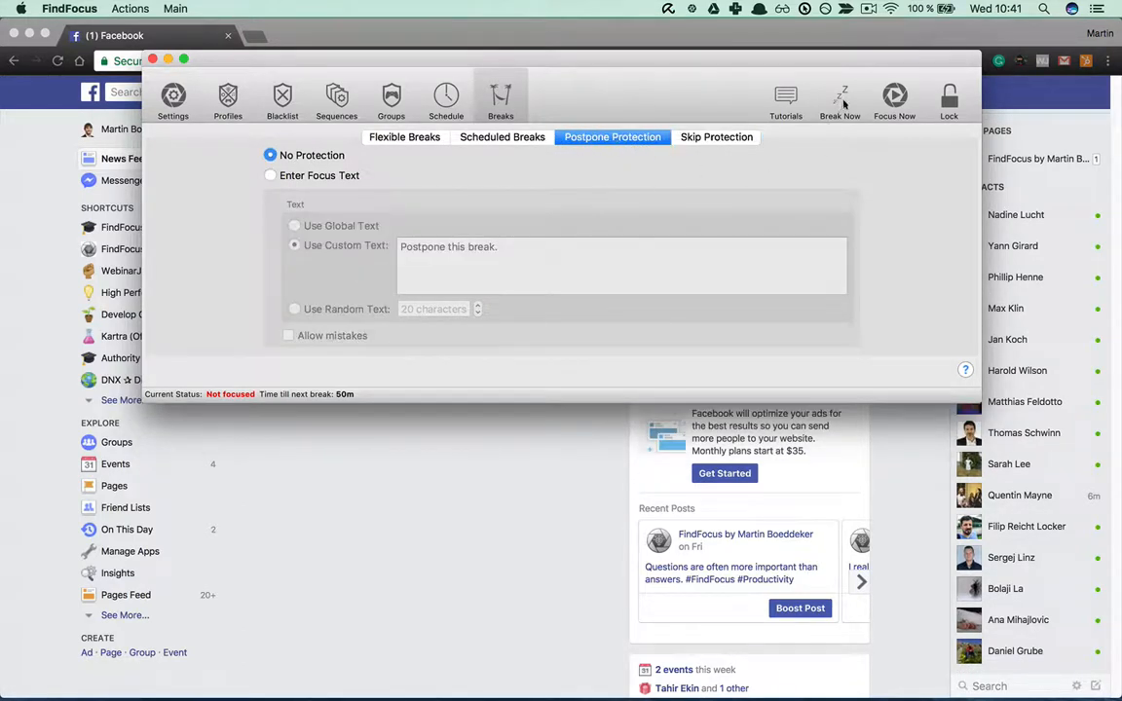
click(561, 109)
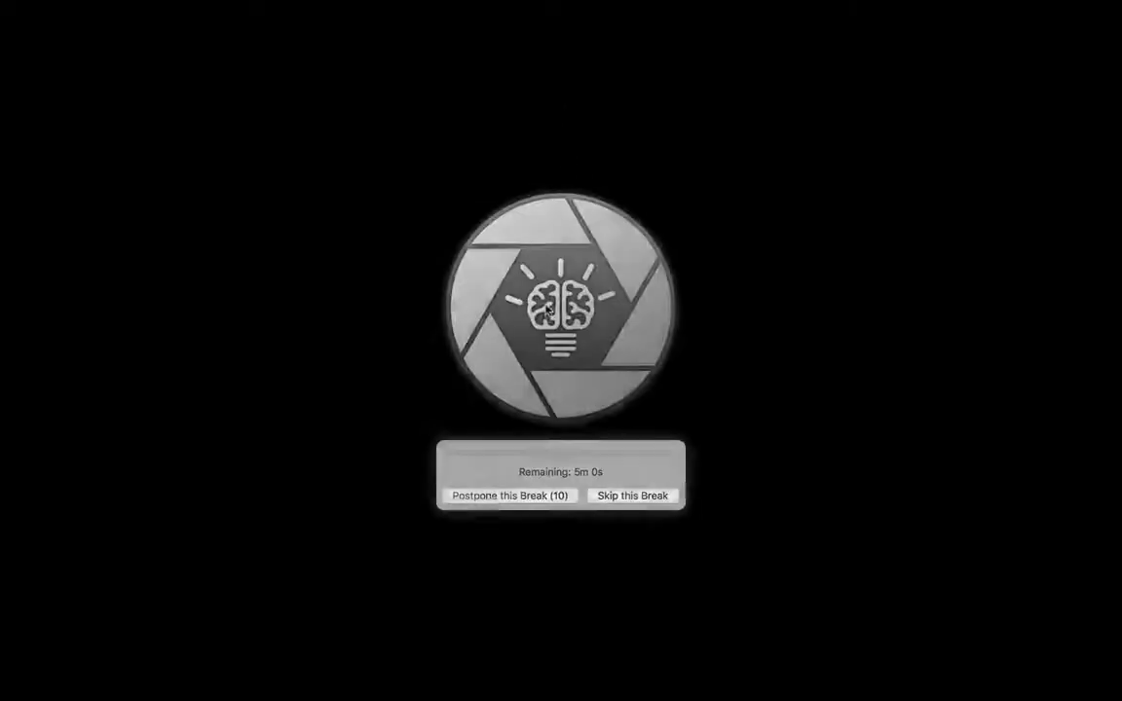
click(503, 496)
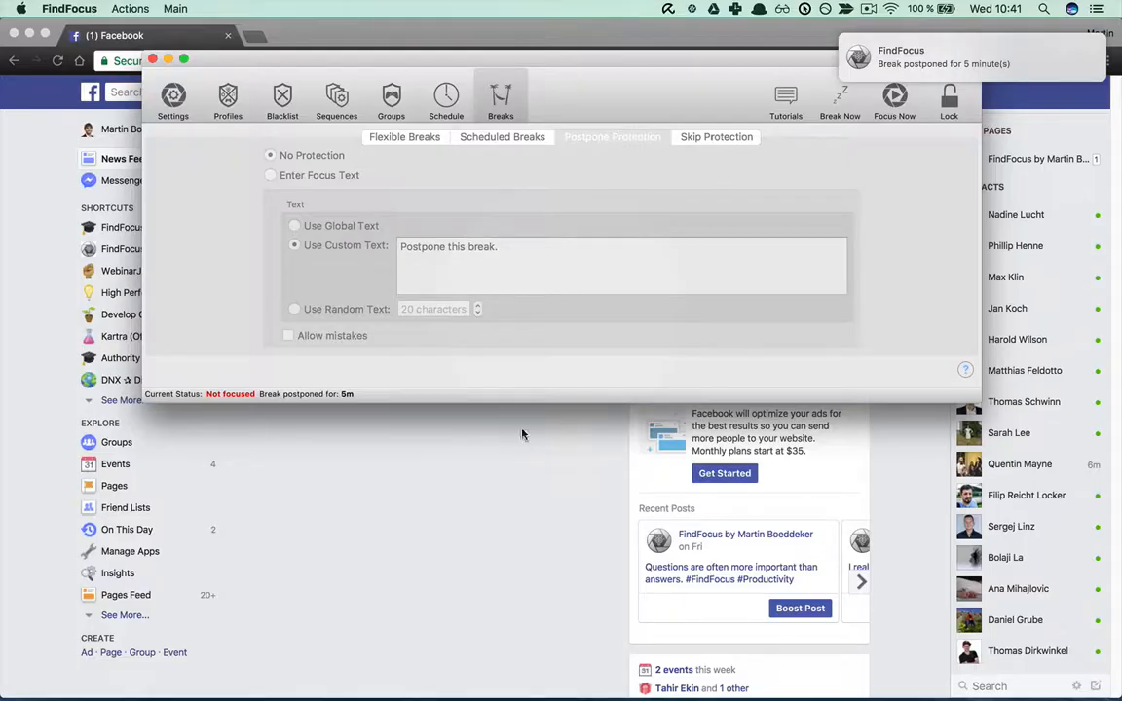
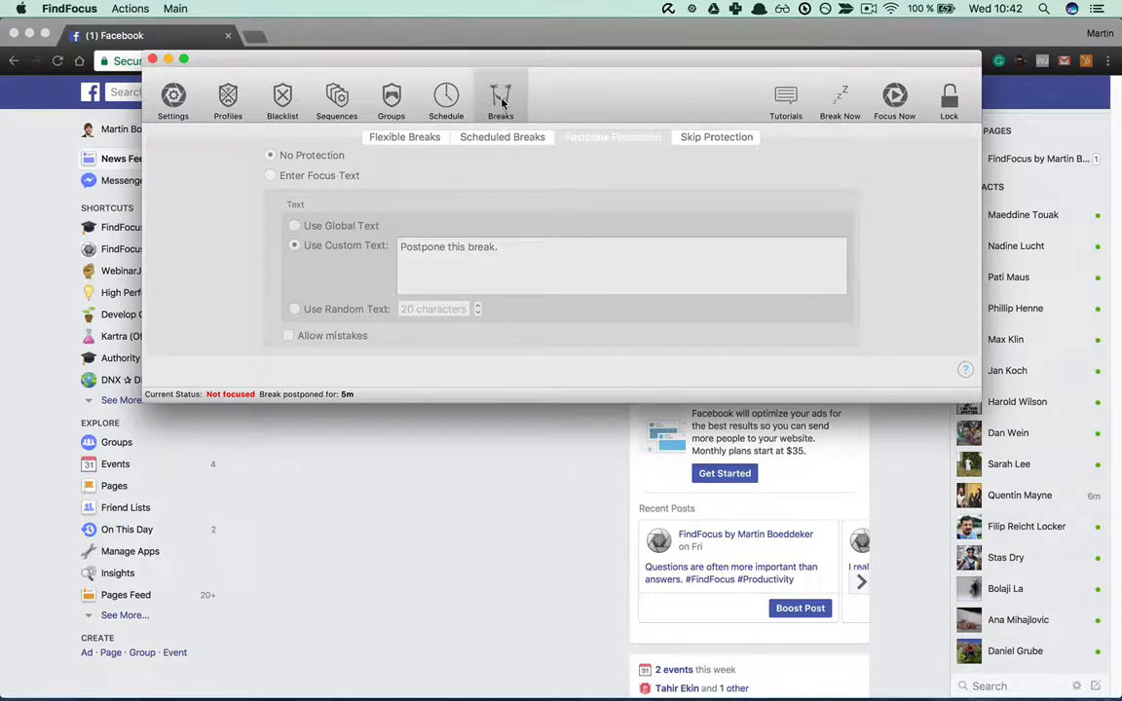
Go to the blacklist and add youporn.com to the blacklisted websites
click(281, 101)
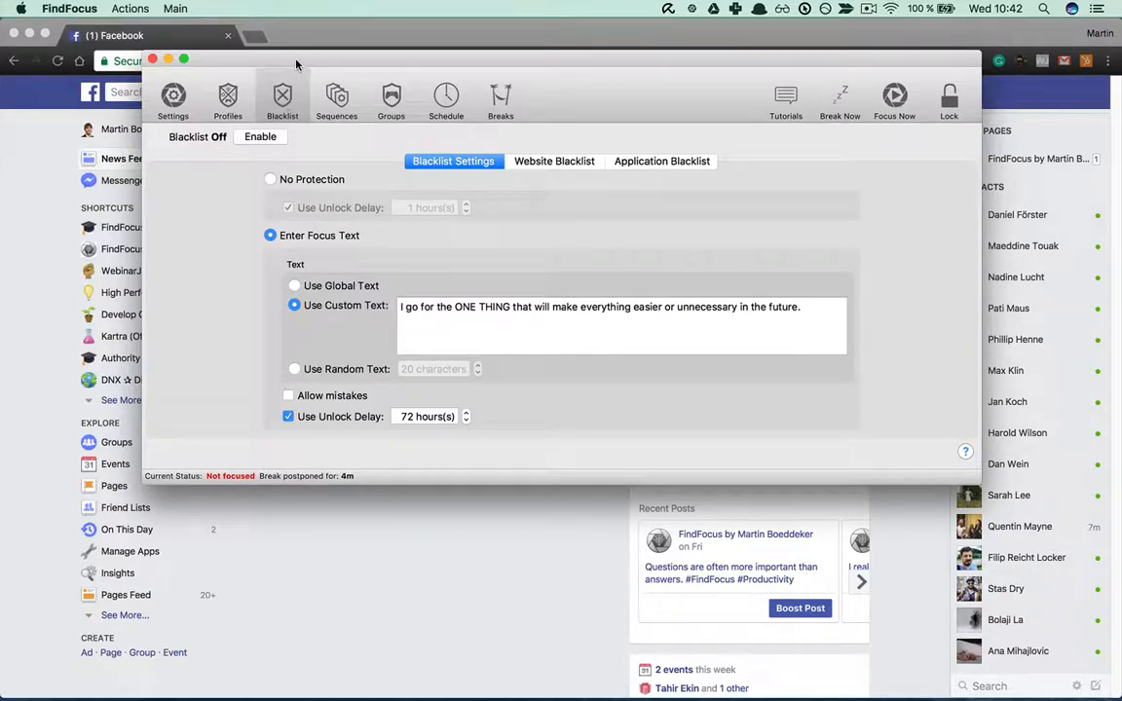
mouse_move(296, 63)
mouse_down()
mouse_move(308, 47)
mouse_move(297, 43)
mouse_move(288, 74)
mouse_up()
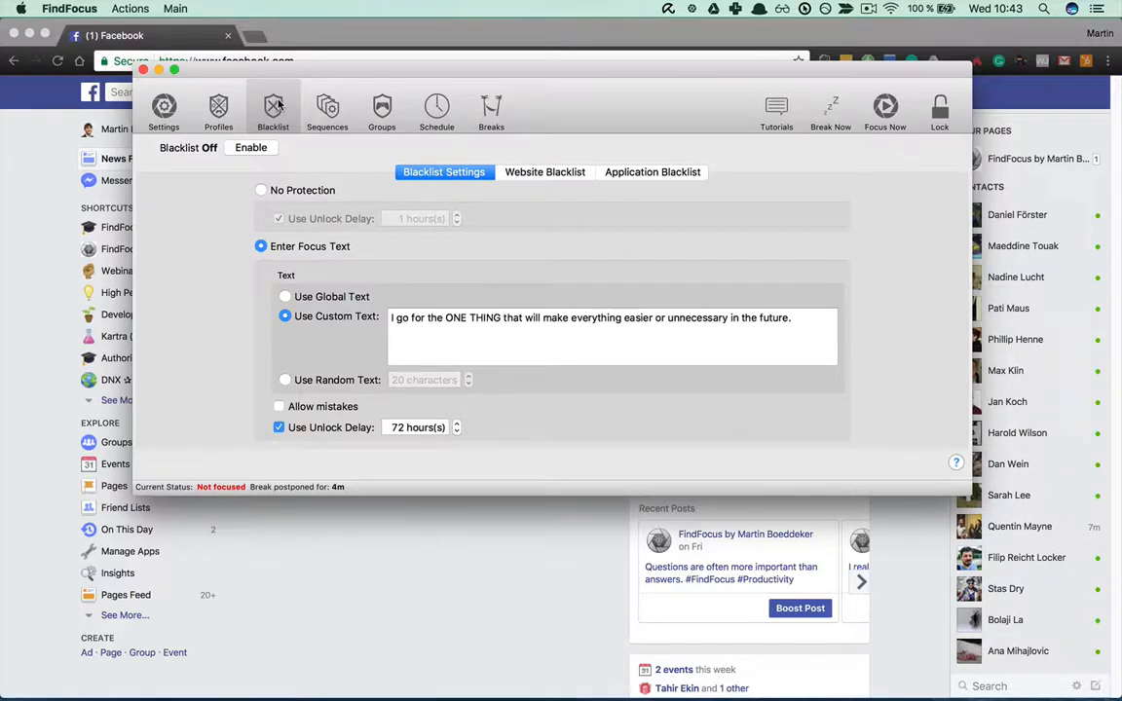
click(539, 173)
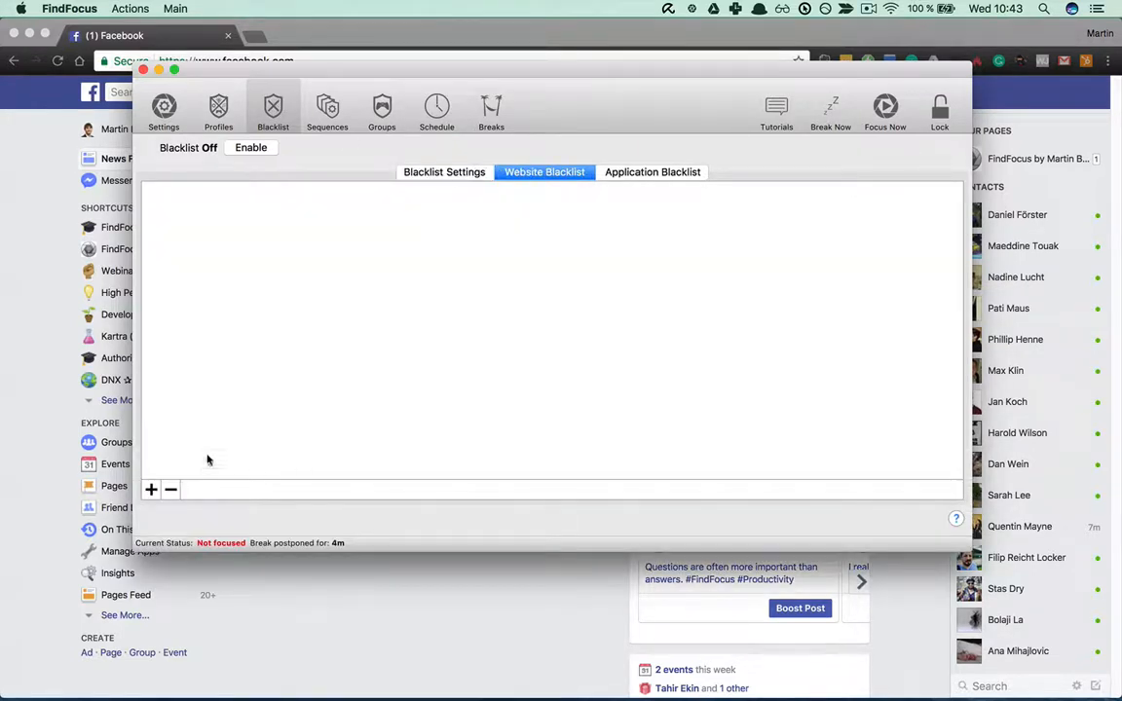
click(151, 490)
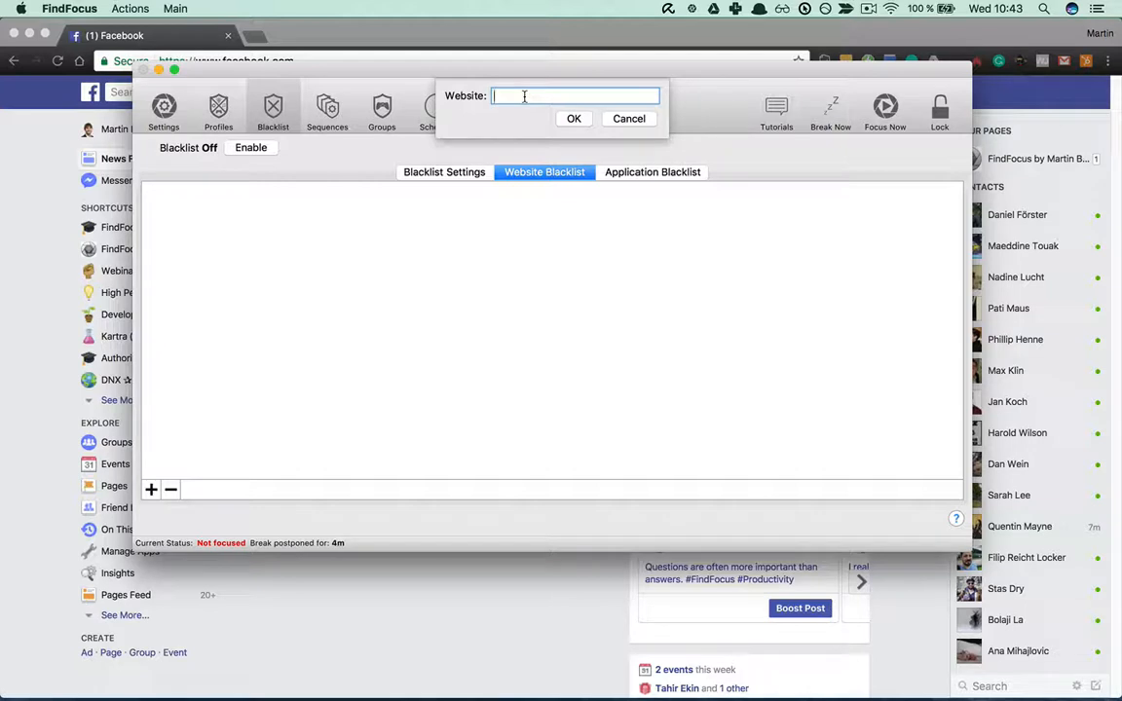
text(youporn.com)
click(574, 119)
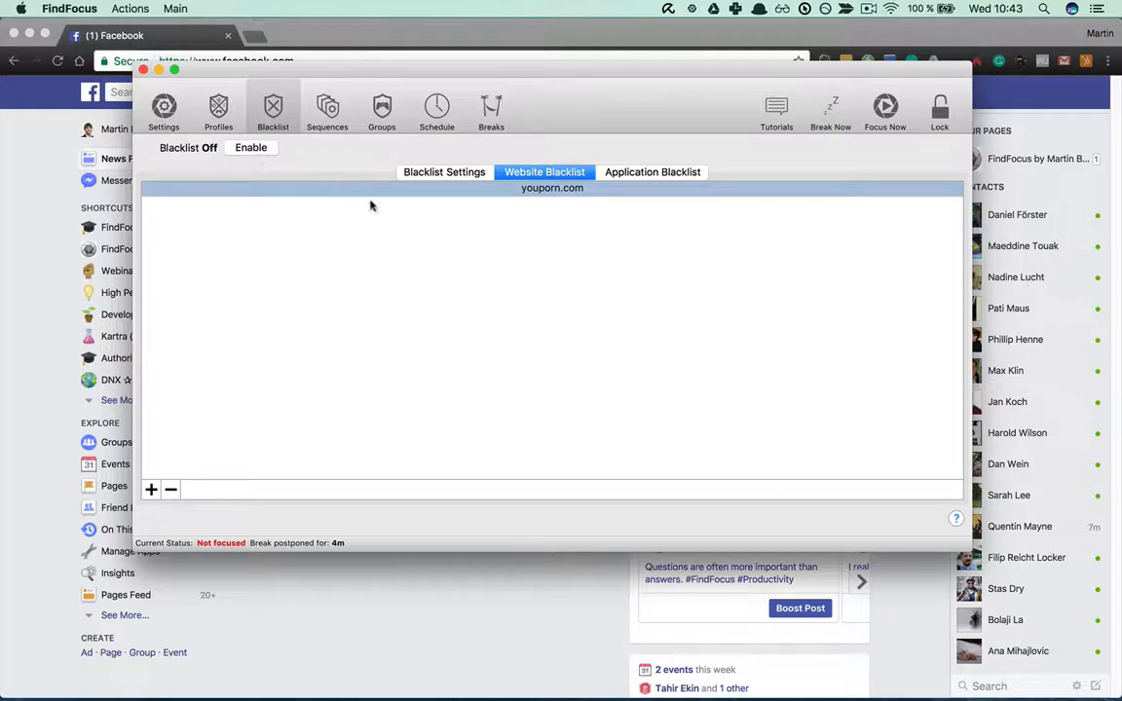
Review the application blacklist, the website blacklist and the blacklist's protection settings
click(623, 174)
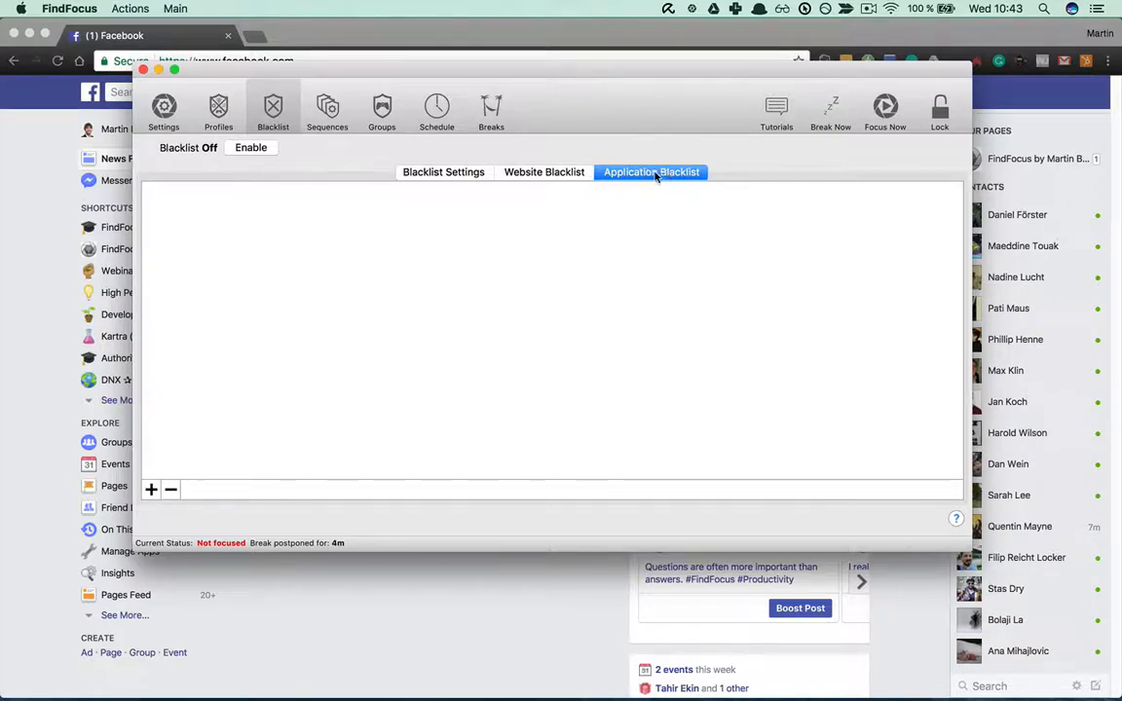
click(509, 172)
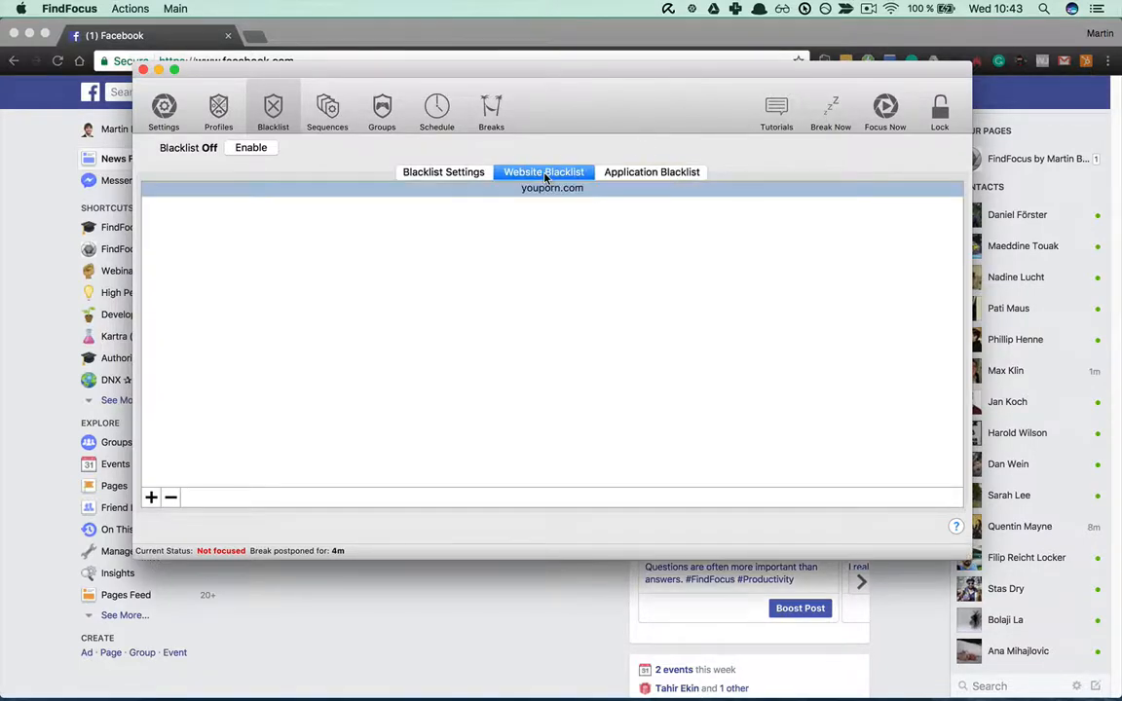
click(446, 173)
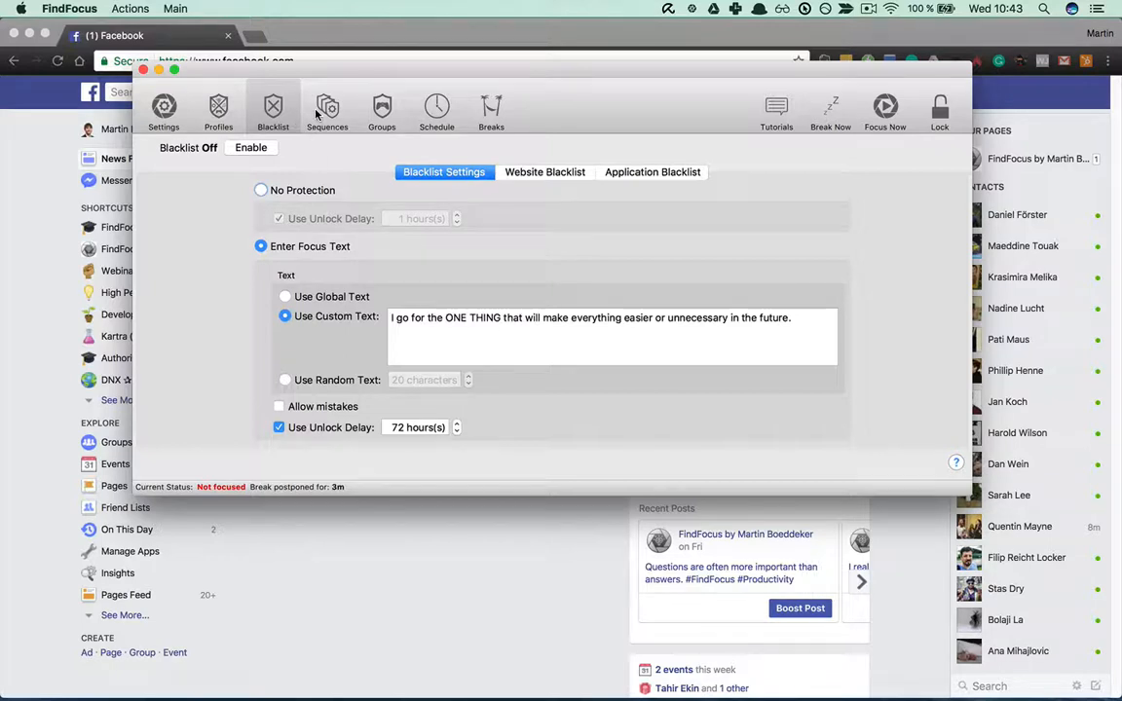
click(501, 172)
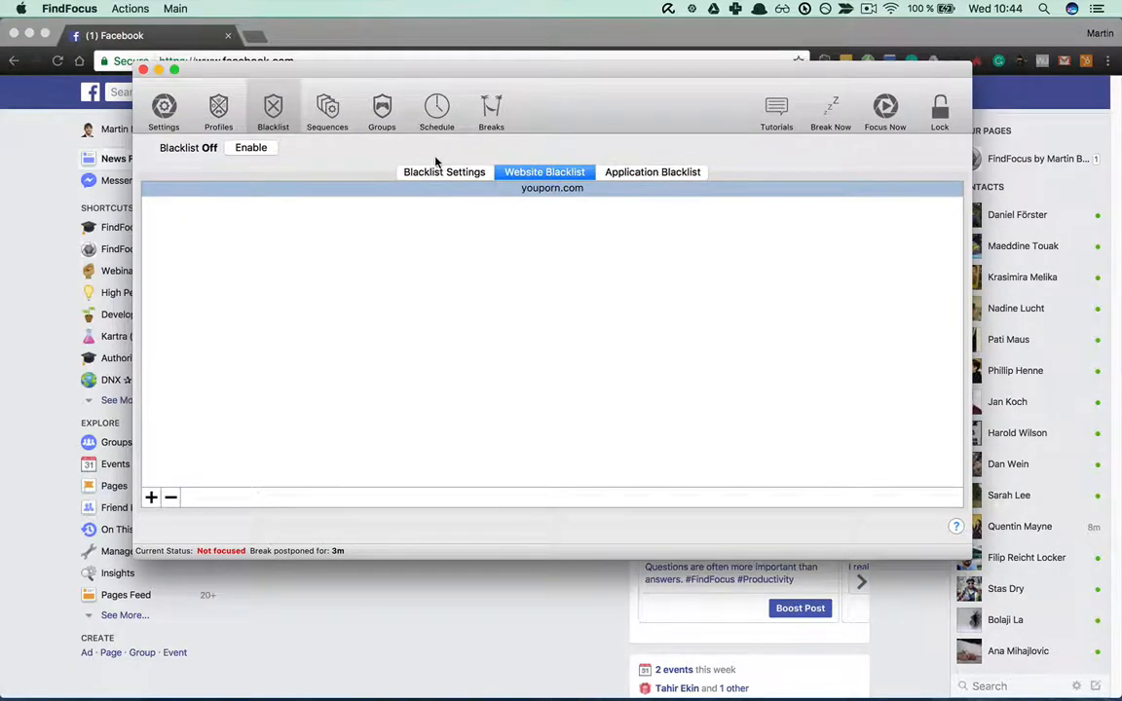
Replace the blacklist's custom focus text with the user's first name and "I quitted porn forever. Remember?", and enable the blacklist with the 72-hour delay
click(409, 170)
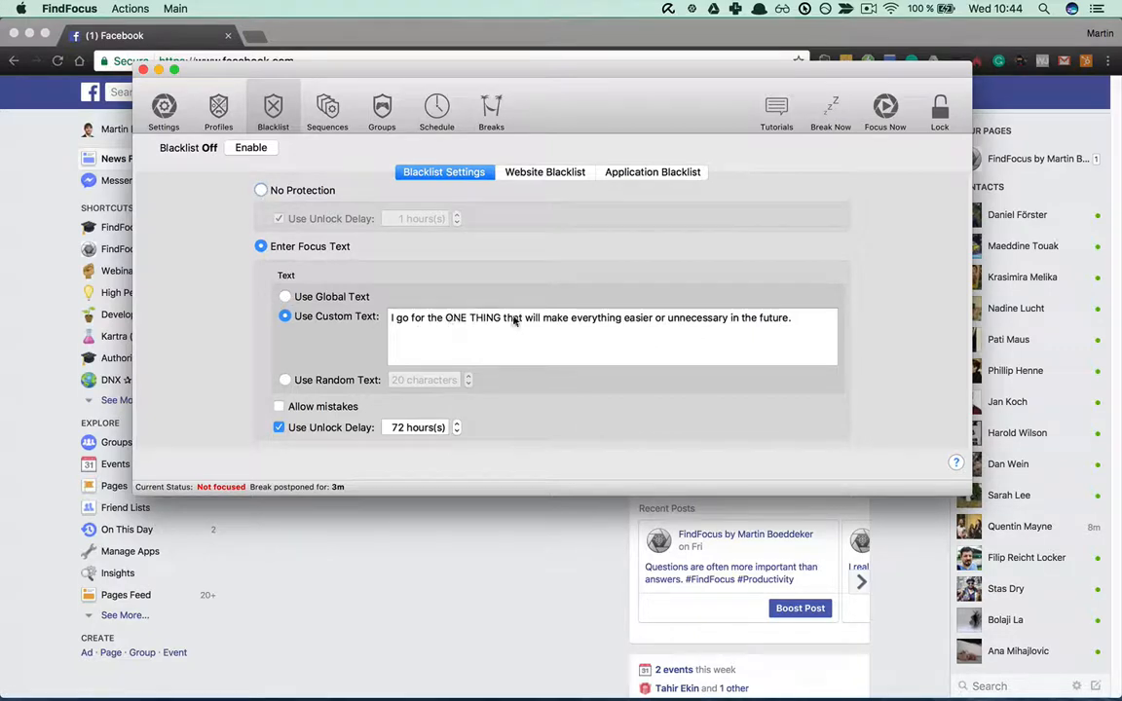
drag(800, 324, 390, 322)
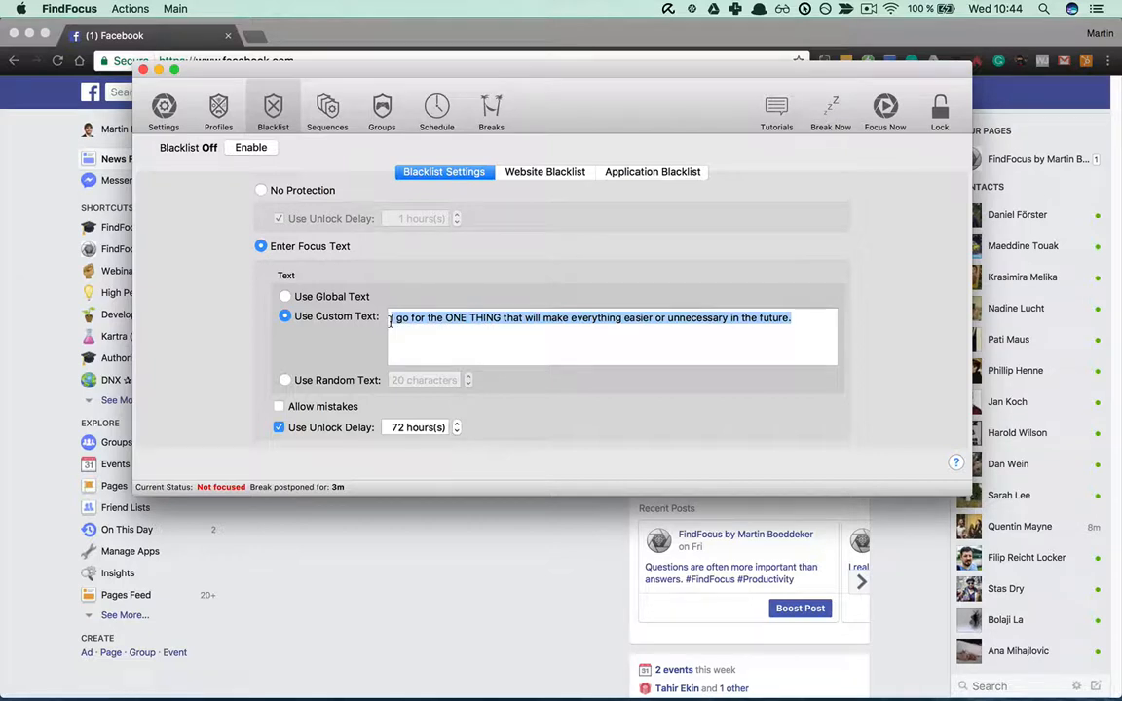
text(Martin, )
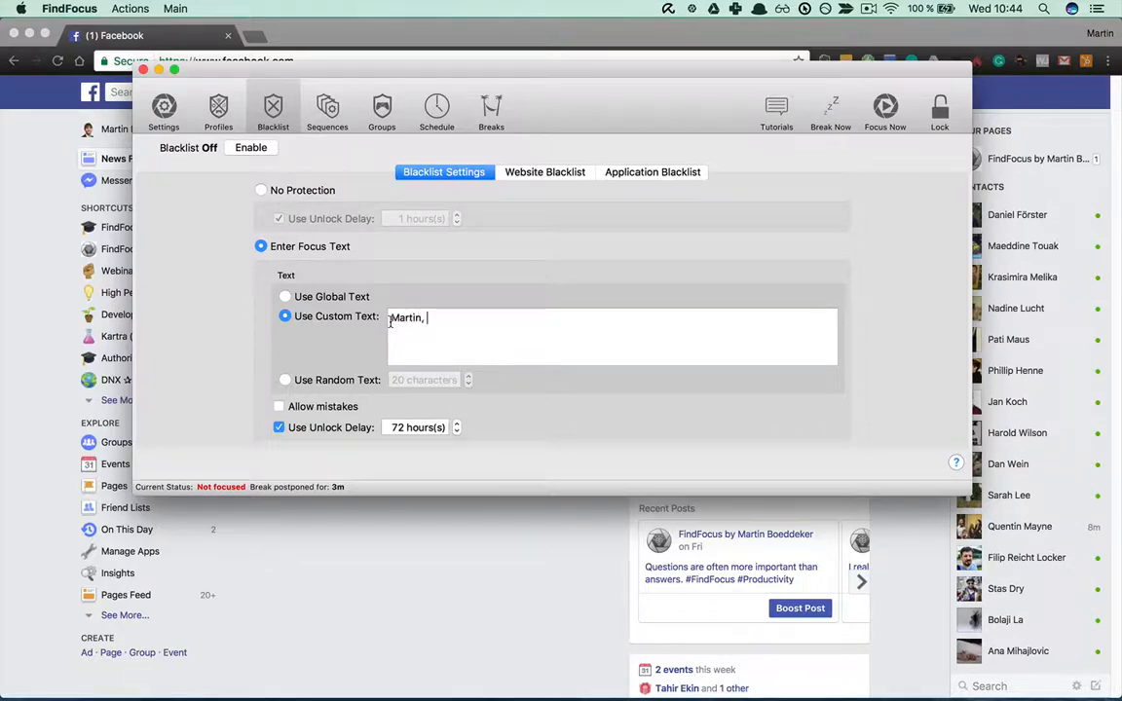
text(I quitted porn forever. Remember?)
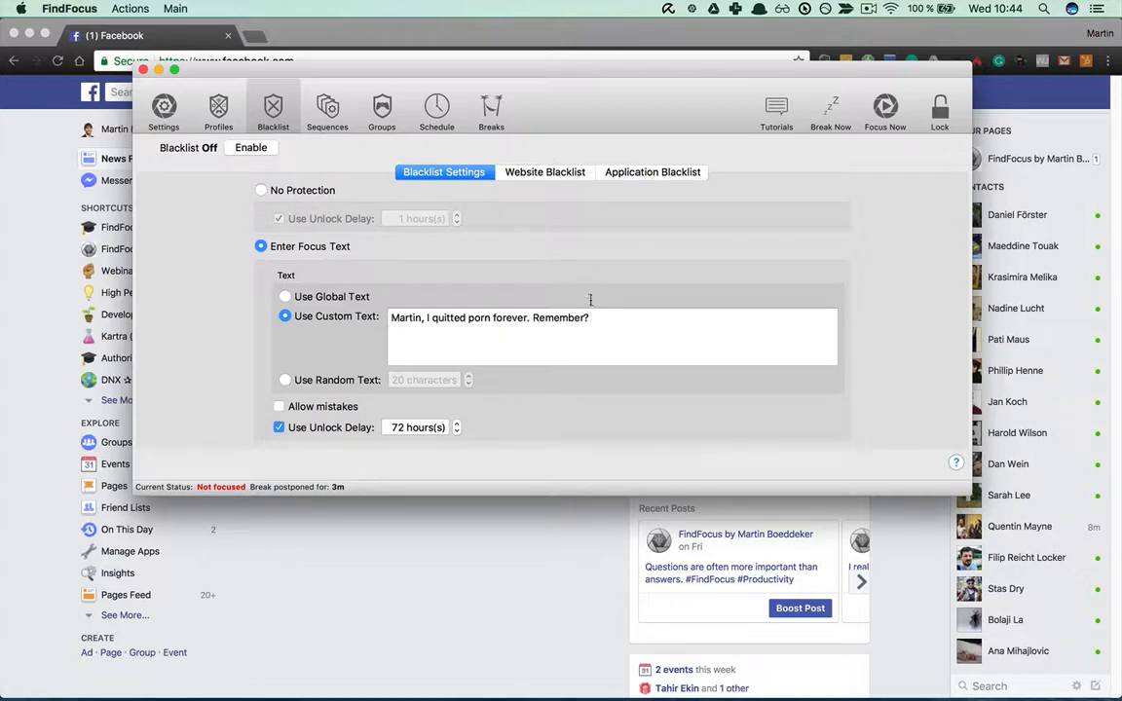
click(248, 146)
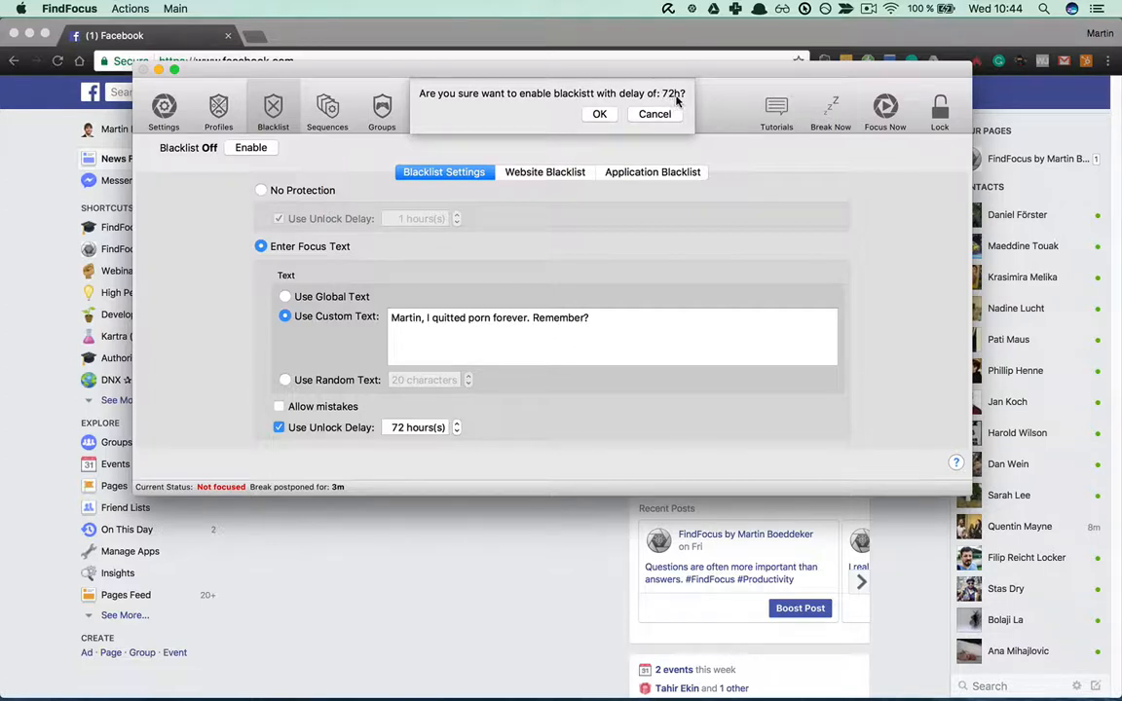
click(602, 114)
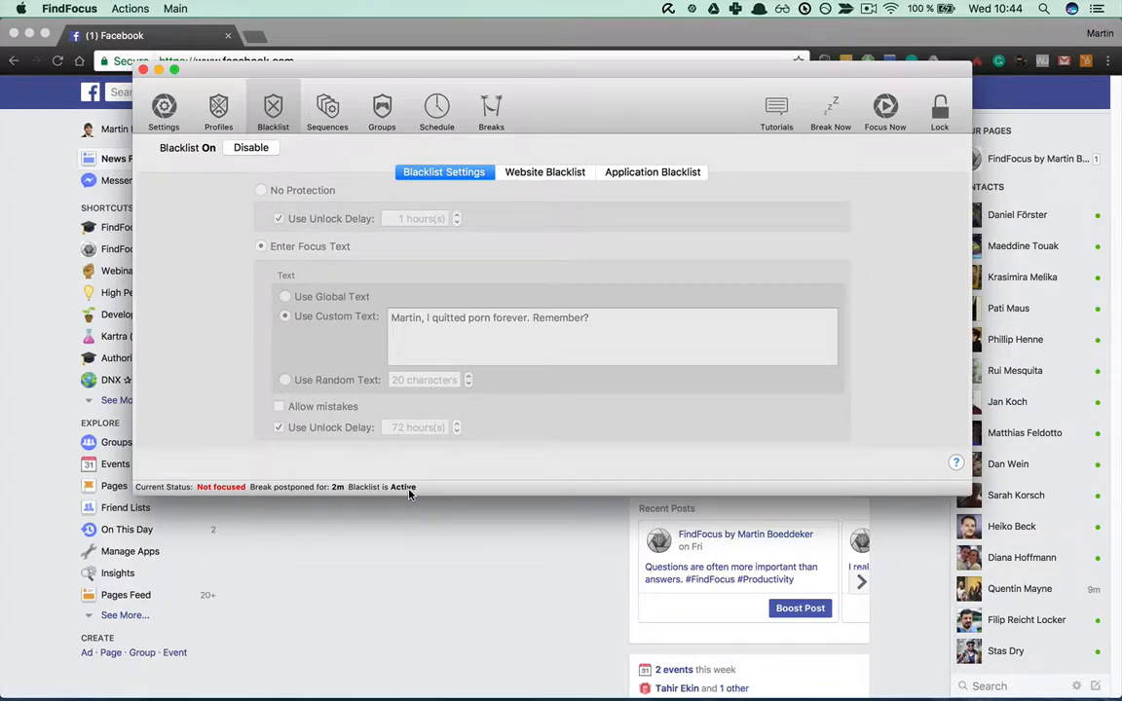
Switch to Chrome and open youporn.com in a new tab to test the blacklist
click(222, 39)
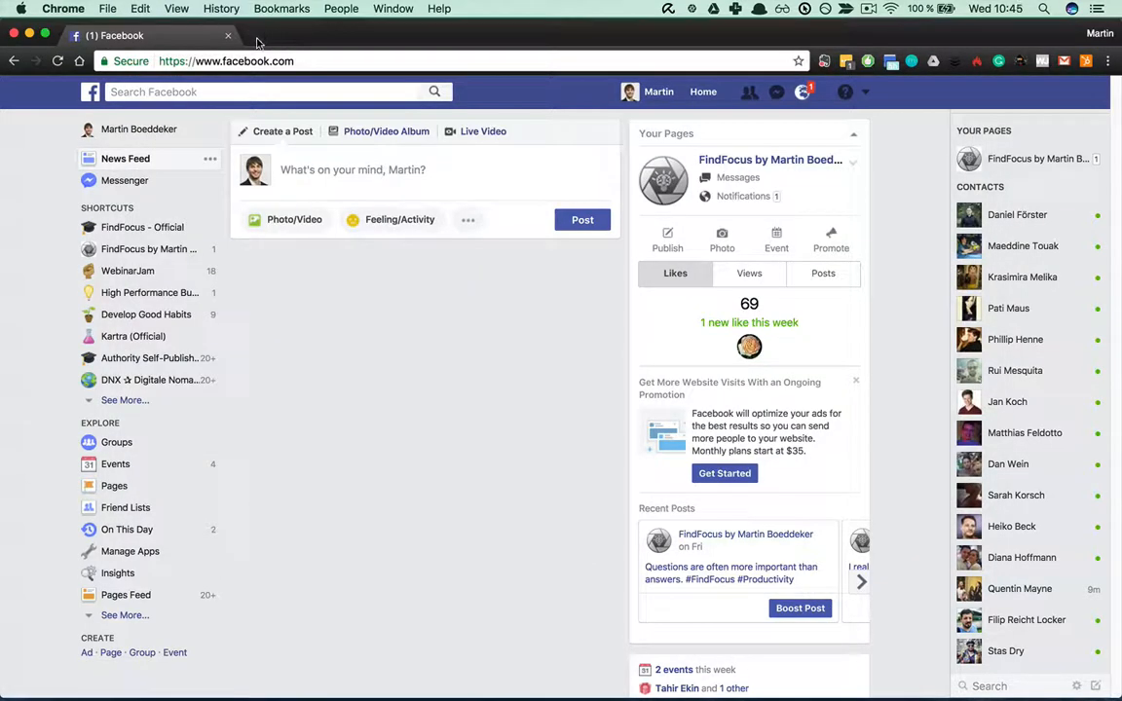
click(252, 36)
text(youporn)
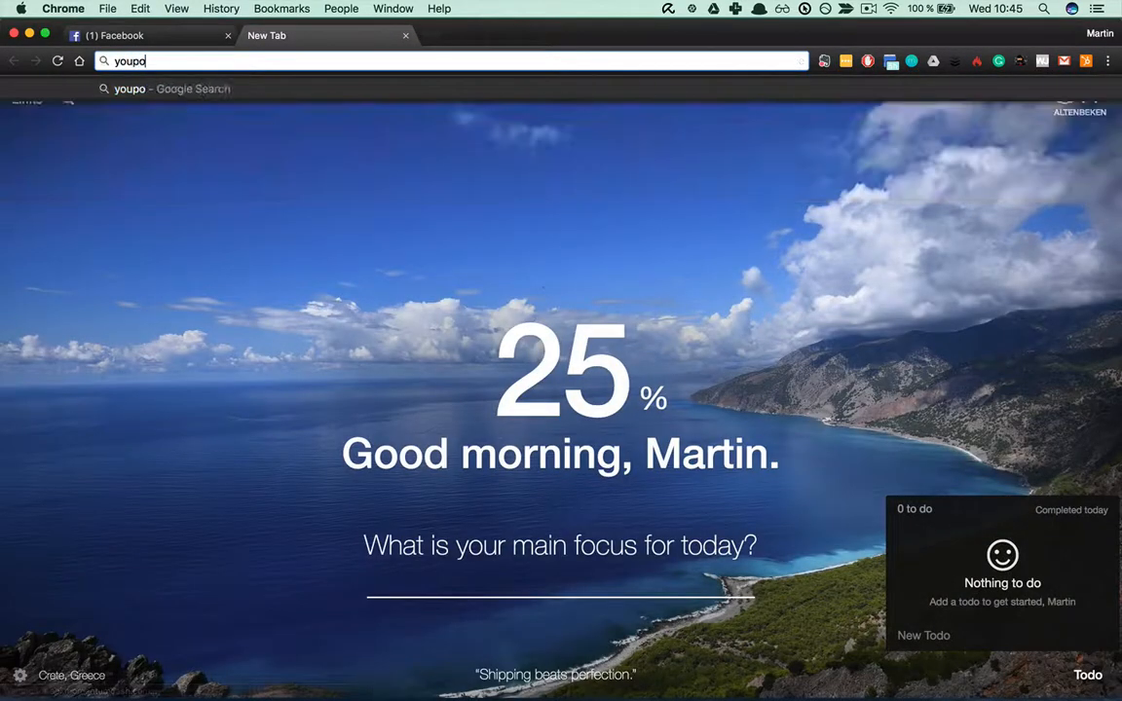
text(.com)
key(Return)
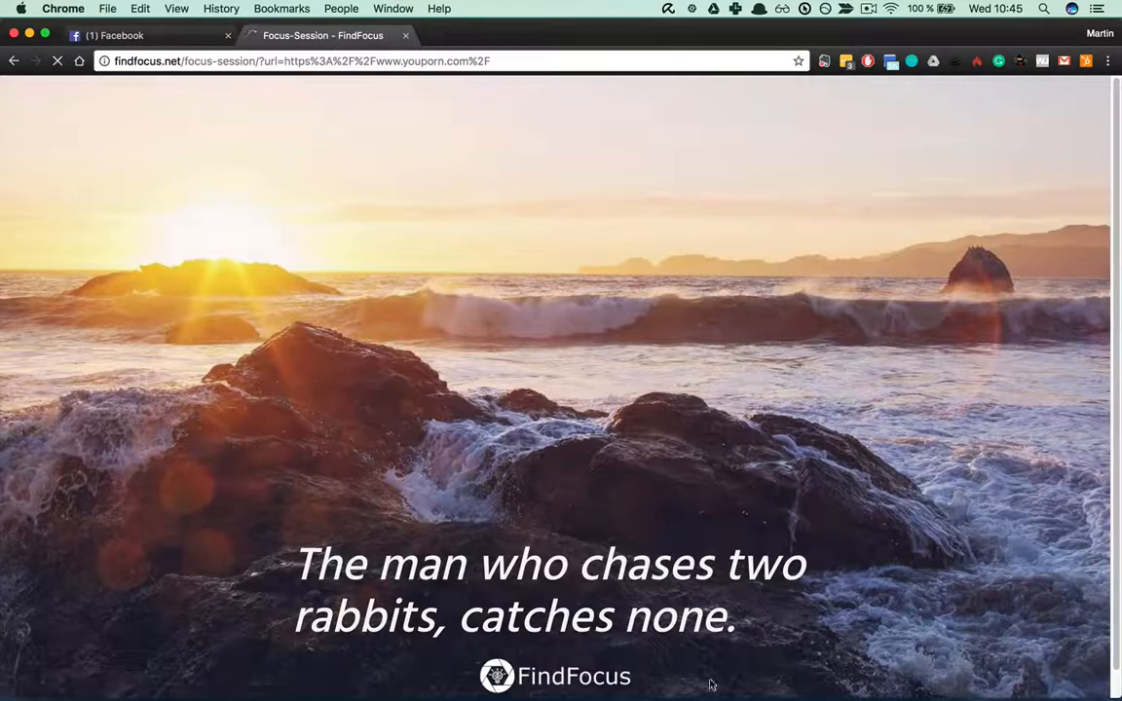
Return to FindFocus and request disabling the blacklist by rewriting its custom focus text
mouse_move(598, 667)
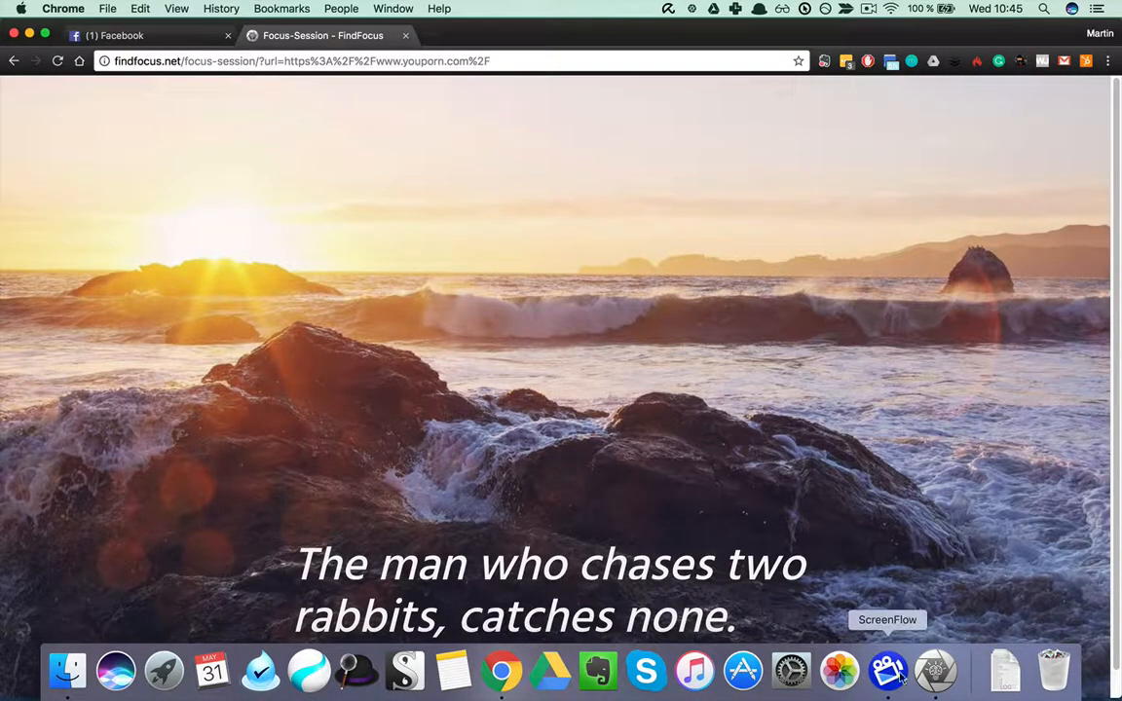
click(935, 670)
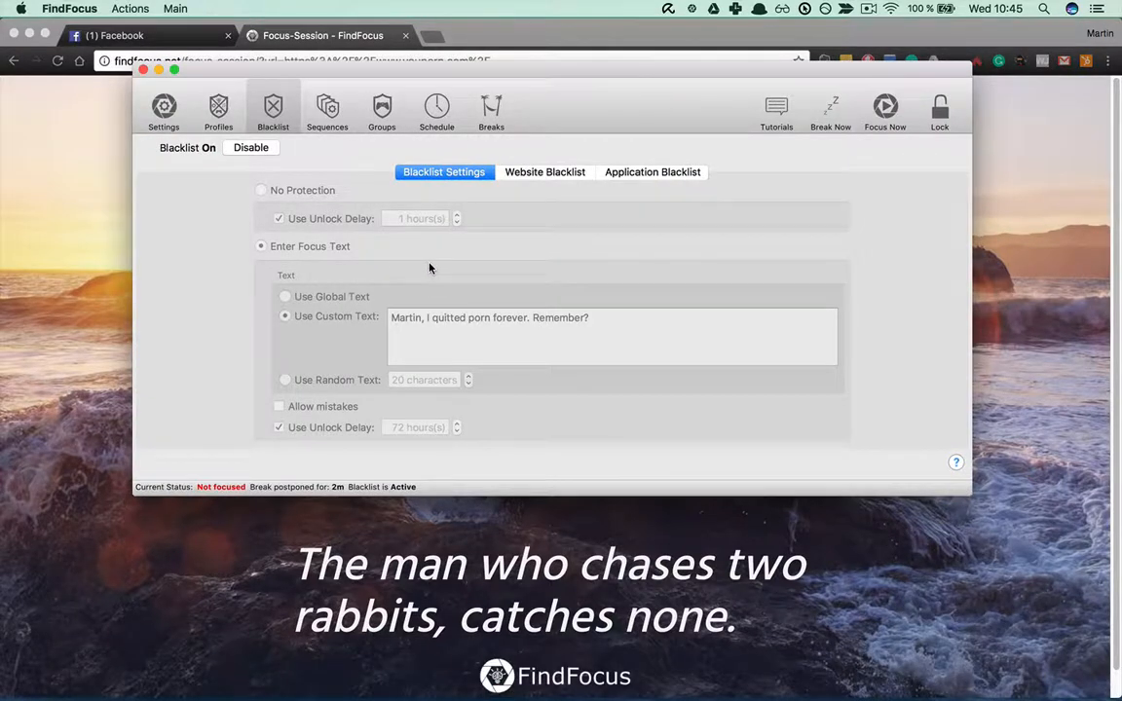
click(251, 148)
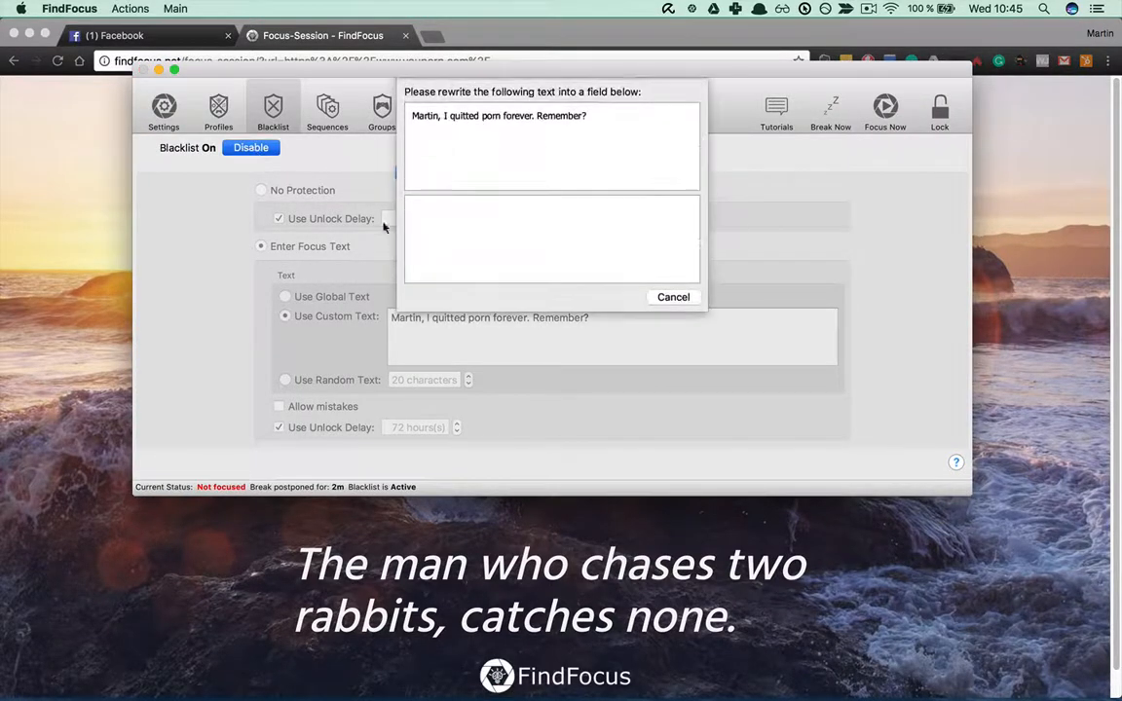
click(490, 218)
text(Martin)
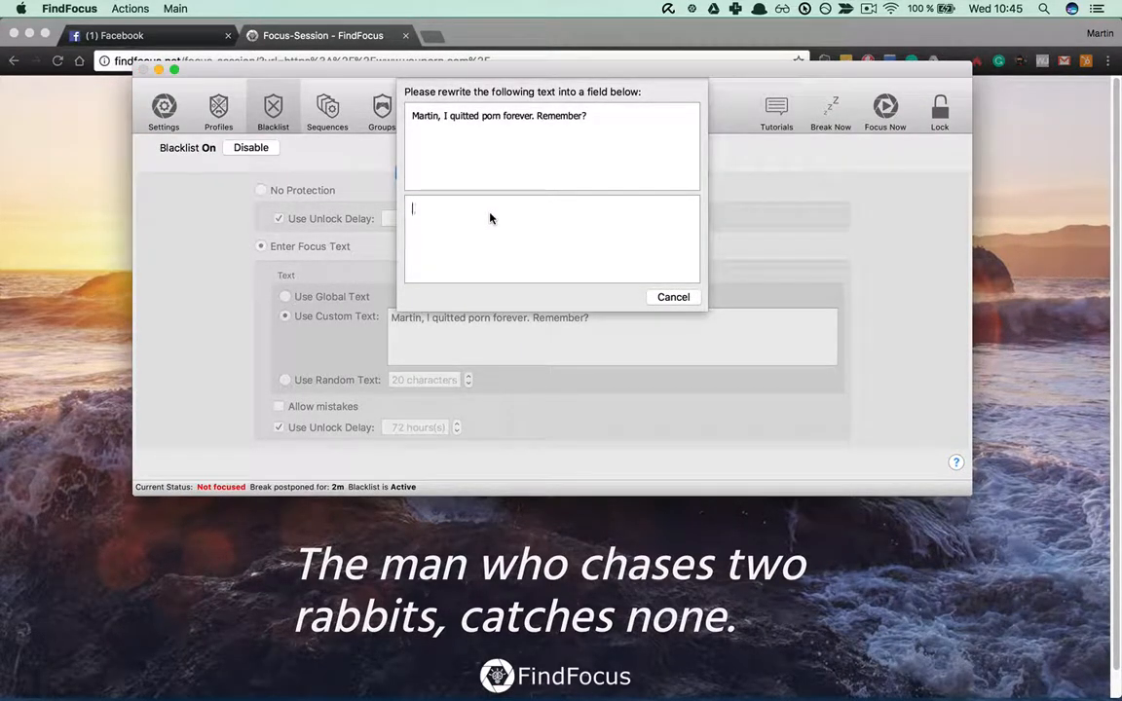
text(, I qui)
text(tted porn fo)
text(Mar)
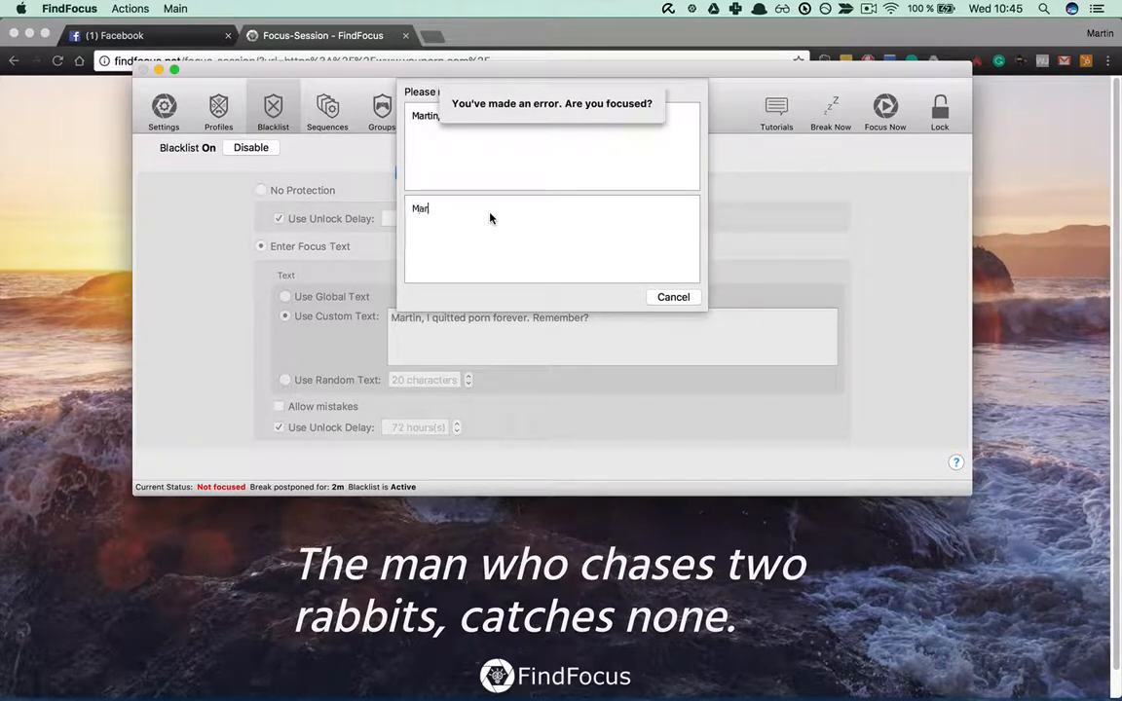
text(tin, I qui)
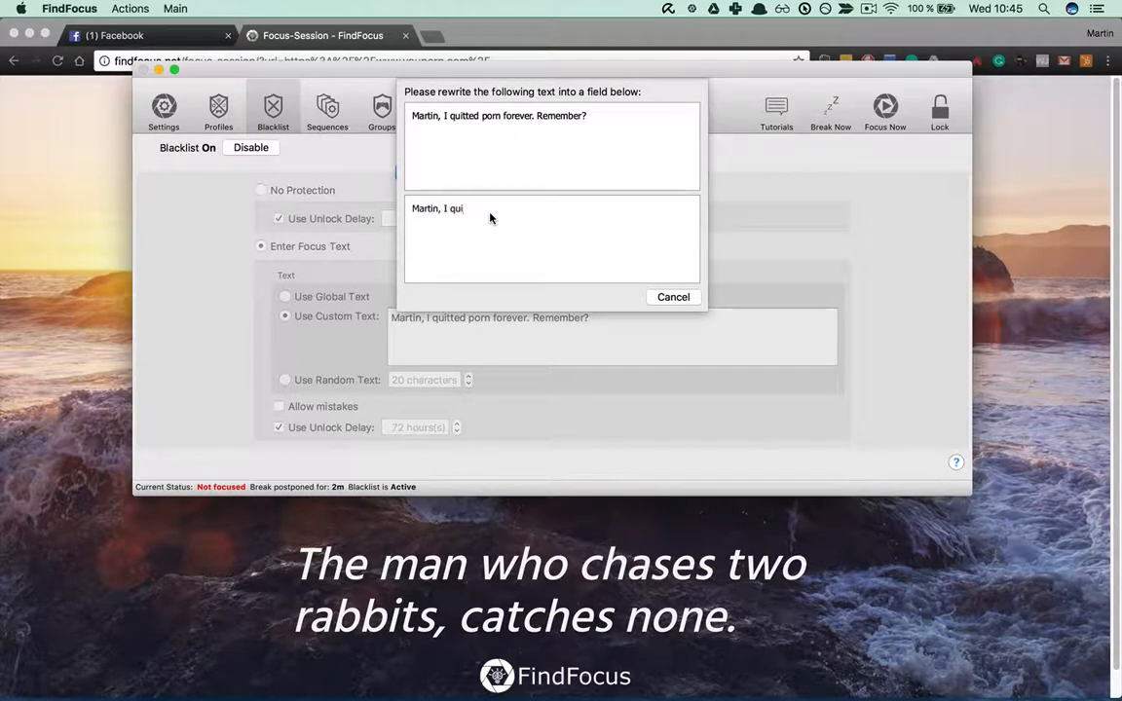
text(tted porn forever. Remember)
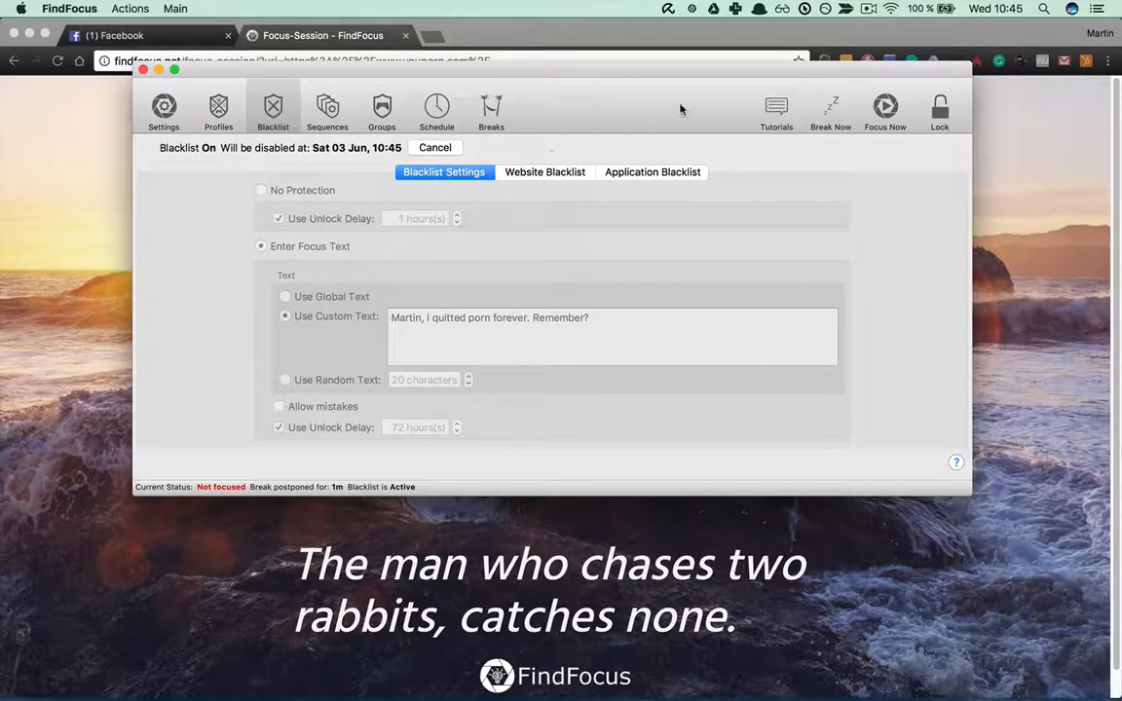
Review the profiles and the weekly entries in the scheduler
click(201, 107)
click(435, 112)
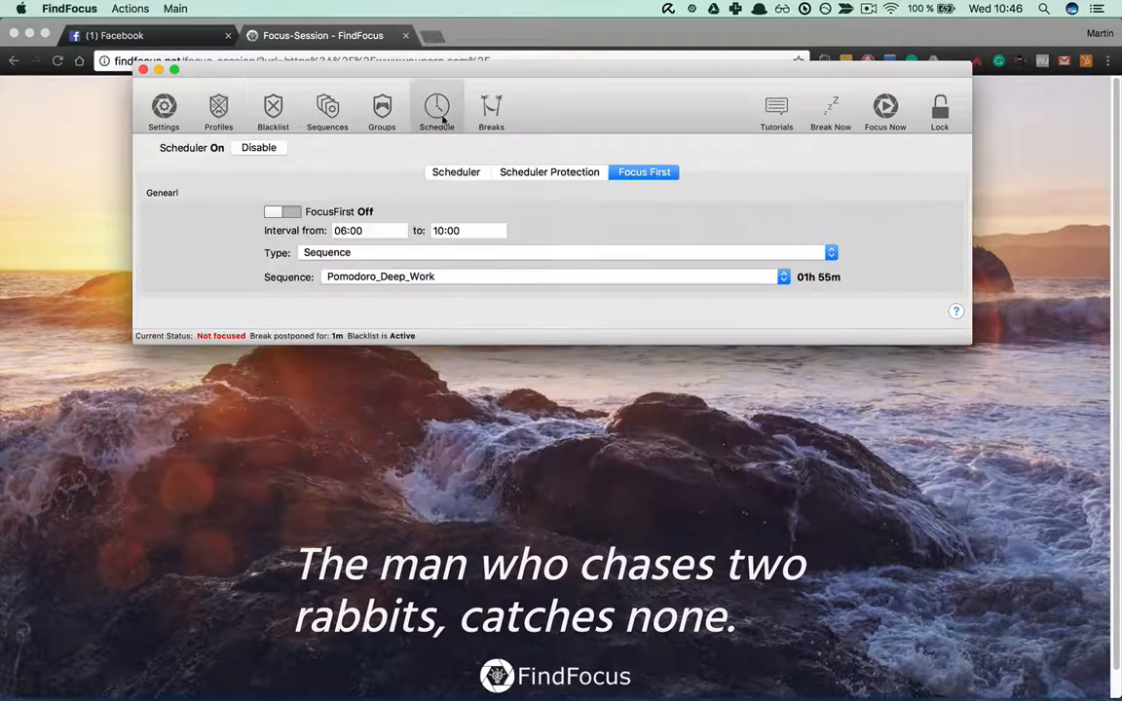
click(456, 172)
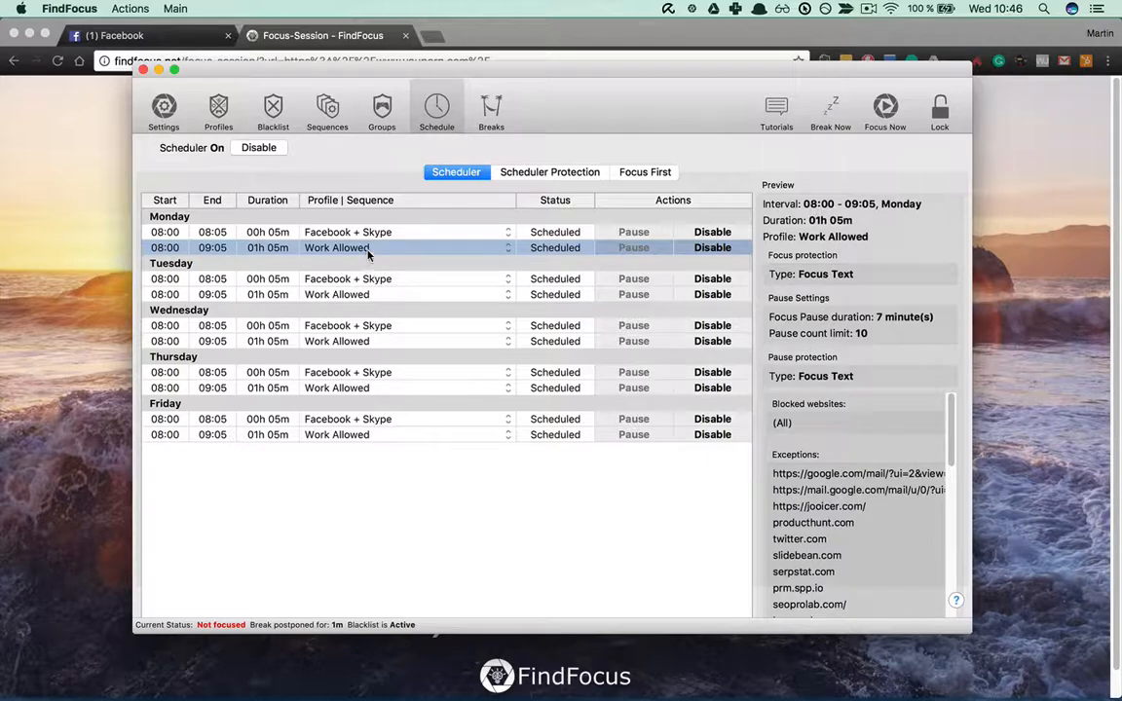
Set the date of the preferences protection's Fort Knox Mode to 07-06-2017 and select that mode
click(162, 113)
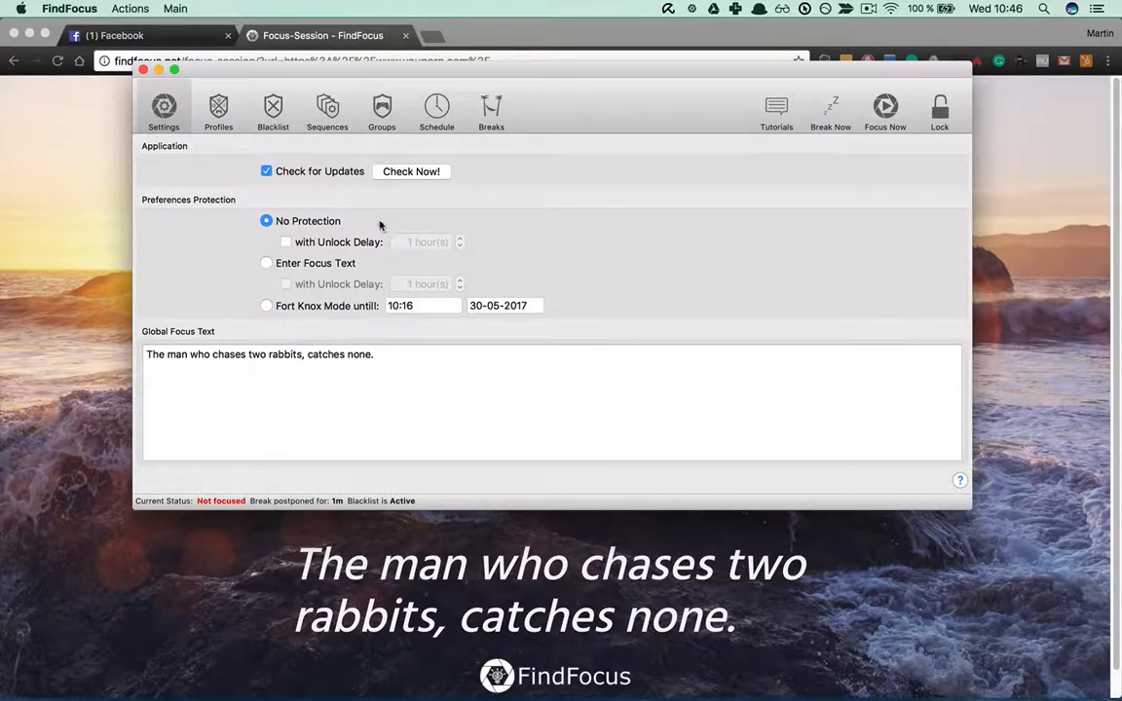
click(267, 307)
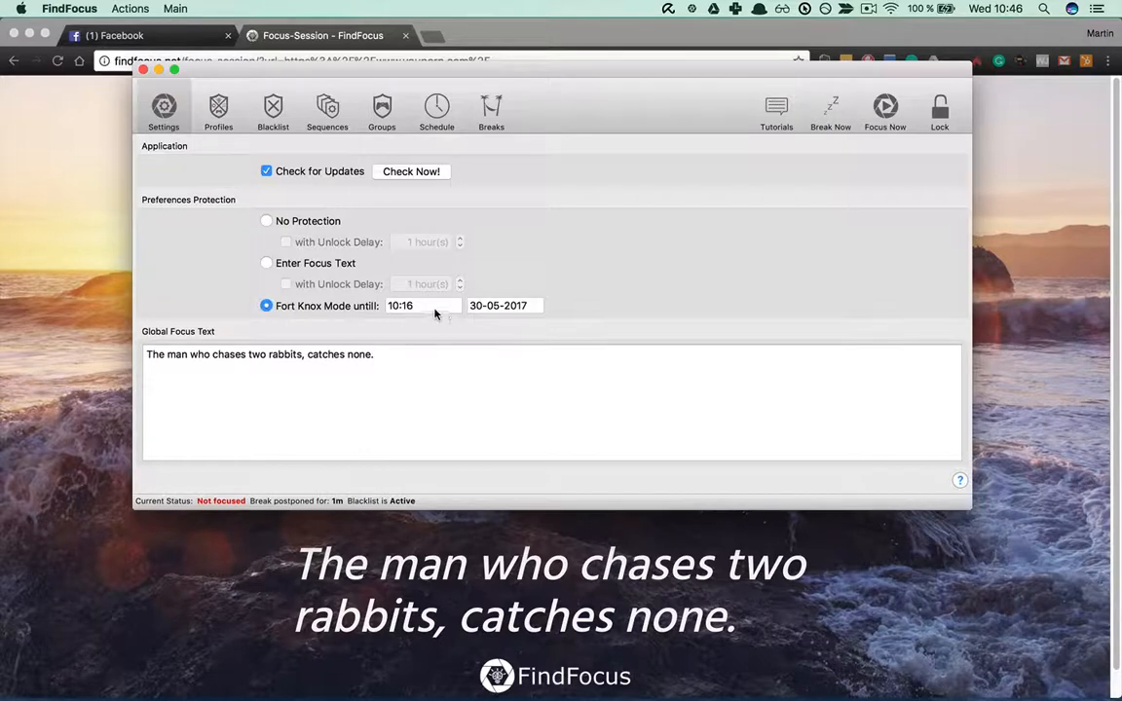
click(505, 308)
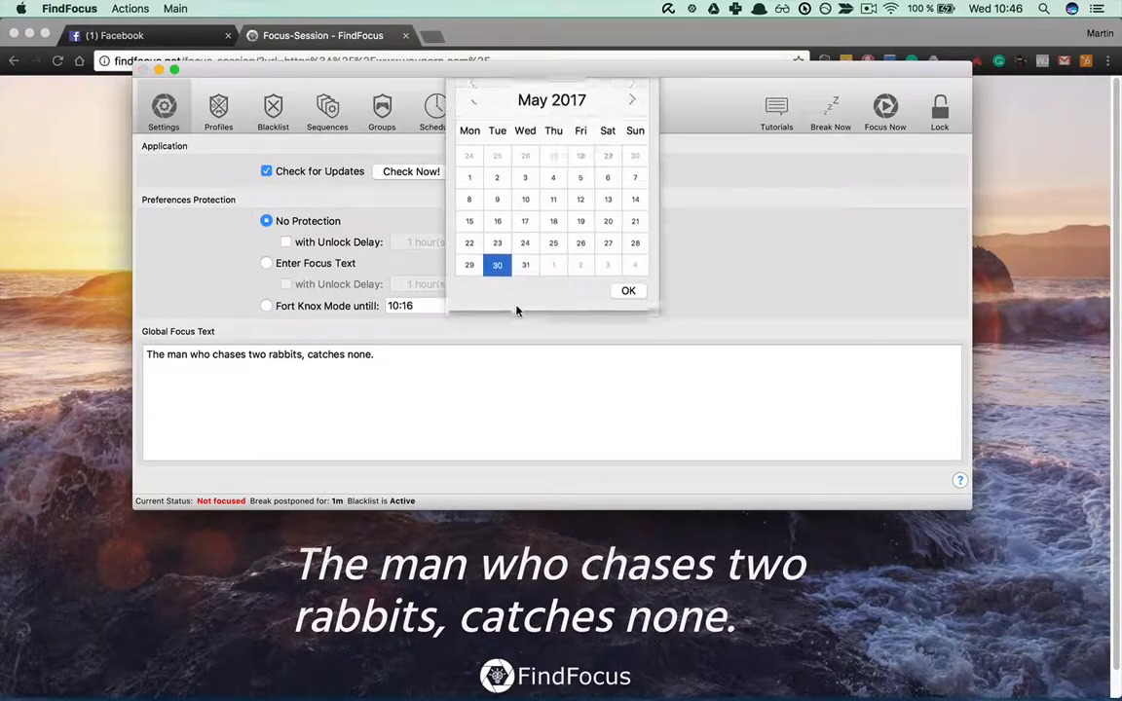
click(634, 105)
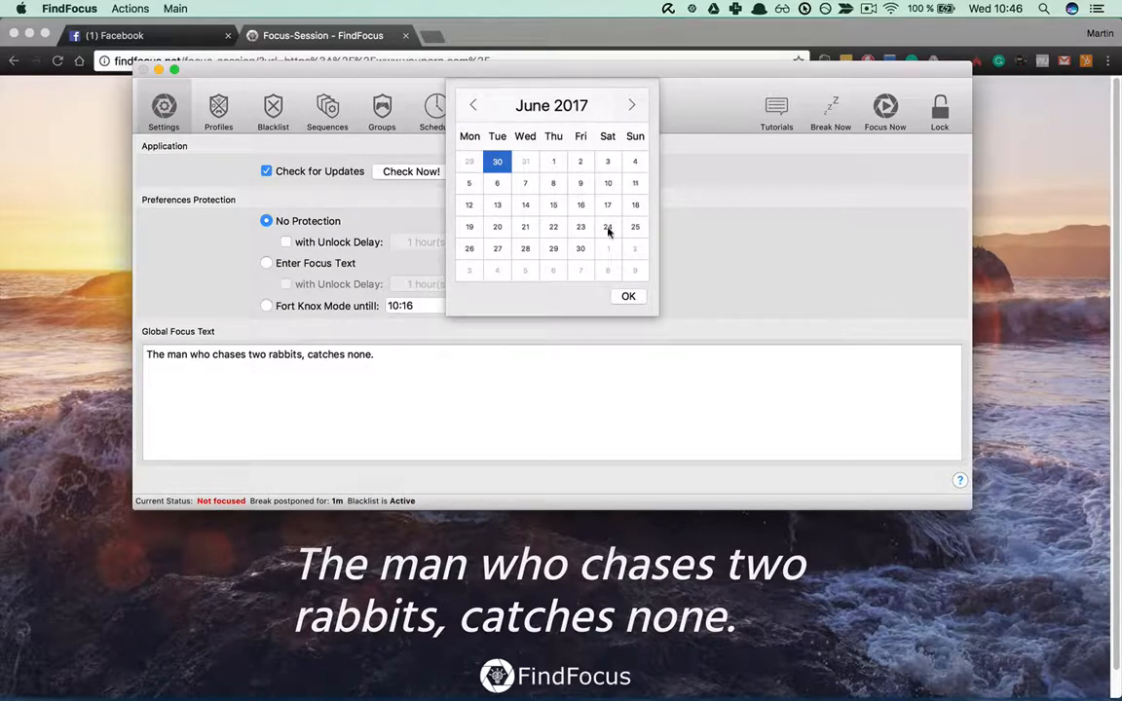
click(632, 105)
click(633, 106)
click(633, 105)
click(633, 105)
click(633, 106)
click(634, 105)
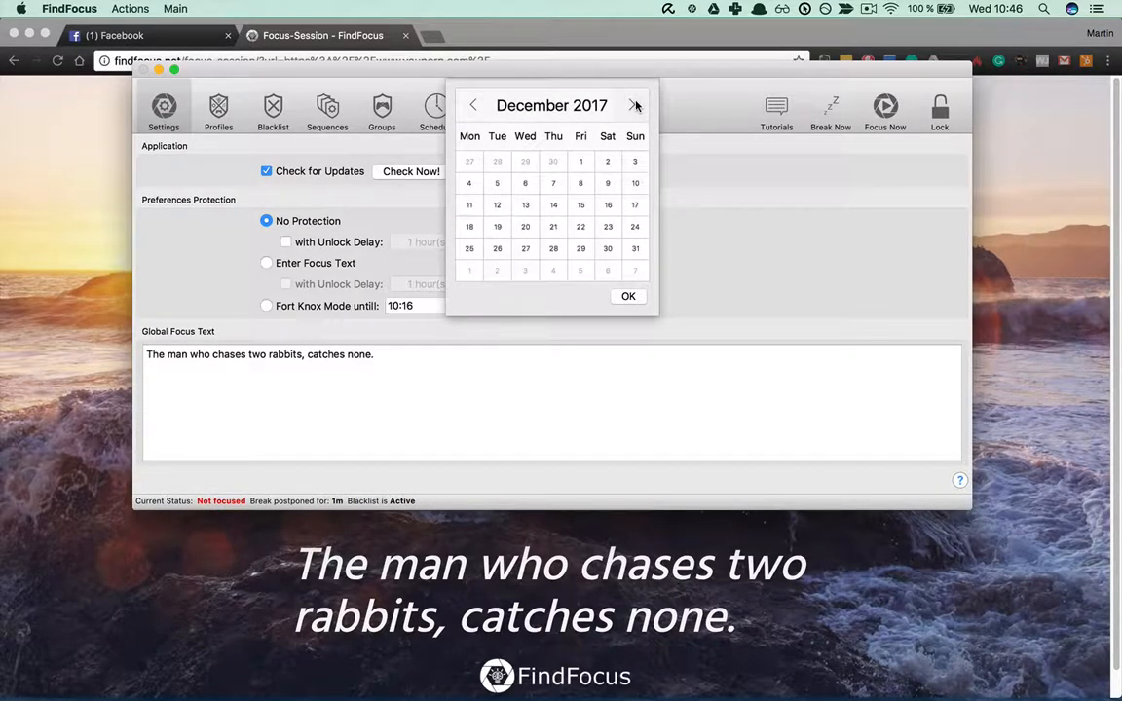
click(633, 105)
click(633, 105)
click(474, 107)
click(474, 107)
click(476, 108)
click(475, 107)
click(474, 106)
click(474, 106)
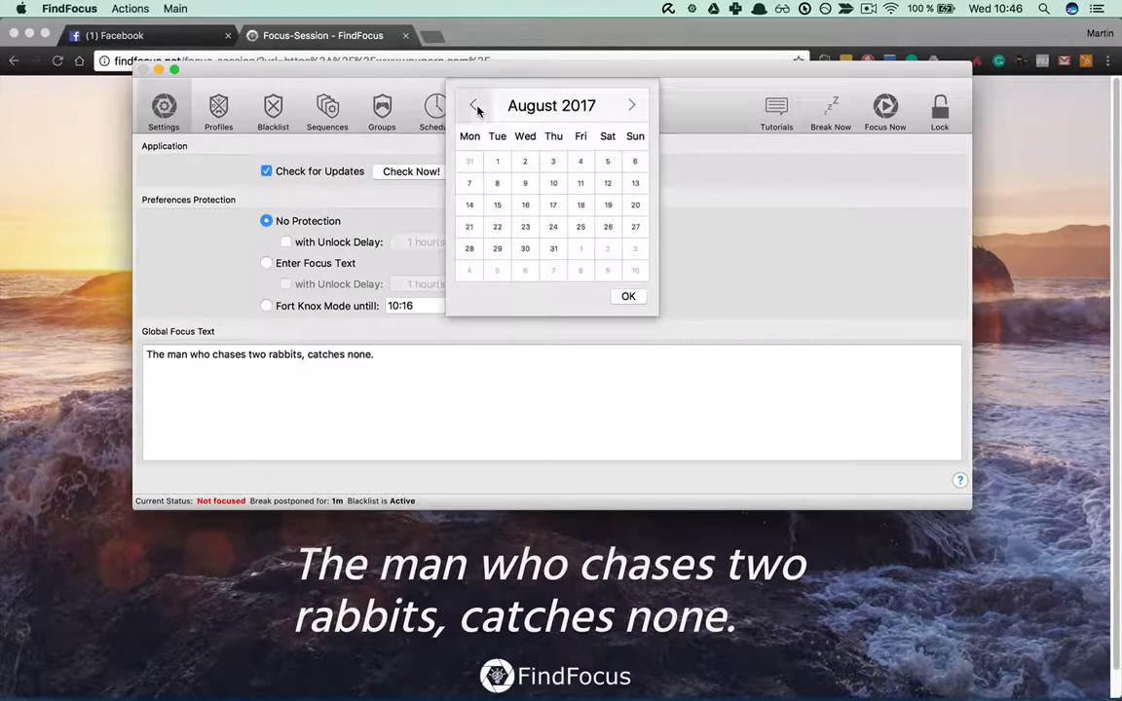
click(474, 106)
click(474, 106)
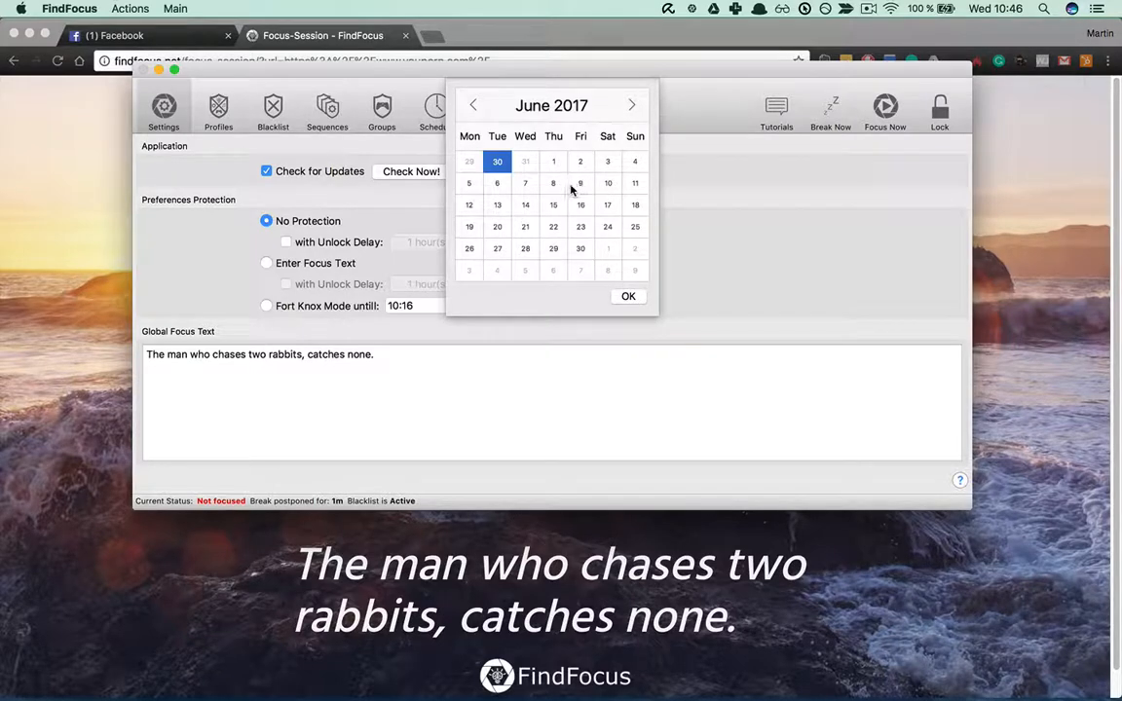
click(528, 185)
click(629, 298)
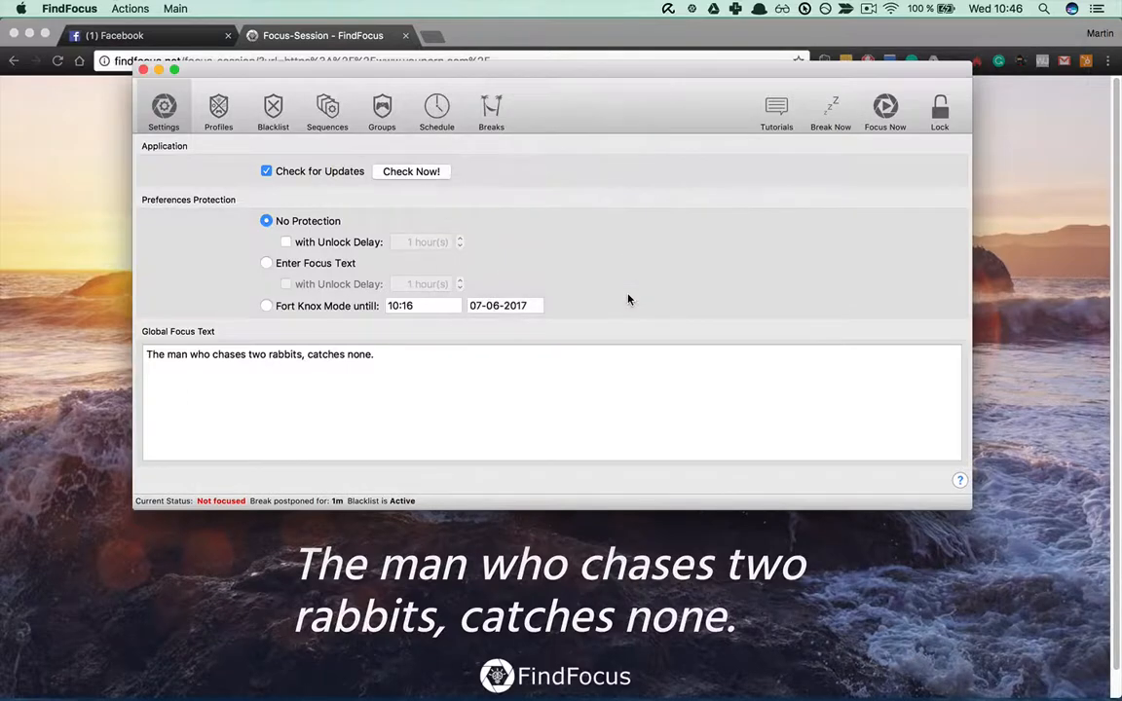
click(267, 307)
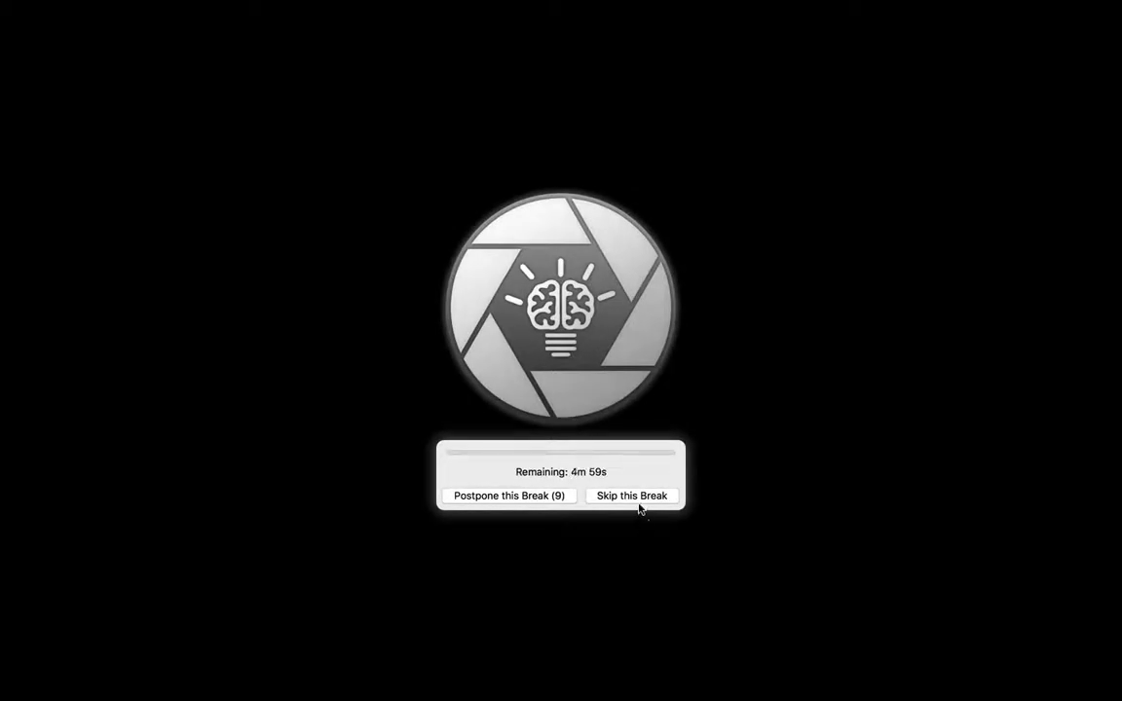
Skip the running break by rewriting the text "Skip this break."
click(632, 499)
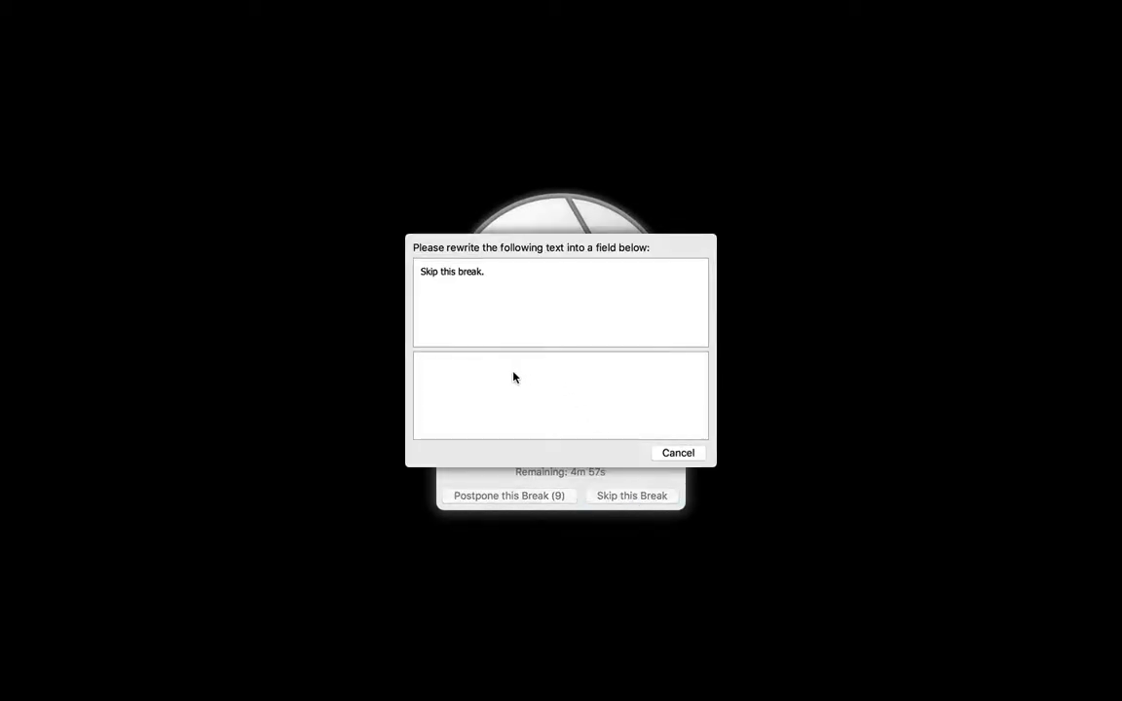
text(Skip this break.)
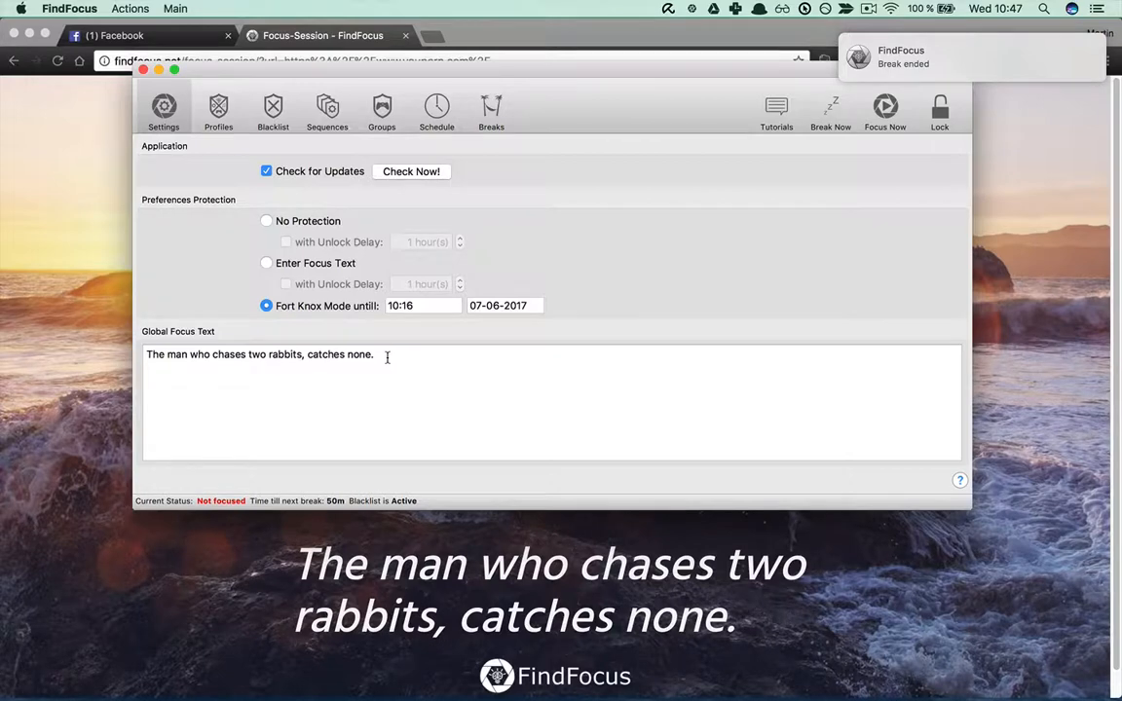
Look through the schedule, profiles, blacklist, sequences and groups while Fort Knox Mode is selected
click(437, 109)
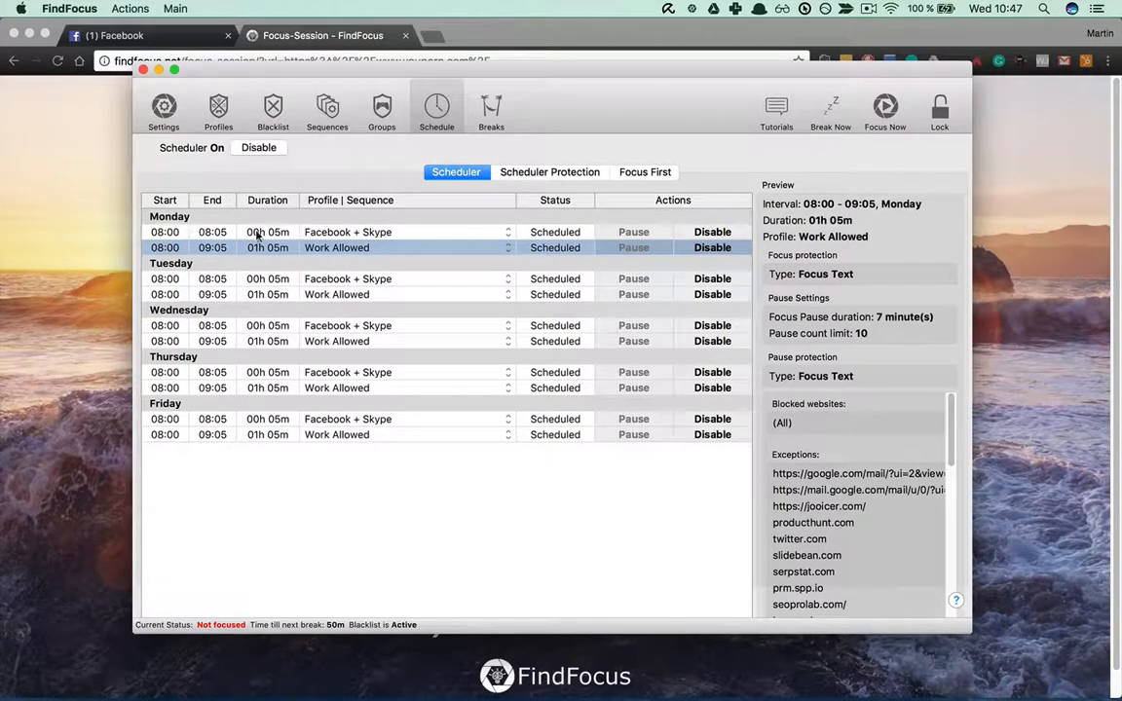
click(217, 110)
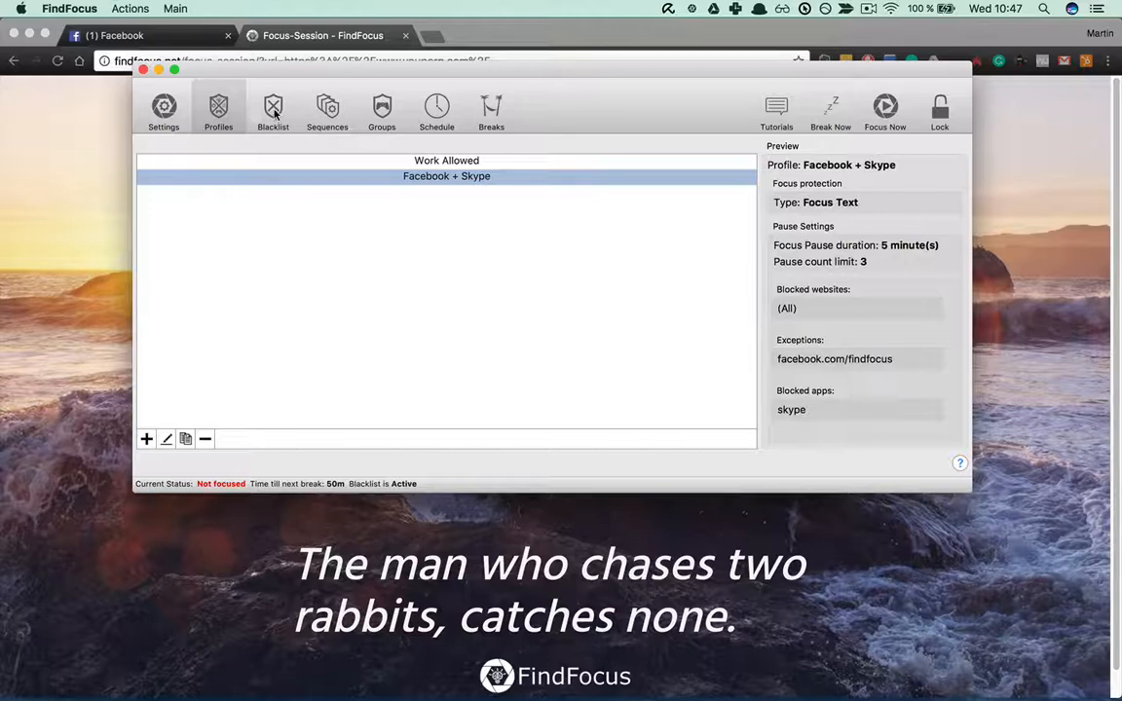
click(273, 109)
click(327, 109)
click(380, 109)
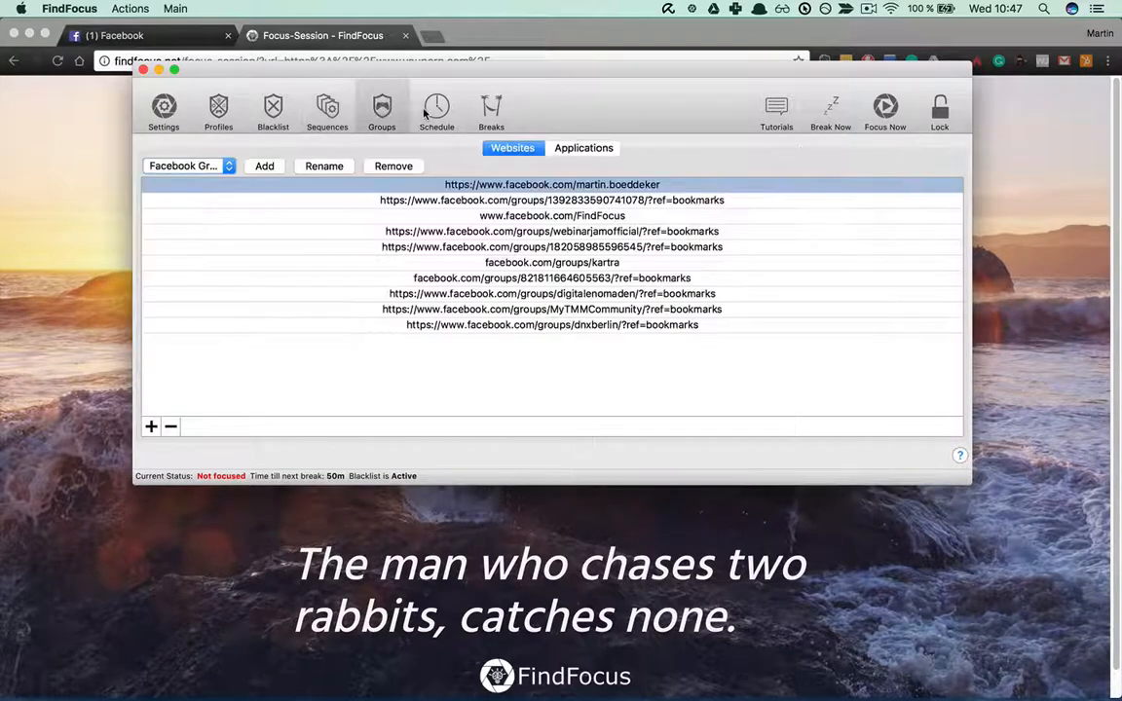
click(425, 113)
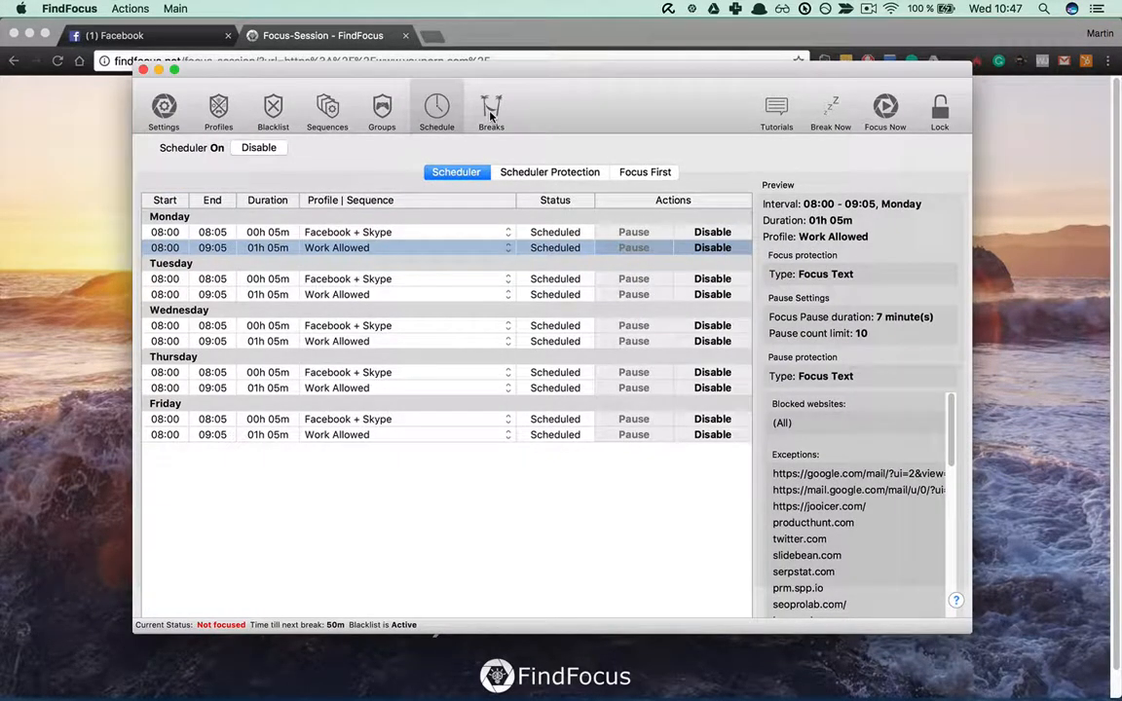
Set the preferences protection in the general settings to No Protection
click(163, 109)
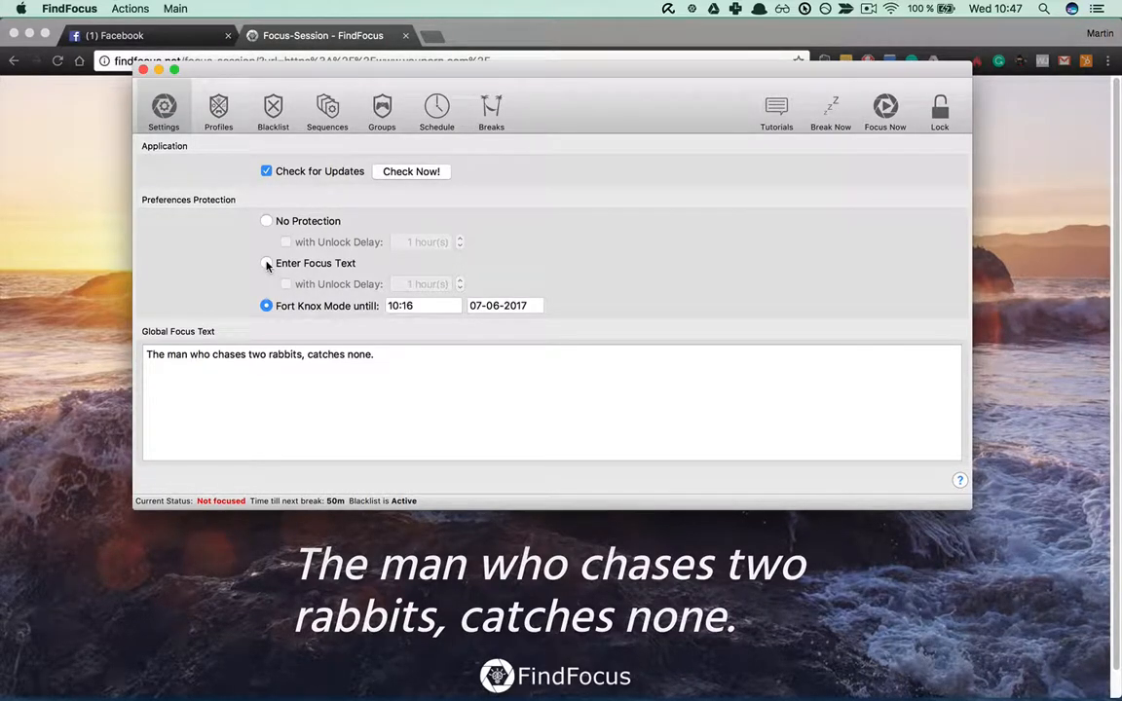
click(267, 222)
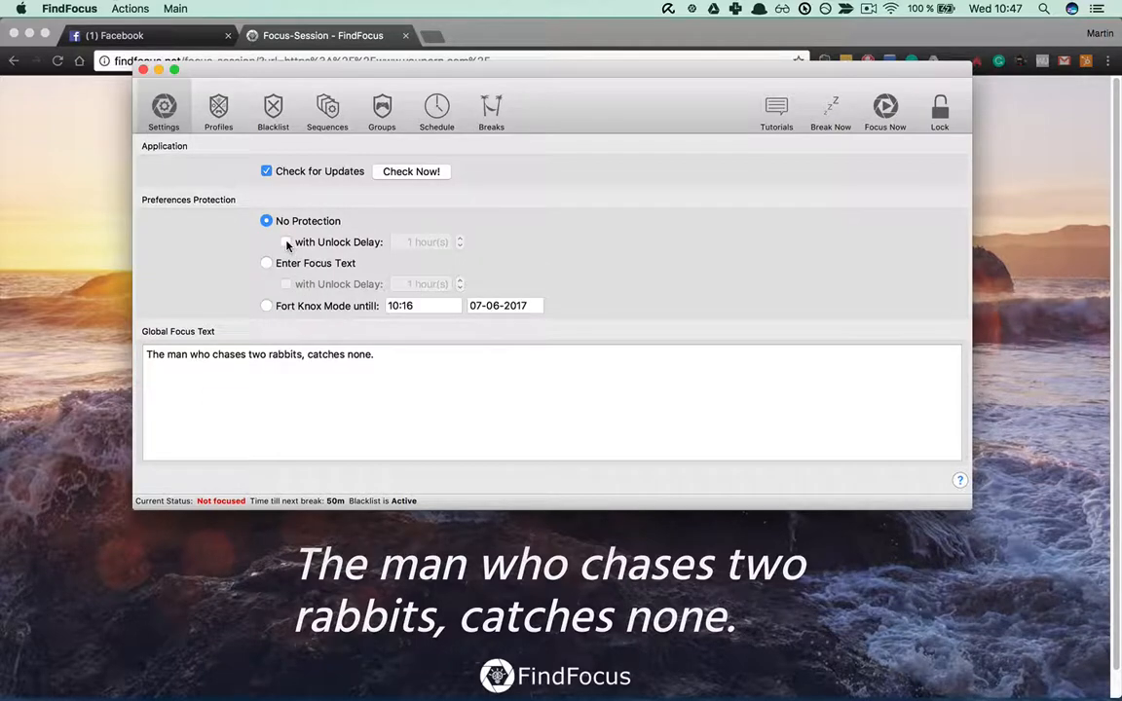
Enable the unlock delay for No Protection, try longer delays, and return it to 1 hour
click(286, 242)
click(460, 240)
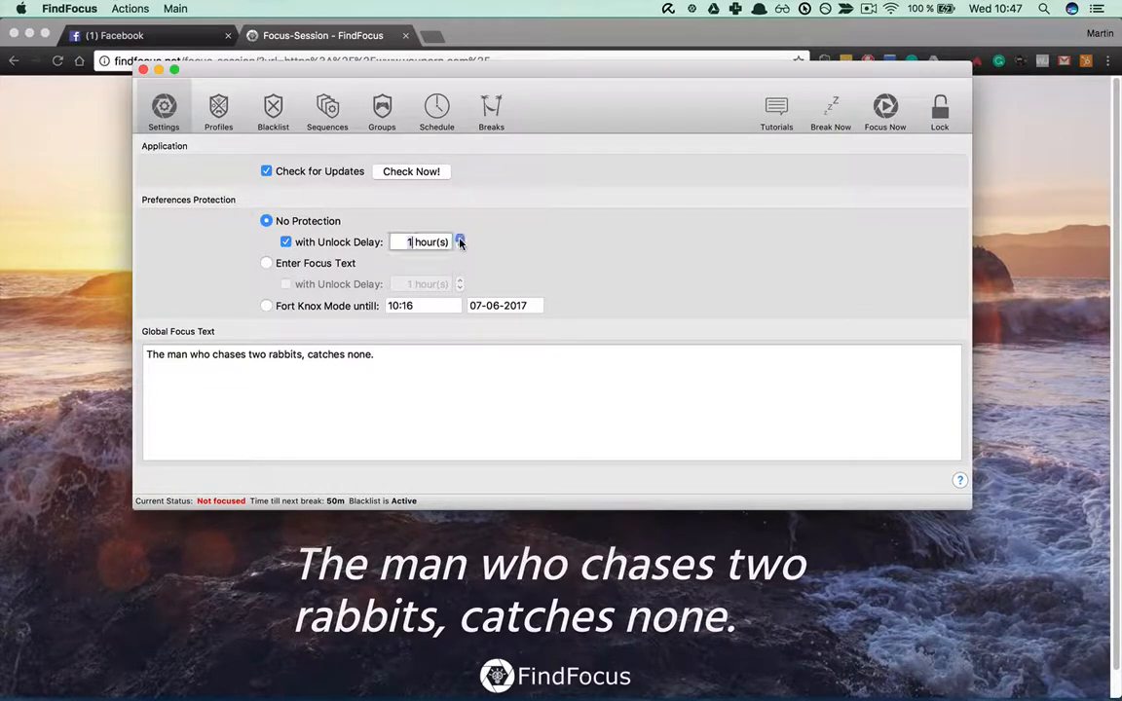
click(459, 240)
click(460, 240)
click(460, 240)
click(460, 247)
click(459, 248)
click(460, 247)
click(460, 248)
Select Fort Knox Mode until 10:49 on 31-05-2017 and lock the preferences
click(266, 306)
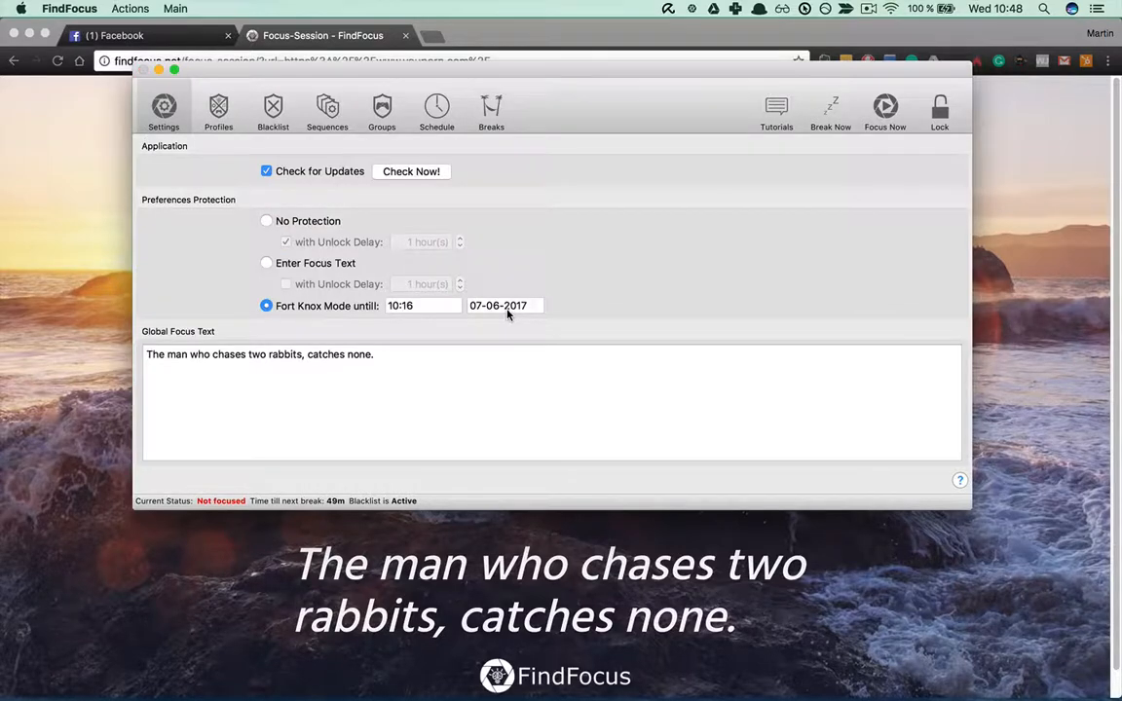
click(504, 308)
click(525, 162)
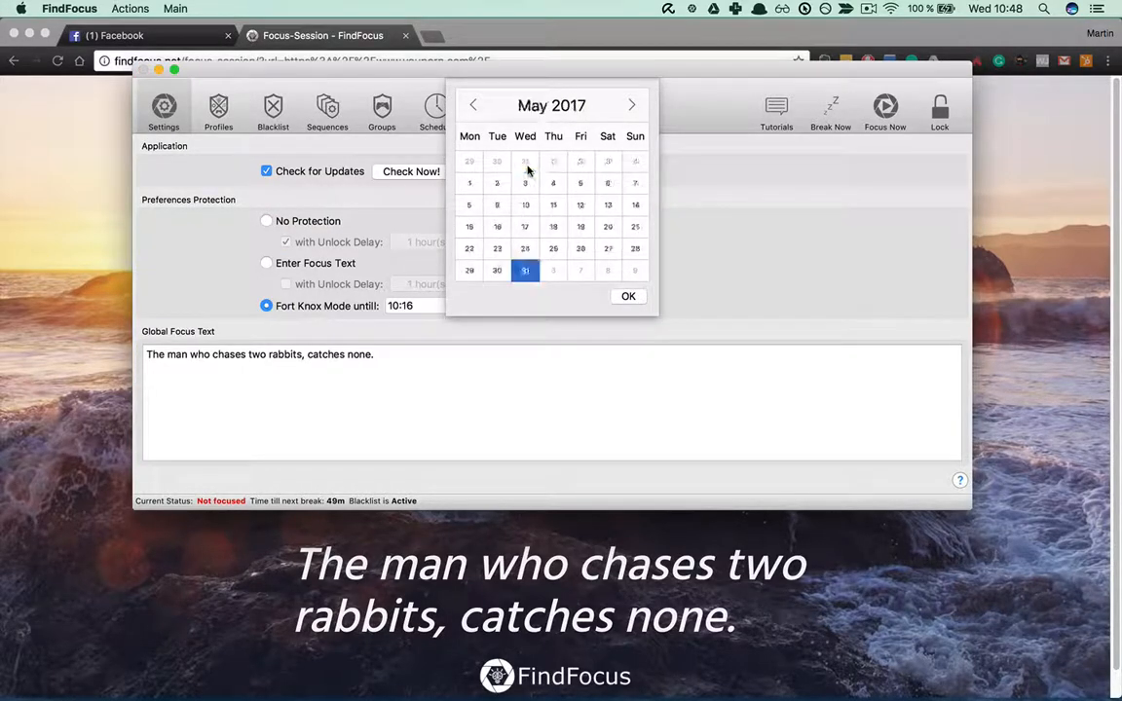
click(627, 296)
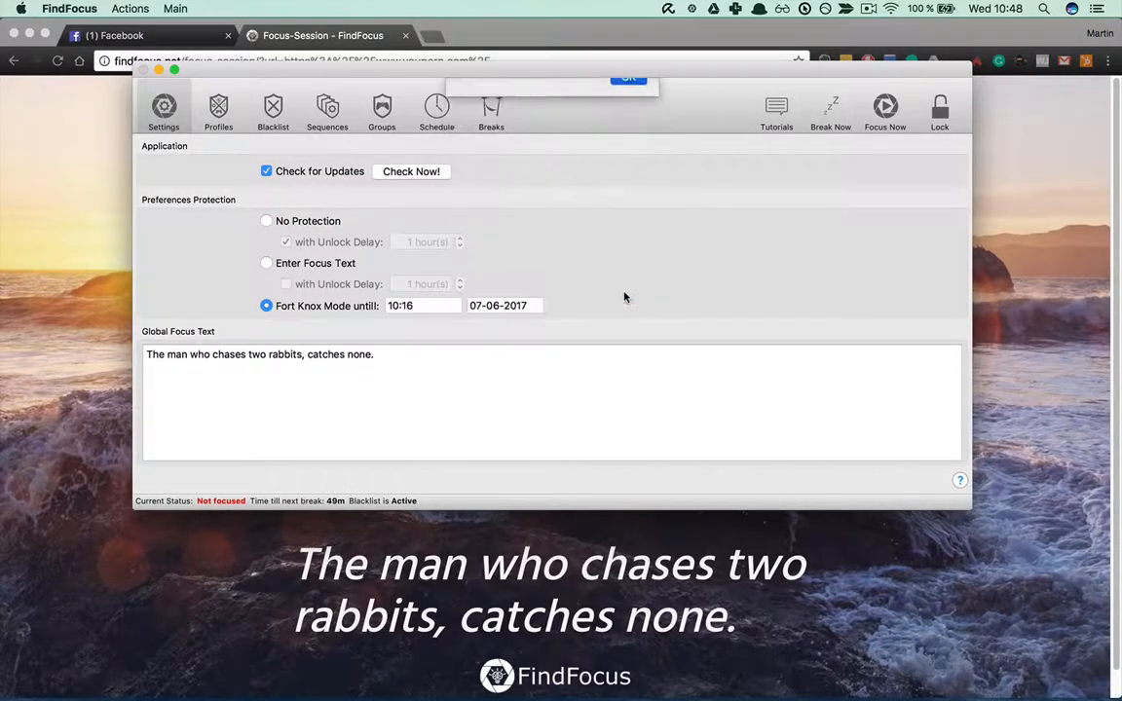
click(406, 306)
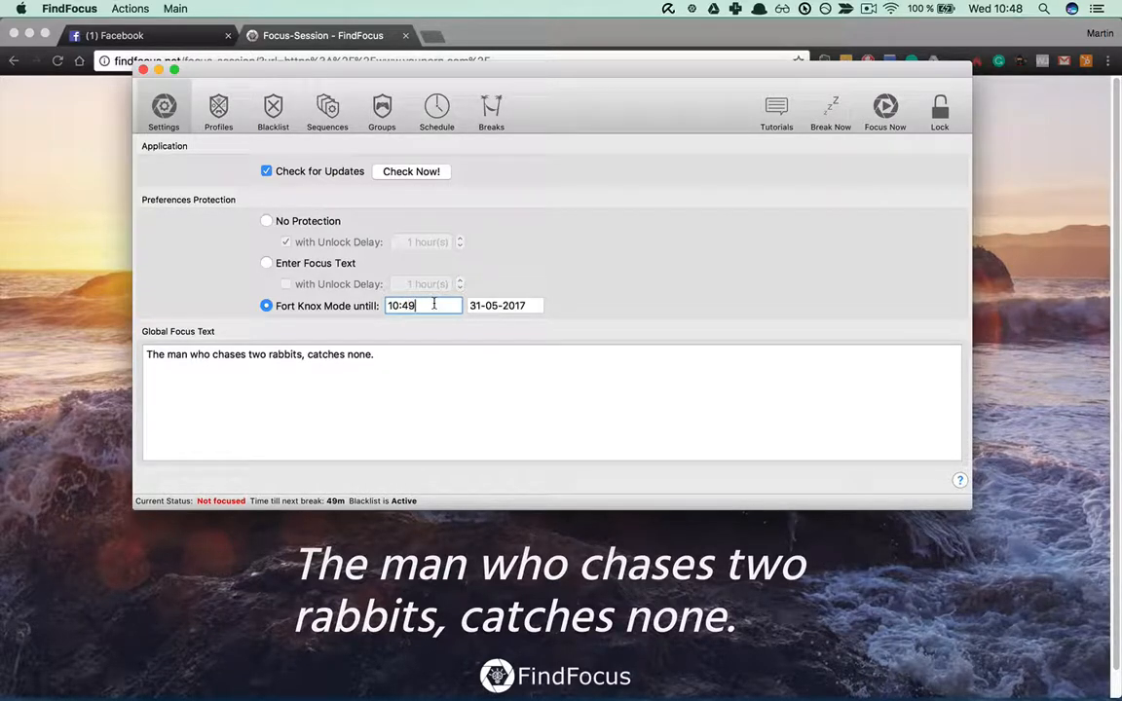
click(941, 118)
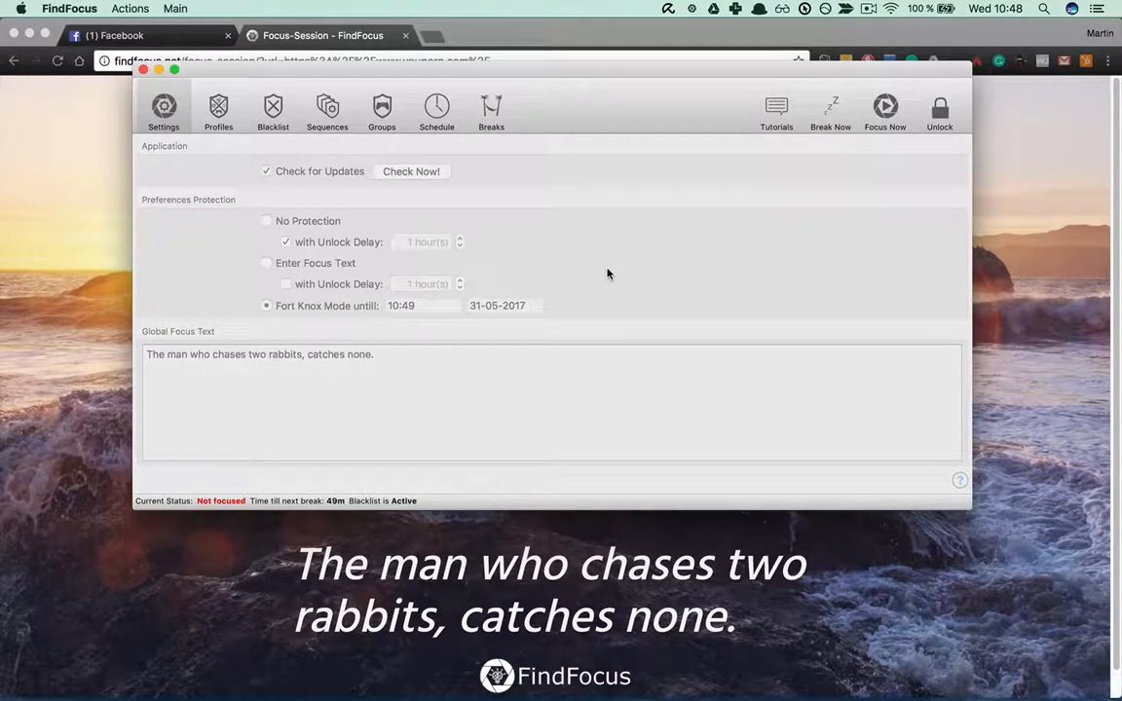
Look through the locked profiles, blacklist, sequences, groups, schedule and breaks settings
click(220, 109)
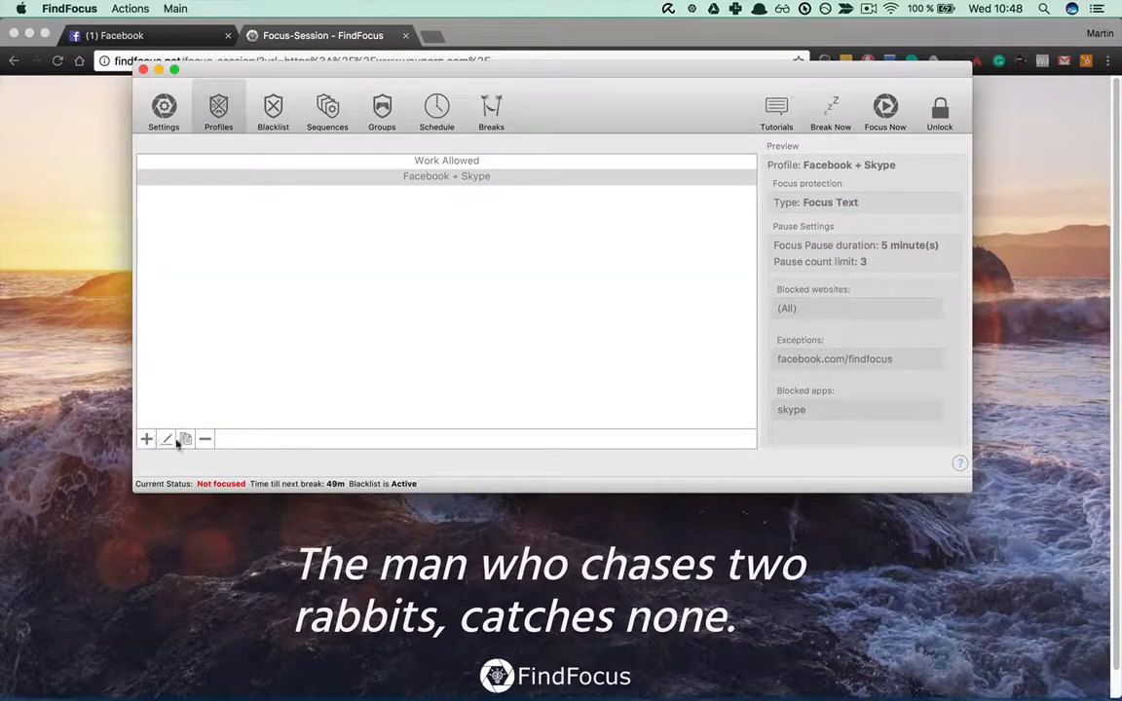
click(272, 110)
click(327, 109)
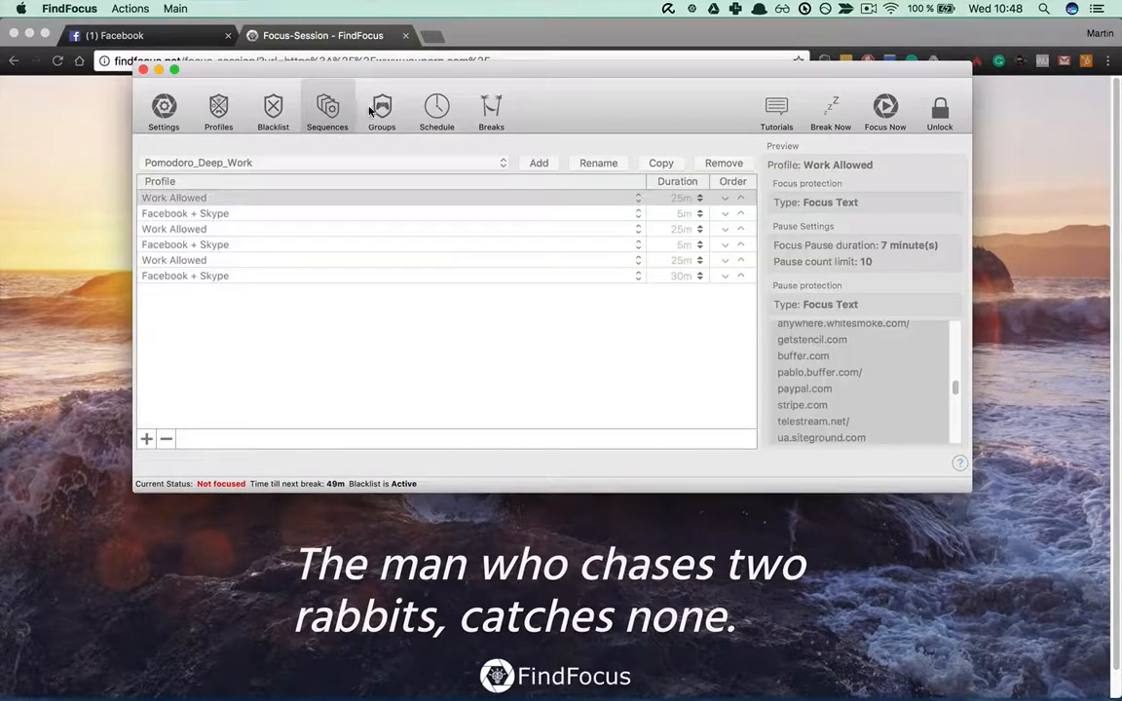
click(382, 109)
click(434, 111)
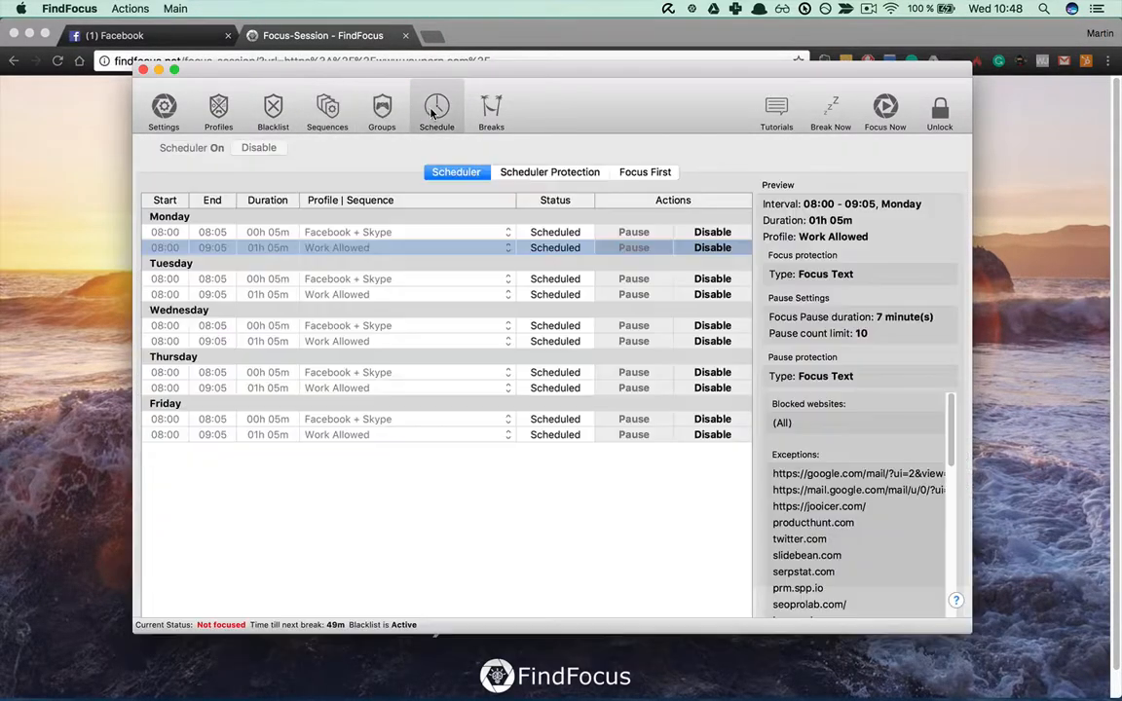
click(490, 110)
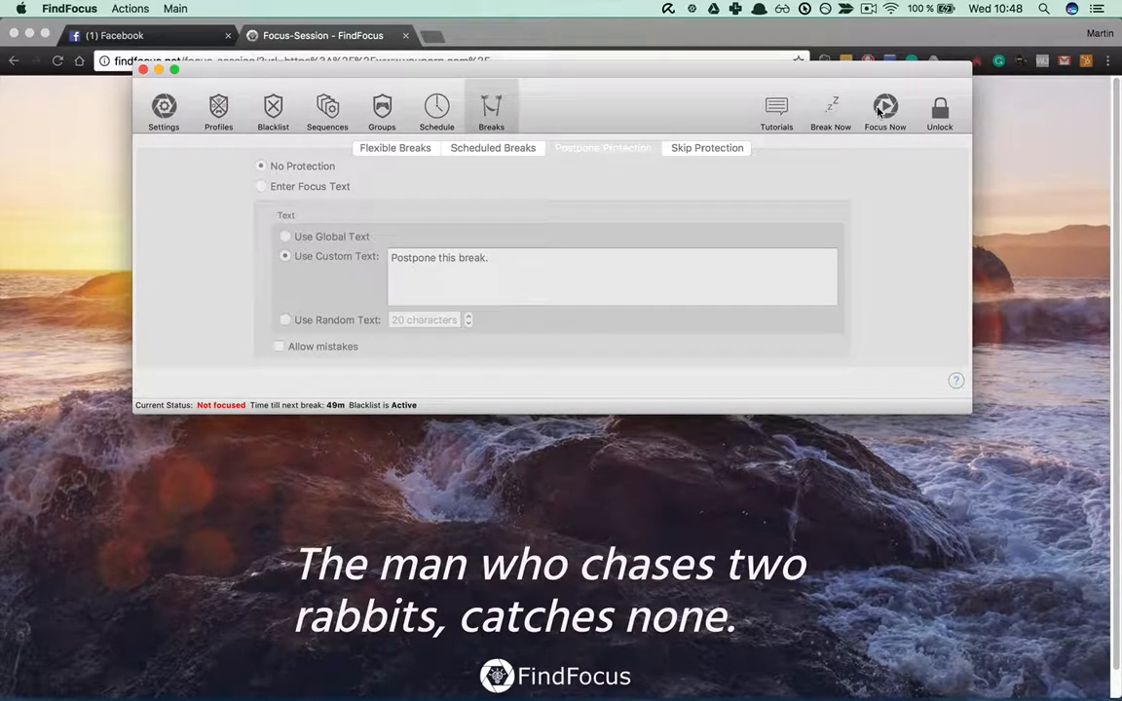
Check the sequence and profile choices for an immediate focus session and cancel without starting one
click(824, 106)
click(527, 121)
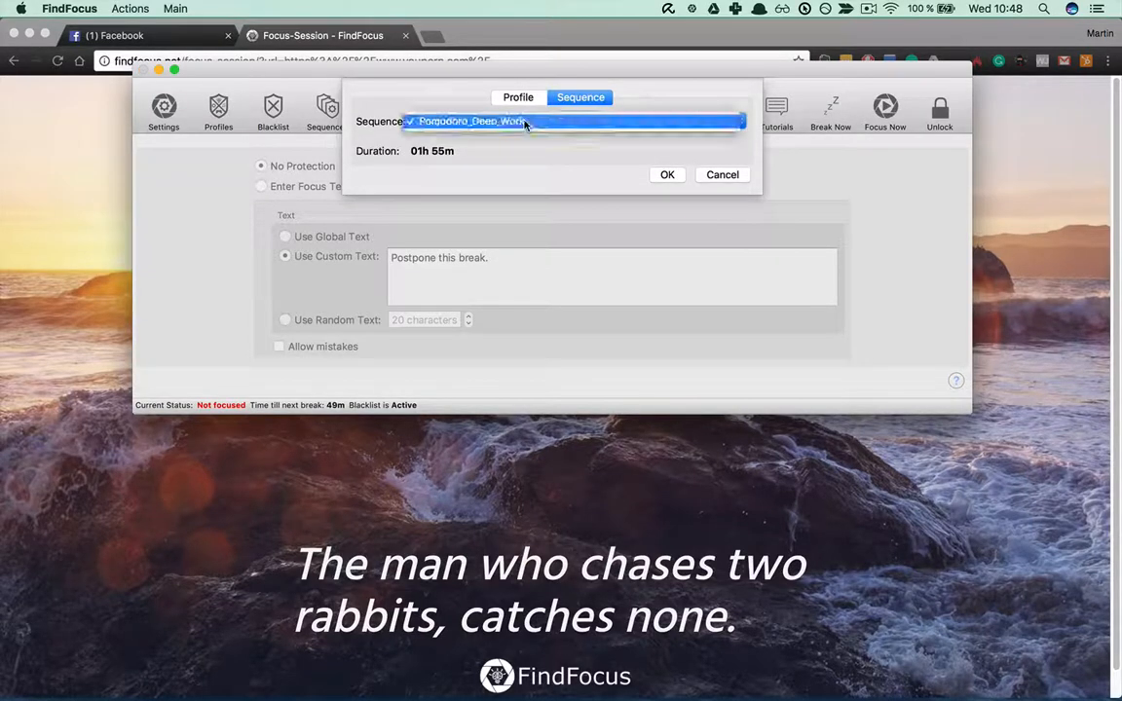
click(518, 98)
click(513, 118)
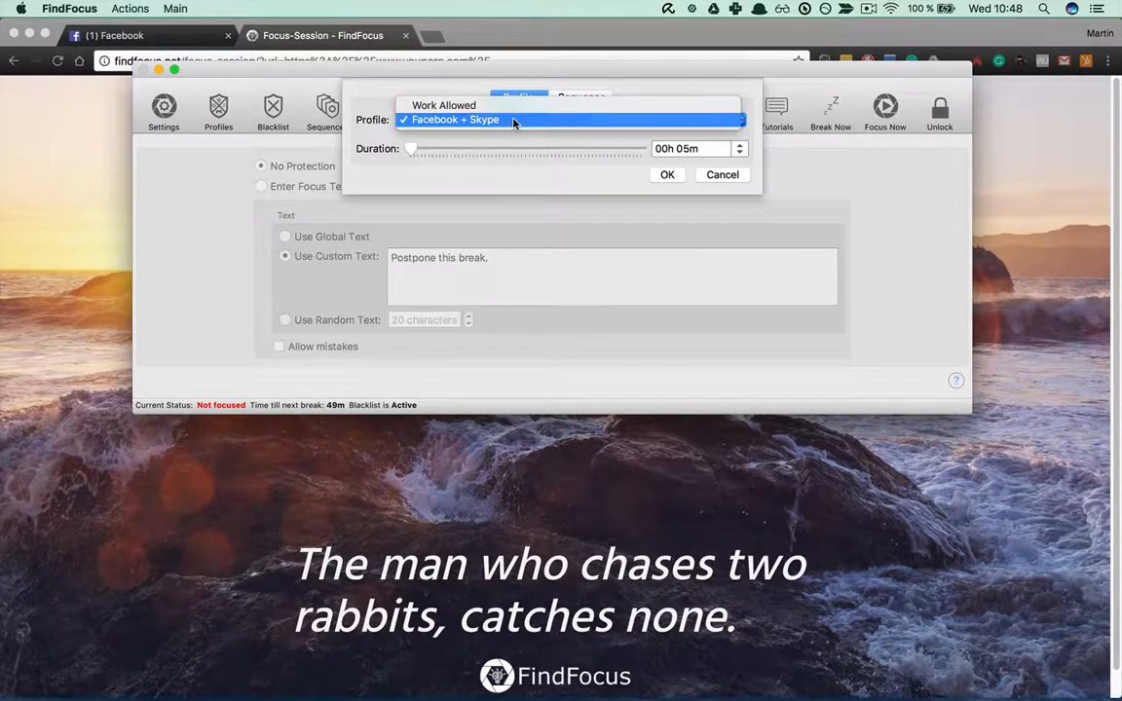
click(671, 175)
click(723, 174)
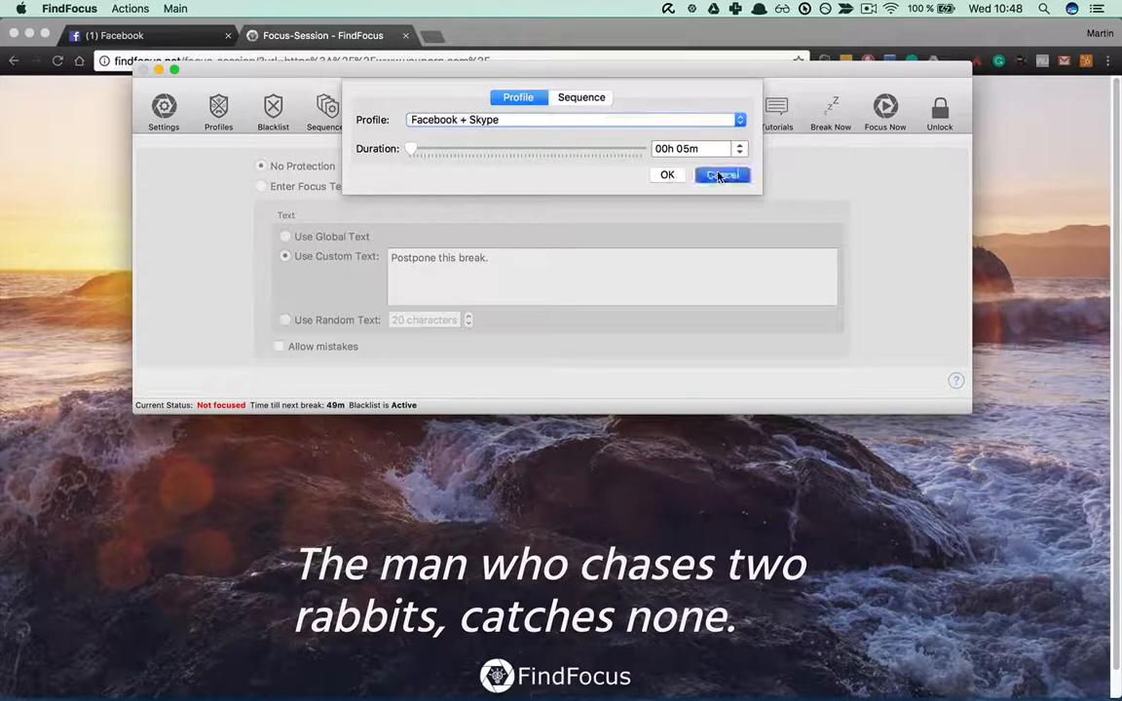
Unlock the preferences, set the Fort Knox Mode end time to 10:50, and test locking and unlocking again
click(940, 112)
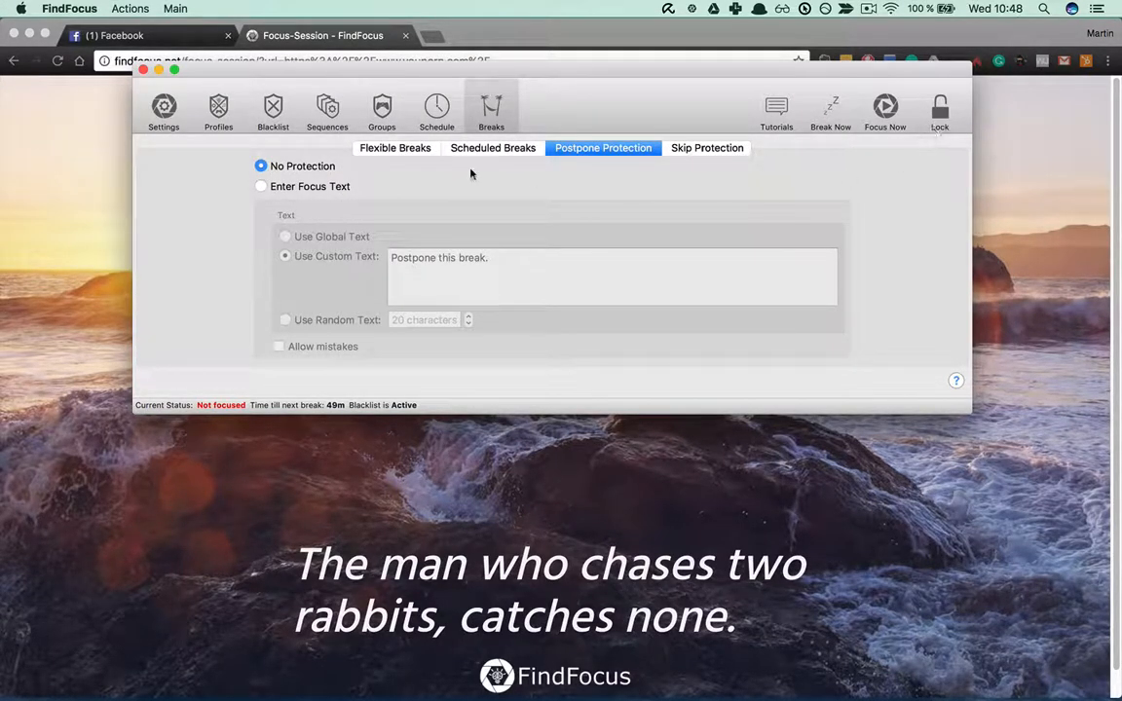
click(168, 112)
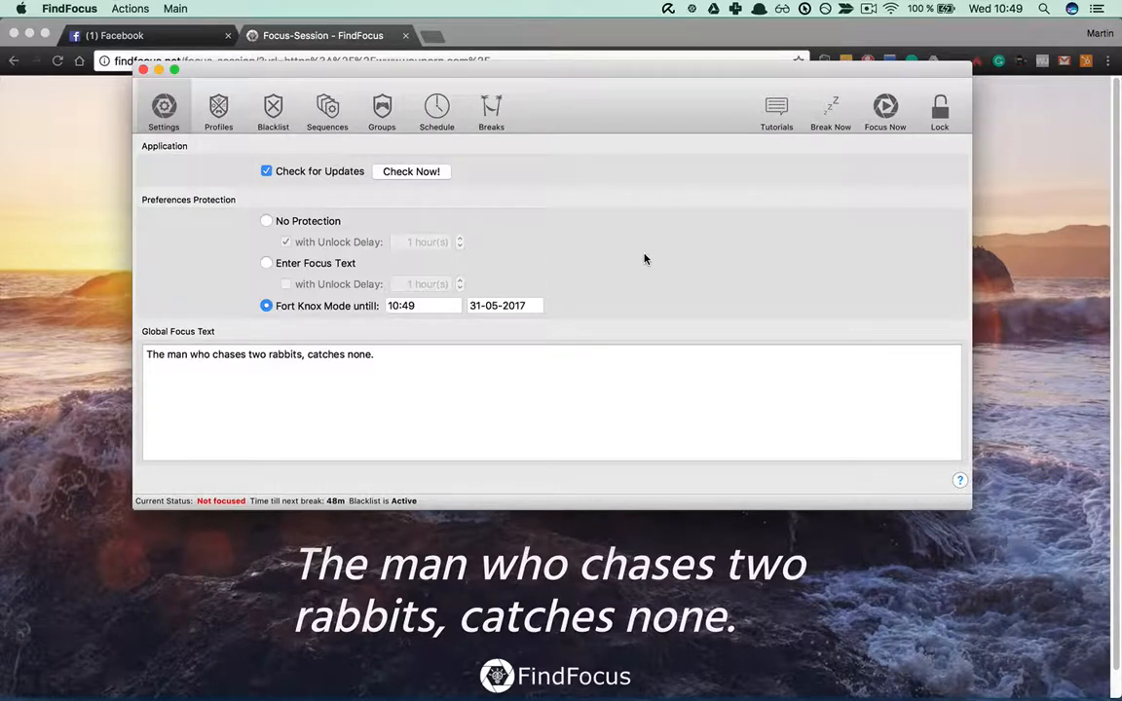
click(404, 306)
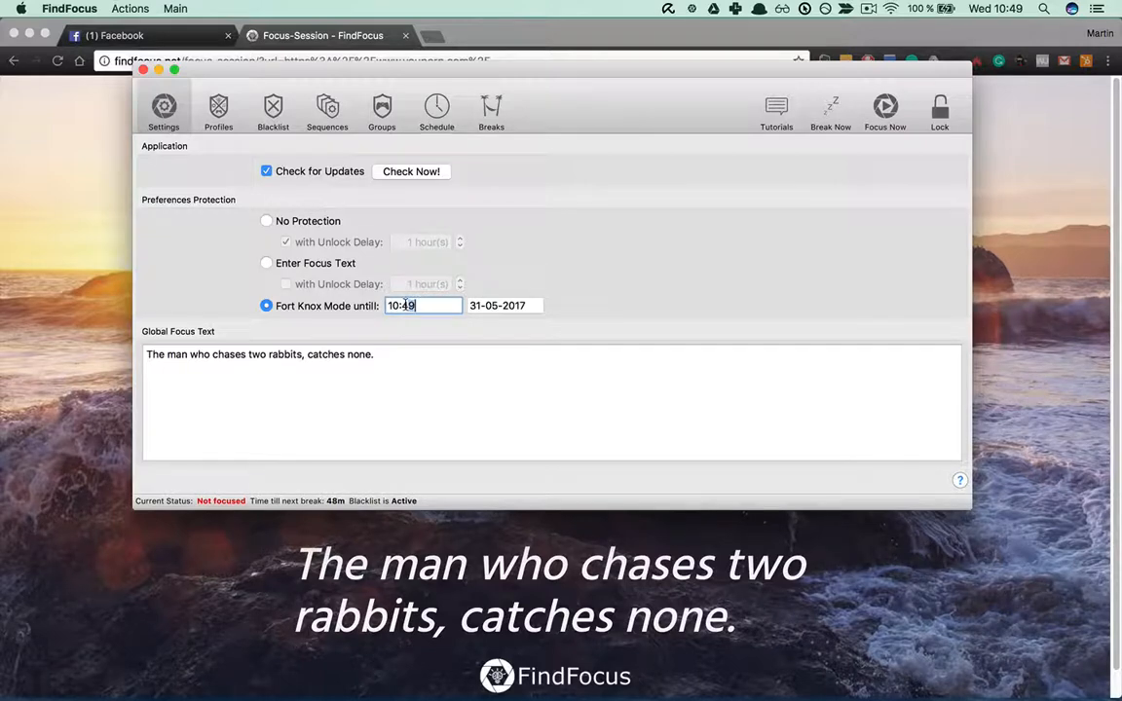
click(940, 111)
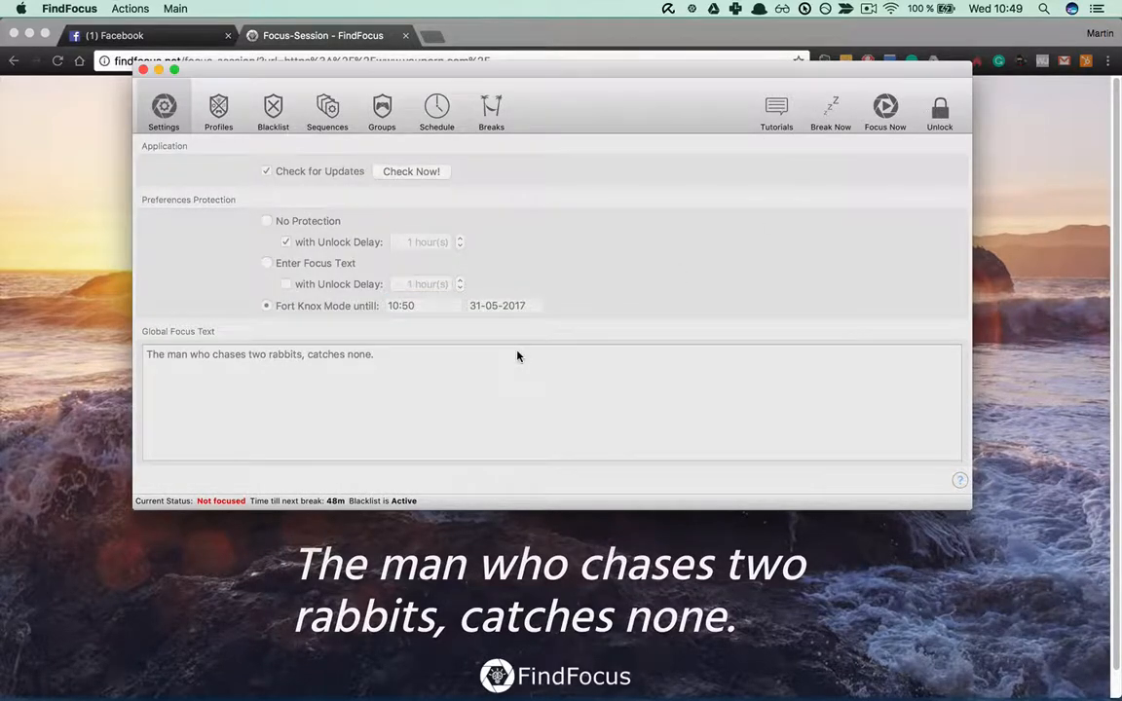
click(942, 112)
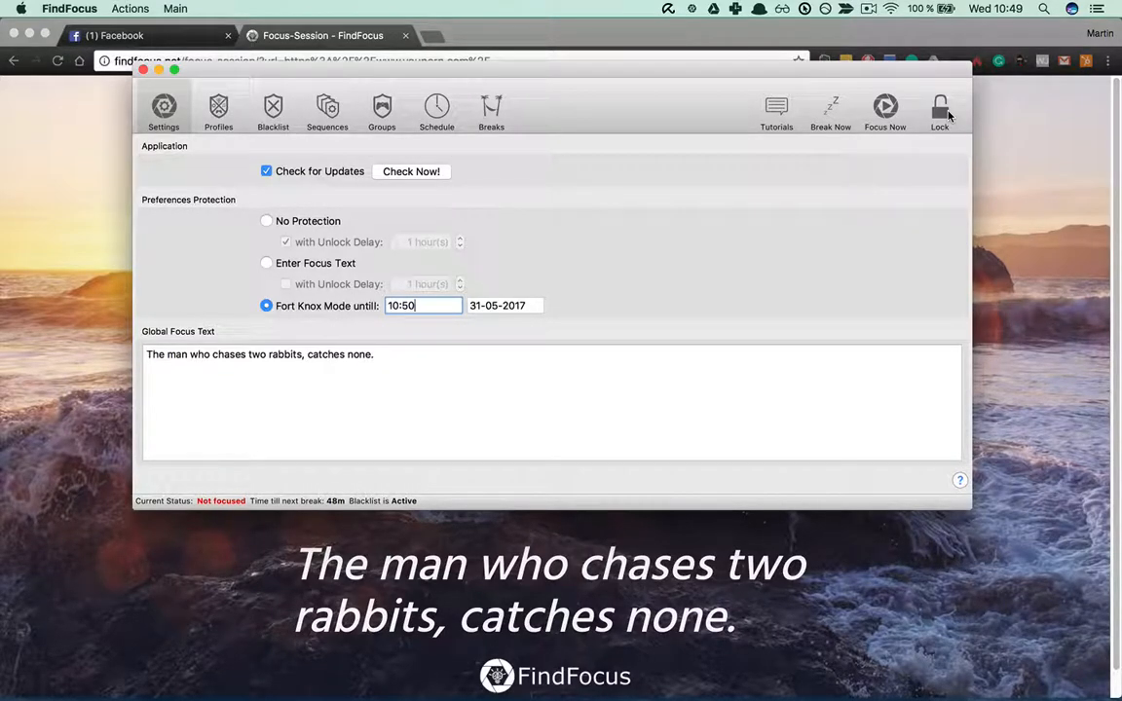
Switch the preferences protection to No Protection and back to Fort Knox Mode, and set its end time to 10:51
click(267, 222)
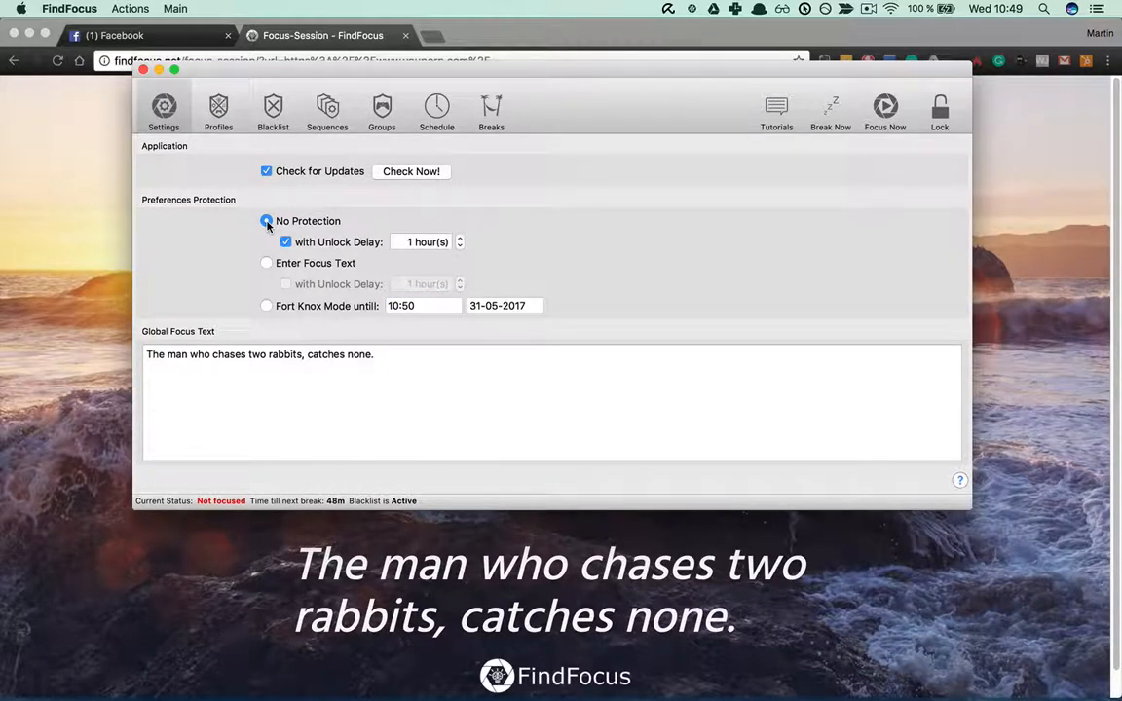
click(266, 306)
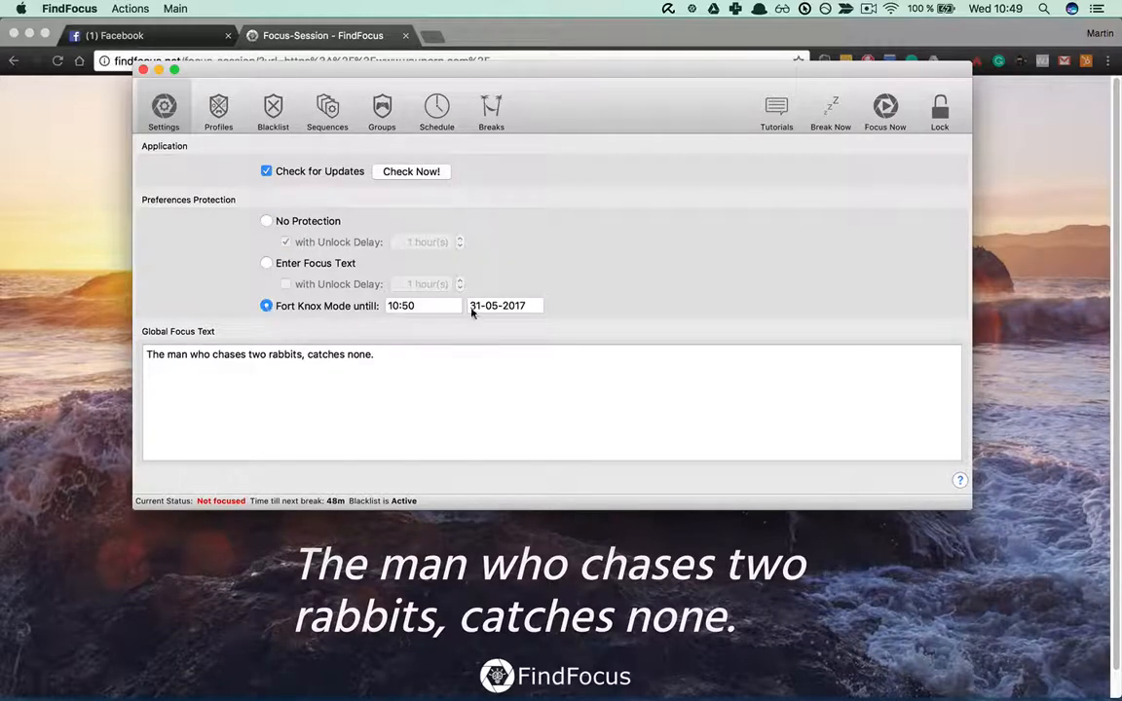
click(417, 305)
key(Left)
key(Right)
Lock the preferences in Fort Knox Mode, accepting both confirmations, and try to unlock them again
click(940, 112)
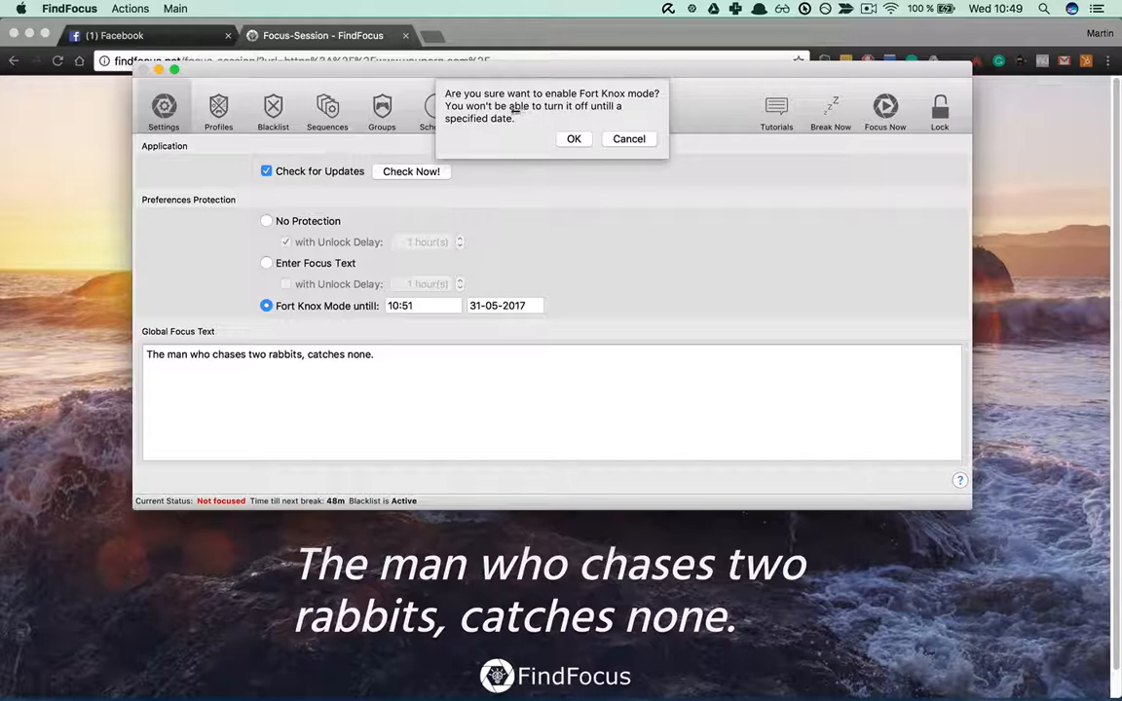
click(575, 142)
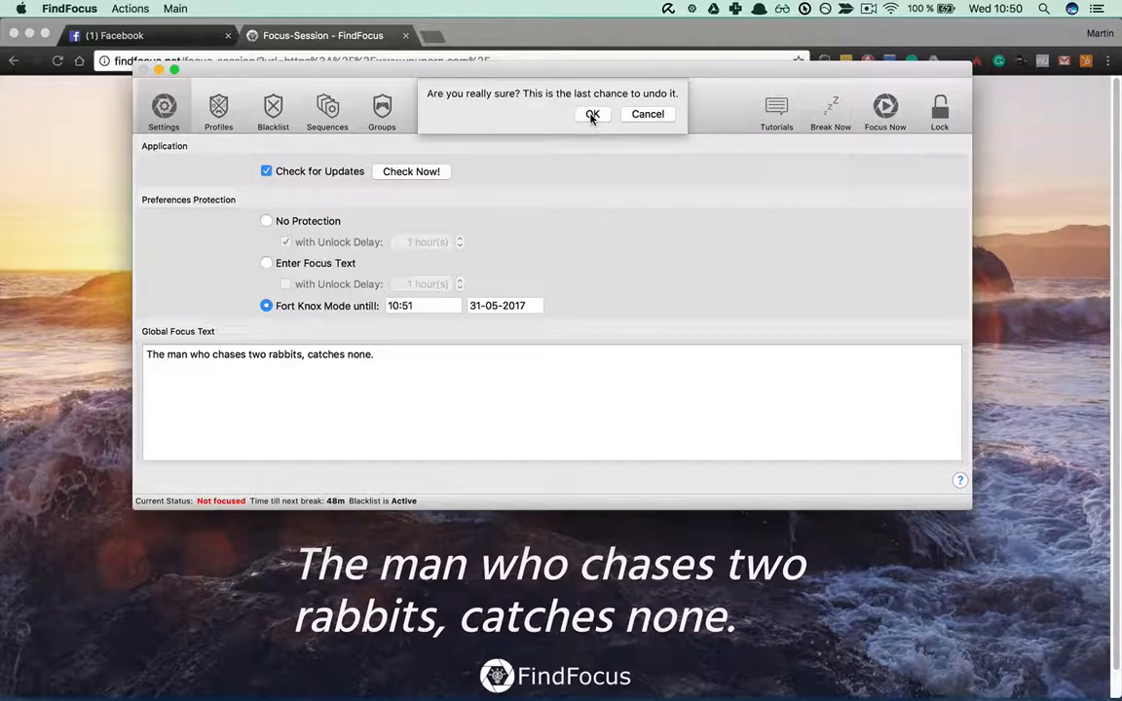
click(592, 115)
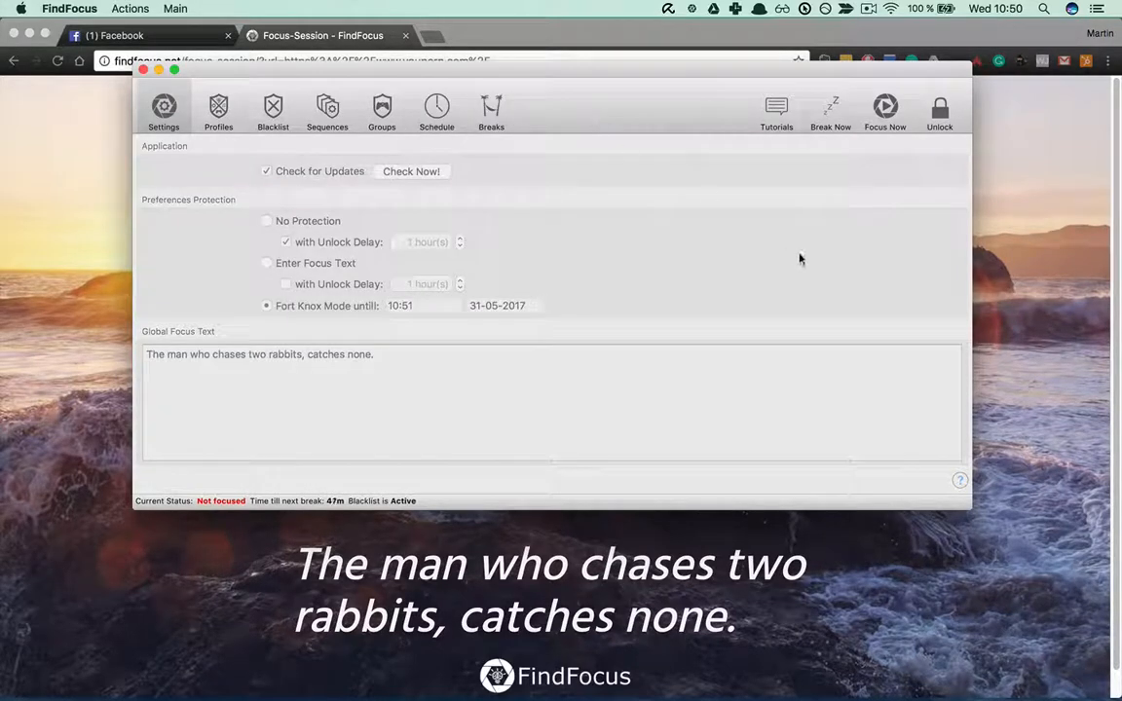
click(945, 111)
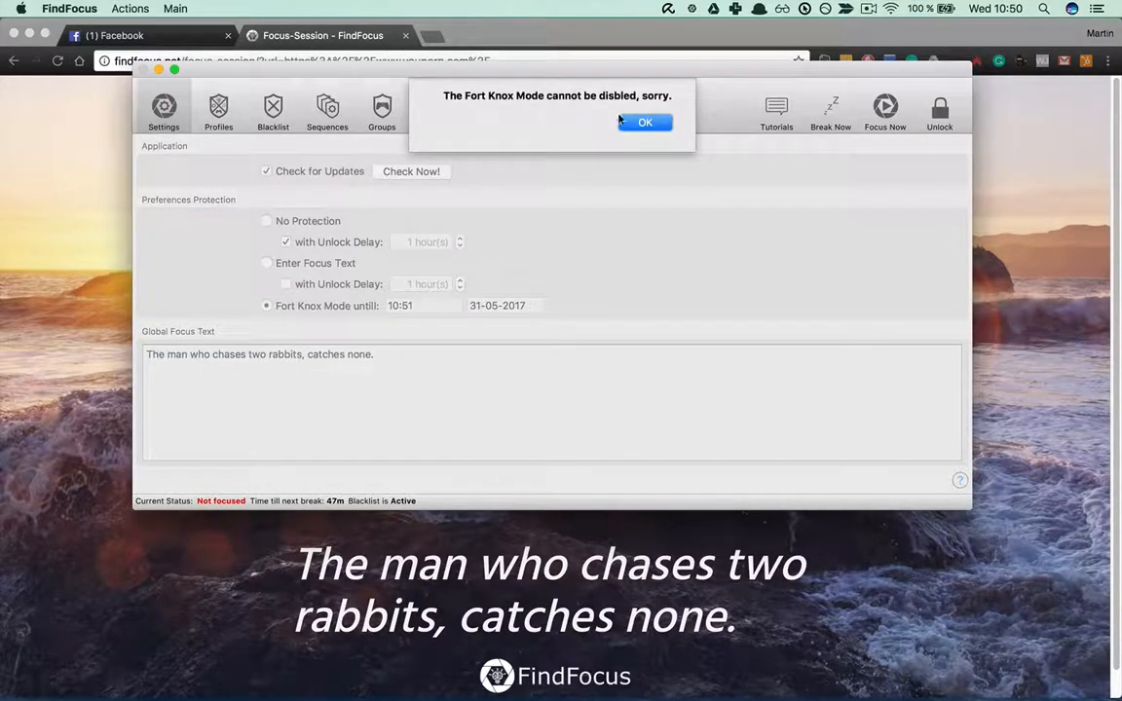
click(648, 124)
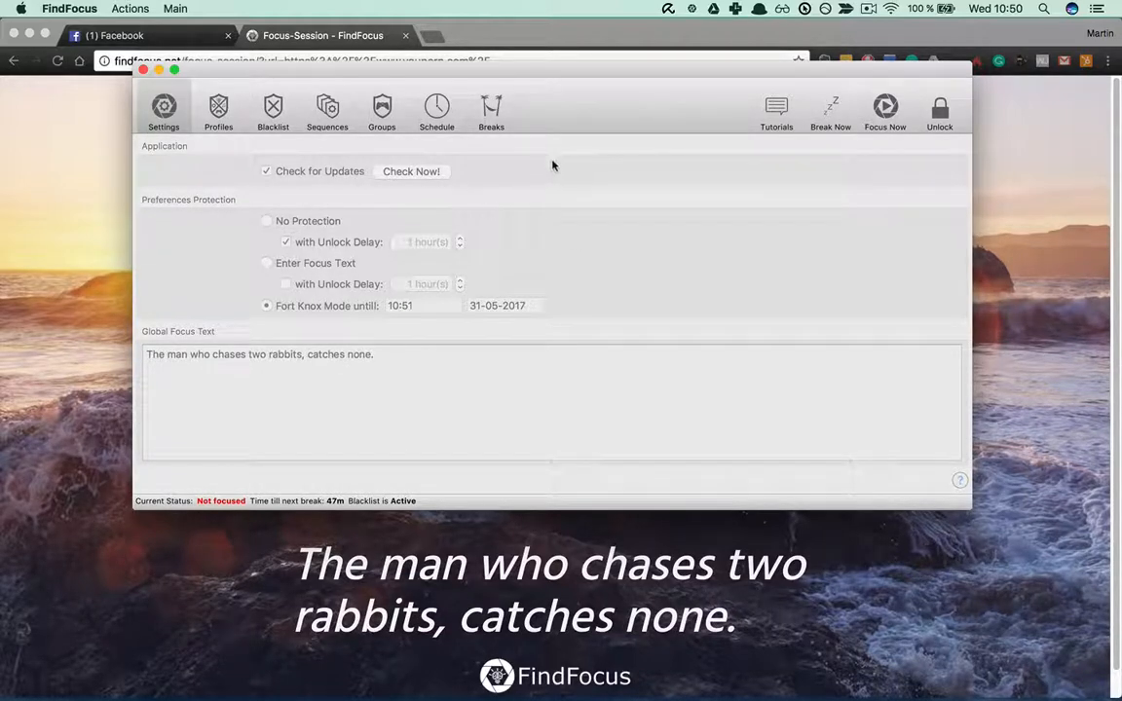
Open the FindFocus tutorials page in Chrome, view the Quick Start Guide offer, and return to the FindFocus app
click(777, 113)
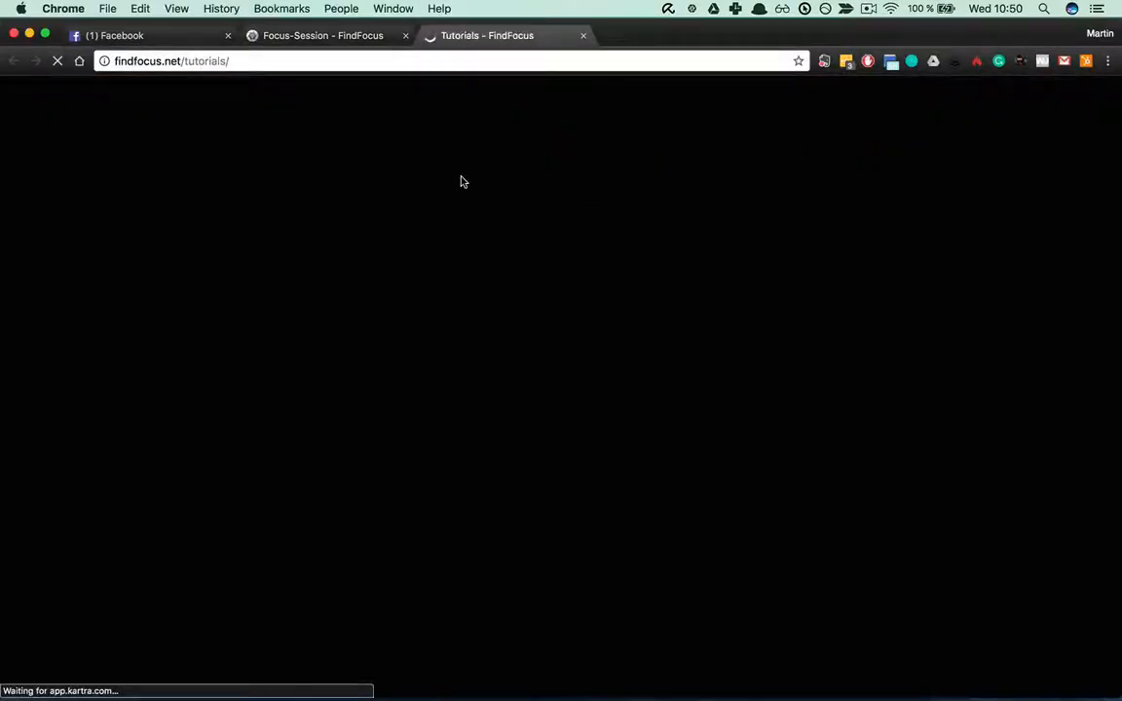
scroll(529, 210, down, 5)
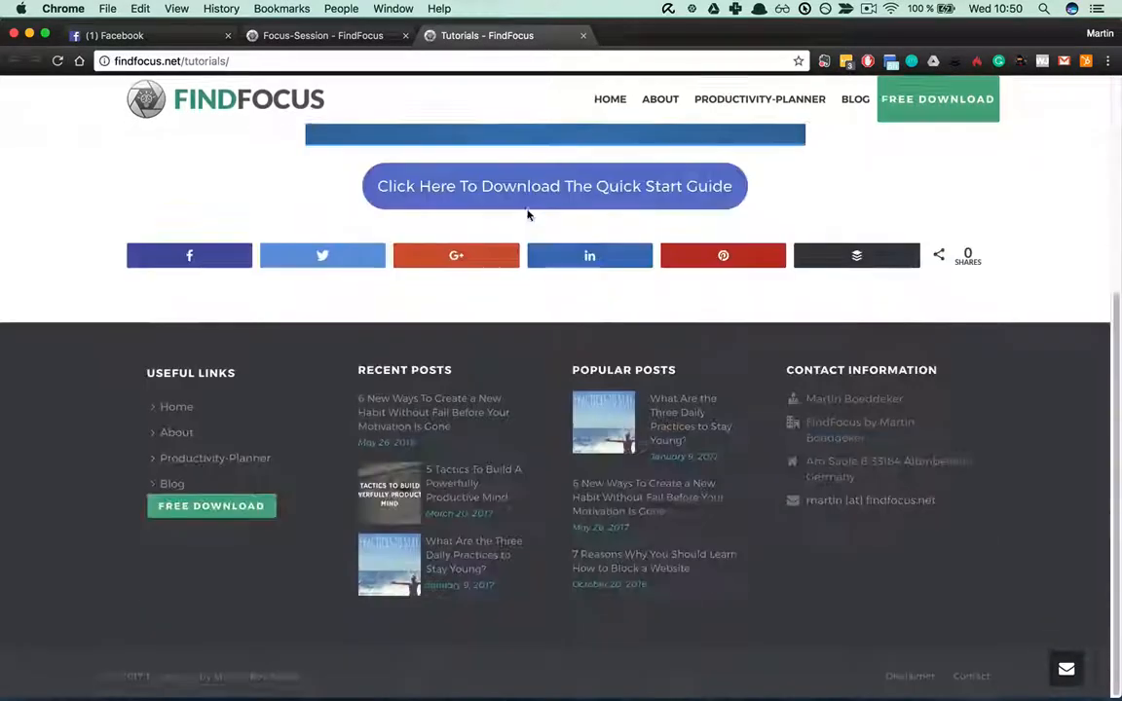
scroll(529, 213, up, 5)
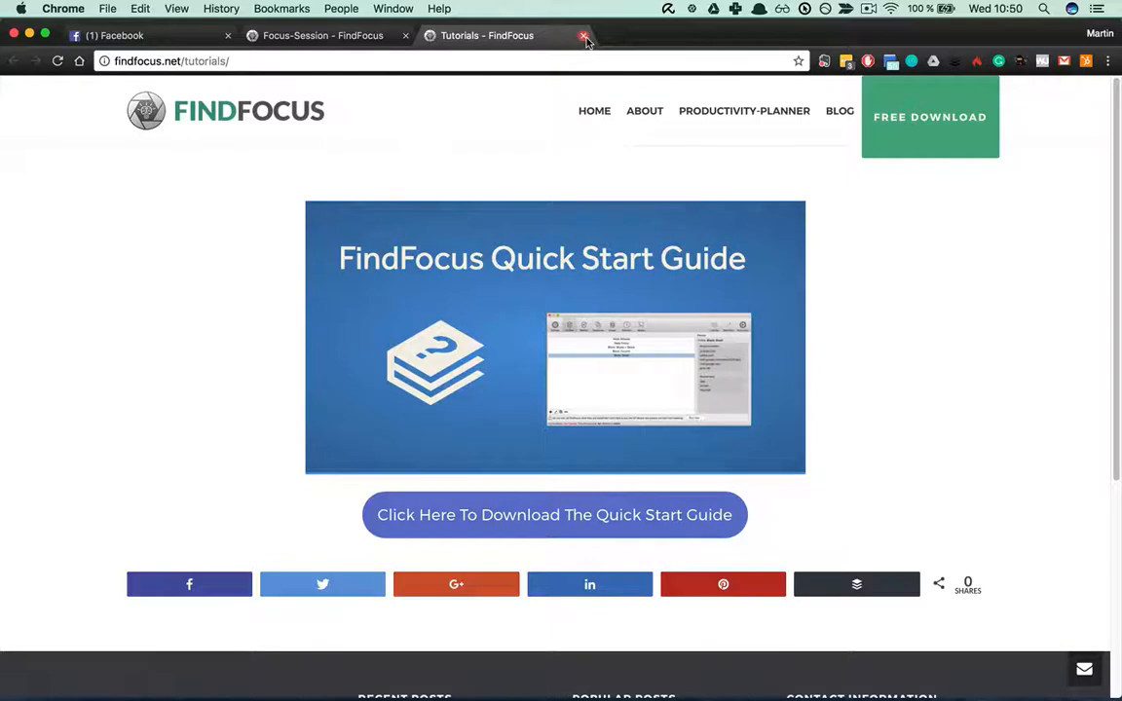
mouse_move(645, 687)
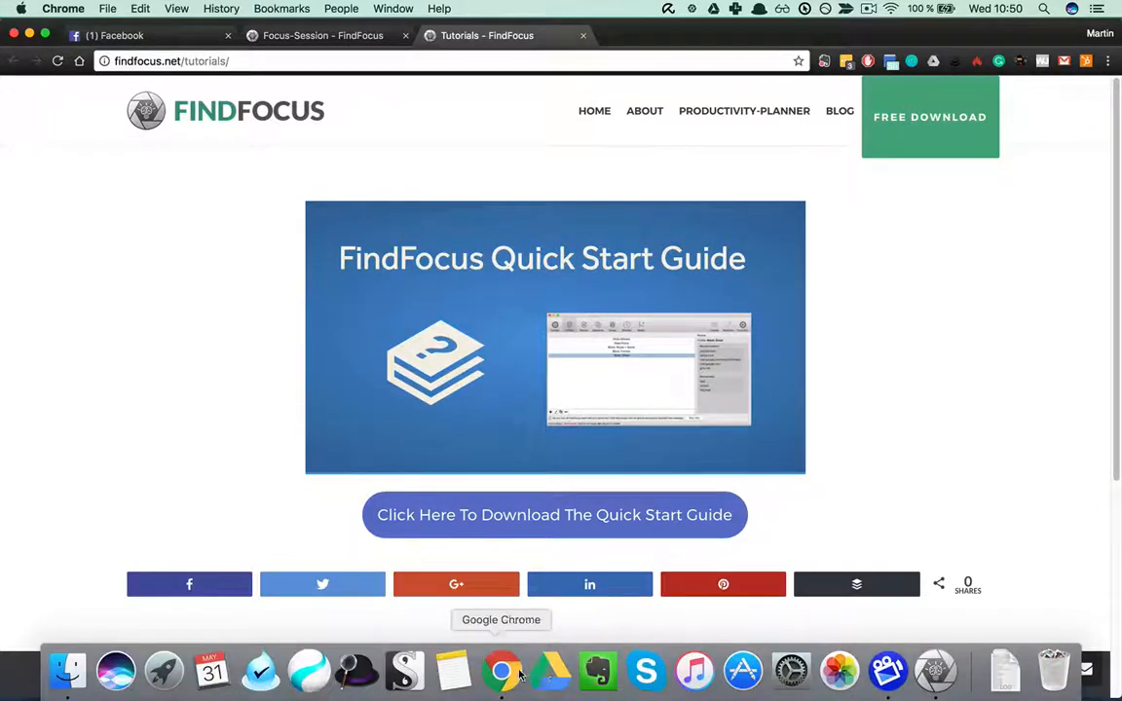
click(936, 671)
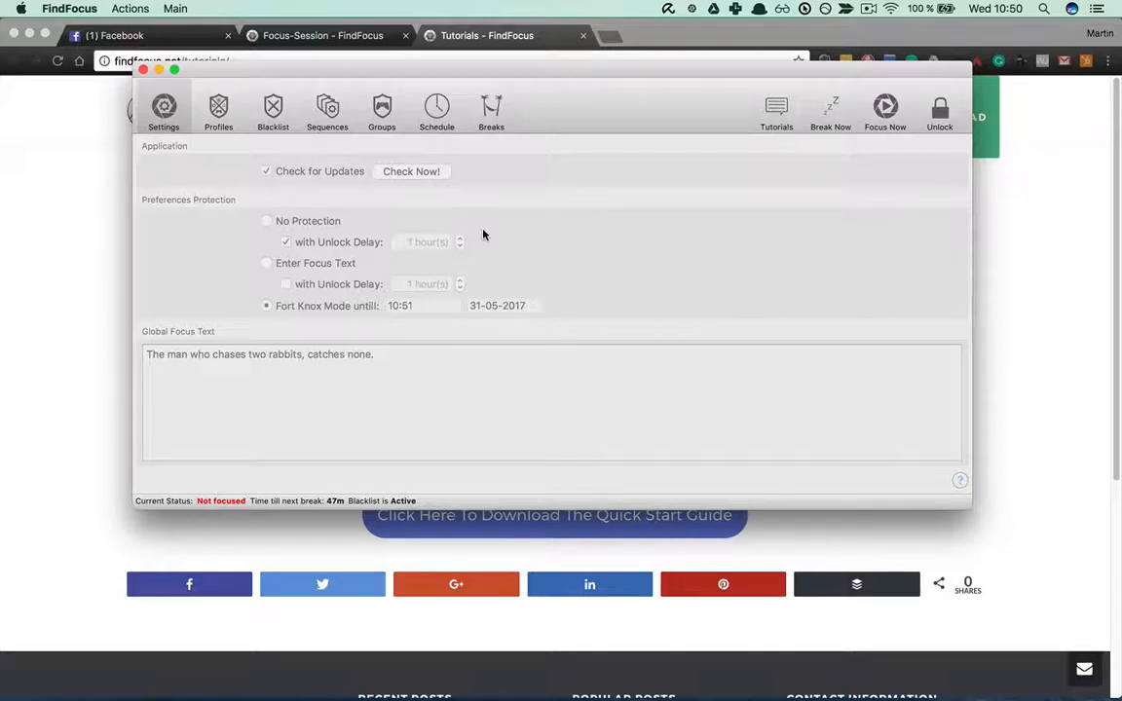
Open a bug report and enter the issue summary "FindFocus won't unlock"
click(175, 9)
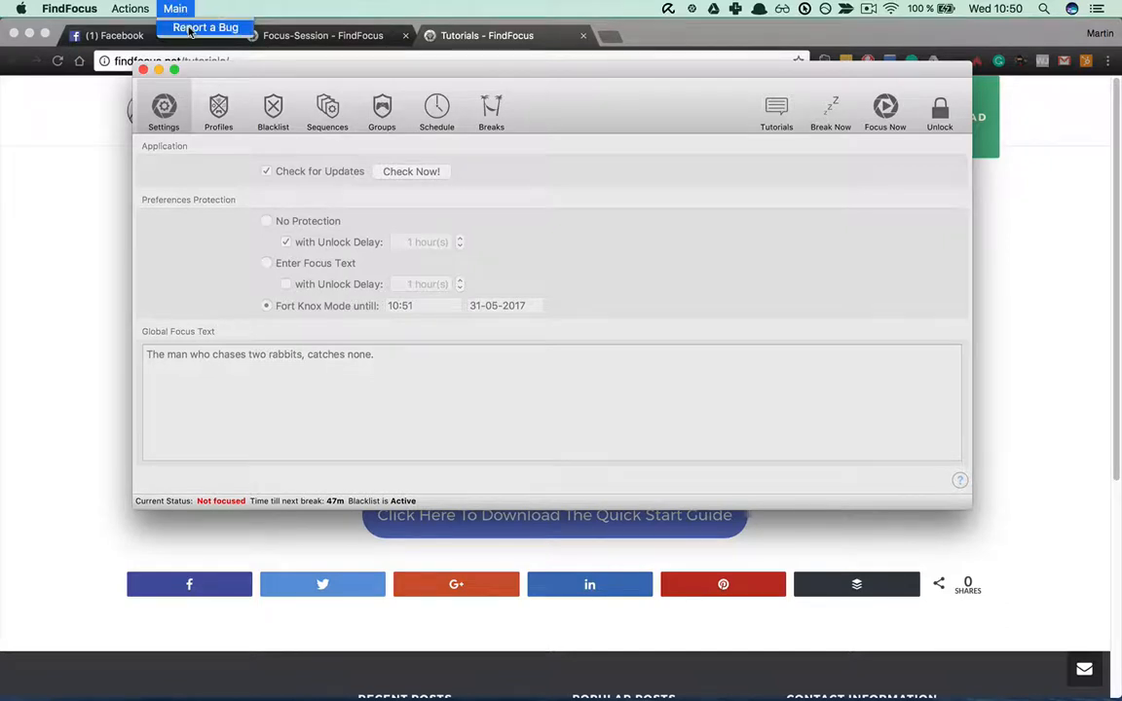
click(191, 29)
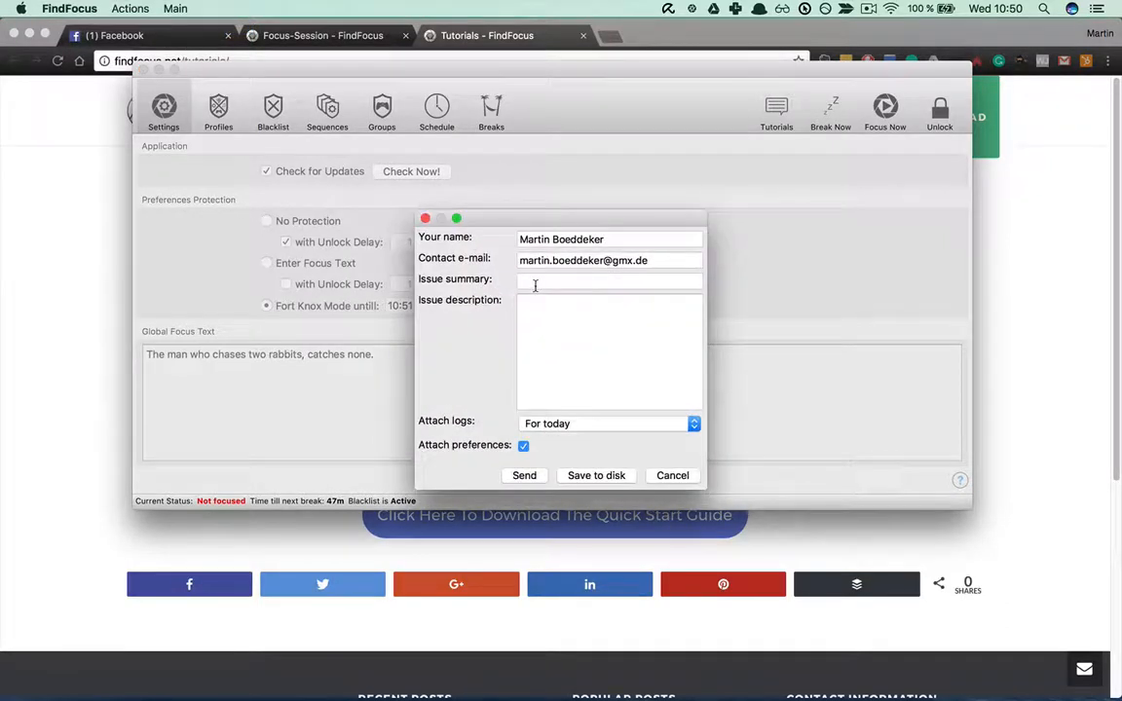
click(542, 282)
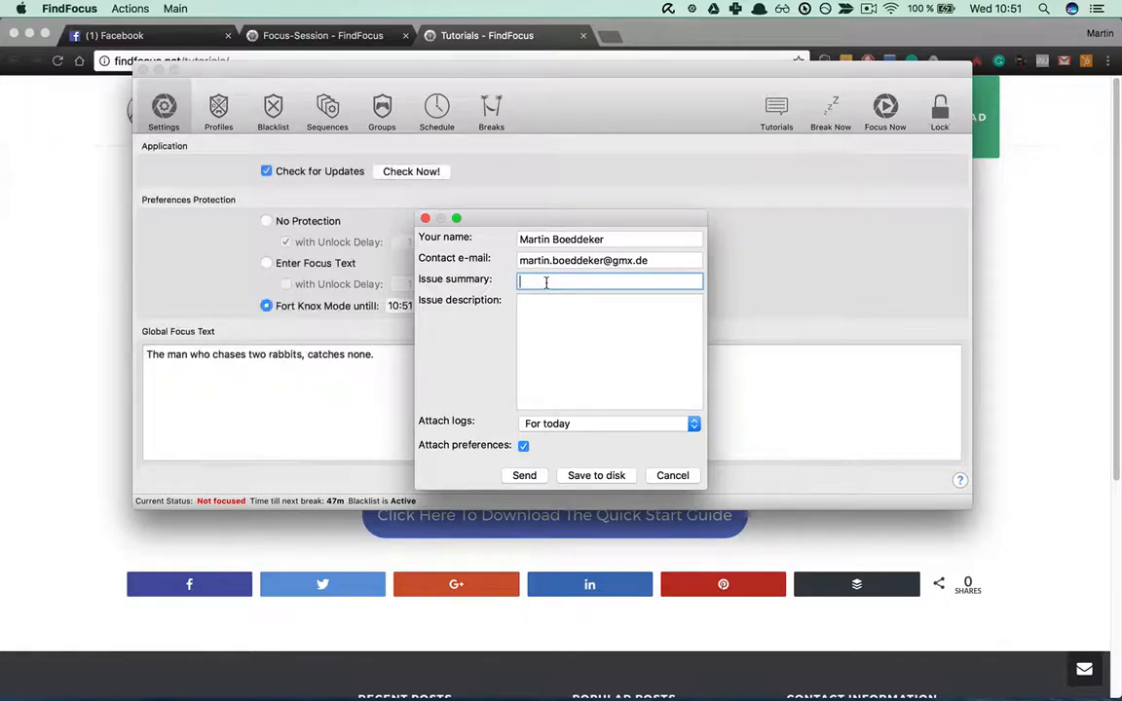
text(Find)
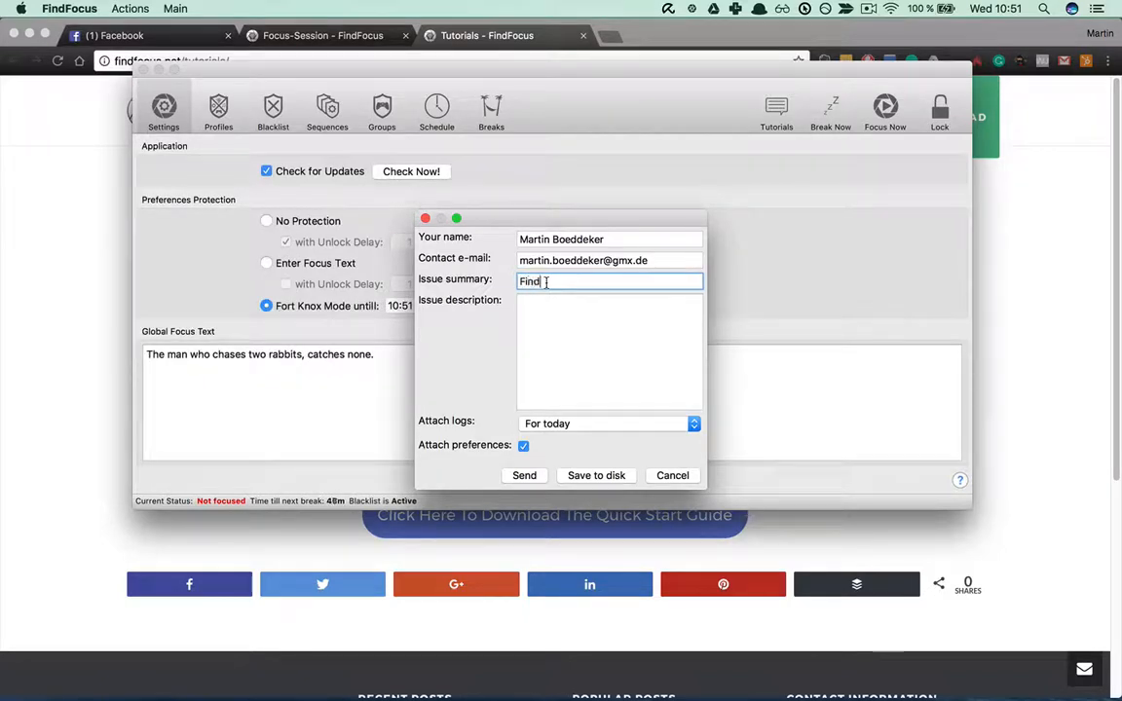
text(Focus won't )
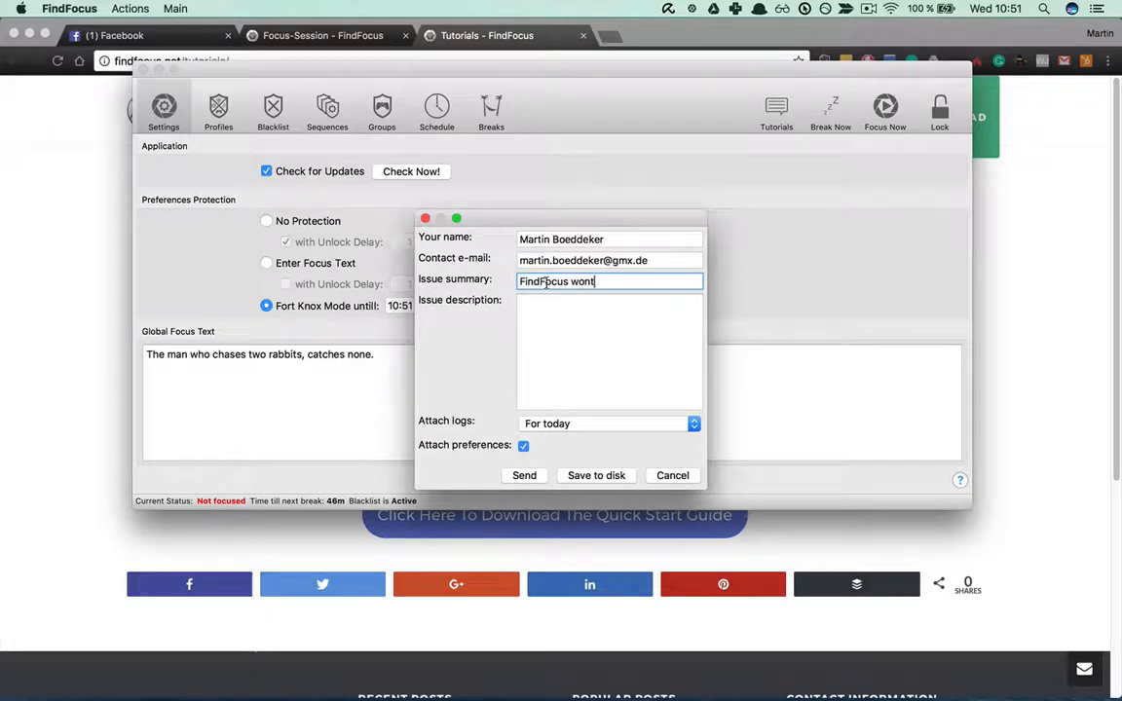
text(unlock)
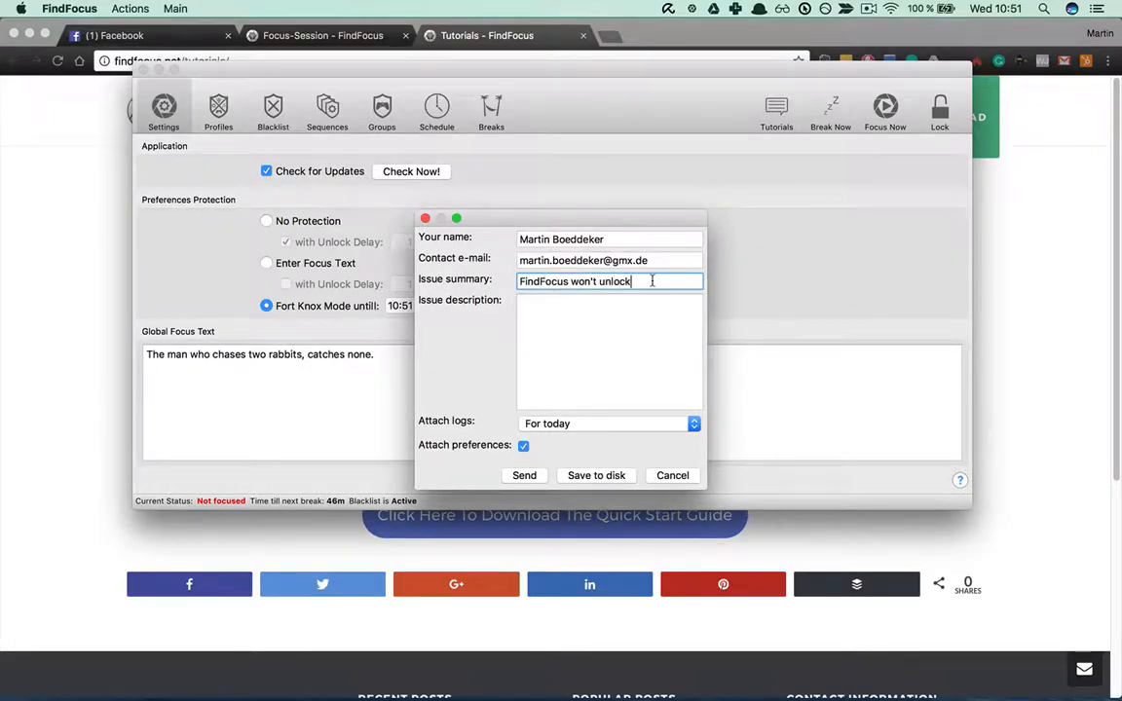
Copy the issue summary into the issue description and send the bug report
drag(651, 281, 409, 279)
key(super+c)
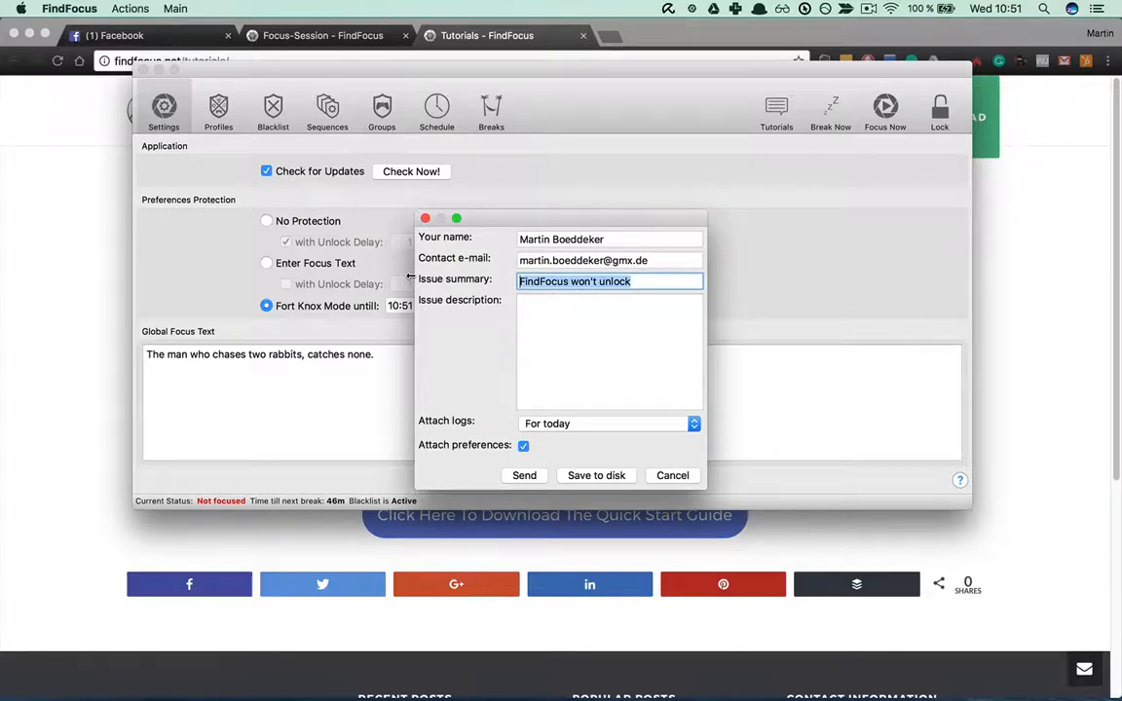
click(519, 314)
key(super+v)
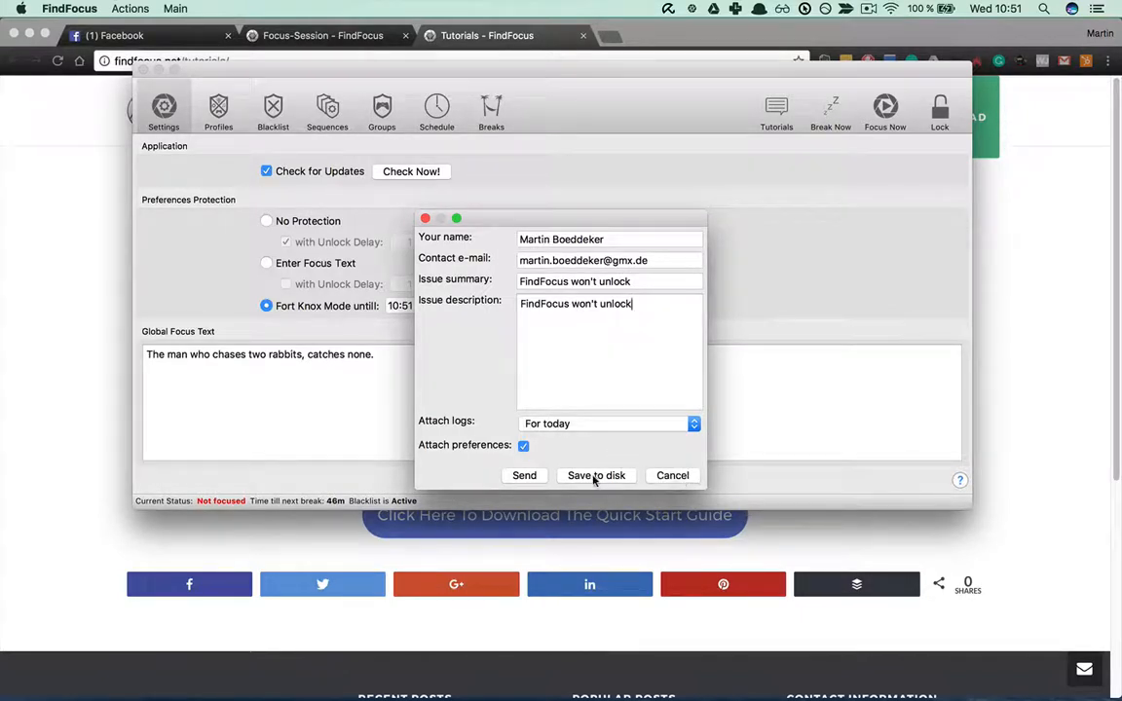
click(524, 476)
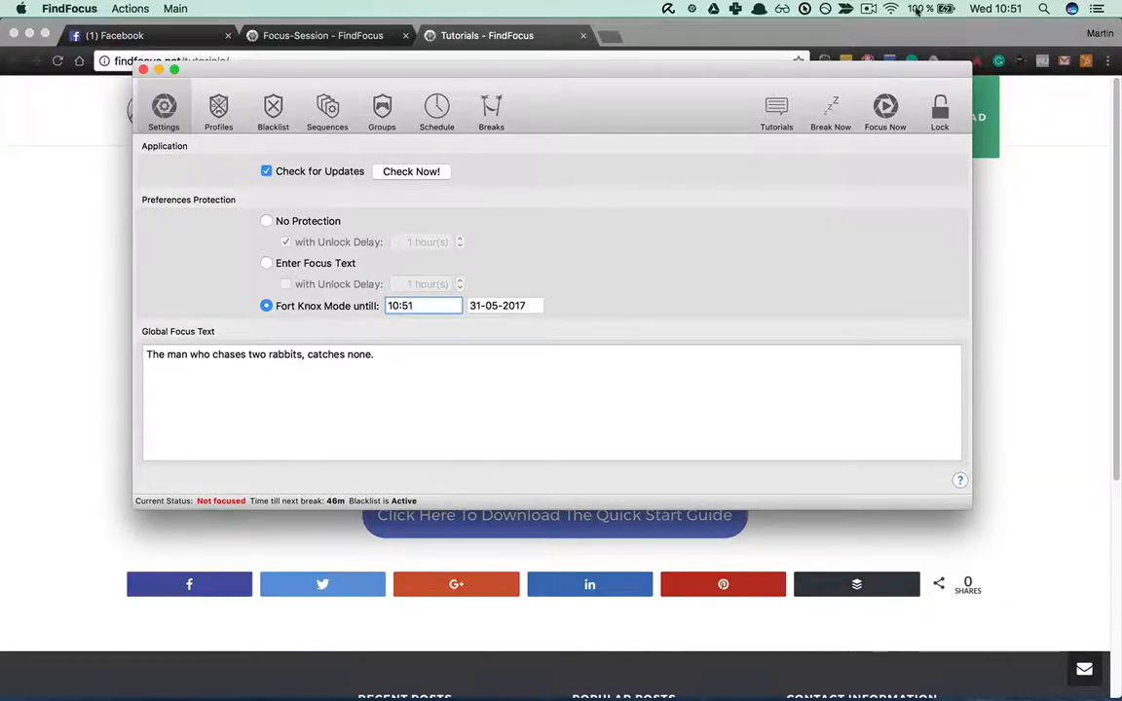
click(869, 10)
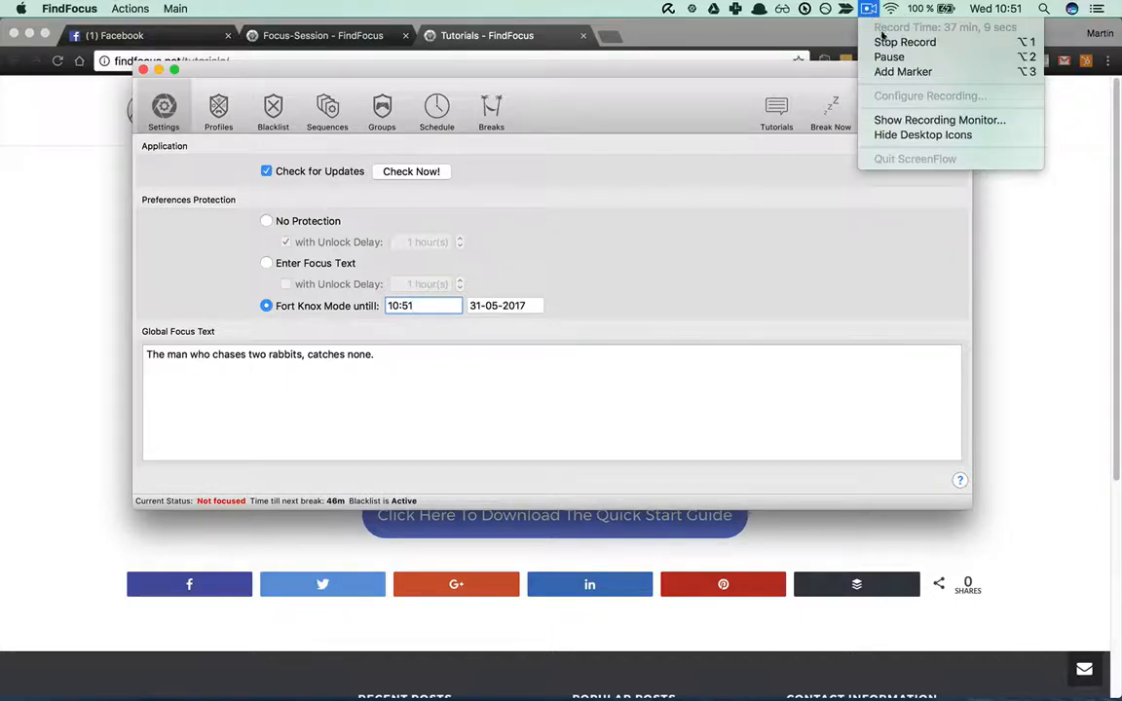